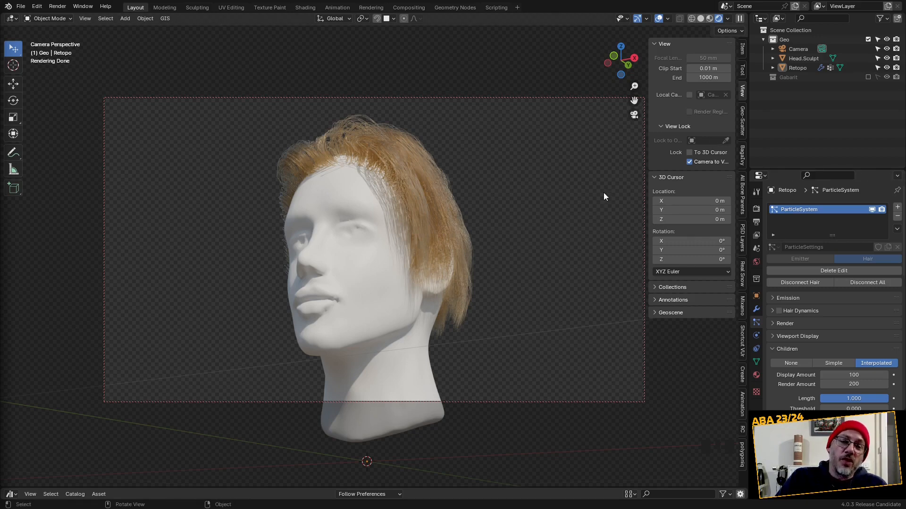
Darken the hair material by setting its Melanin to 0.710 and Melanin Redness to 0.174.
click(756, 375)
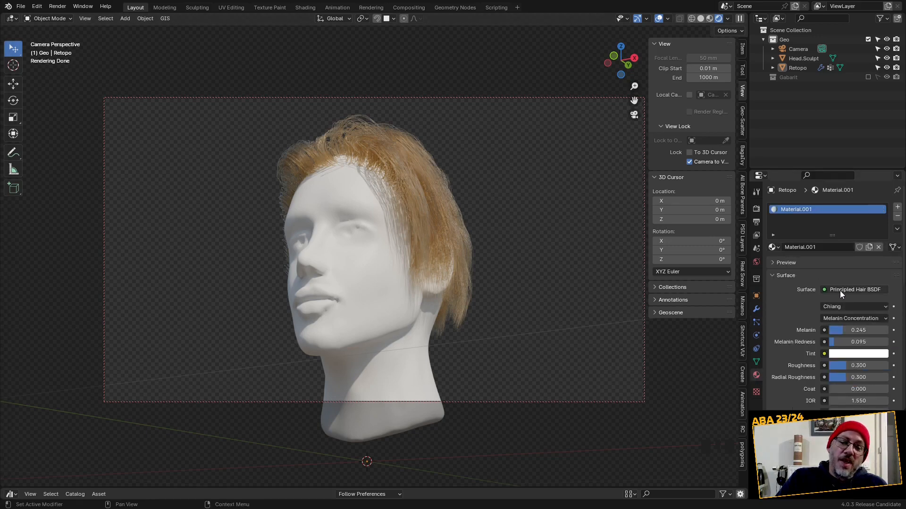
click(450, 224)
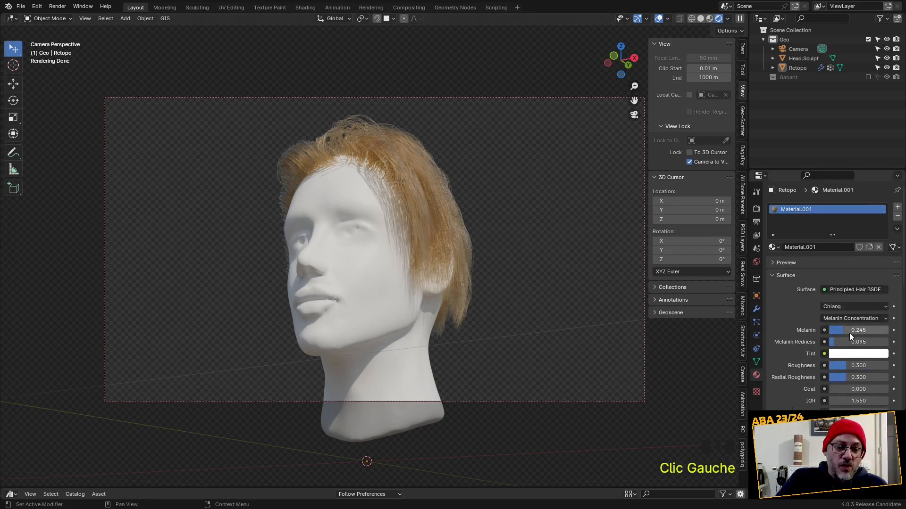
drag(847, 331, 871, 331)
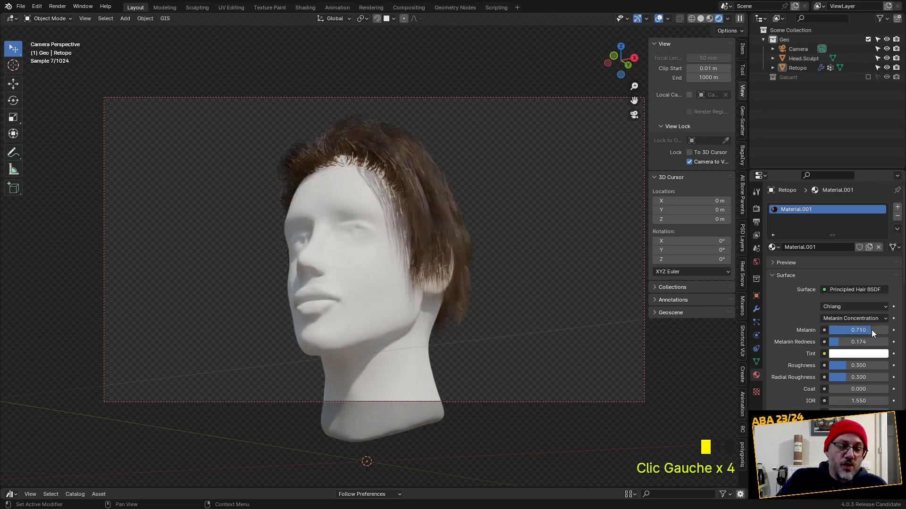
click(756, 208)
scroll(870, 259, down, 6)
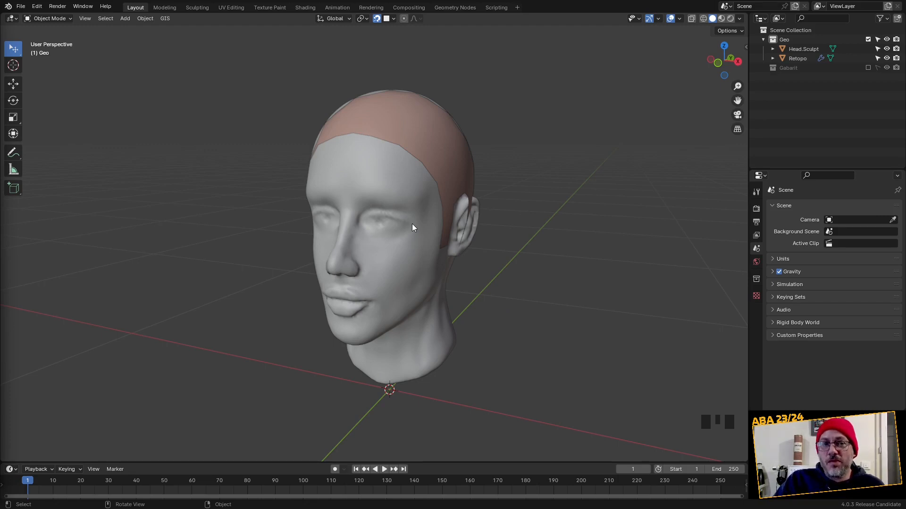
Turn off snapping during transforms.
shift+middle_drag(412, 223, 443, 223)
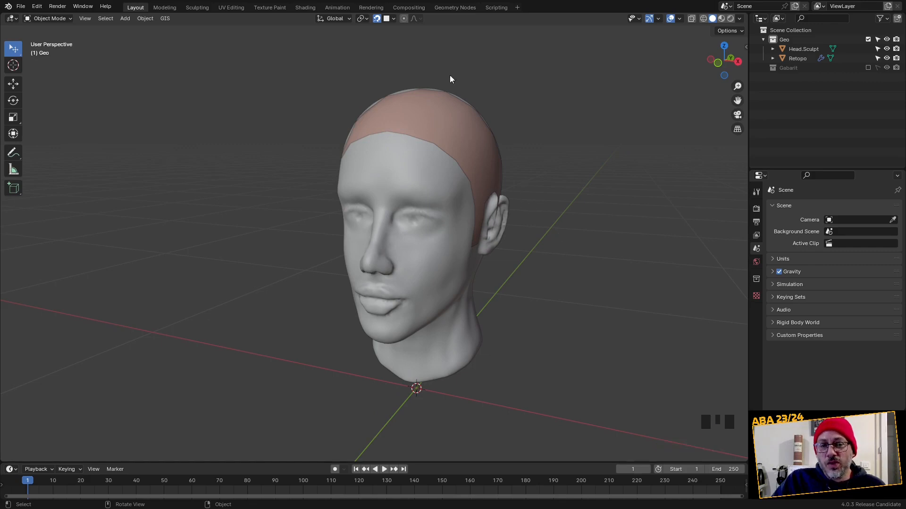
click(376, 18)
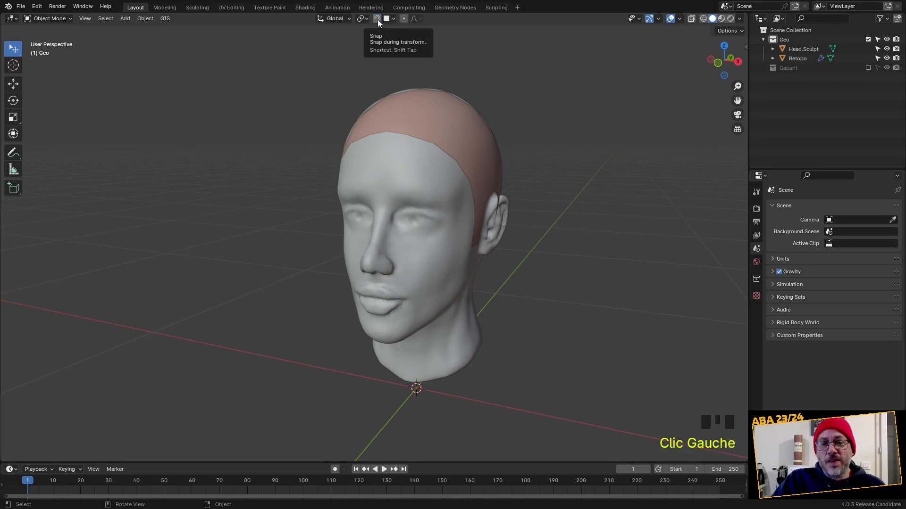
key(shift+Tab)
key(shift+Tab)
key(shift+Tab)
key(shift+Tab)
key(shift+Tab)
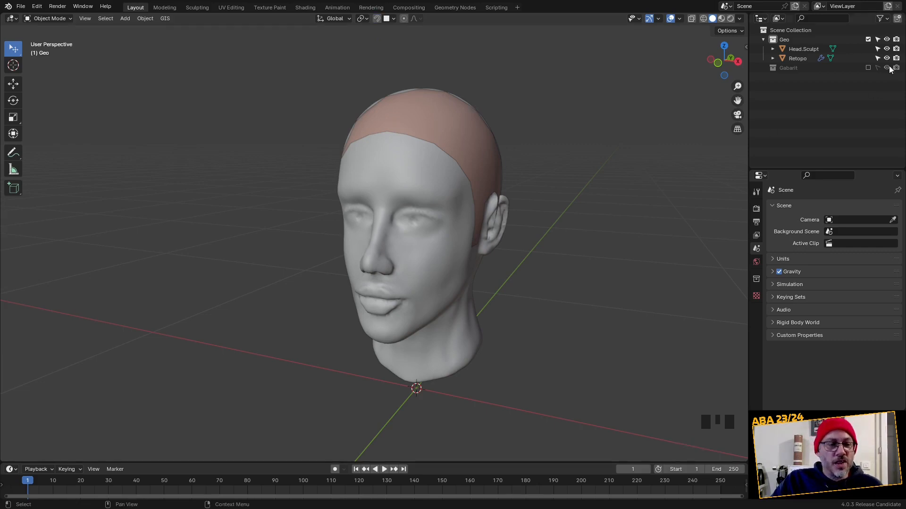
Toggle the Gabarit collection in and out of the view layer, leaving it excluded.
click(867, 68)
click(868, 68)
click(867, 68)
click(867, 67)
click(867, 67)
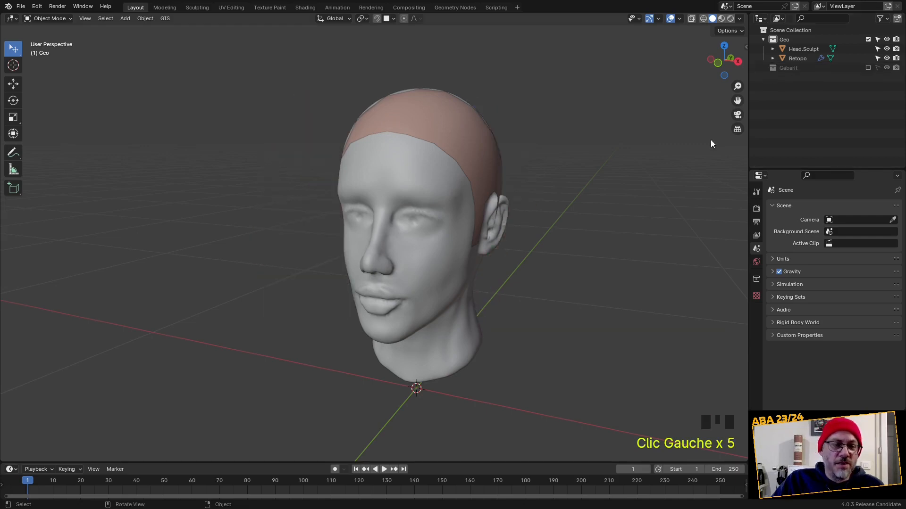
Add a particle system to the Retopo scalp mesh and set its type to Hair.
middle_drag(557, 231, 484, 258)
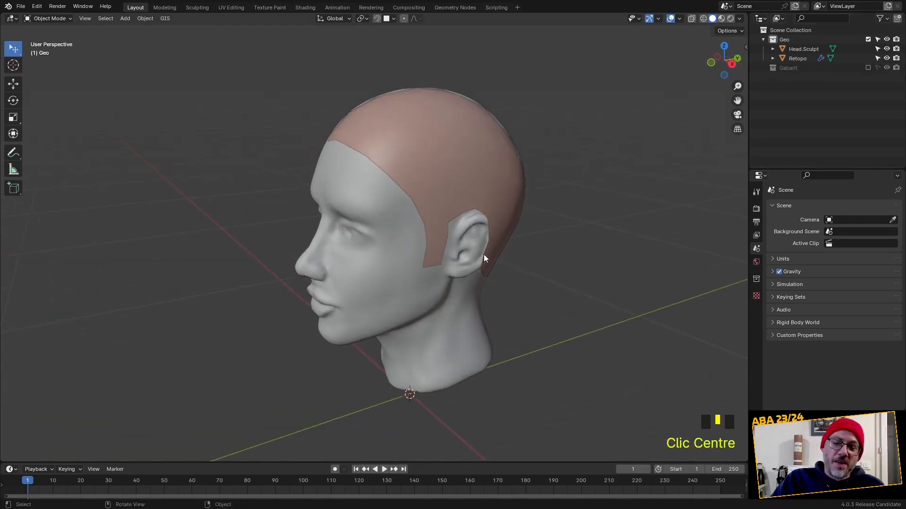
click(461, 149)
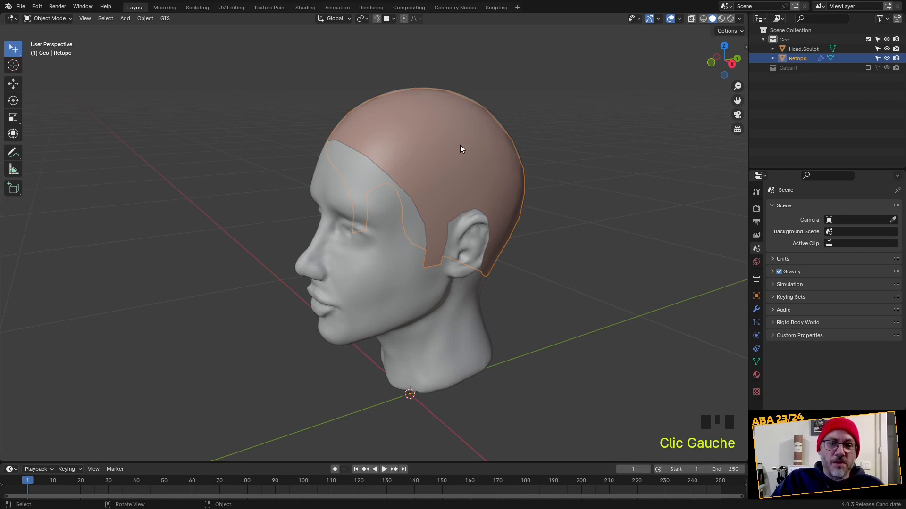
shift+middle_drag(490, 194, 465, 178)
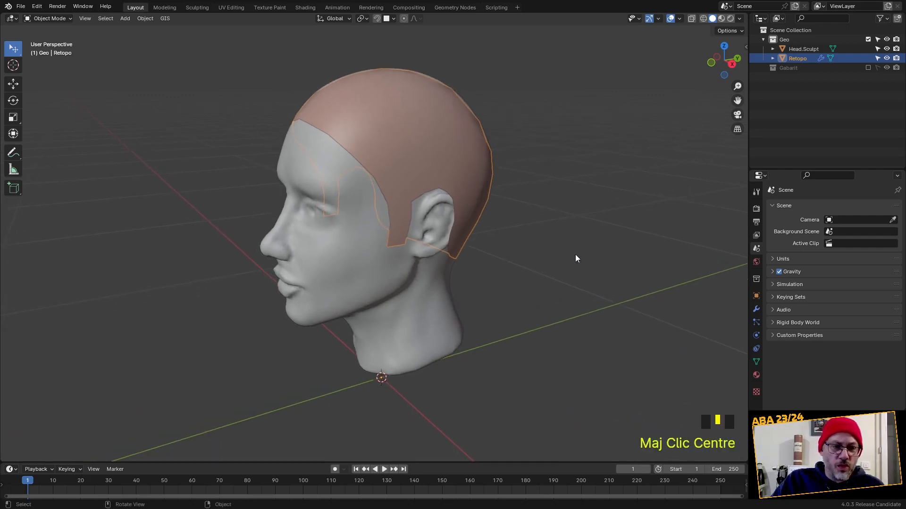
click(755, 322)
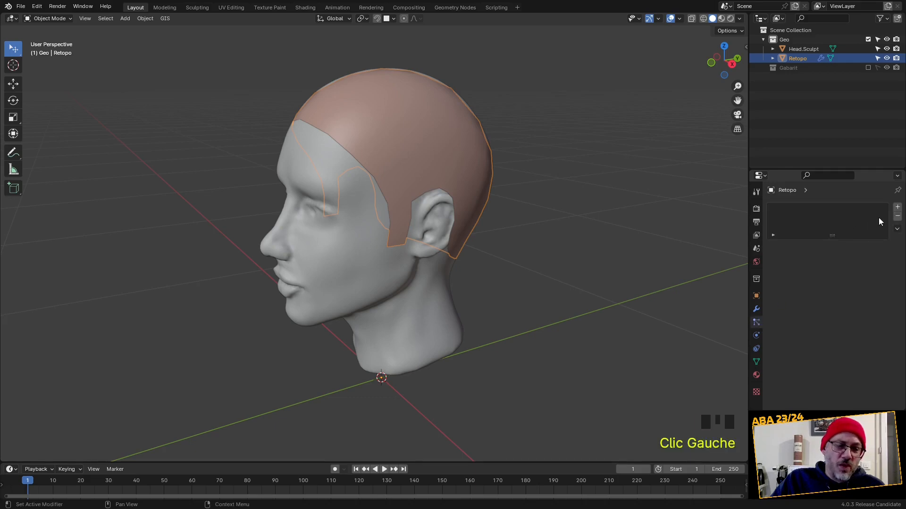
click(897, 207)
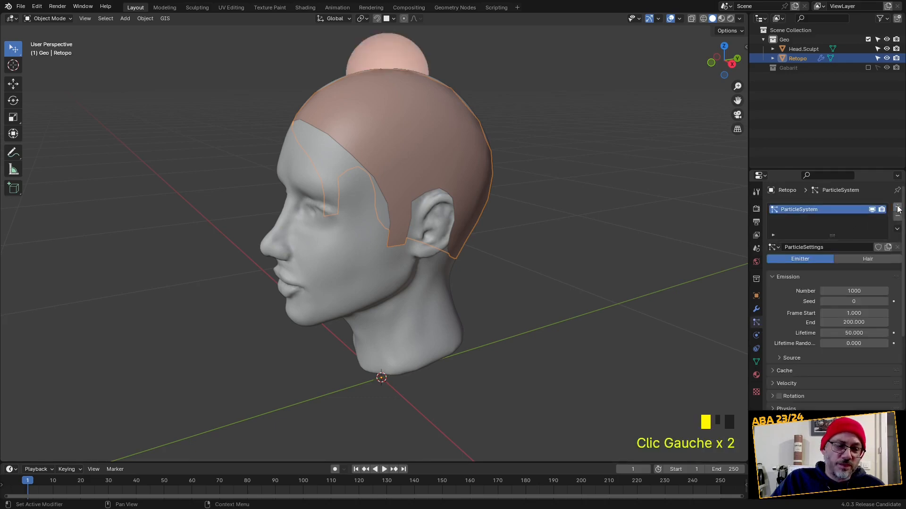
click(858, 258)
Enable Use Modifier Stack in the hair's emission source settings so both mirrored halves grow hair.
scroll(554, 279, down, 5)
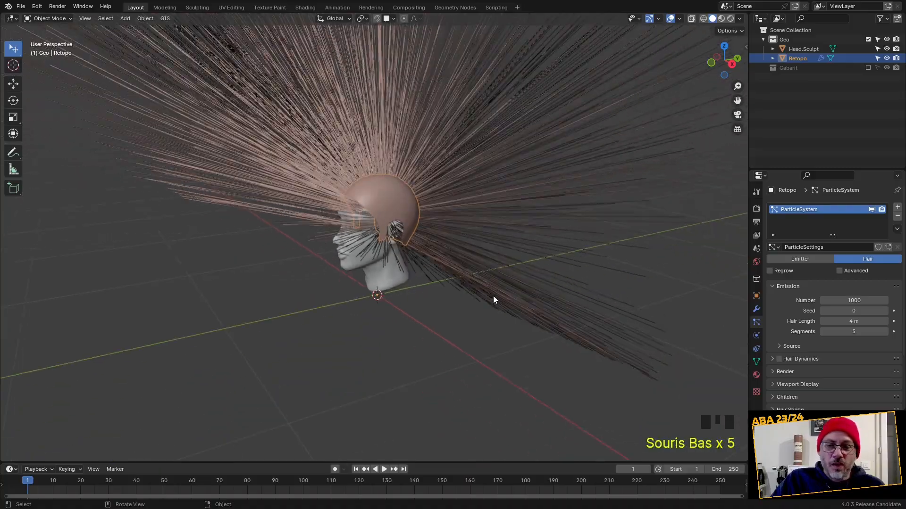
middle_drag(493, 295, 537, 297)
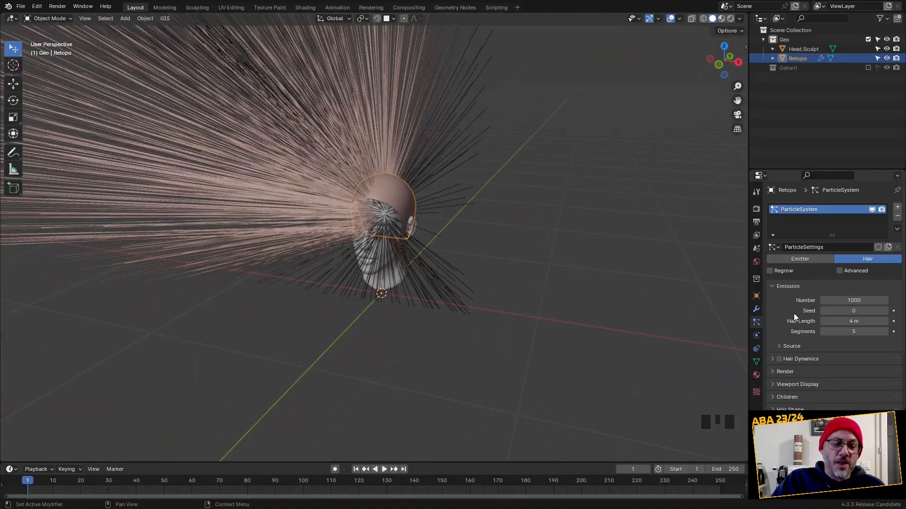
click(779, 348)
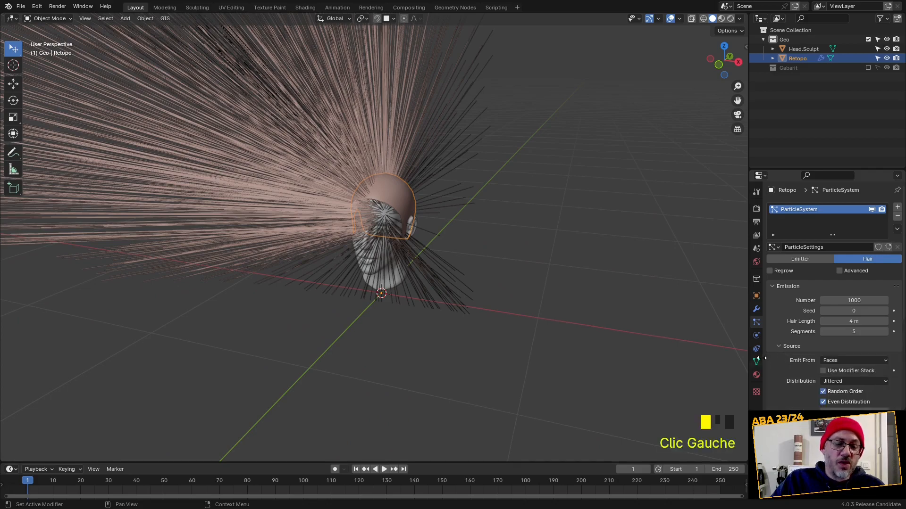
click(822, 370)
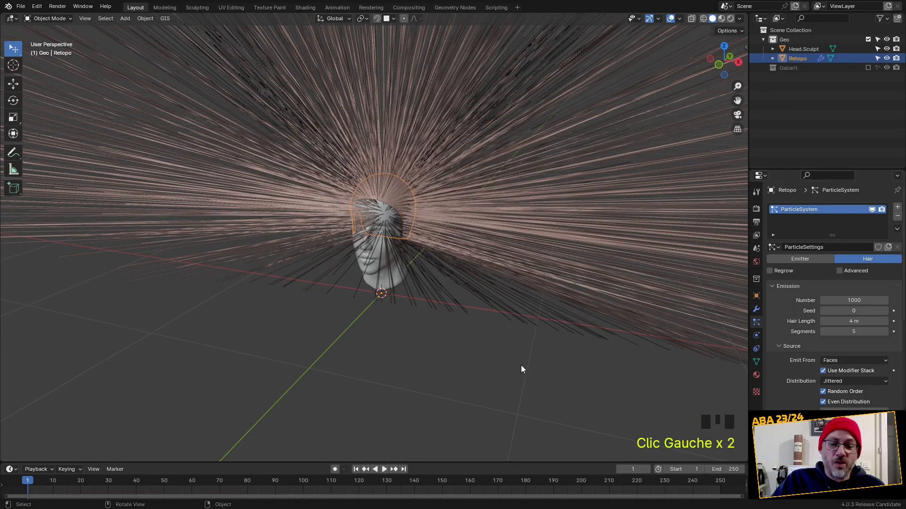
Disable the In Front viewport display option for the Retopo object.
middle_drag(522, 369, 573, 285)
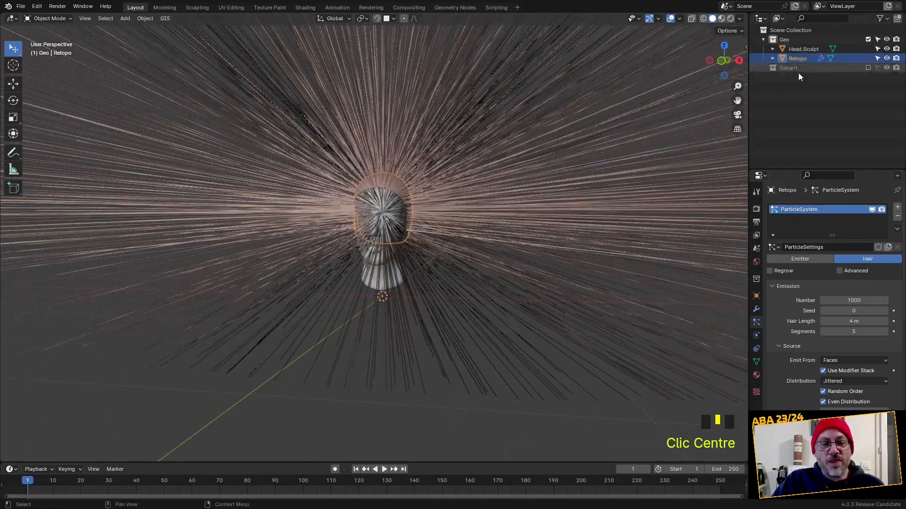
scroll(481, 325, up, 5)
middle_drag(481, 319, 447, 323)
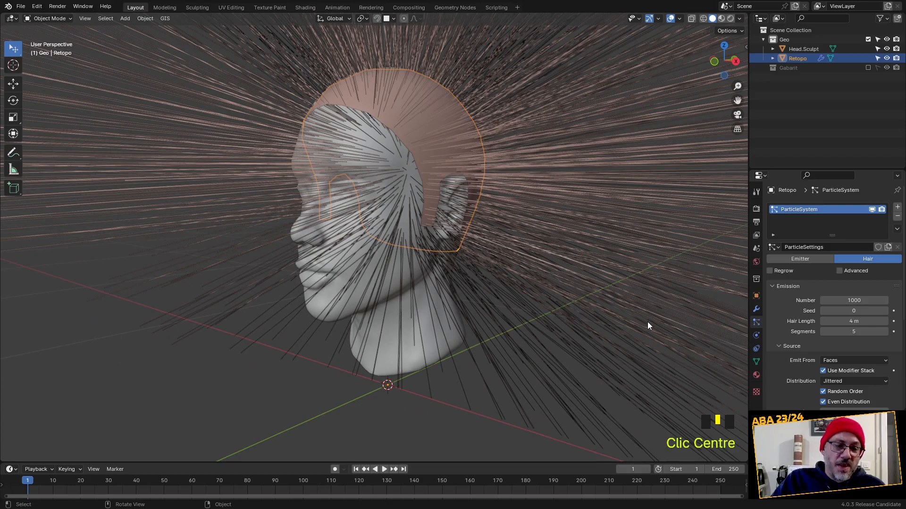
click(756, 297)
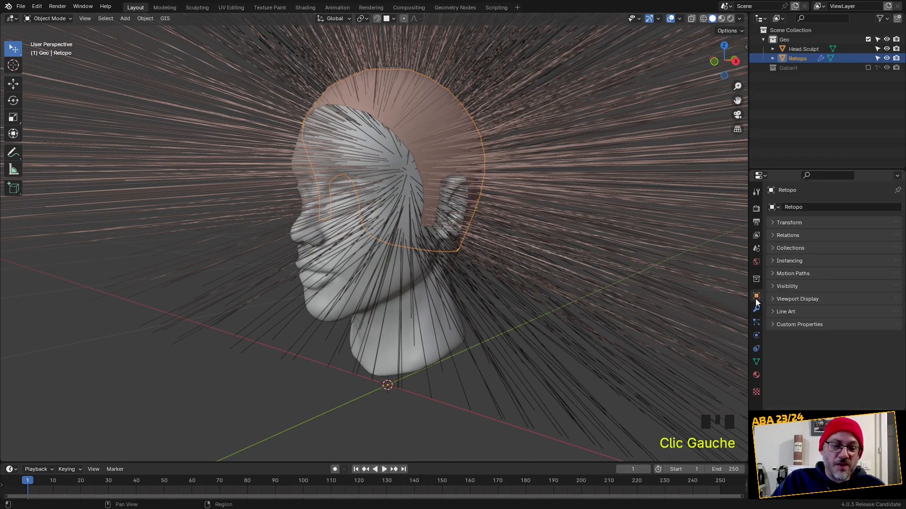
click(783, 299)
click(822, 375)
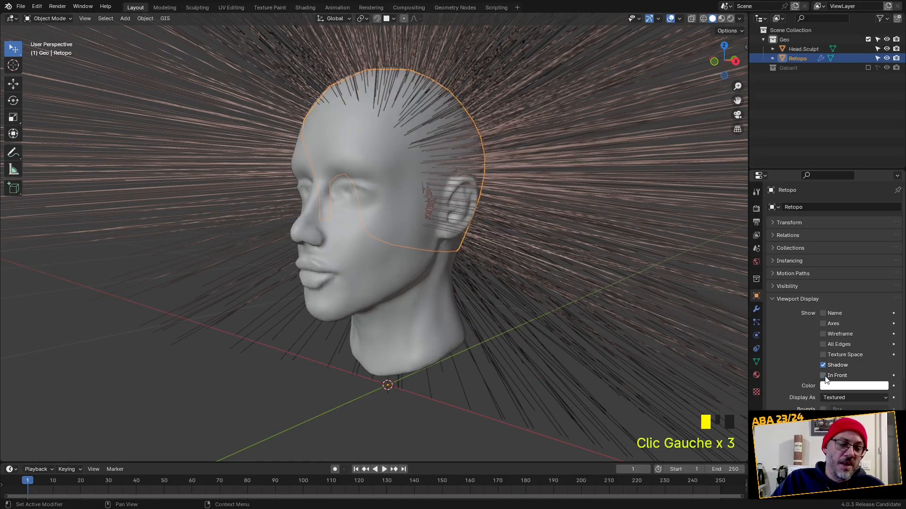
Remove the Solidify, second Shrinkwrap and Subdivision modifiers from the Retopo mesh, keeping the first Shrinkwrap and Mirror.
middle_drag(729, 346, 554, 318)
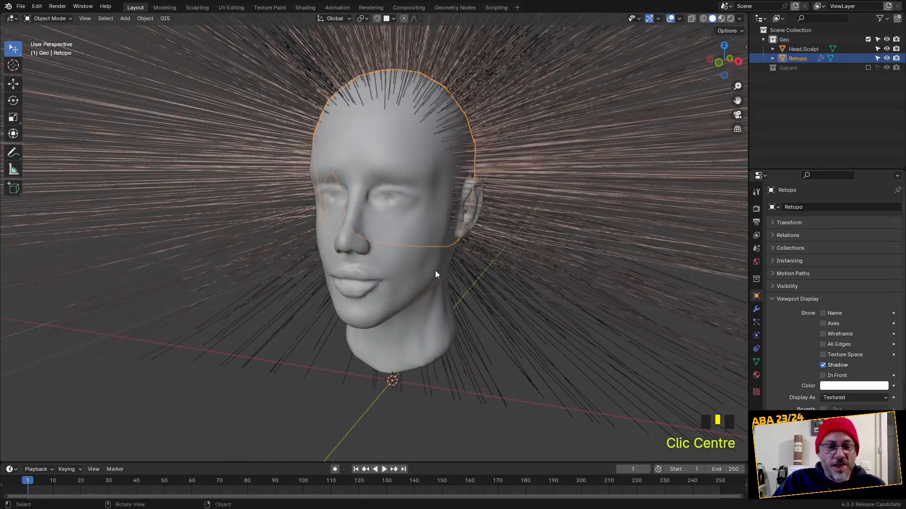
middle_drag(630, 308, 390, 208)
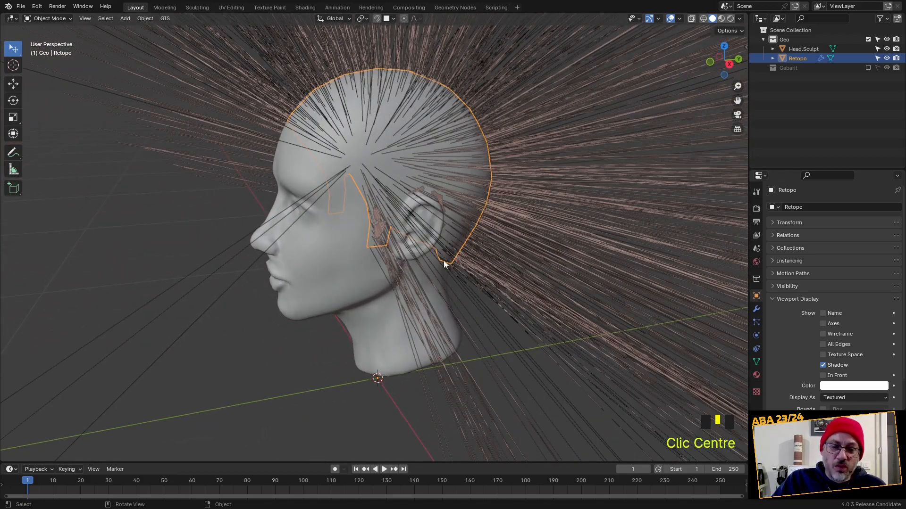
click(756, 309)
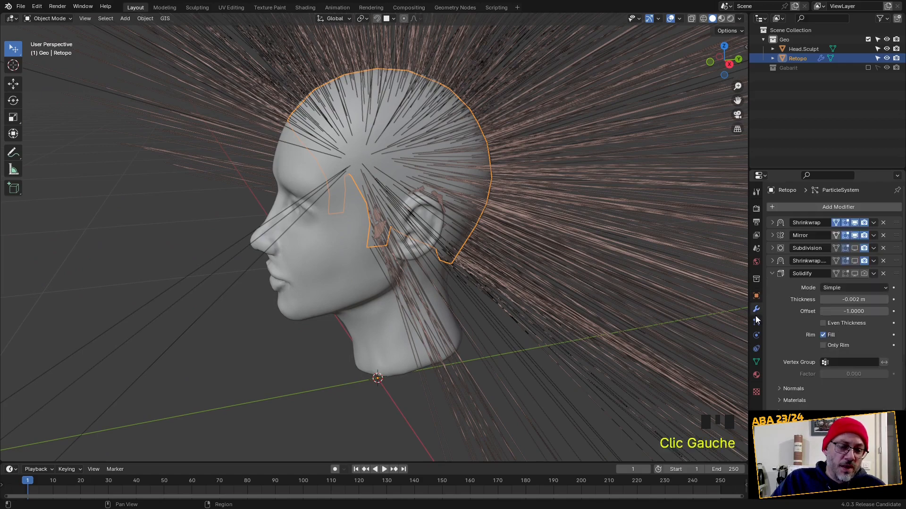
click(883, 274)
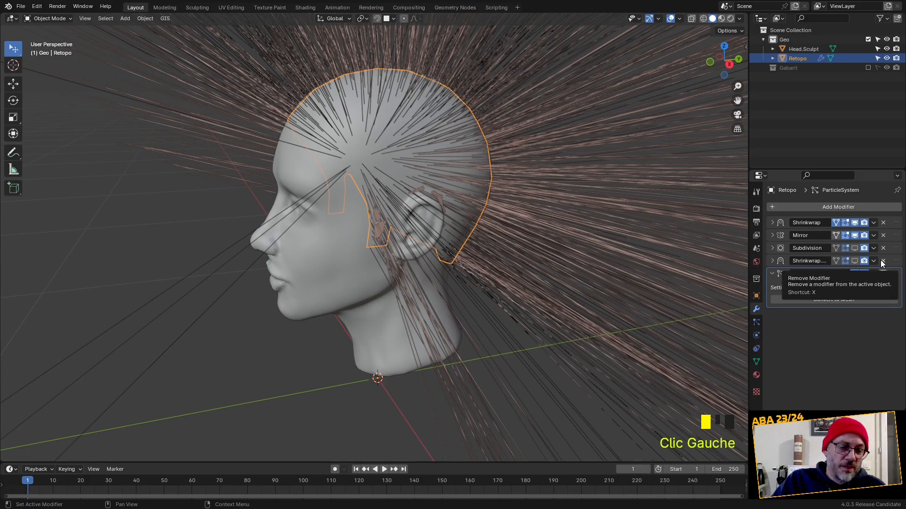
click(882, 261)
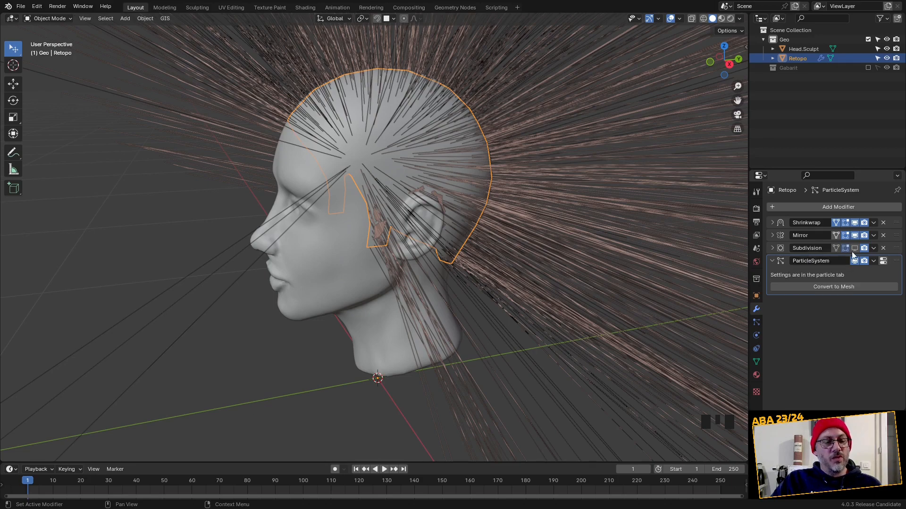
click(882, 249)
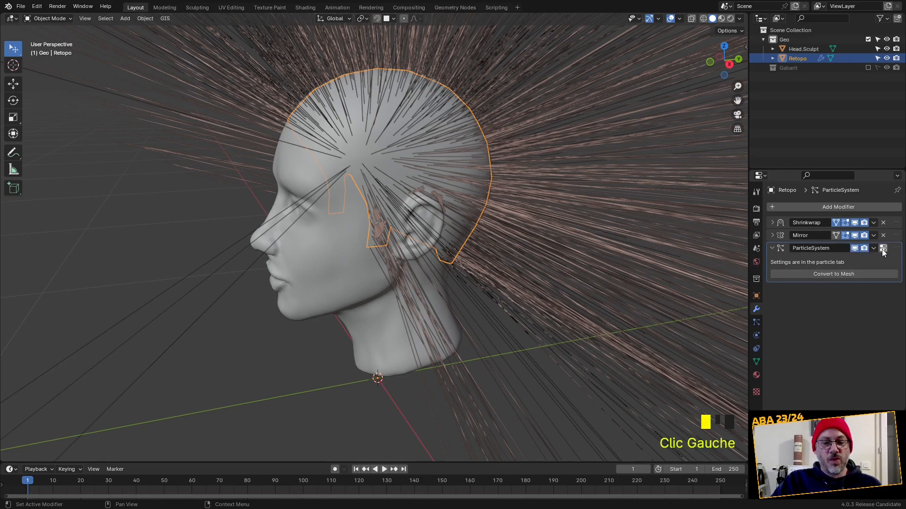
Set the number of emitted hairs on the scalp's particle system to 50.
middle_drag(522, 392, 485, 313)
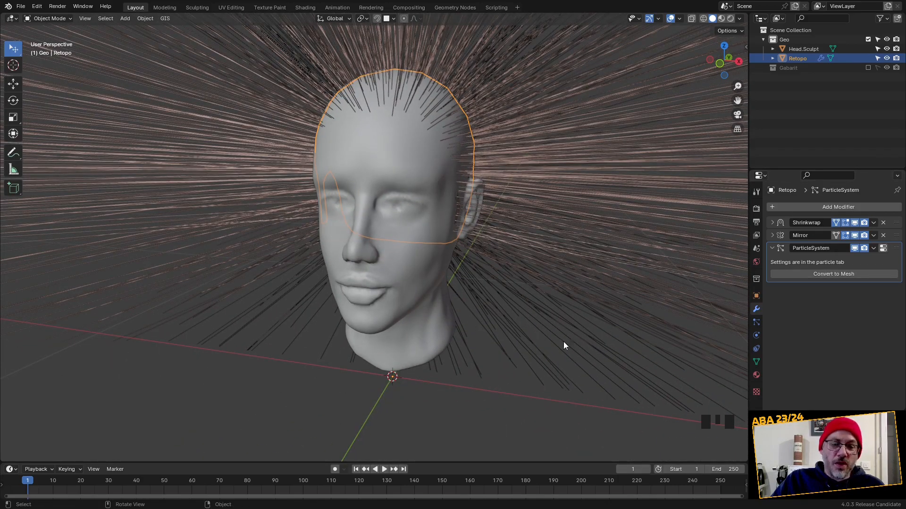
middle_drag(563, 341, 530, 336)
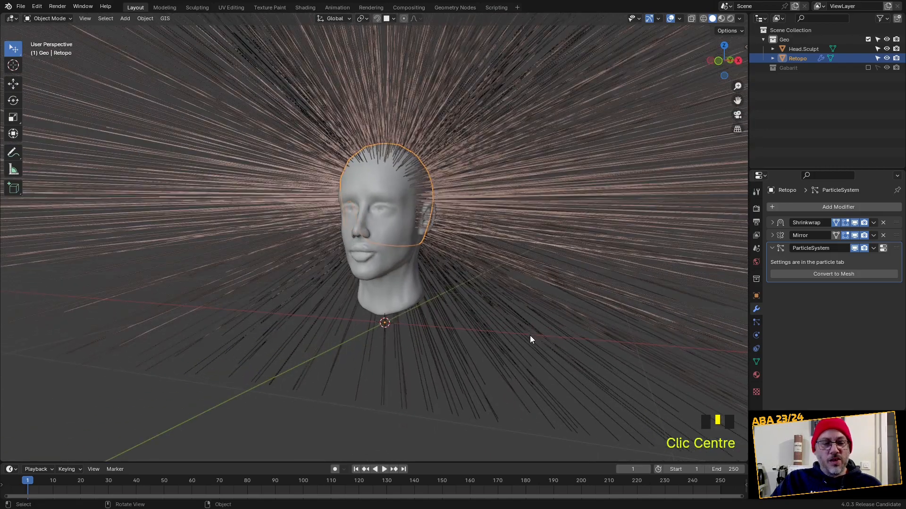
click(757, 322)
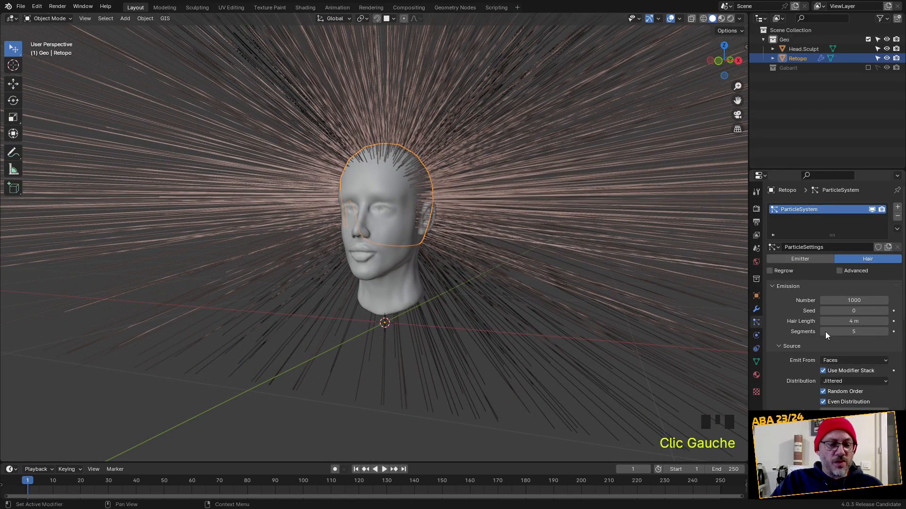
double_click(850, 300)
text(5)
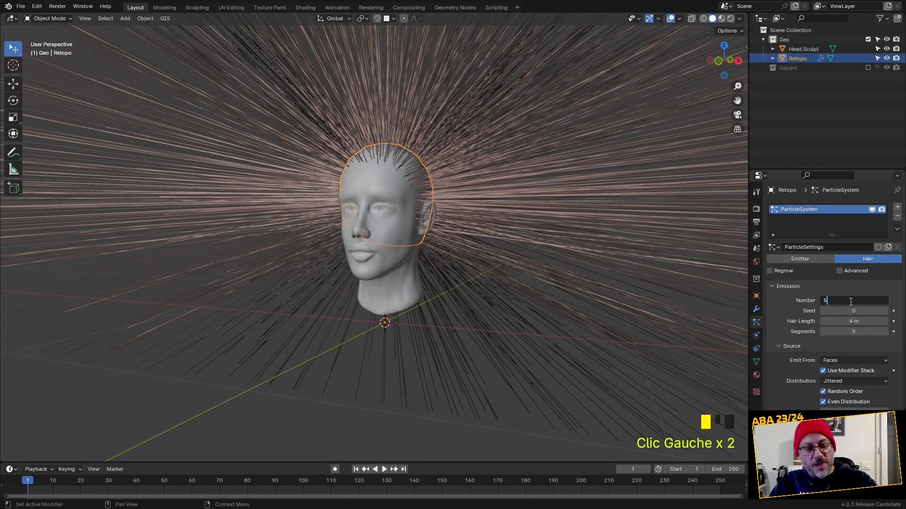
text(0)
key(Return)
middle_drag(604, 307, 550, 305)
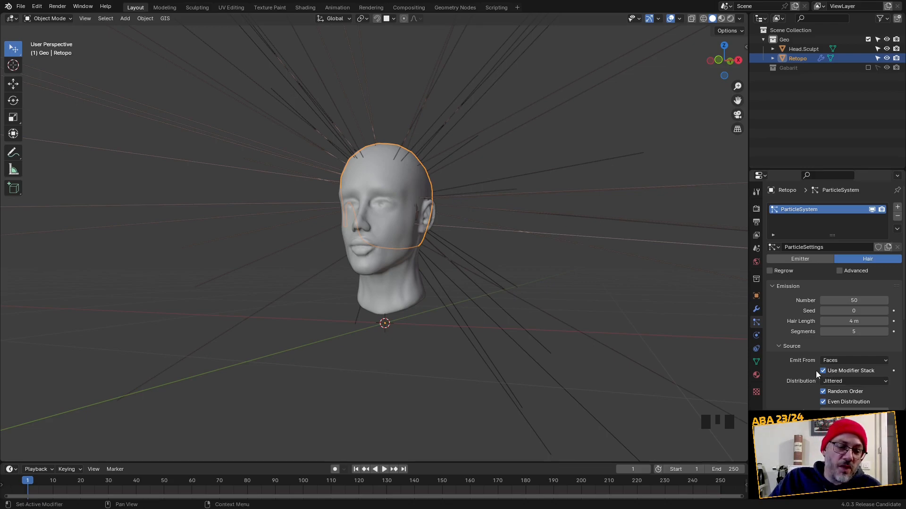
Collapse the Source section of the hair emission settings and bring the side of the head into closer view.
click(784, 349)
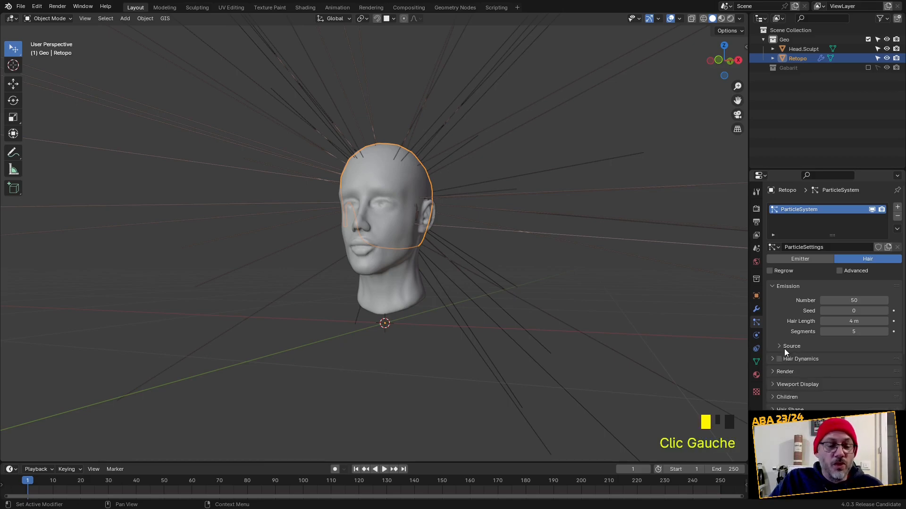
click(784, 349)
click(783, 346)
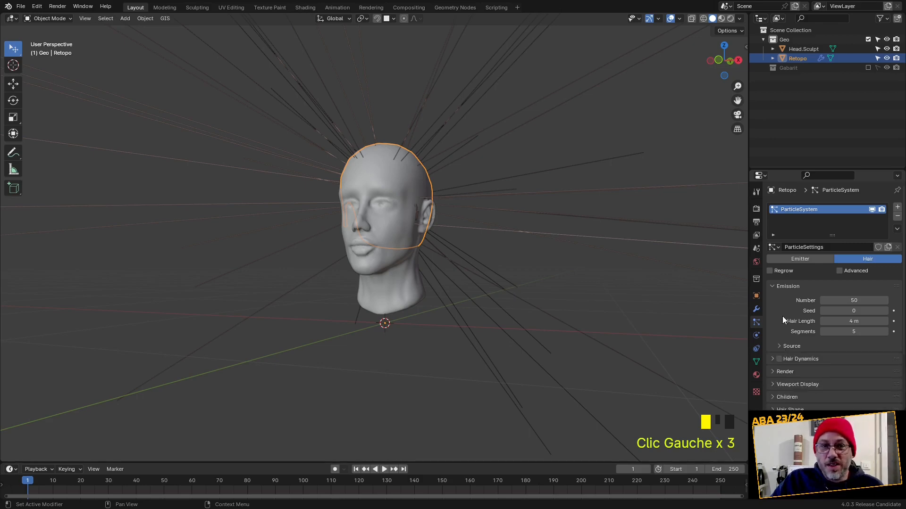
shift+middle_drag(474, 222, 435, 266)
scroll(474, 252, up, 2)
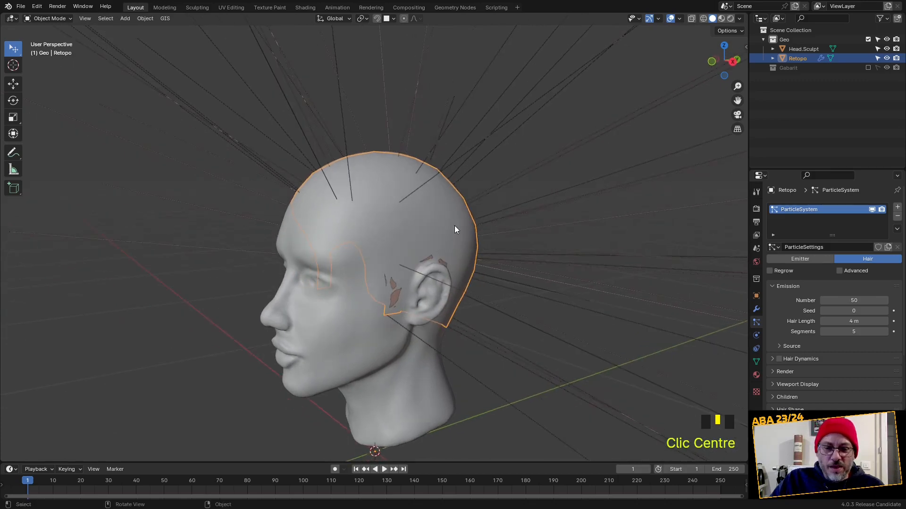
Turn off Show Emitter for the scalp's particle system in both the viewport display and render settings.
click(775, 385)
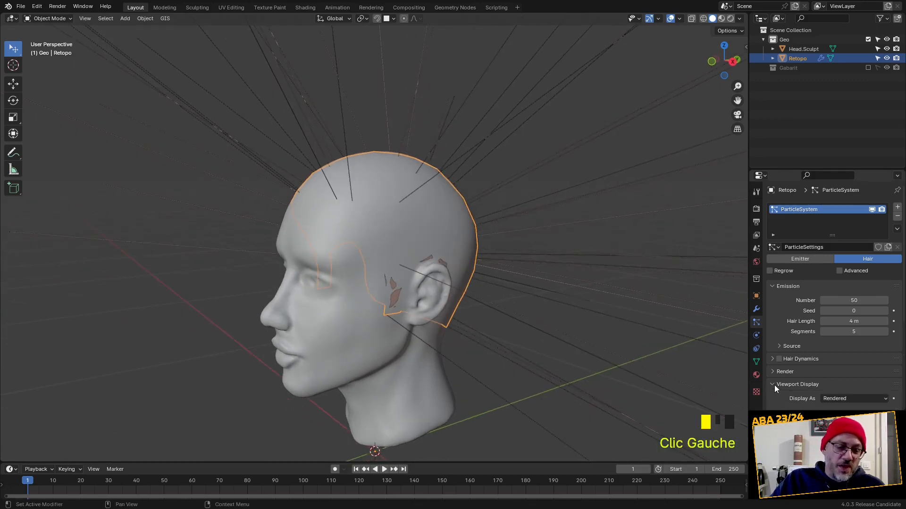
scroll(774, 385, down, 3)
scroll(784, 372, up, 1)
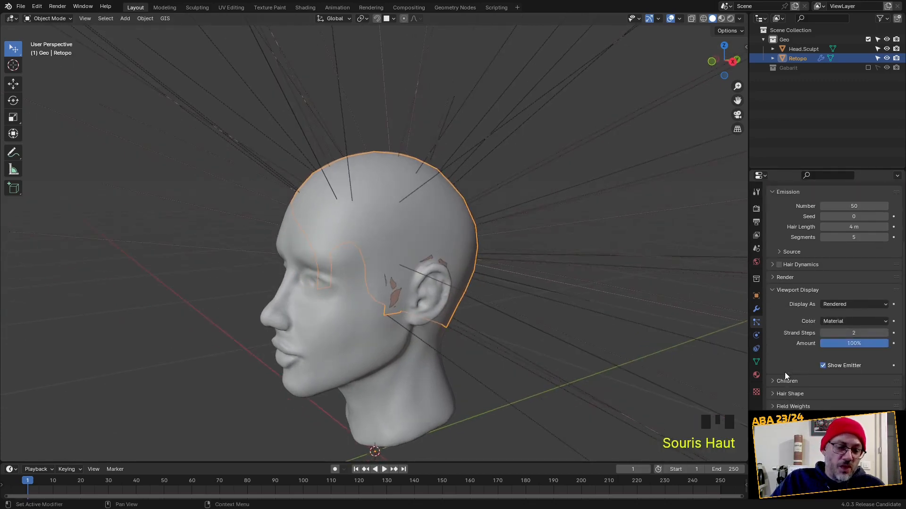
click(823, 365)
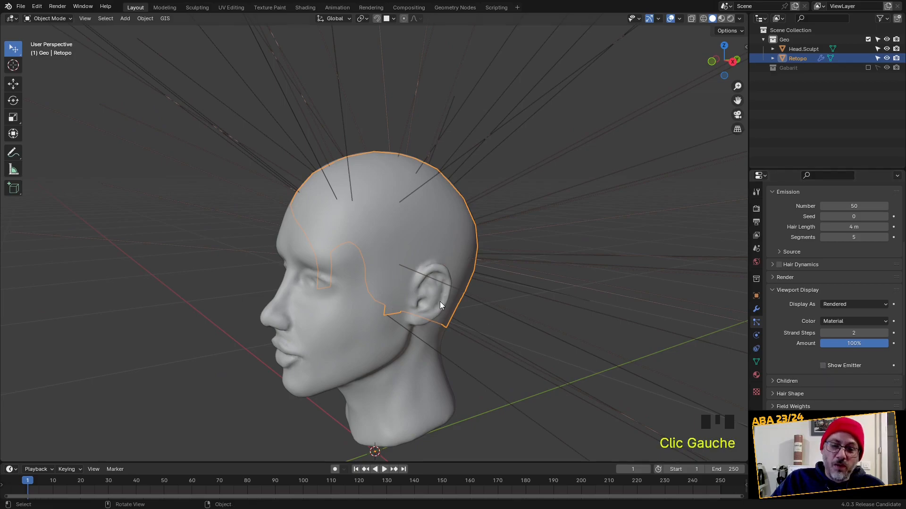
mouse_move(394, 312)
middle_down()
mouse_move(572, 308)
mouse_move(379, 303)
mouse_move(550, 290)
mouse_move(384, 301)
middle_up()
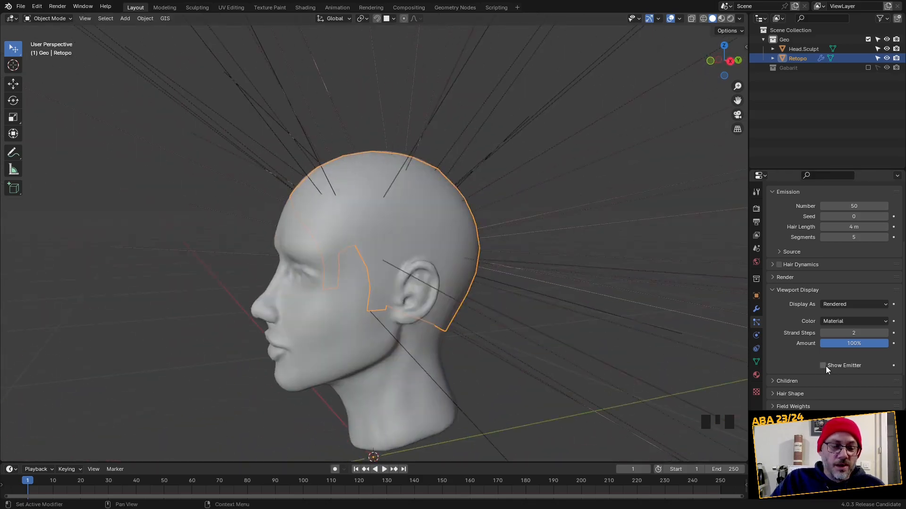
click(774, 278)
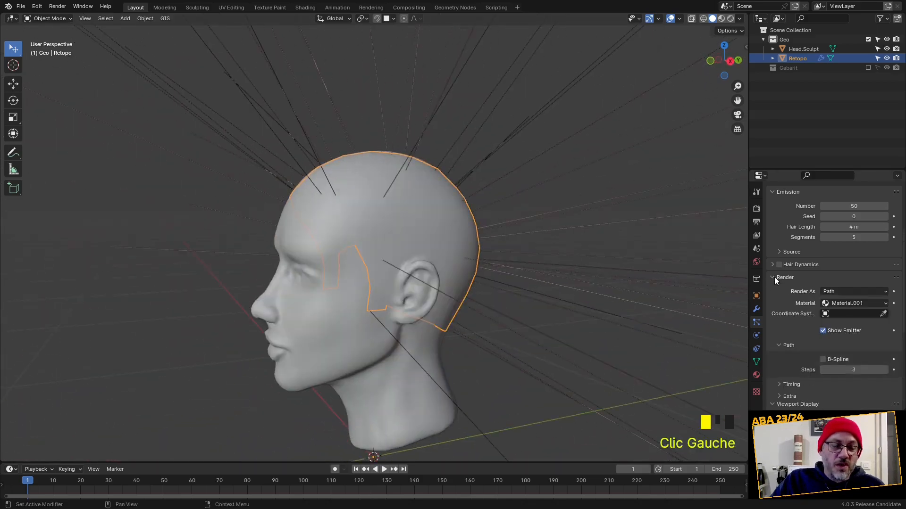
click(824, 330)
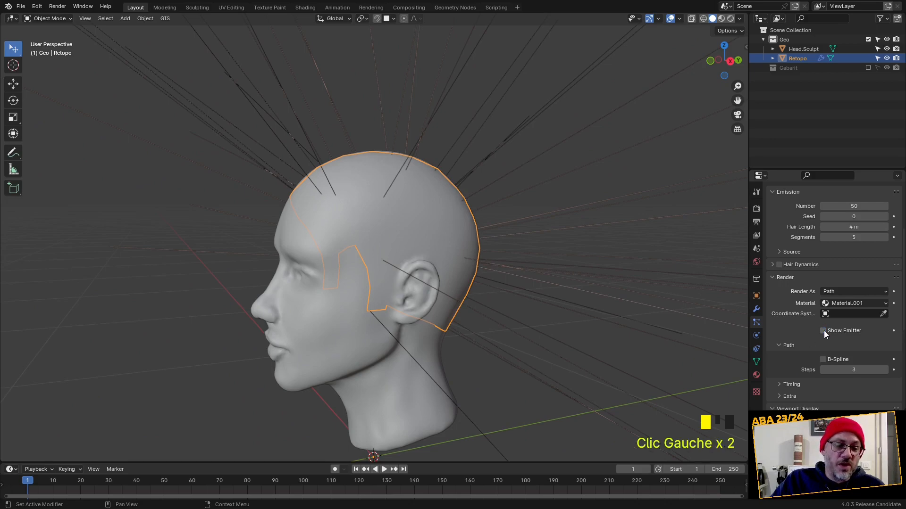
click(777, 278)
Set the hair length of the scalp's particle system to 0.4 m and check the strands around the head.
scroll(483, 279, down, 4)
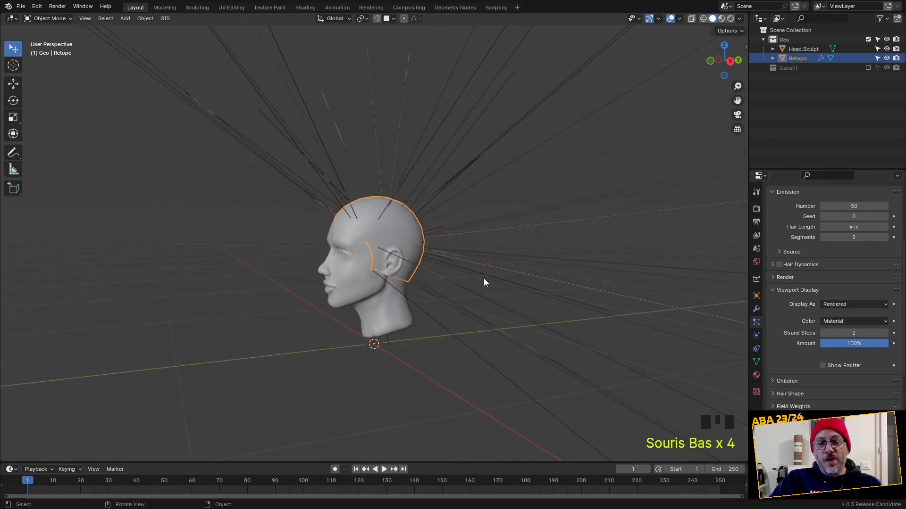
middle_drag(484, 282, 515, 291)
scroll(407, 299, down, 7)
scroll(406, 299, up, 4)
scroll(802, 297, up, 6)
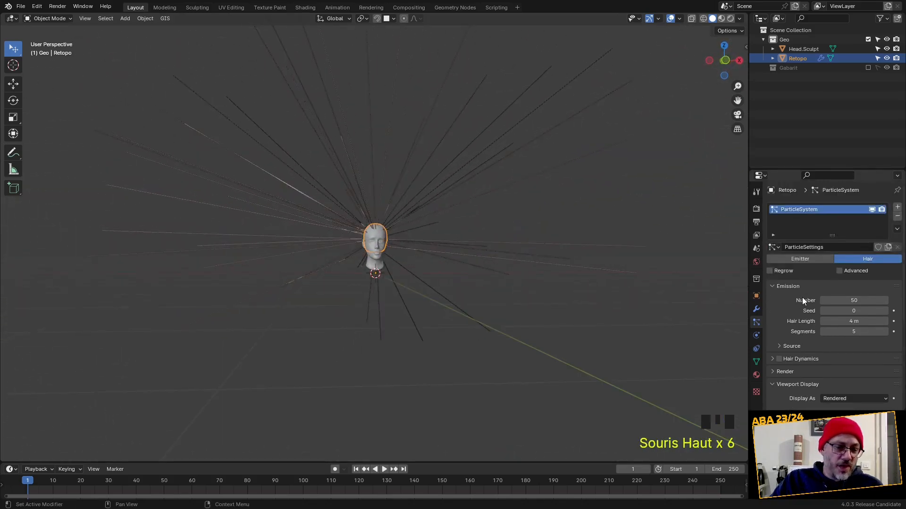
click(857, 321)
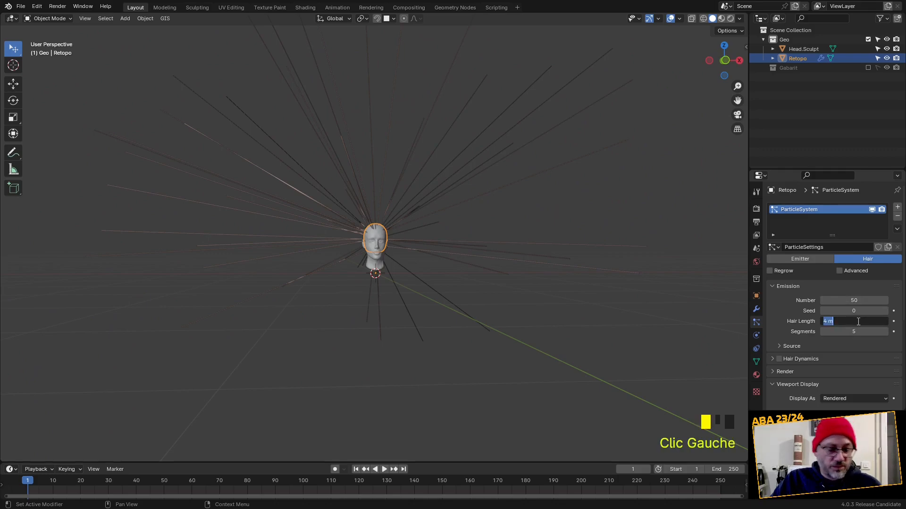
key(BackSpace)
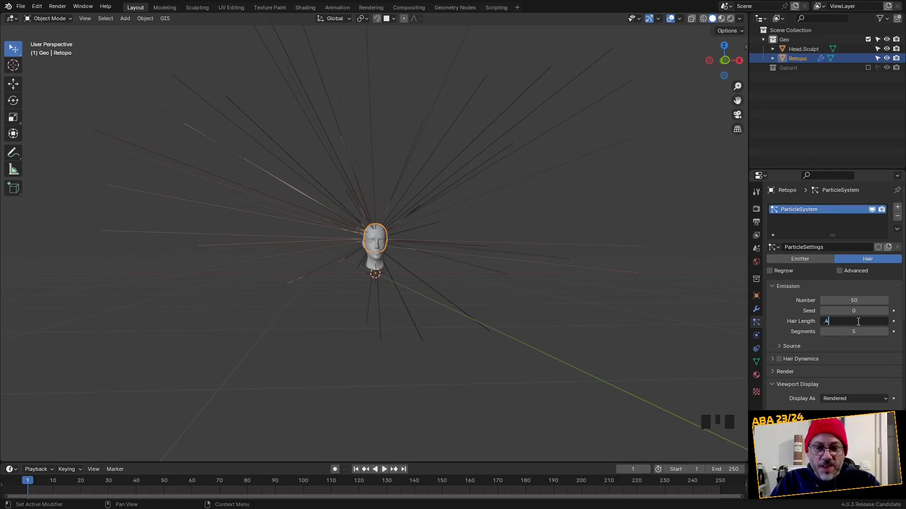
key(Return)
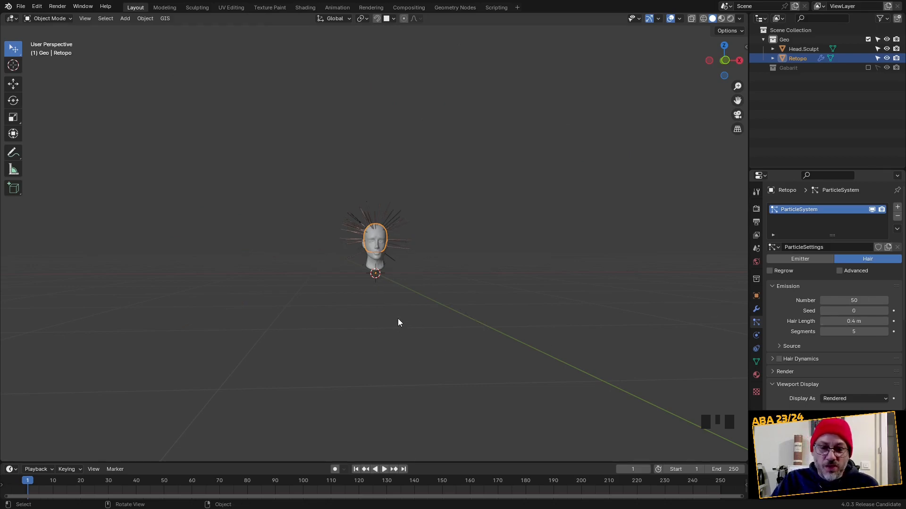
scroll(406, 268, up, 6)
middle_drag(406, 268, 610, 273)
middle_drag(381, 288, 434, 239)
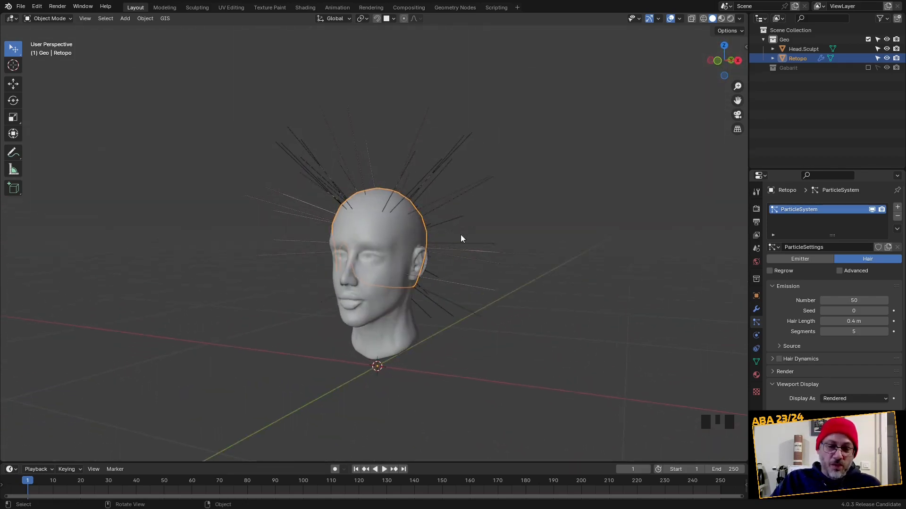
middle_drag(488, 340, 495, 323)
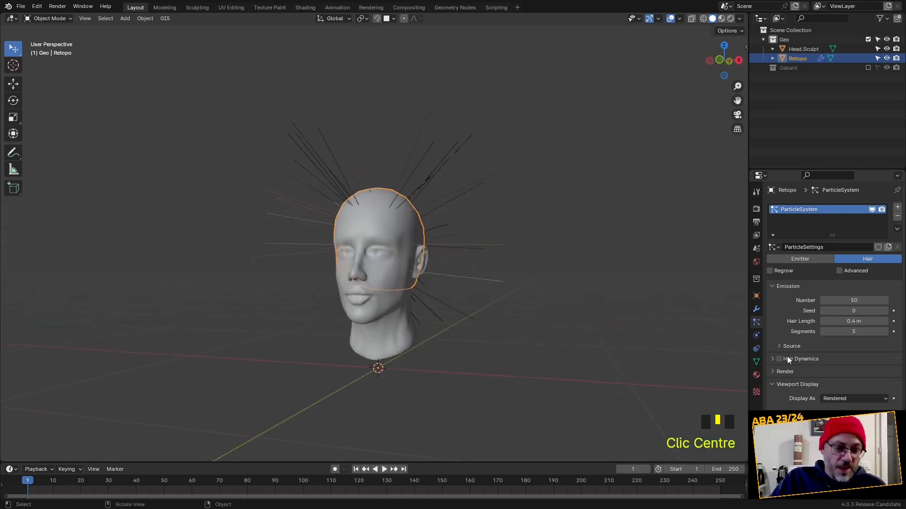
Collapse the Emission and Viewport Display sections of the hair settings and expand the Children section.
click(775, 287)
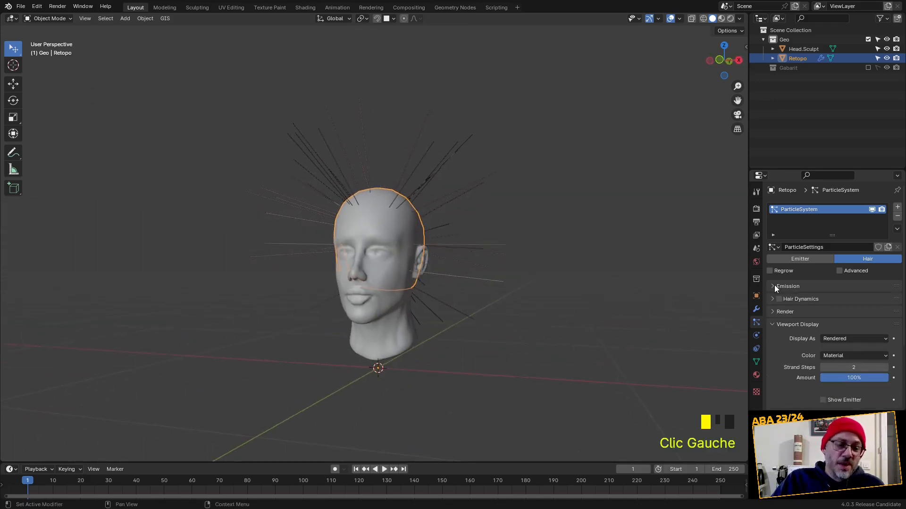
click(772, 325)
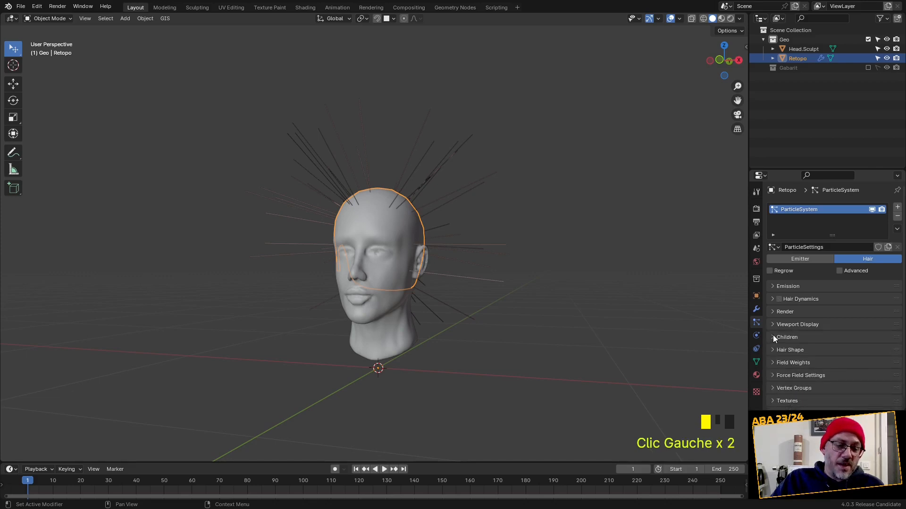
click(774, 338)
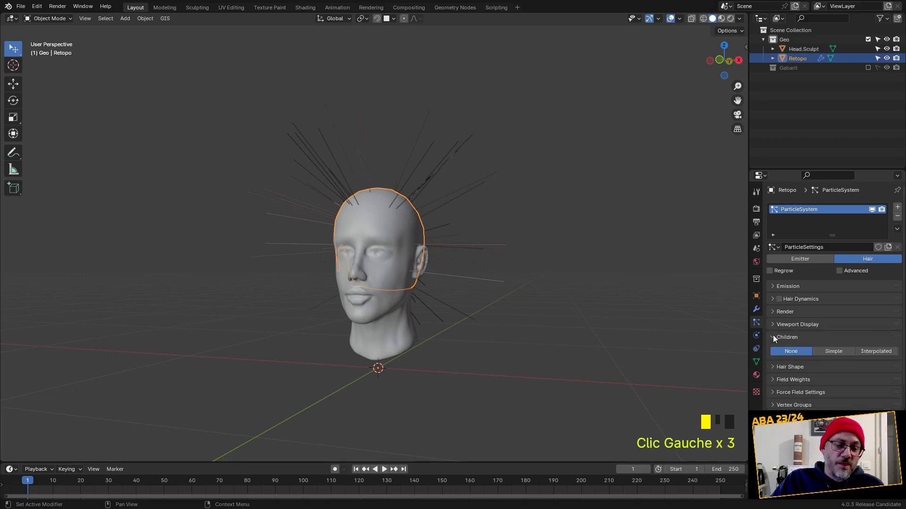
middle_drag(589, 301, 768, 283)
click(774, 287)
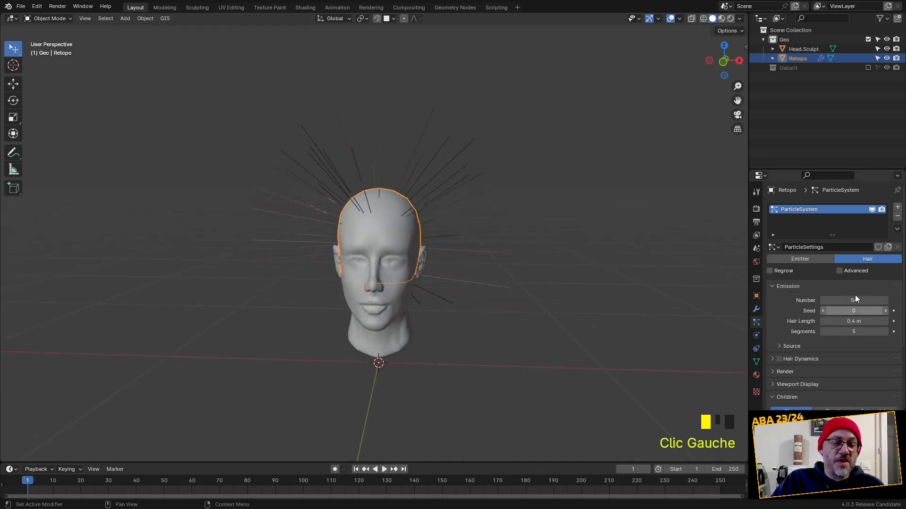
click(772, 287)
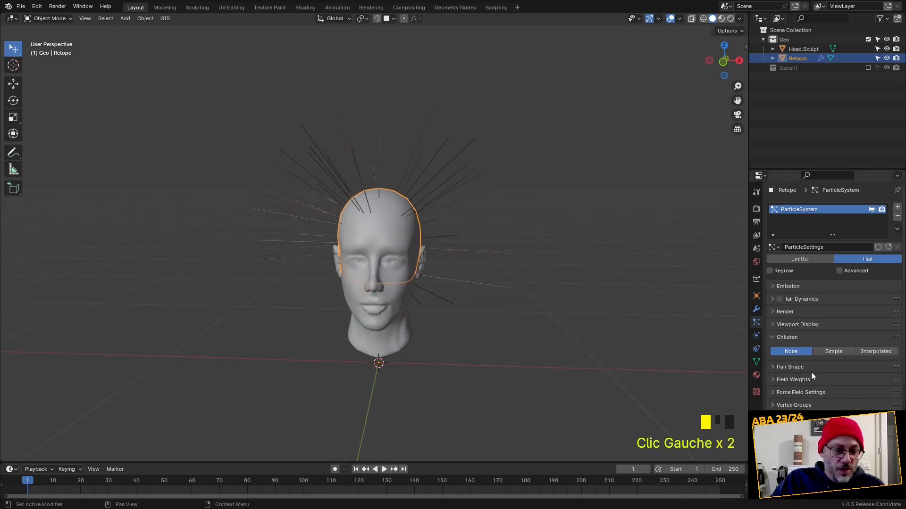
Compare the Simple and Interpolated child hair types on the scalp, ending with Simple.
click(839, 350)
click(871, 352)
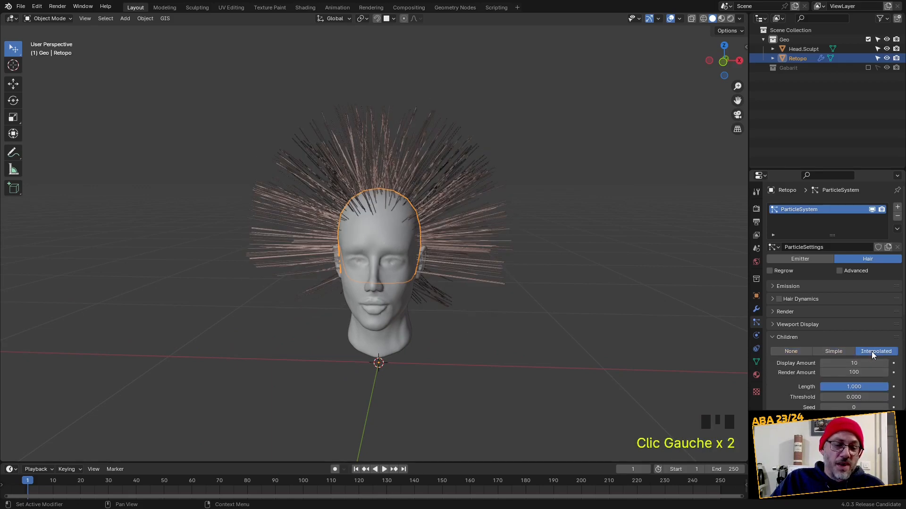
click(838, 351)
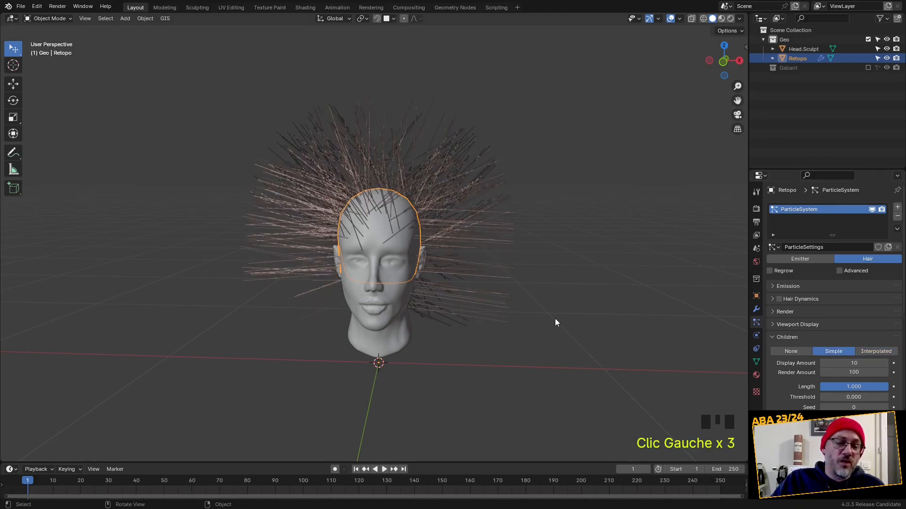
scroll(581, 346, up, 3)
middle_drag(582, 337, 585, 396)
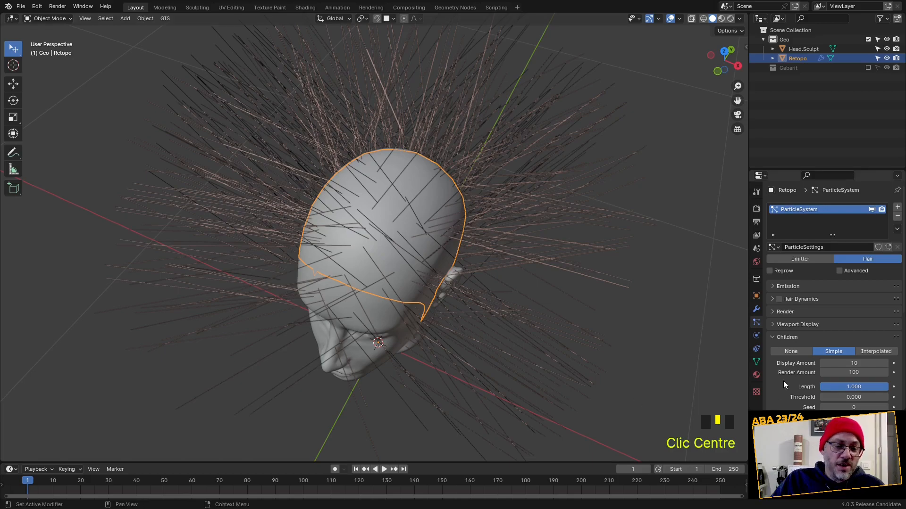
Reduce the radius of the Simple child hairs to 0.023 m and inspect the resulting tufts.
scroll(784, 378, down, 4)
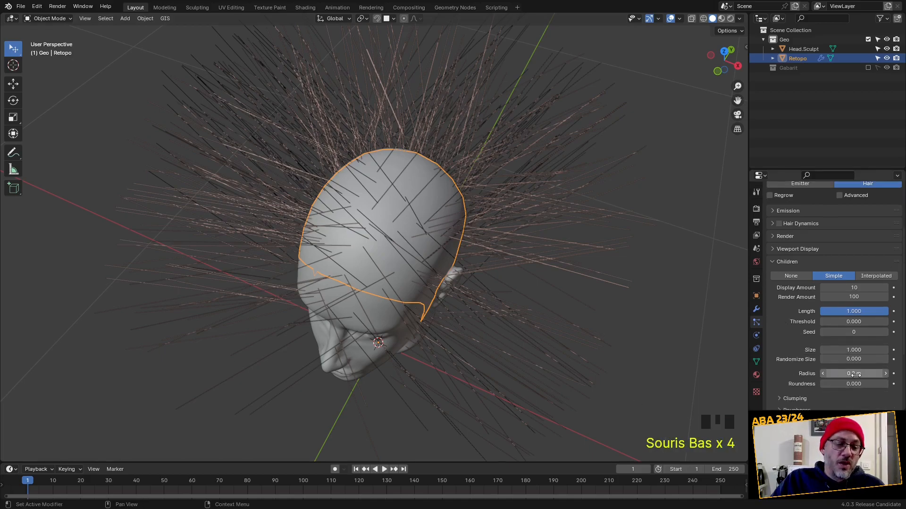
shift+drag(859, 373, 795, 373)
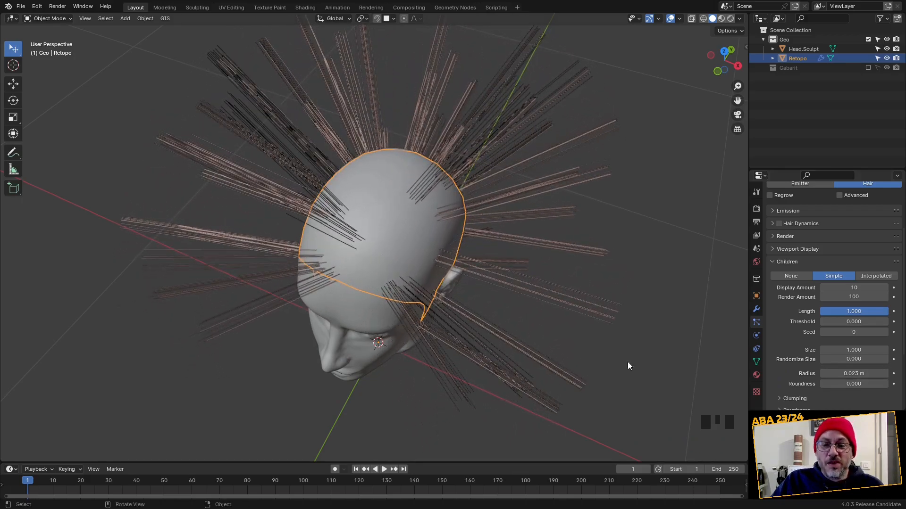
middle_drag(628, 361, 492, 335)
middle_drag(393, 293, 567, 312)
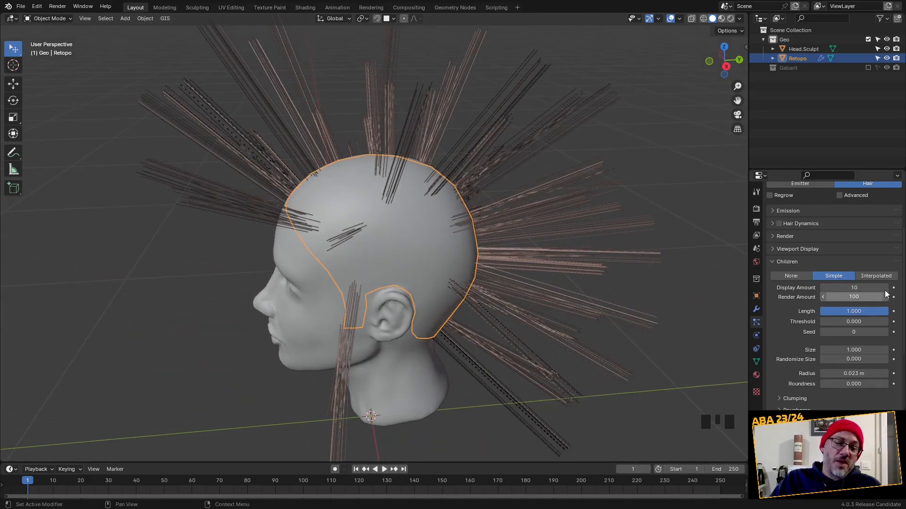
Change the child hairs to Interpolated and set their display amount to 20.
click(876, 276)
middle_drag(542, 302, 608, 309)
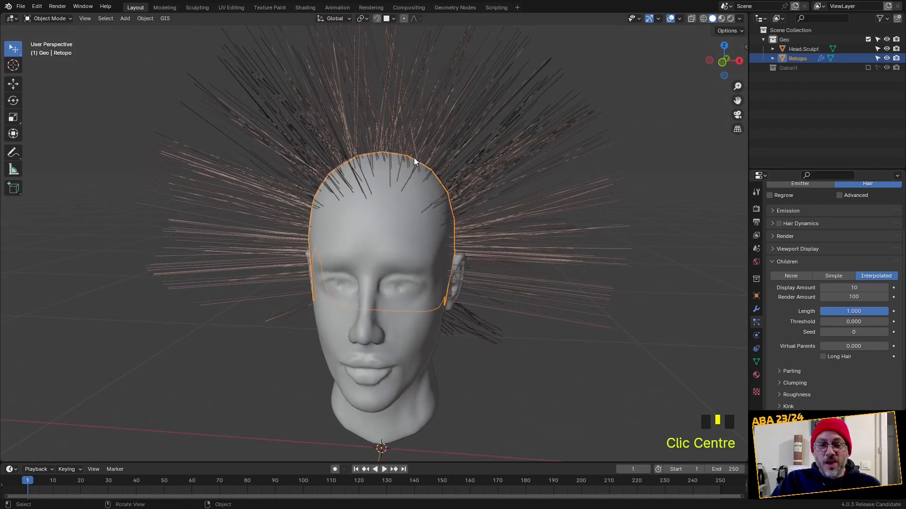
middle_drag(439, 202, 375, 200)
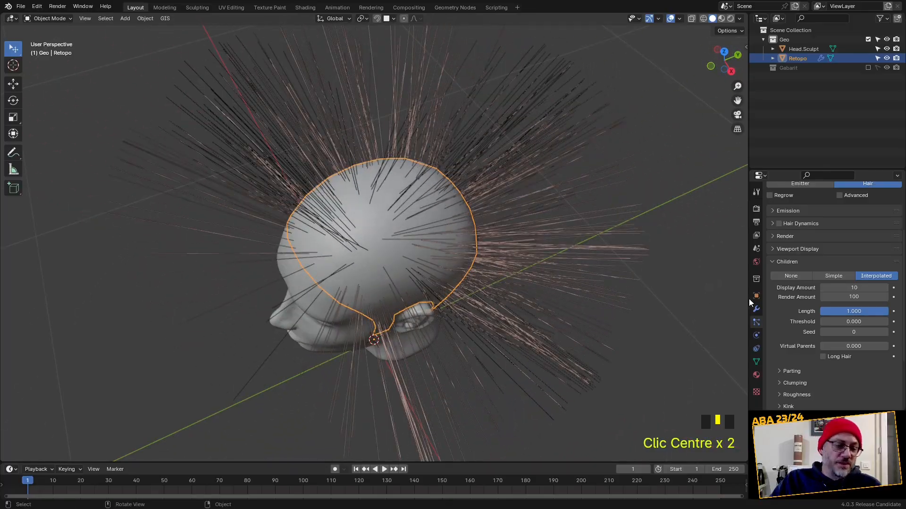
mouse_move(849, 287)
mouse_down()
mouse_move(880, 288)
mouse_move(849, 288)
mouse_up()
click(859, 288)
text(20)
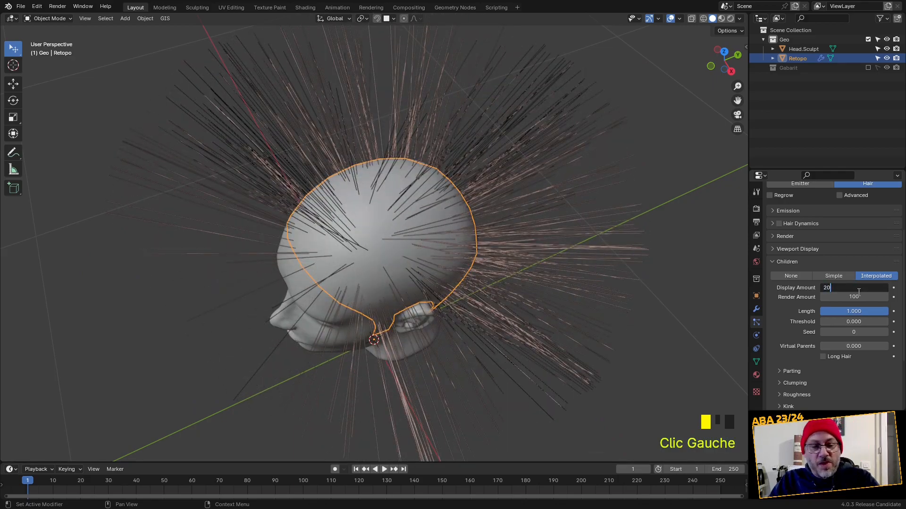
key(Return)
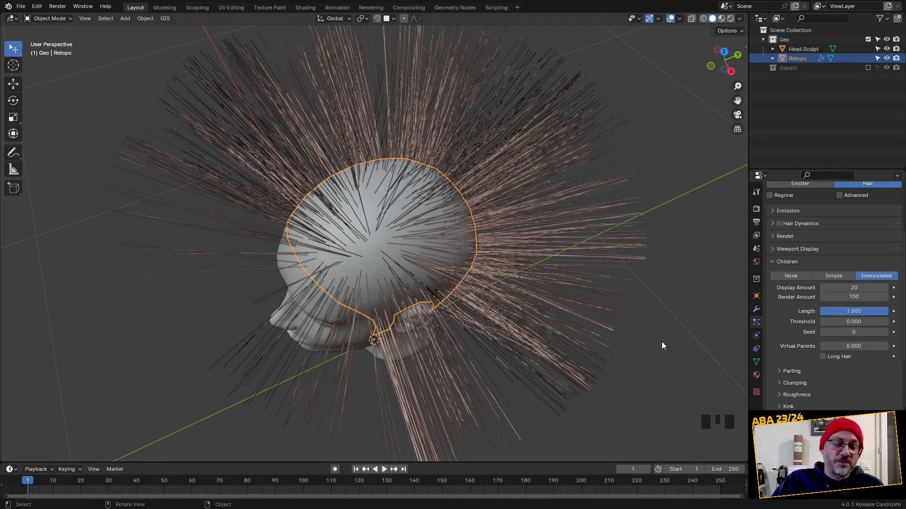
middle_drag(510, 326, 561, 250)
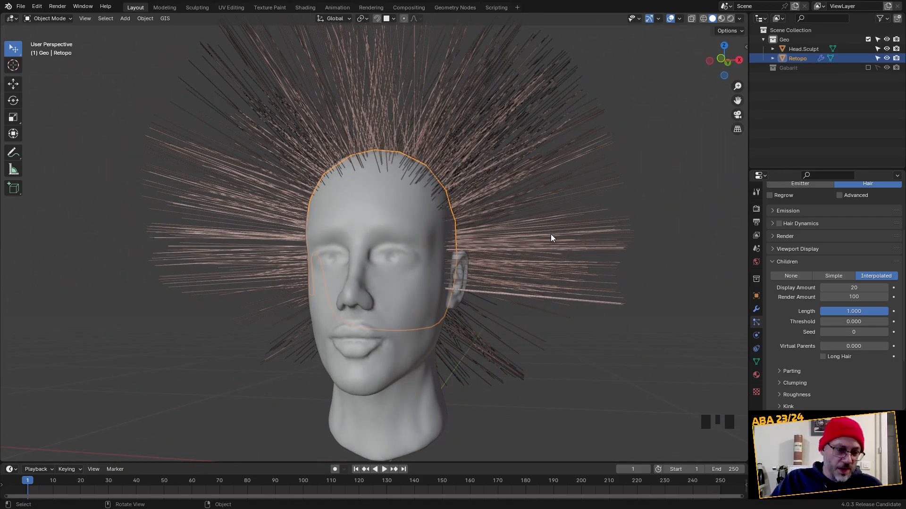
Collapse the Children section and set the hair's viewport strand steps to 6.
click(786, 263)
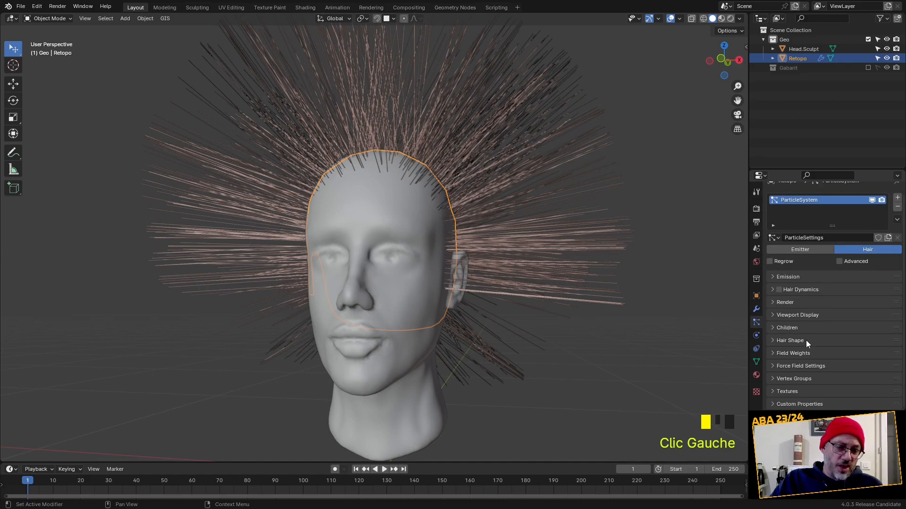
click(791, 316)
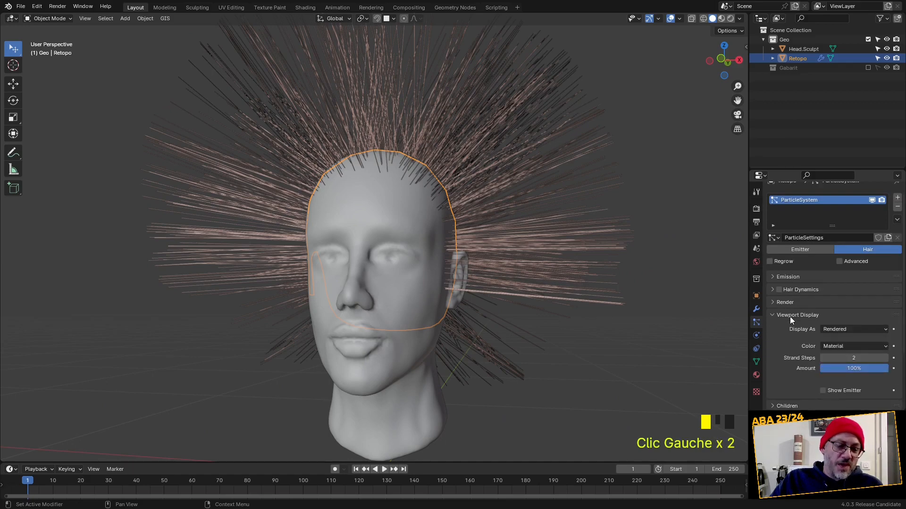
drag(833, 361, 850, 360)
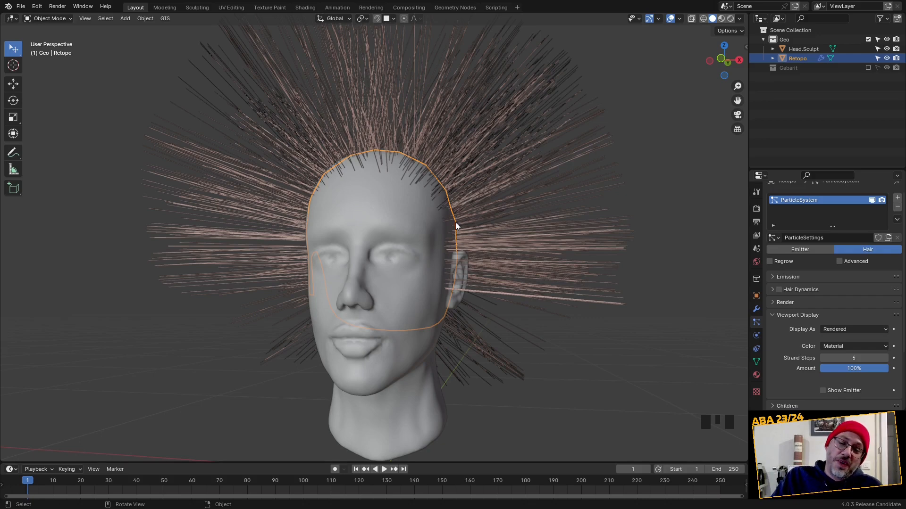
Switch the Retopo object to Particle Edit mode and open the particle editing options.
click(69, 18)
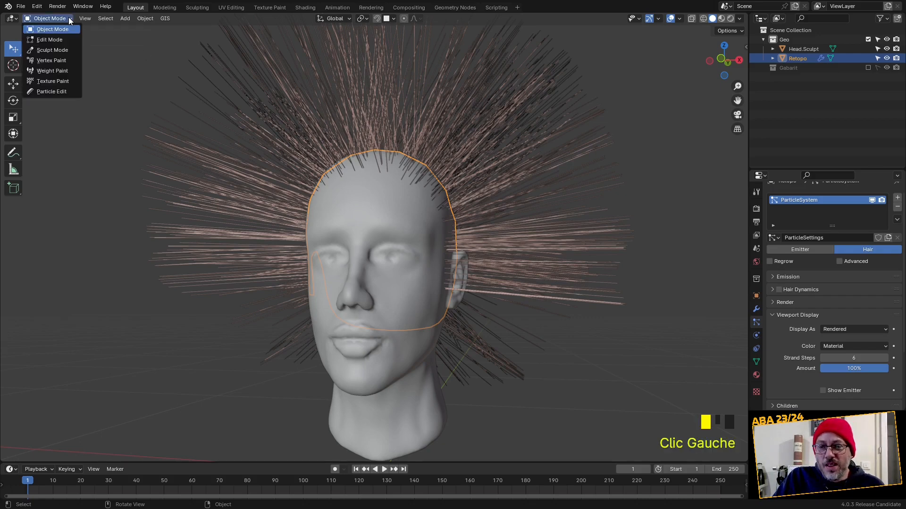
click(46, 92)
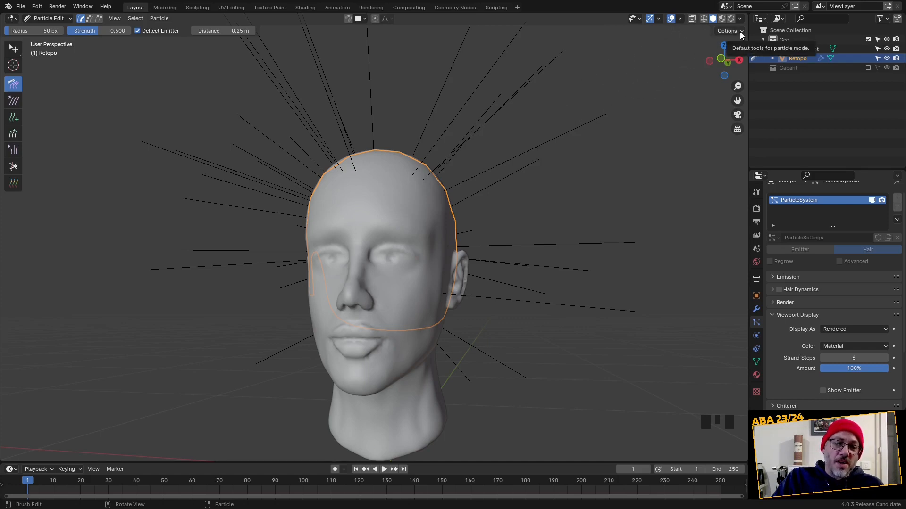
click(727, 31)
click(727, 31)
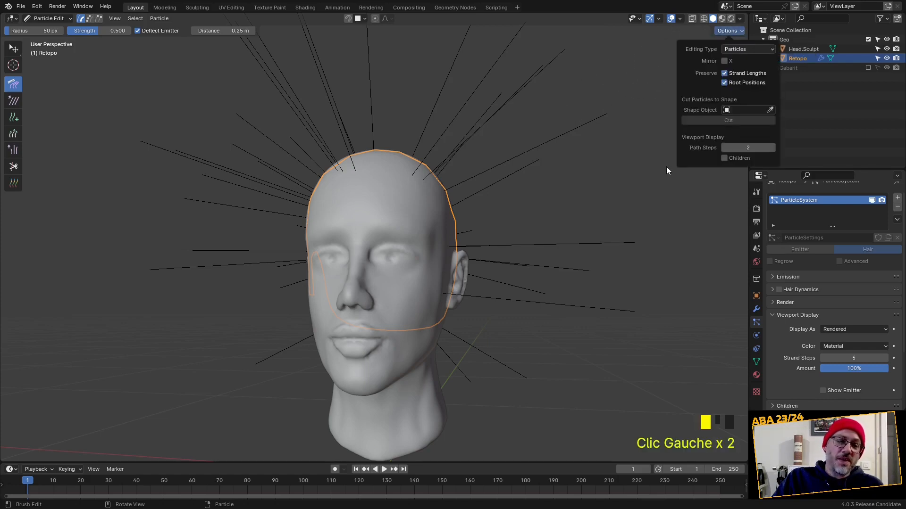
Preview the child hairs in the particle editing display from another angle, and turn their display off again.
click(724, 159)
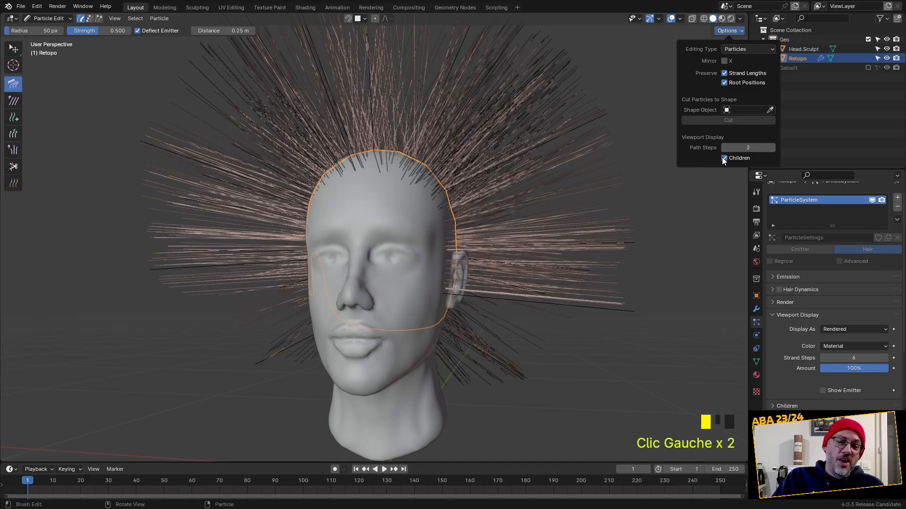
middle_drag(474, 158, 667, 83)
click(740, 30)
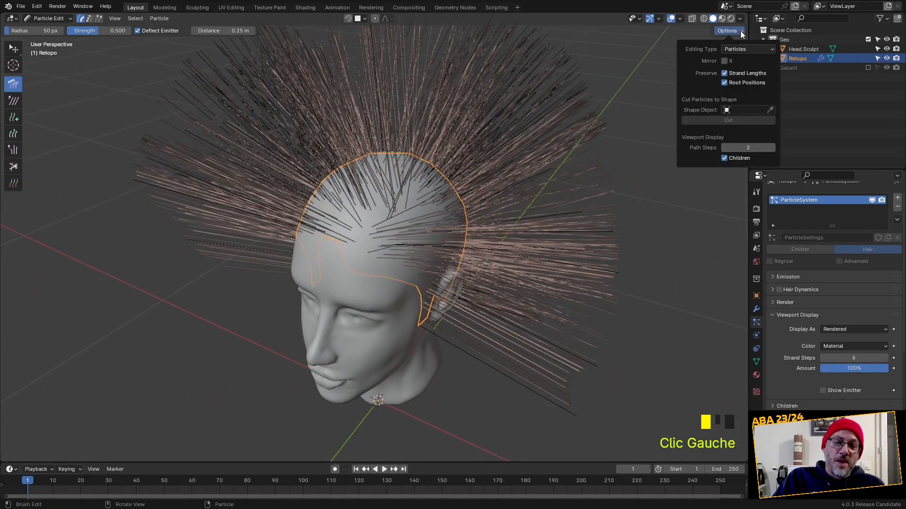
click(724, 158)
scroll(528, 179, down, 3)
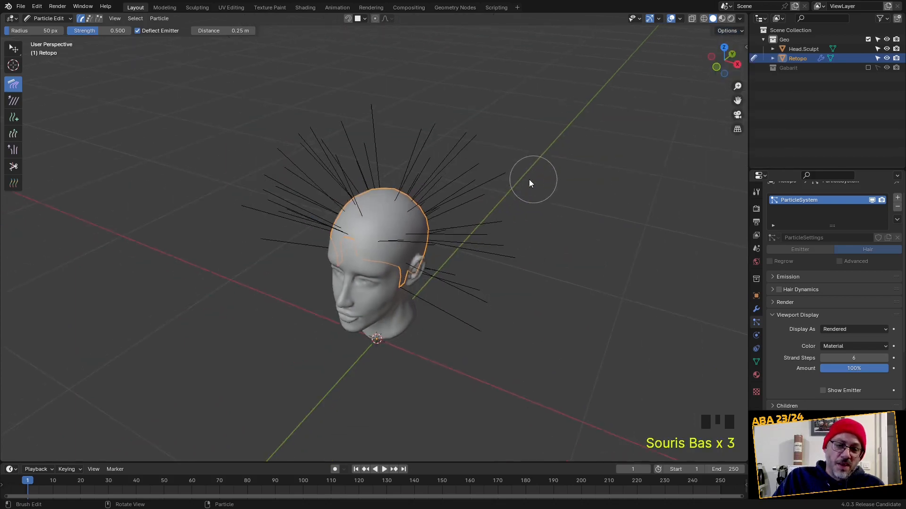
Set the Comb brush radius to 137 px with the head facing forward.
middle_drag(528, 179, 524, 144)
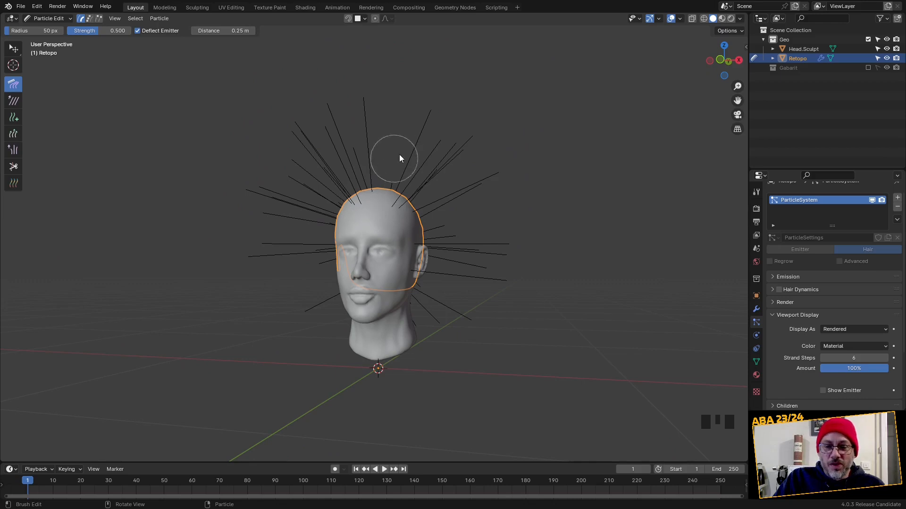
middle_drag(400, 155, 404, 171)
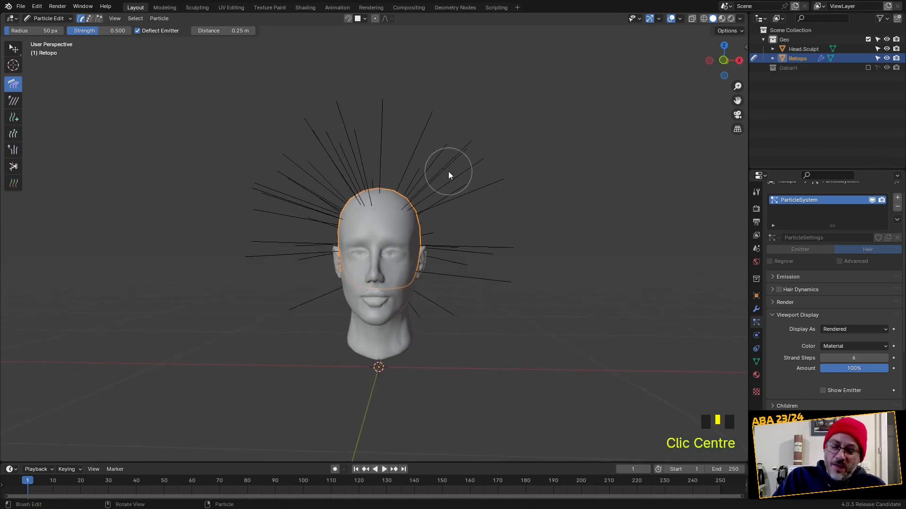
key(f)
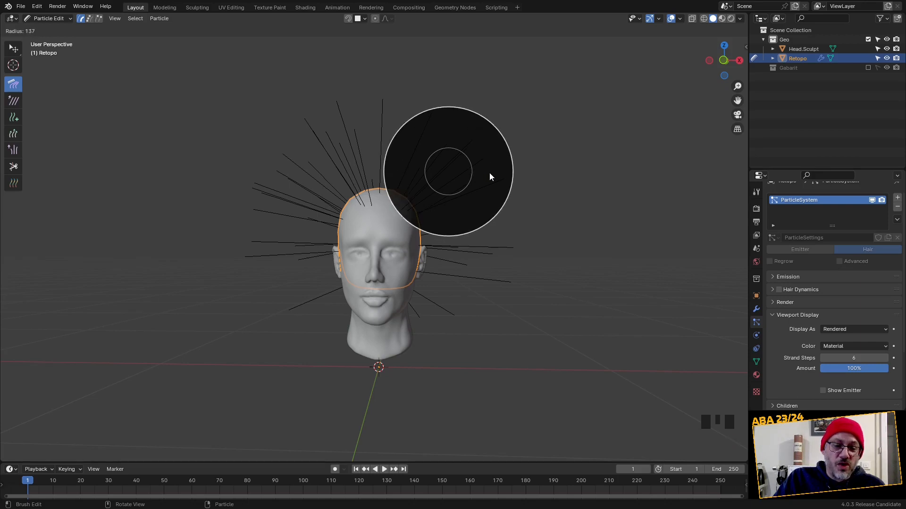
click(489, 175)
Comb the strands on the ear side of the head outward and downward.
mouse_move(489, 175)
middle_down()
mouse_move(516, 191)
mouse_move(421, 138)
middle_up()
mouse_move(420, 139)
mouse_down()
mouse_move(470, 166)
mouse_move(502, 220)
mouse_up()
scroll(488, 225, up, 2)
scroll(488, 225, up, 3)
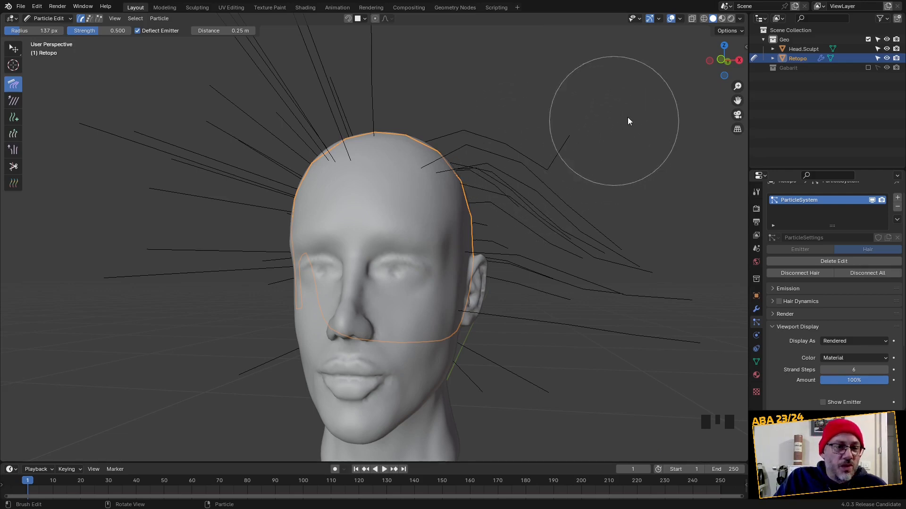
Raise the particle editing display's Path Steps to 6 for smoother strands.
click(739, 33)
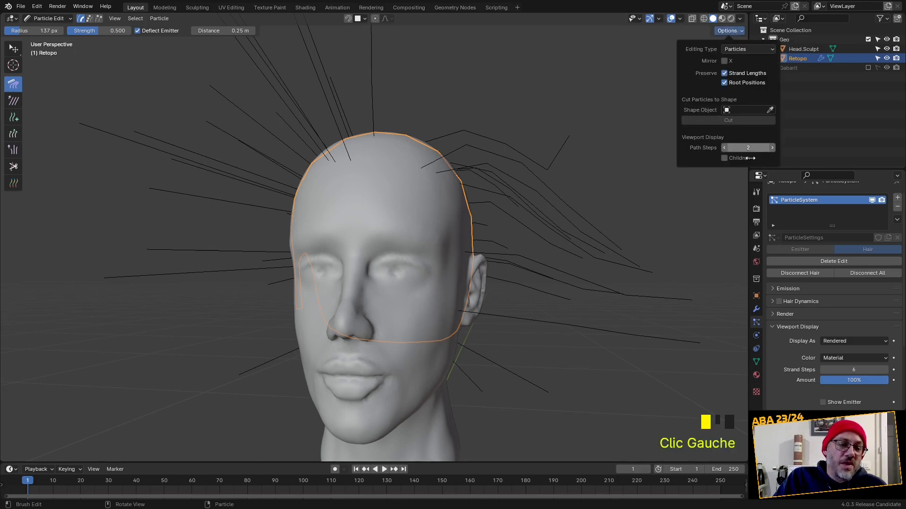
click(738, 32)
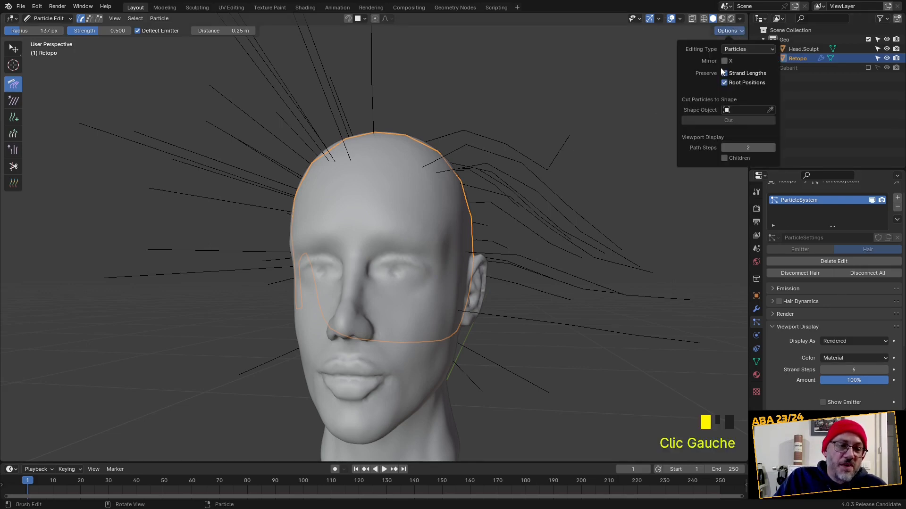
click(773, 147)
click(772, 147)
click(772, 148)
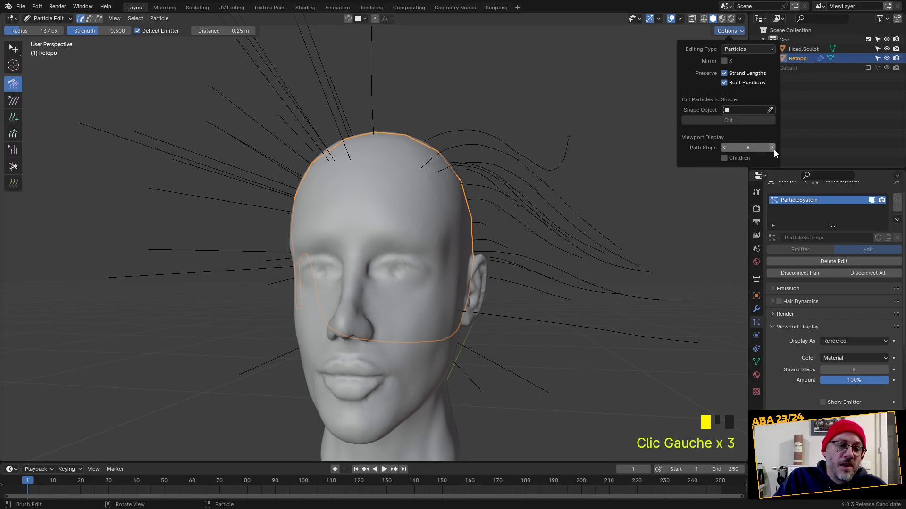
Delete the hair edit to restore the uncombed strands, expand the Emission settings and return to Object Mode.
middle_drag(496, 149, 460, 279)
scroll(503, 195, down, 2)
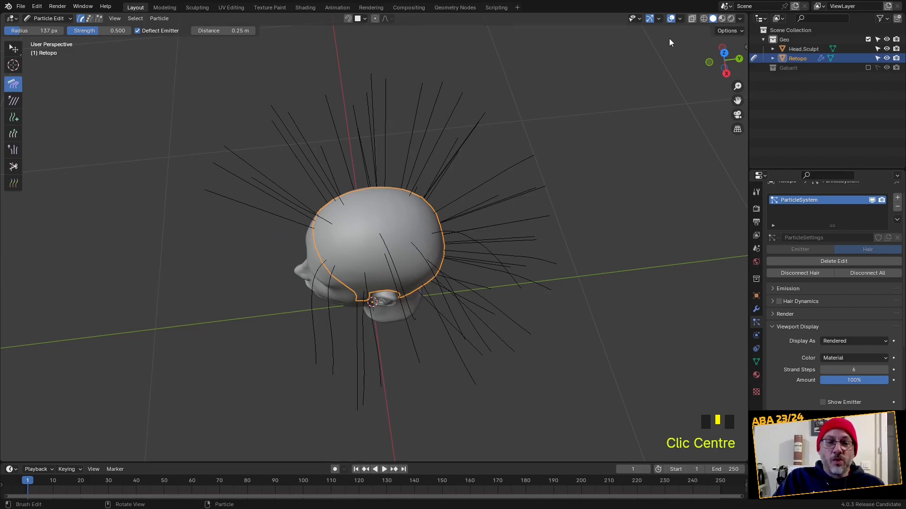
click(819, 261)
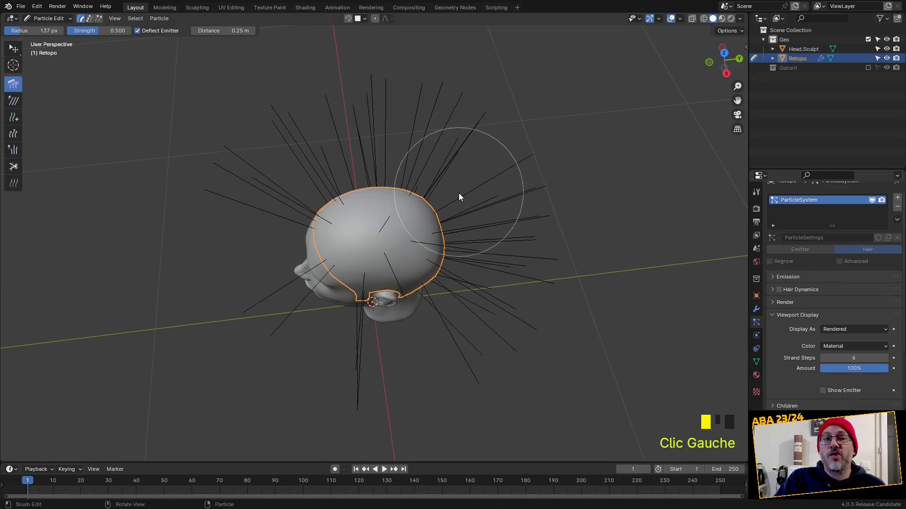
click(774, 278)
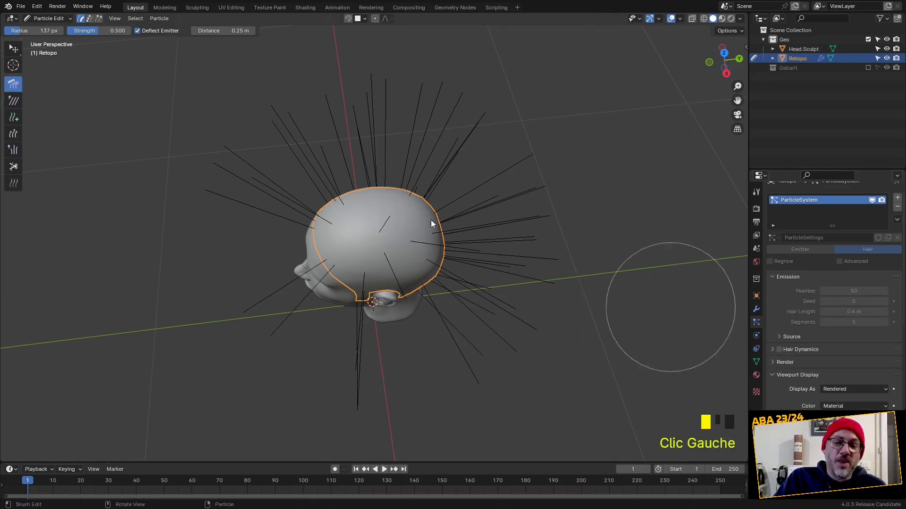
click(50, 18)
click(53, 30)
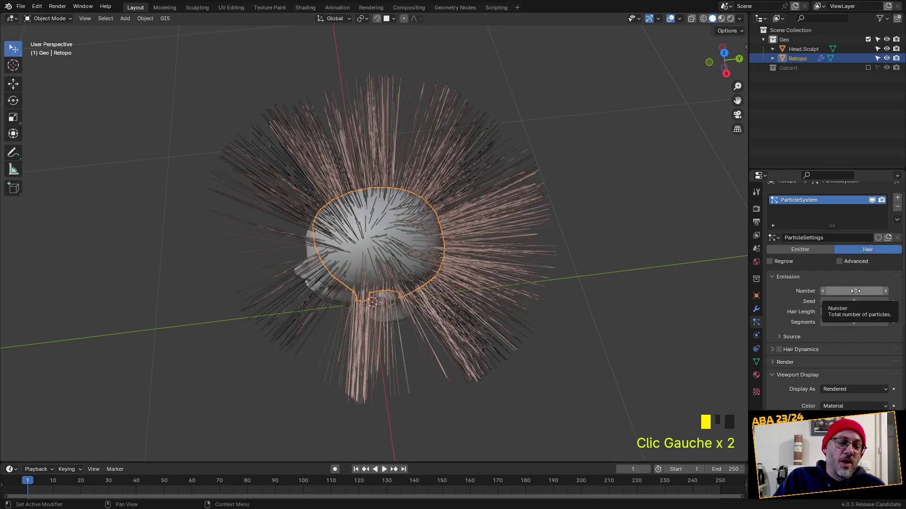
Pass through Edit Mode to Particle Edit mode and comb the strands on top of the head.
click(44, 18)
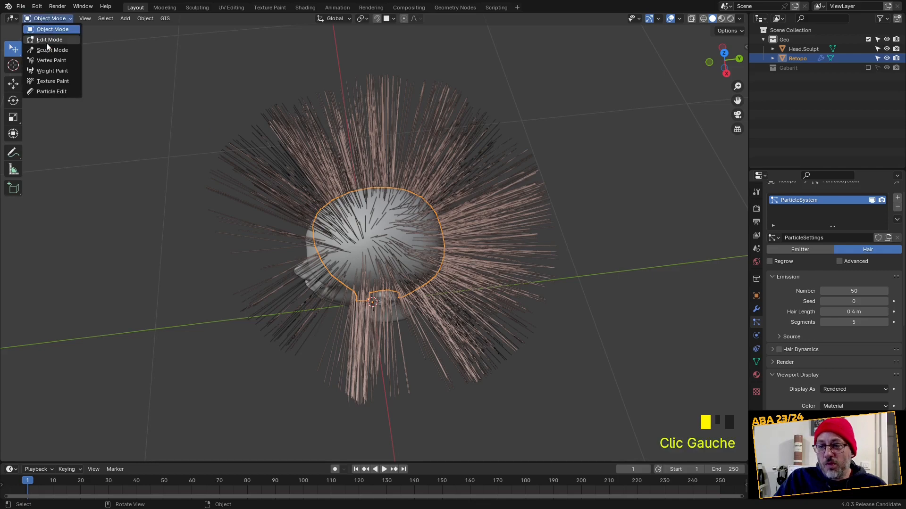
click(46, 41)
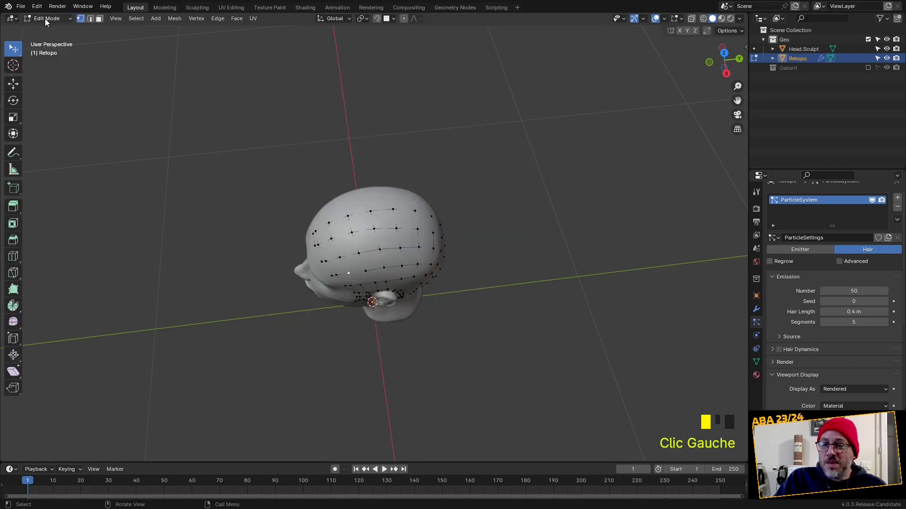
click(45, 19)
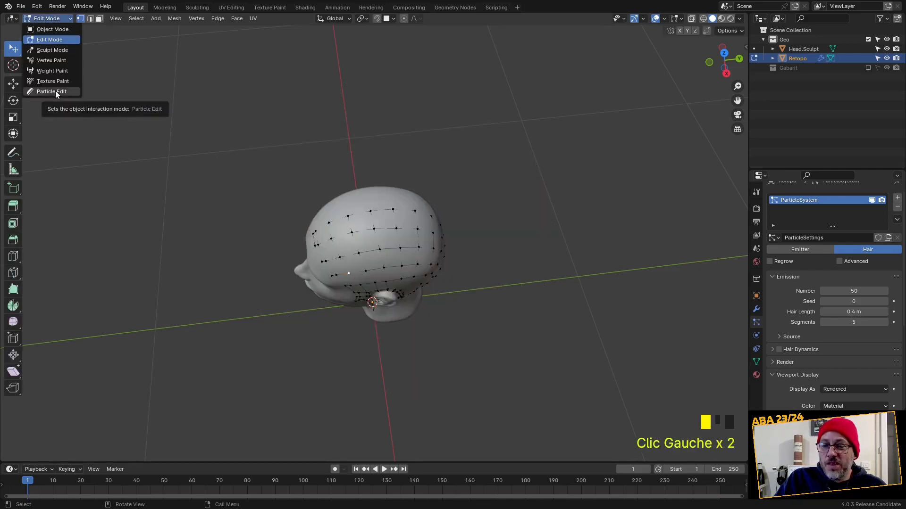
click(55, 90)
drag(363, 134, 388, 121)
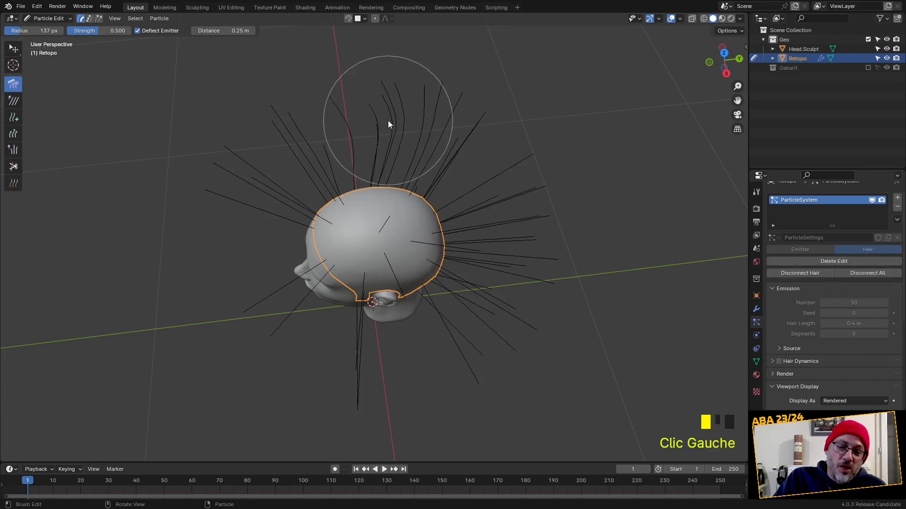
Return to Object Mode, delete the hair edit and collapse the Emission settings.
click(44, 18)
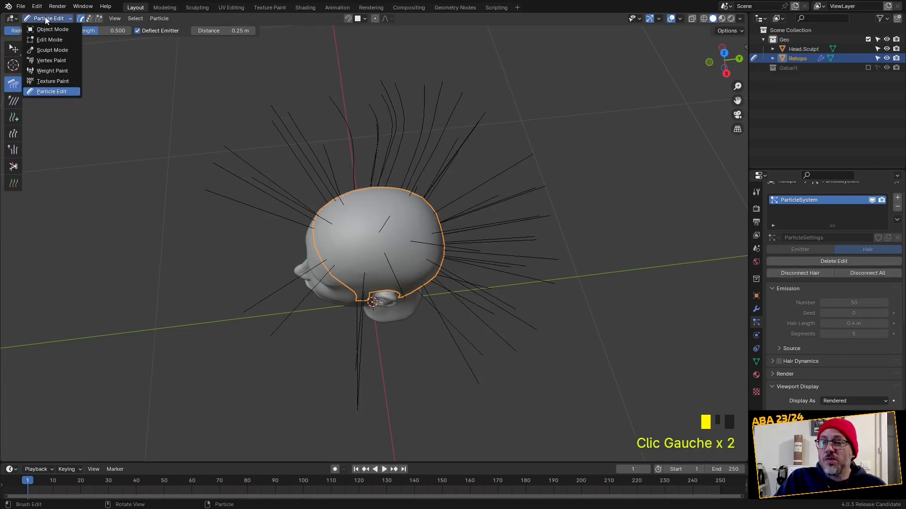
click(49, 27)
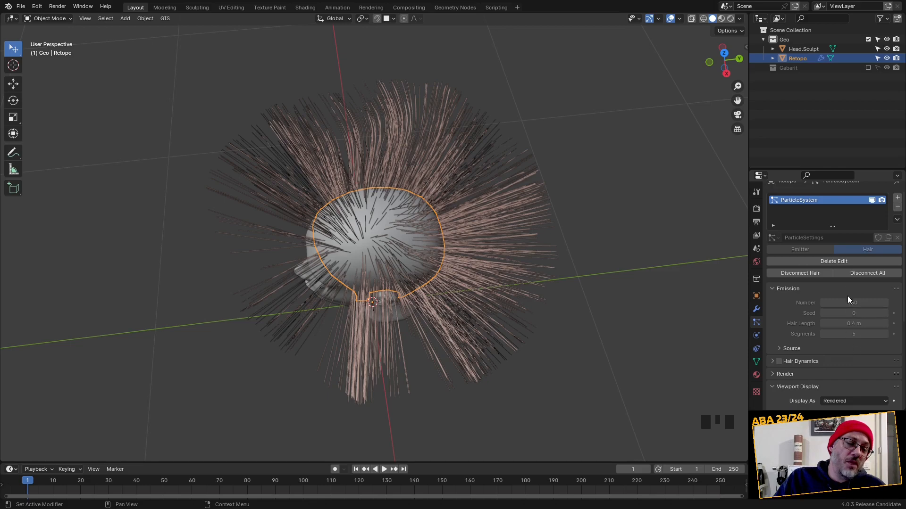
click(823, 260)
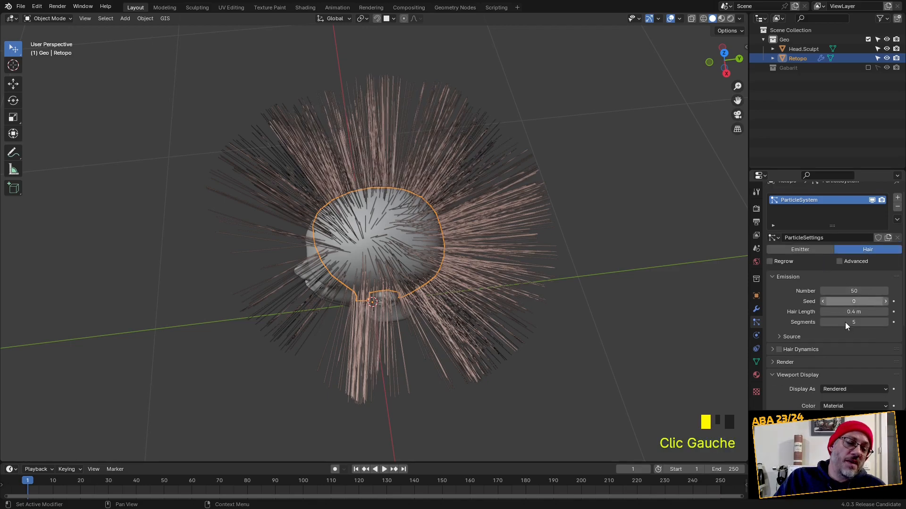
click(777, 277)
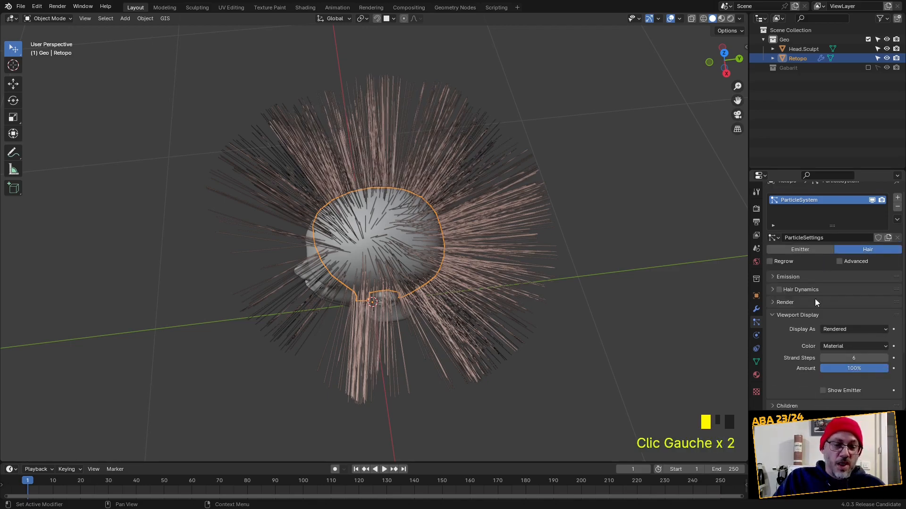
Enter Edit Mode on the Retopo scalp mesh and isolate it in Local View to inspect its half geometry.
middle_drag(580, 290, 562, 245)
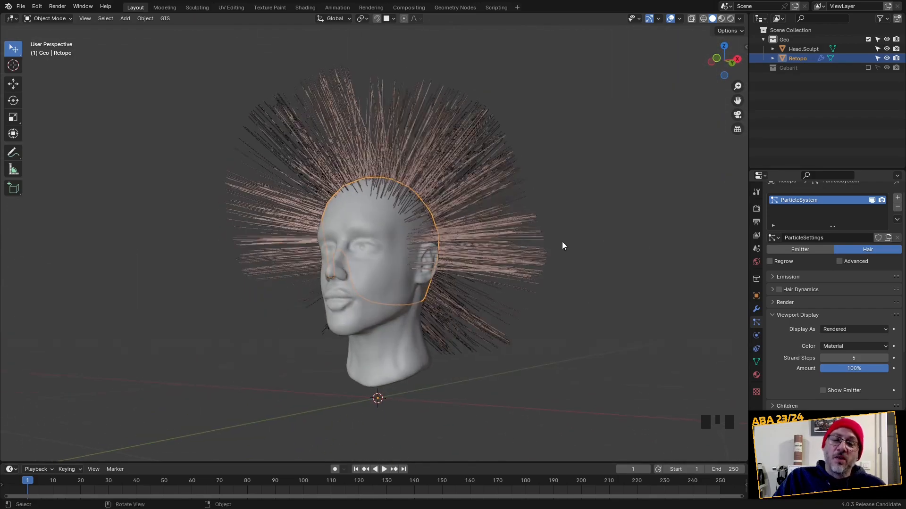
click(55, 20)
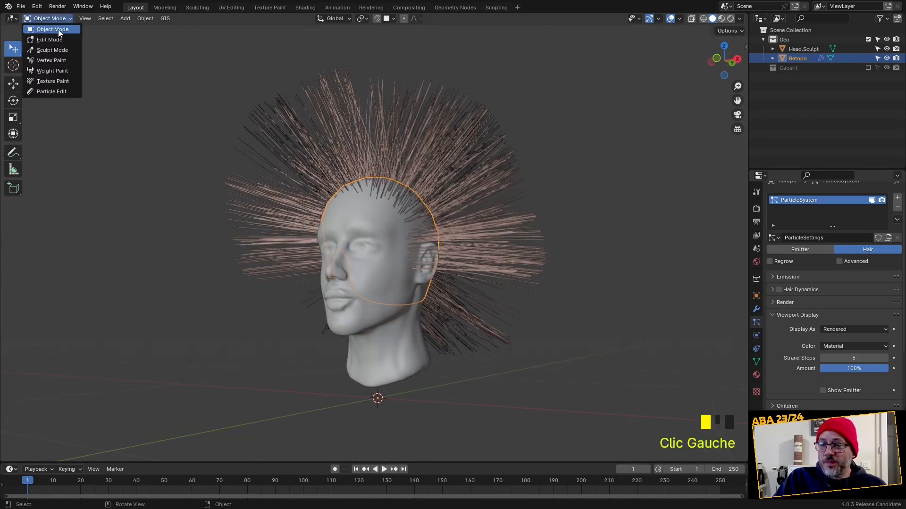
click(56, 38)
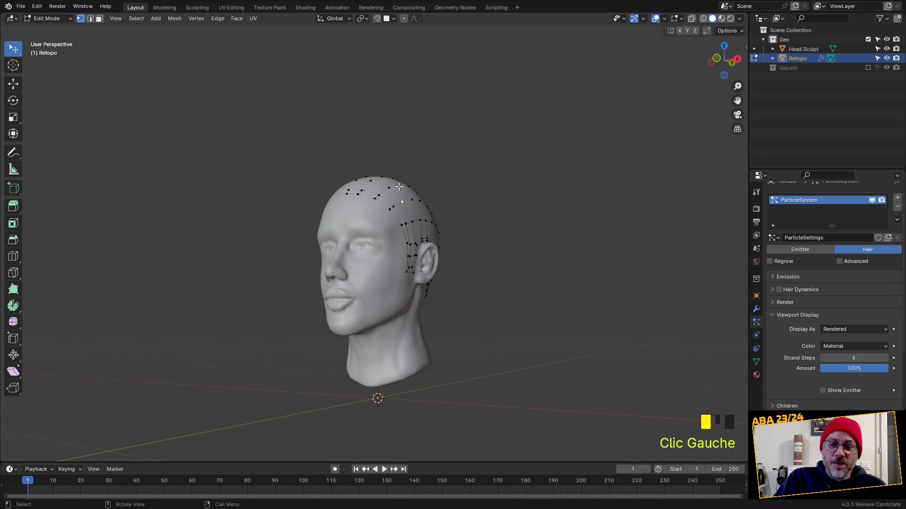
click(114, 18)
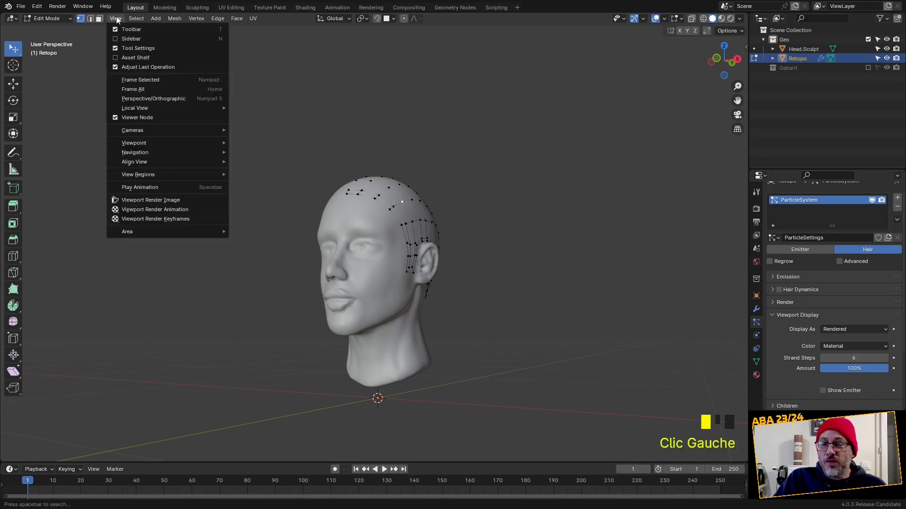
mouse_move(152, 107)
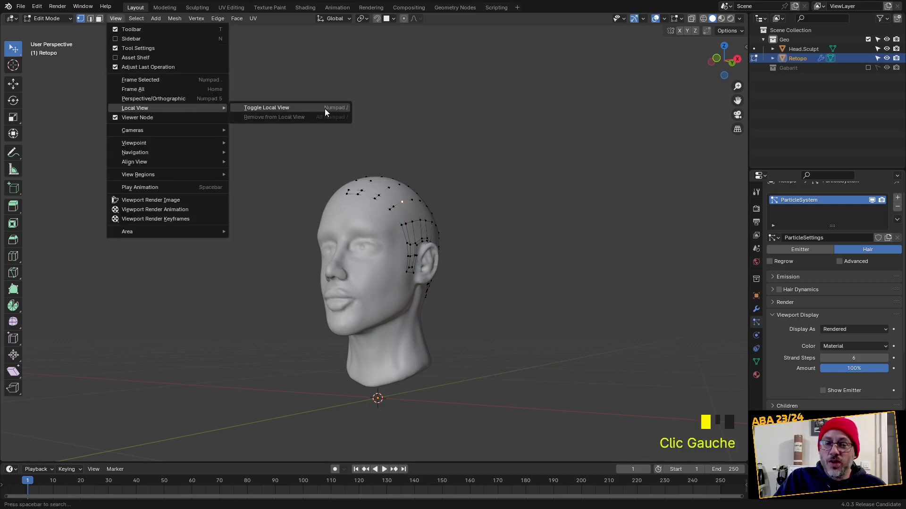
click(338, 107)
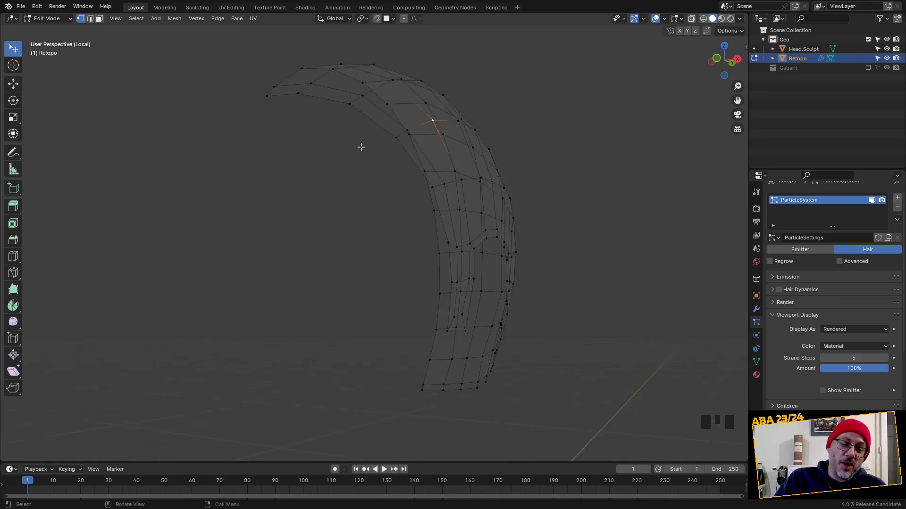
middle_drag(360, 145, 438, 145)
scroll(420, 177, down, 2)
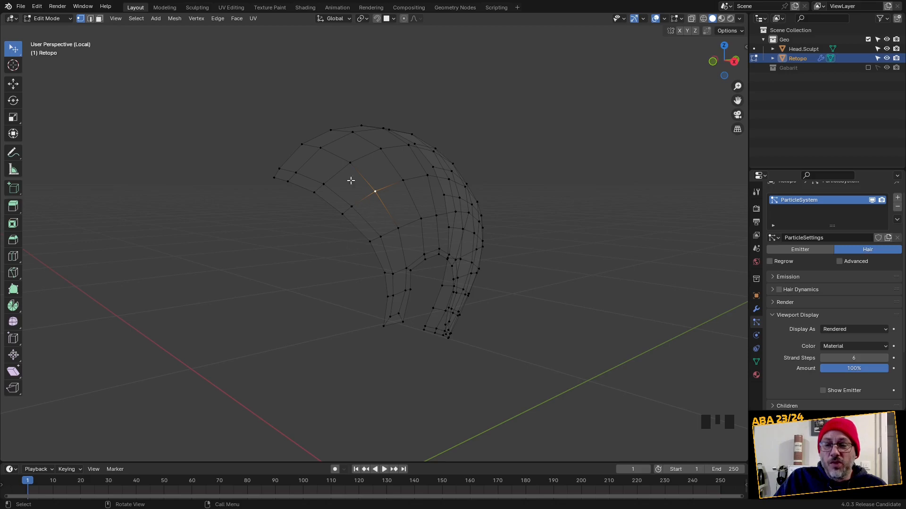
Return to Object Mode and apply the Mirror modifier, followed by the Shrinkwrap modifier, on the Retopo object.
click(53, 22)
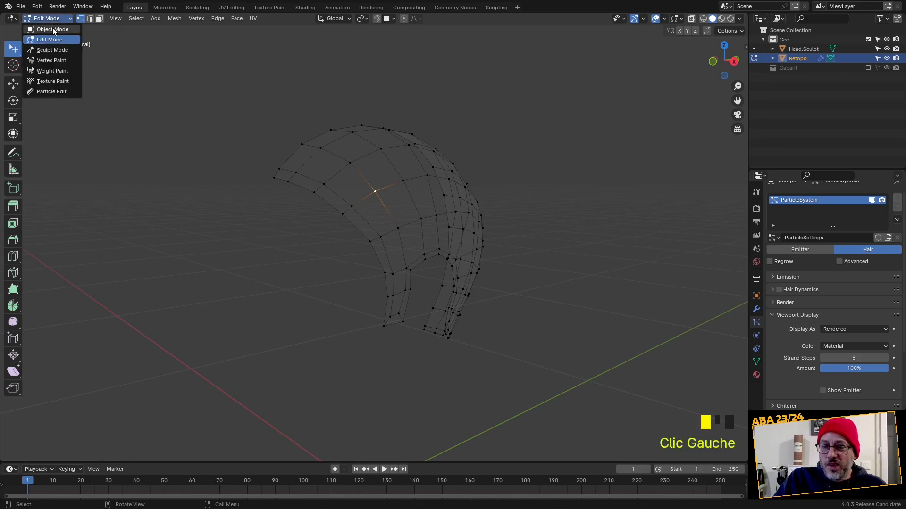
click(52, 27)
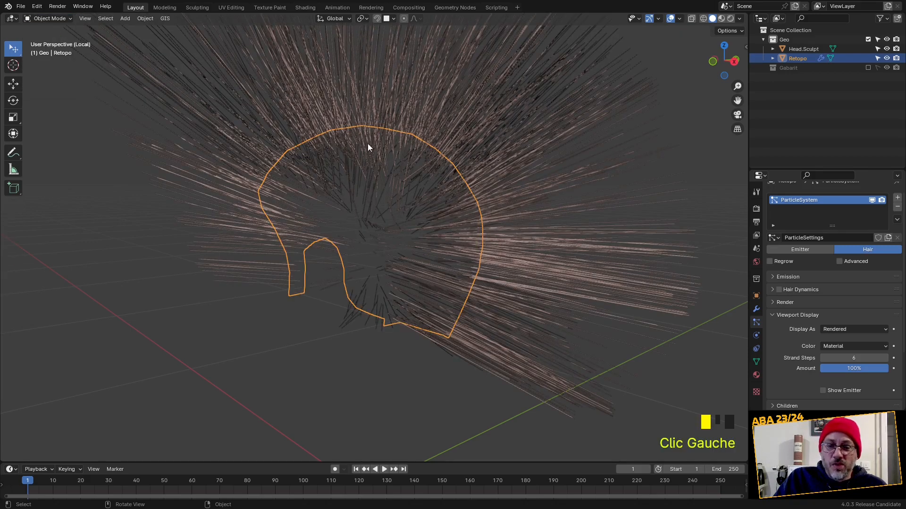
click(756, 309)
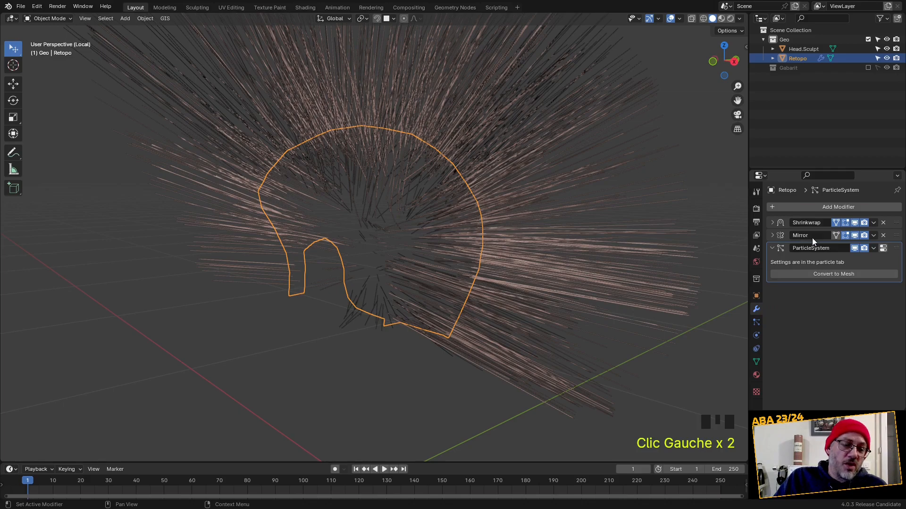
click(874, 235)
click(848, 246)
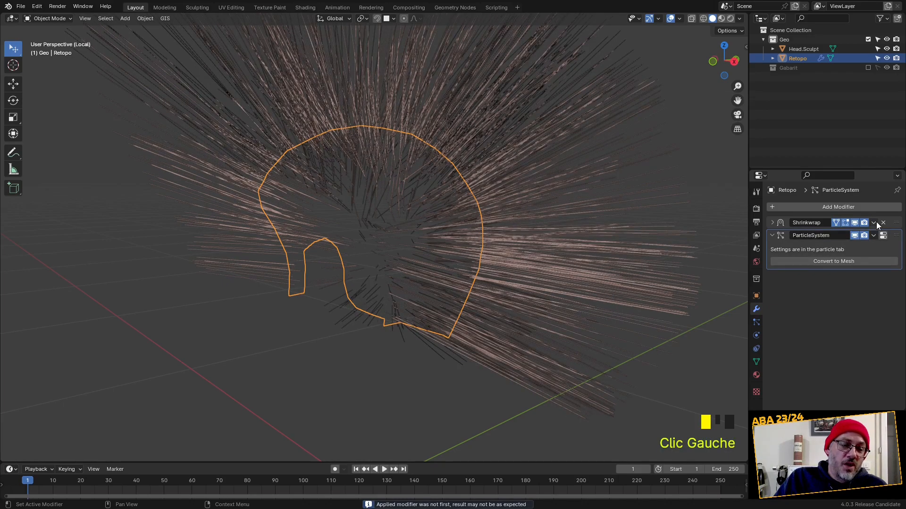
click(873, 223)
click(833, 233)
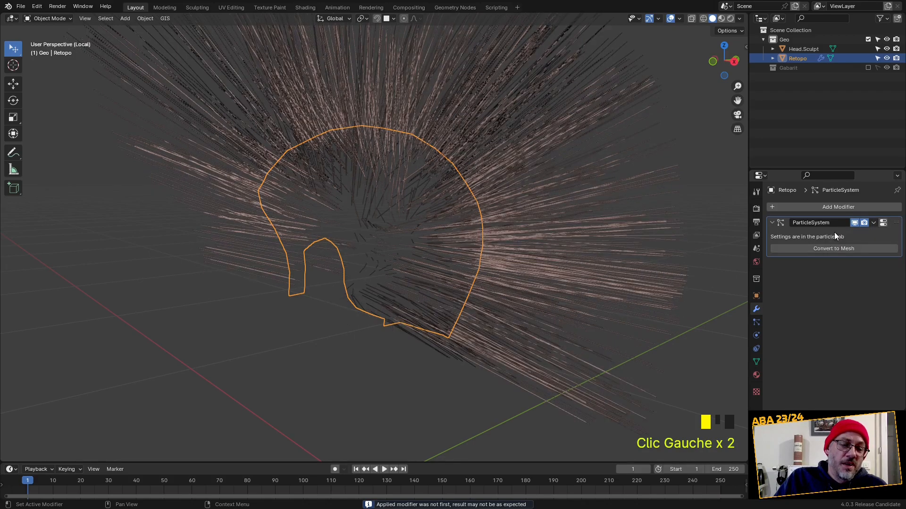
Enter Edit Mode on the Retopo mesh and lasso-select the upper scalp vertices in the right orthographic view.
click(50, 19)
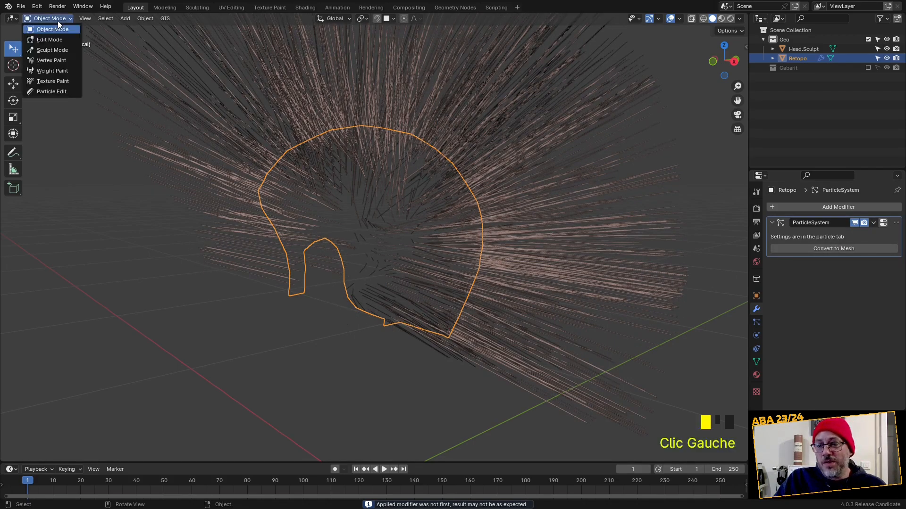
click(61, 37)
middle_drag(330, 150, 293, 167)
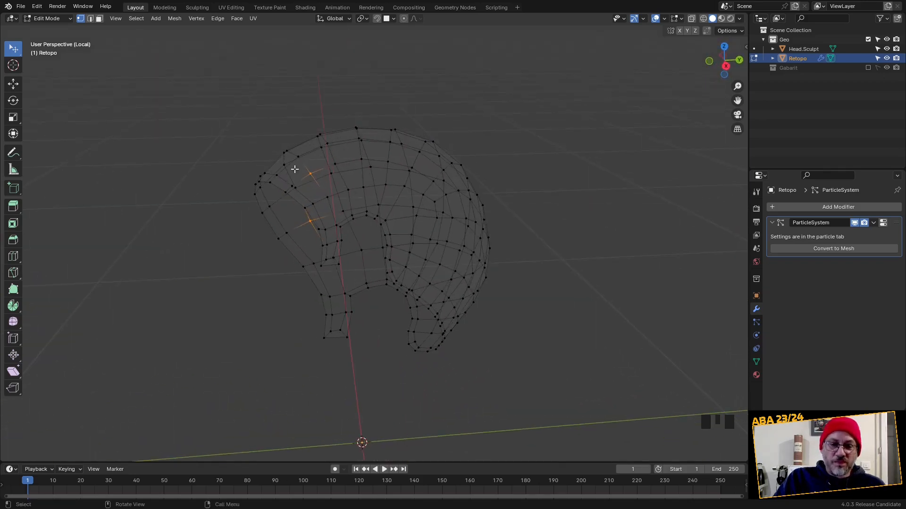
click(726, 66)
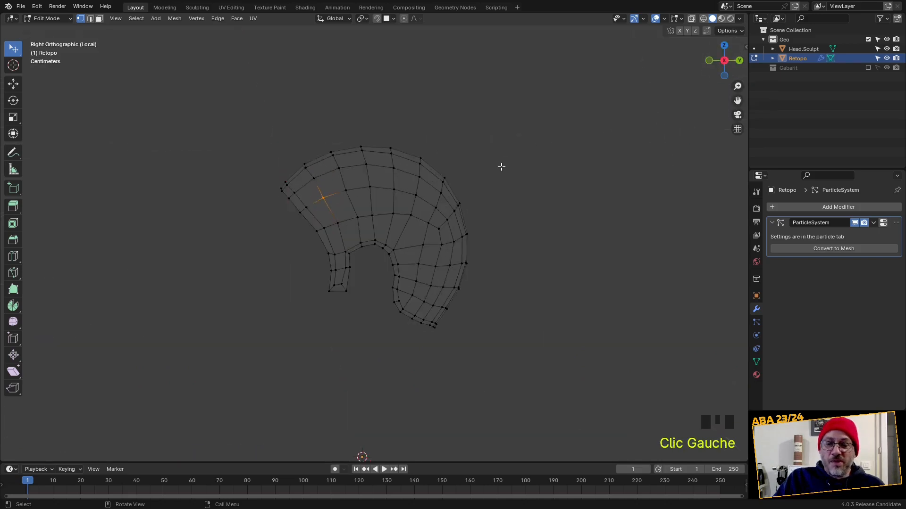
scroll(501, 167, up, 2)
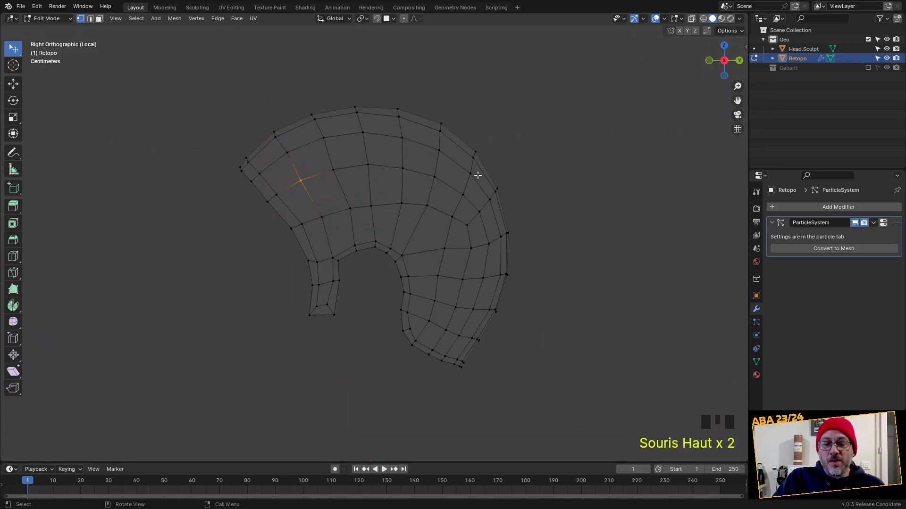
click(219, 285)
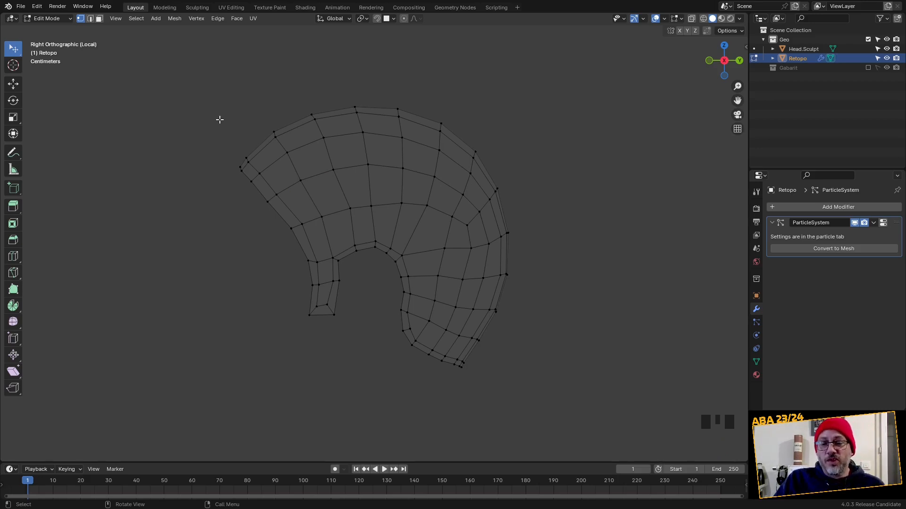
mouse_move(219, 119)
ctrl+right_down()
mouse_move(208, 162)
mouse_move(253, 226)
mouse_move(422, 233)
mouse_move(449, 255)
mouse_move(516, 260)
mouse_move(536, 125)
mouse_move(456, 46)
ctrl+right_up()
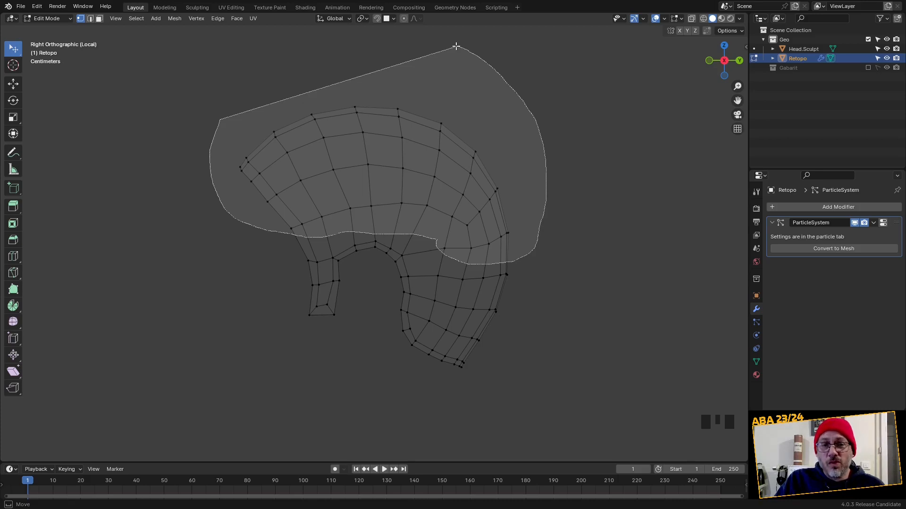
ctrl+right_drag(457, 46, 456, 46)
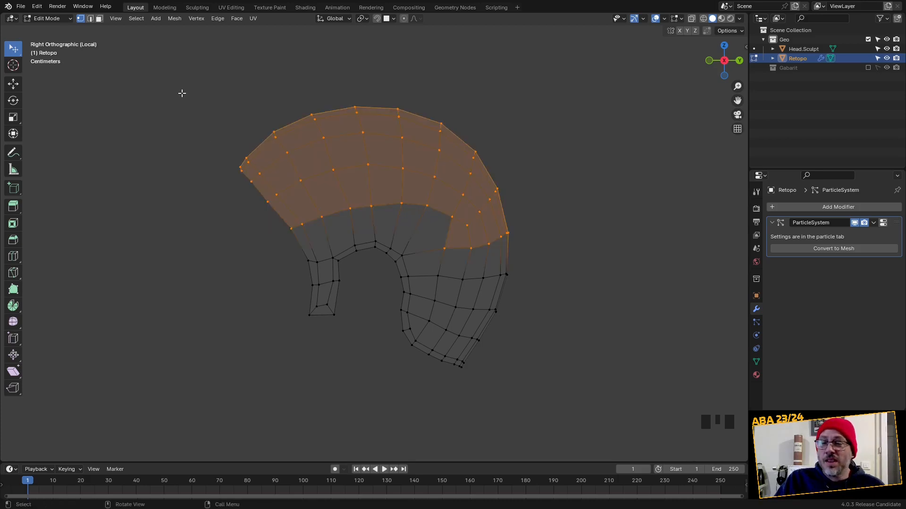
click(14, 50)
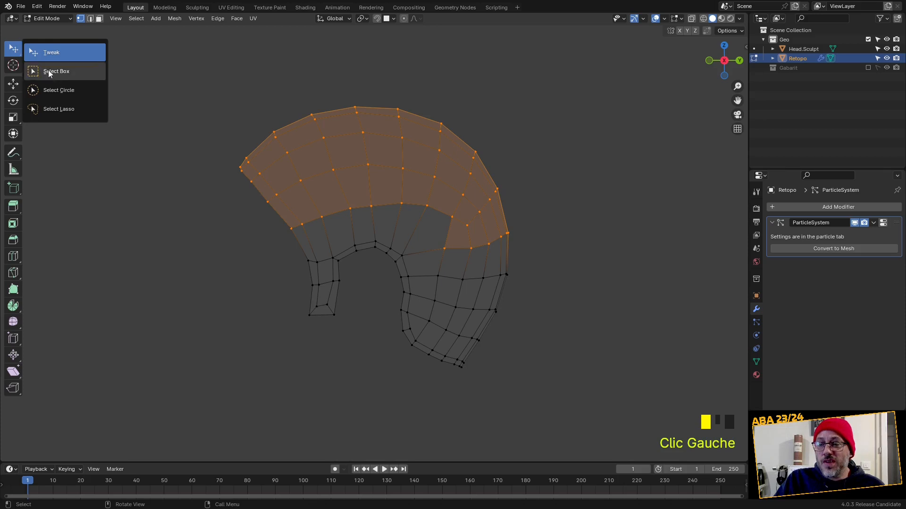
click(47, 50)
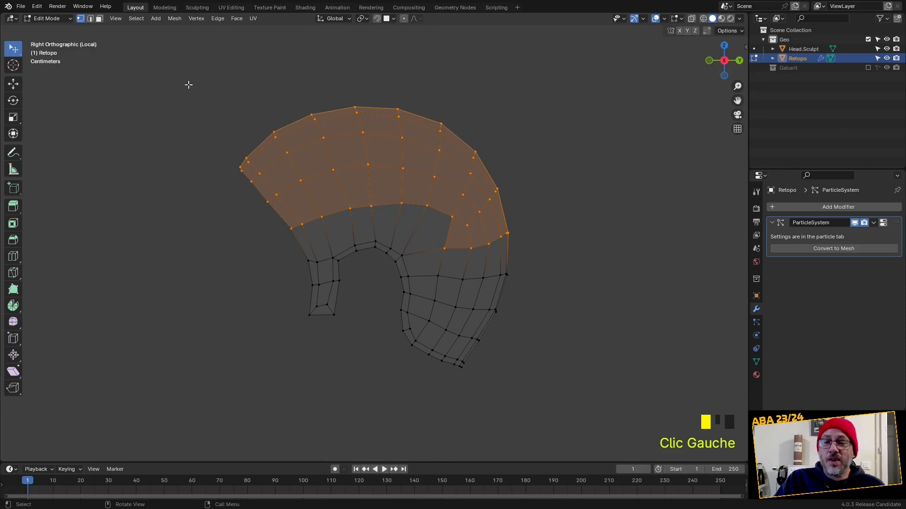
mouse_move(286, 73)
ctrl+right_down()
mouse_move(216, 93)
mouse_move(270, 96)
ctrl+right_up()
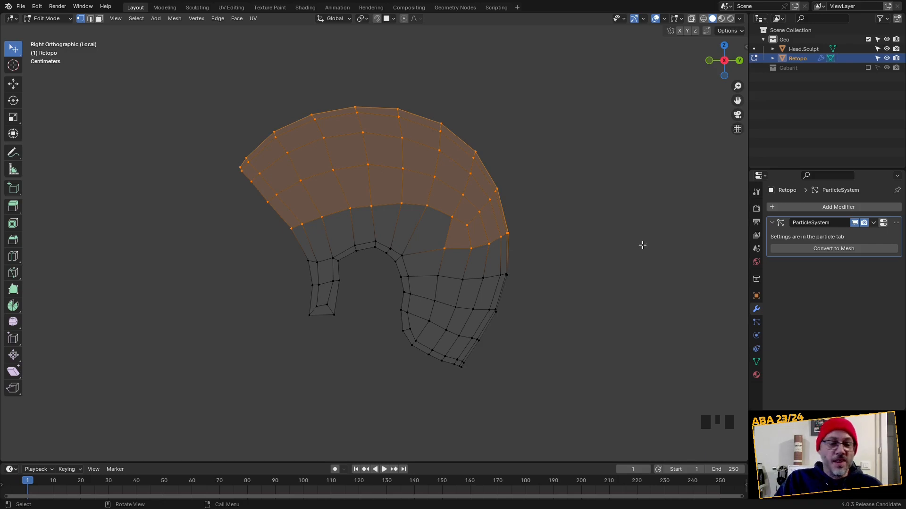
Create a vertex group named Lenght and assign the selected upper scalp vertices with a weight of 1.000.
click(756, 362)
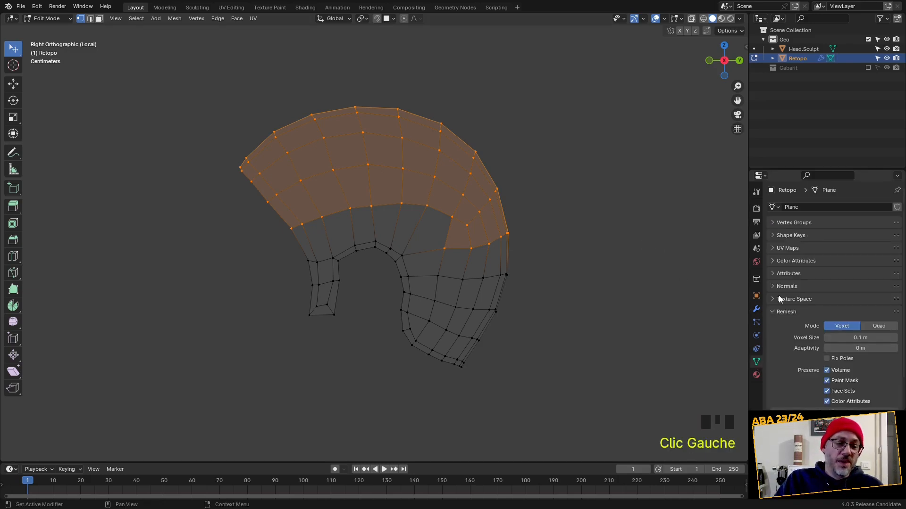
click(781, 224)
click(893, 237)
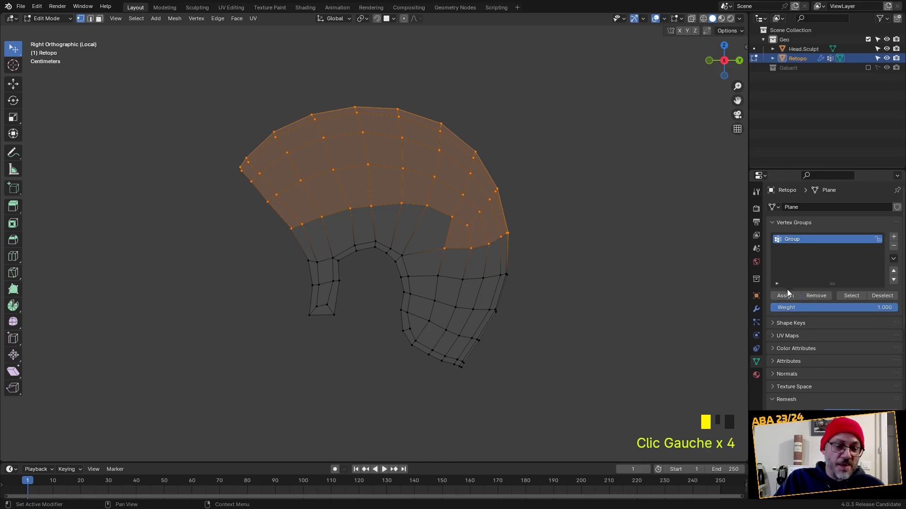
double_click(795, 240)
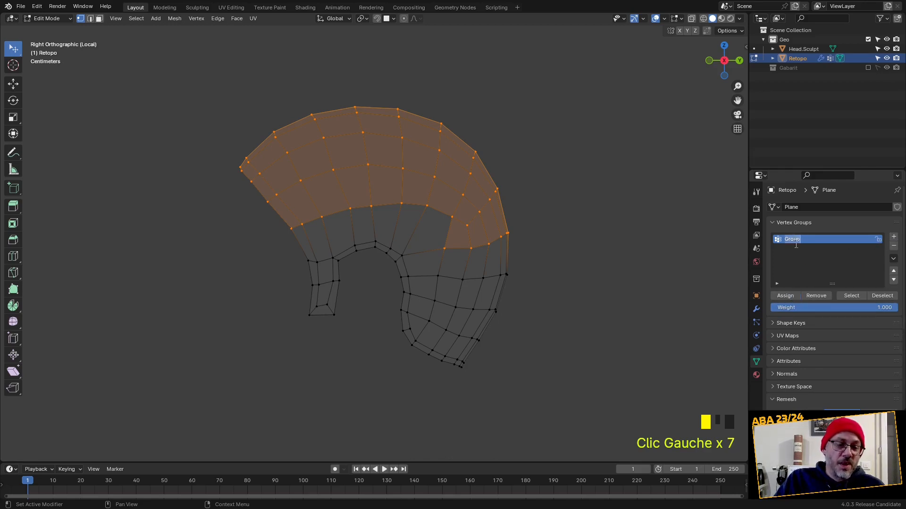
text(Len)
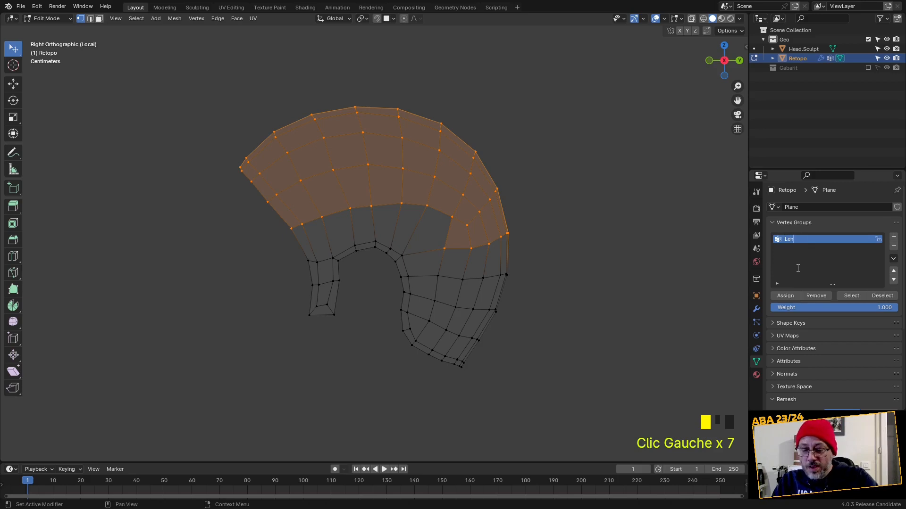
text(ght)
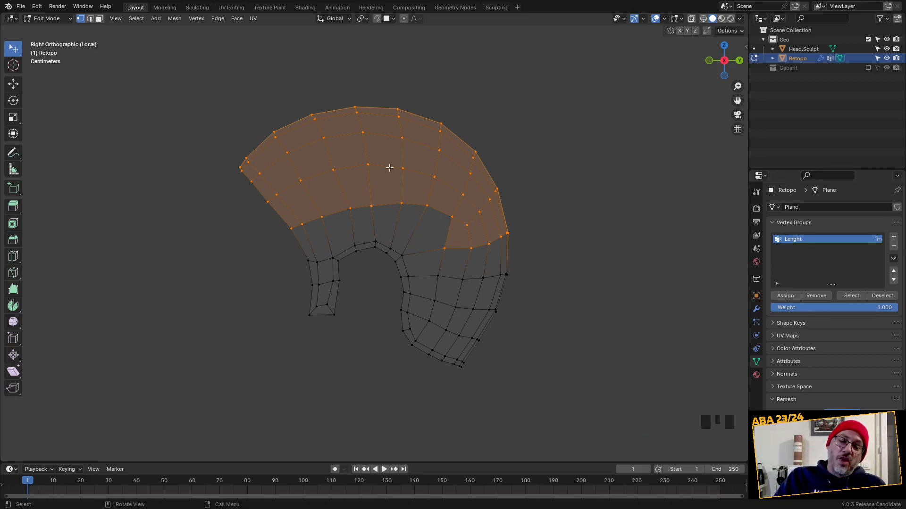
Switch to Weight Paint mode, hide the particle system in the viewport and enable Show Emitter to check the painted weights.
click(47, 18)
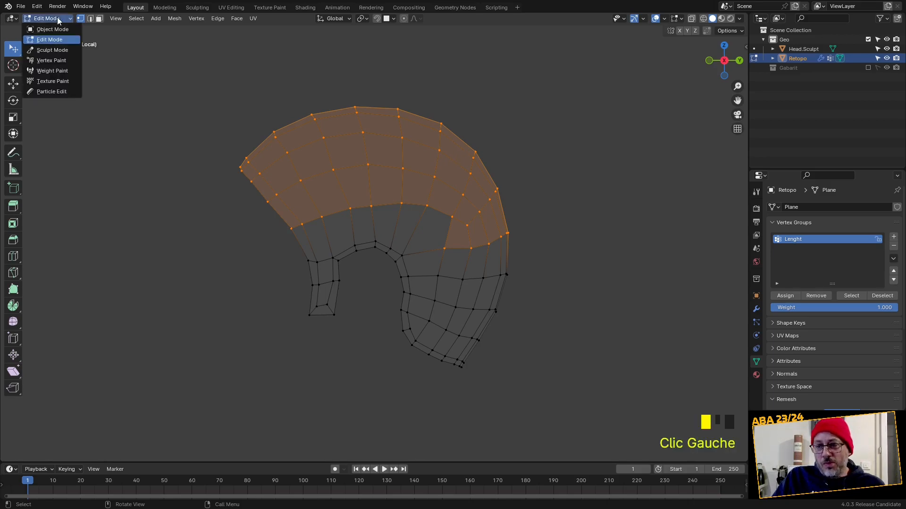
click(52, 71)
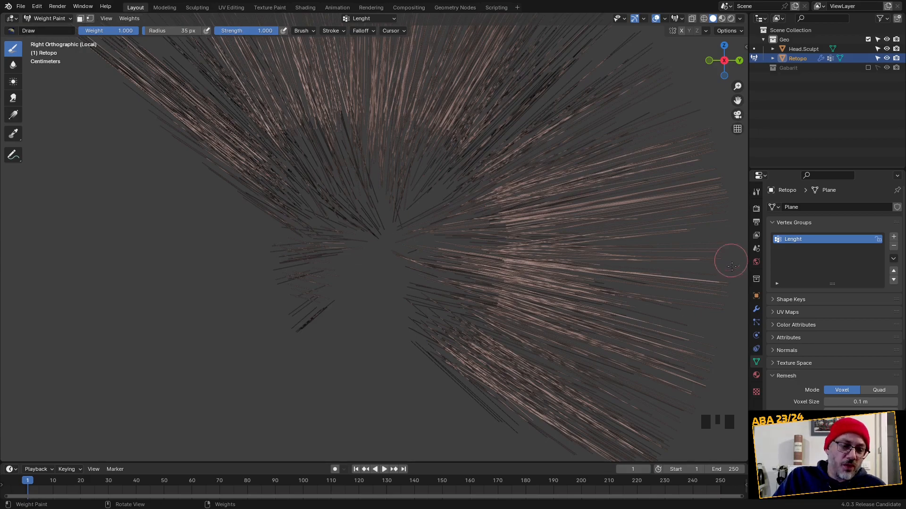
click(755, 323)
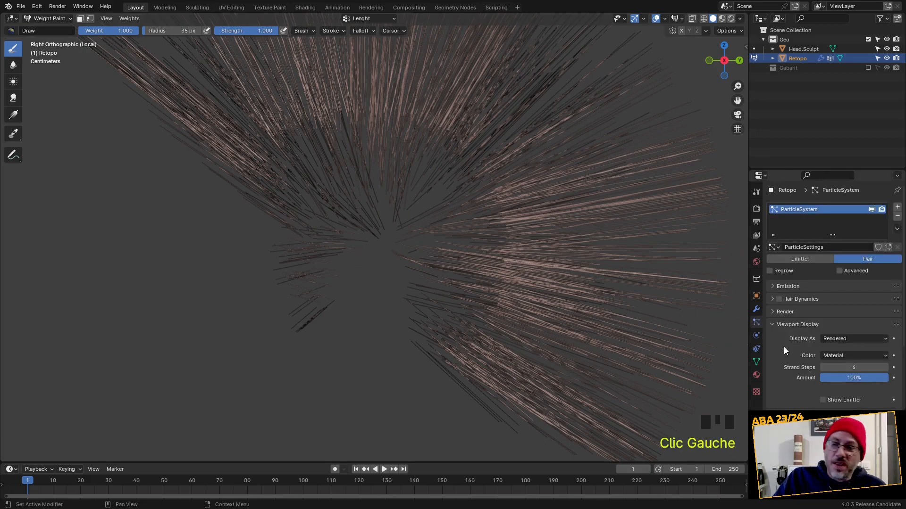
click(871, 209)
scroll(783, 337, down, 2)
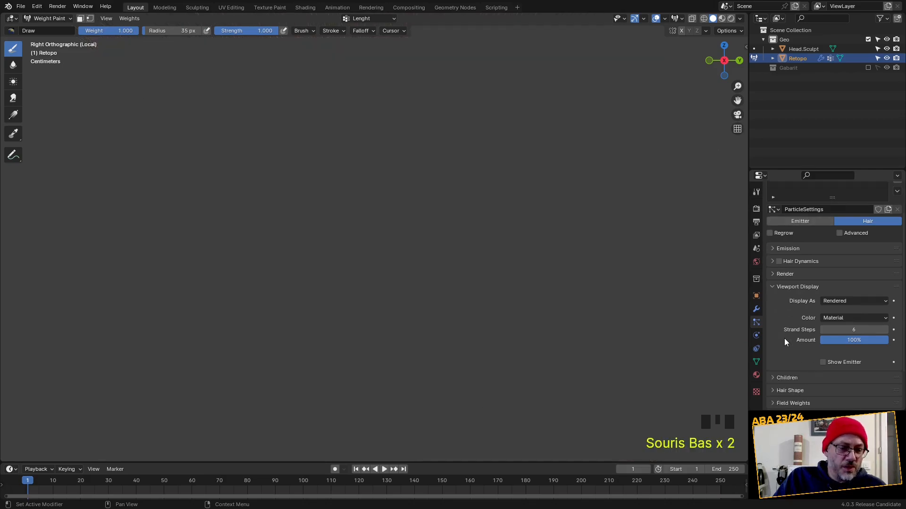
click(823, 362)
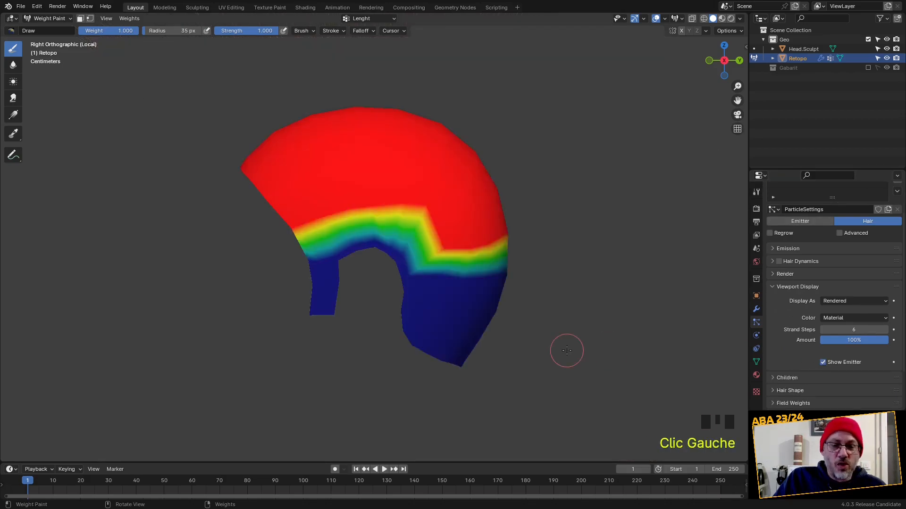
scroll(566, 351, down, 2)
mouse_move(544, 334)
middle_down()
mouse_move(528, 319)
mouse_move(433, 309)
mouse_move(445, 368)
middle_up()
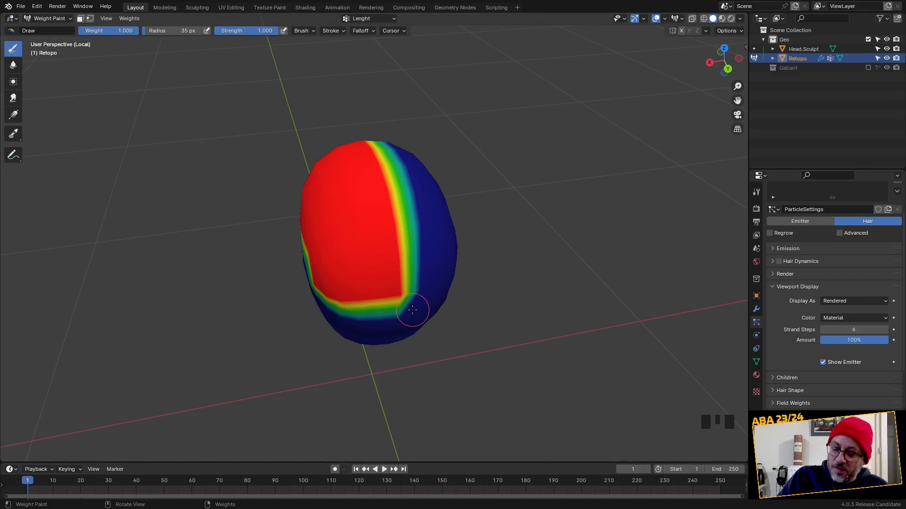
In Edit Mode with X-ray enabled, lasso-select the upper scalp vertices on both sides and assign them to the Lenght group.
key(Tab)
key(KP_1)
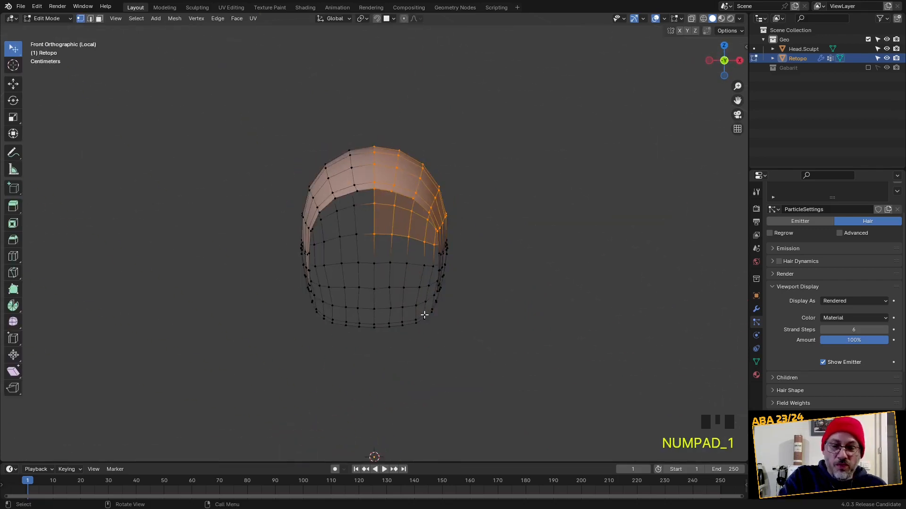
key(KP_3)
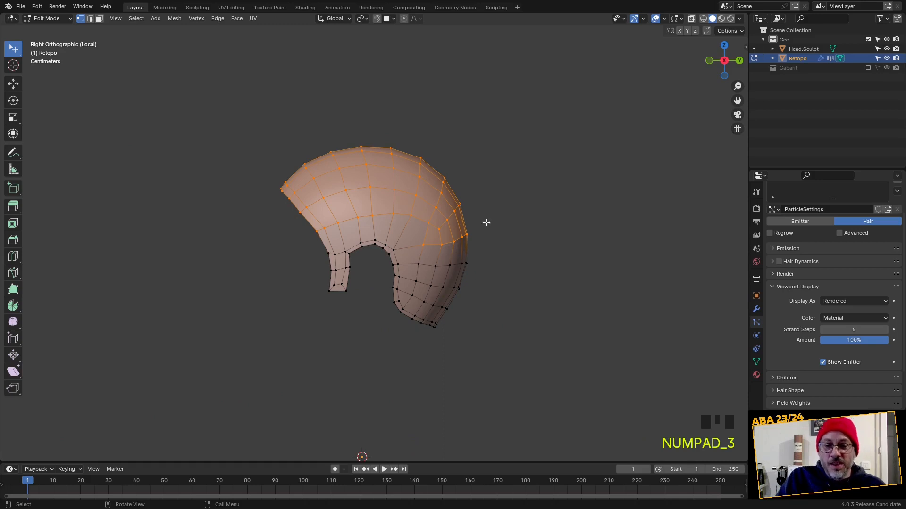
click(688, 20)
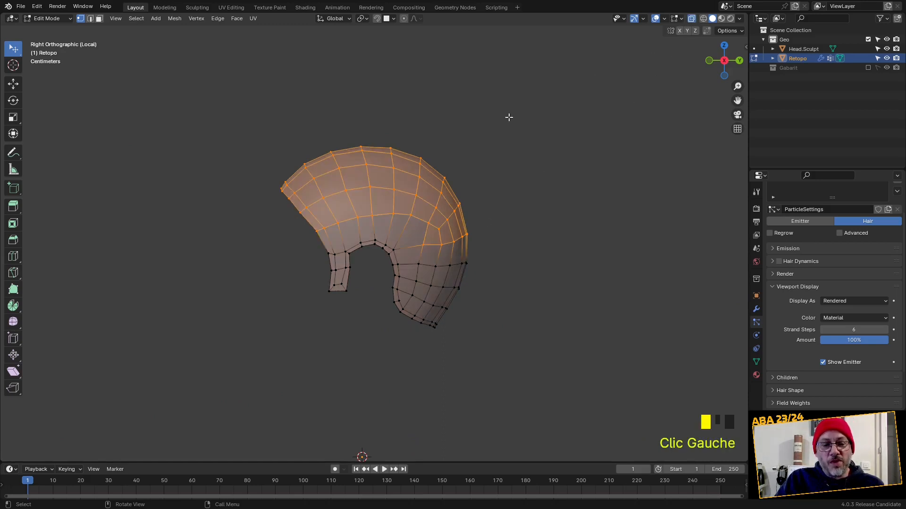
mouse_move(300, 133)
ctrl+right_down()
mouse_move(262, 201)
mouse_move(302, 240)
mouse_move(358, 232)
mouse_move(410, 255)
mouse_move(505, 209)
mouse_move(507, 135)
ctrl+right_up()
mouse_move(508, 136)
middle_down()
mouse_move(553, 203)
mouse_move(501, 214)
middle_up()
click(756, 362)
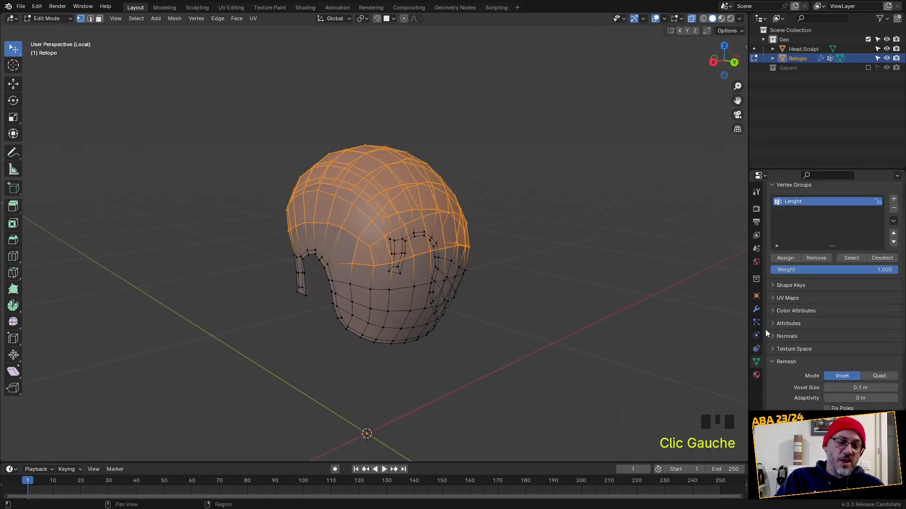
click(780, 257)
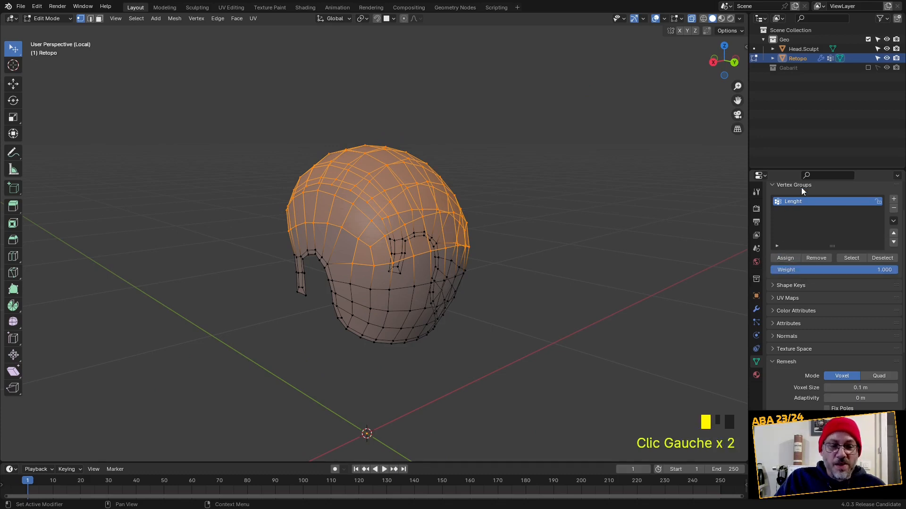
Return to Weight Paint mode, check the weights on both sides of the scalp and activate the Blur brush.
click(50, 19)
click(57, 72)
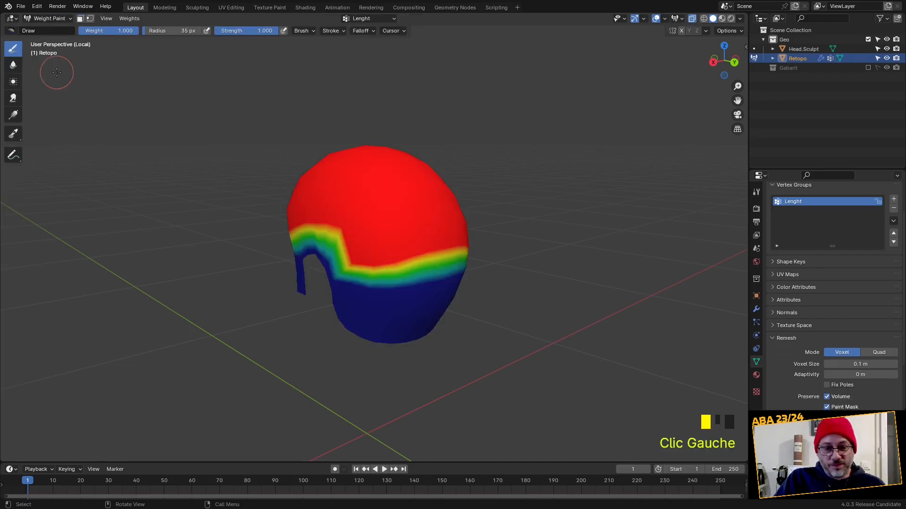
mouse_move(472, 222)
middle_down()
mouse_move(556, 217)
mouse_move(363, 208)
middle_up()
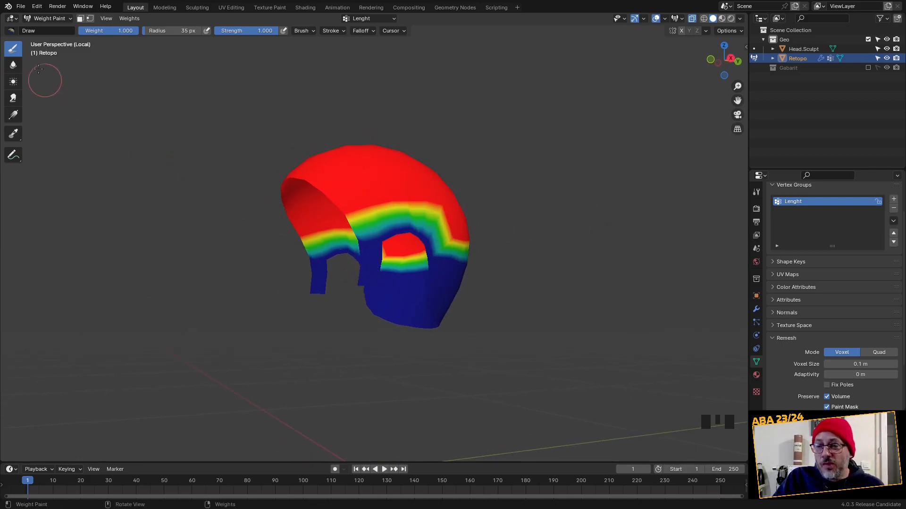
click(13, 64)
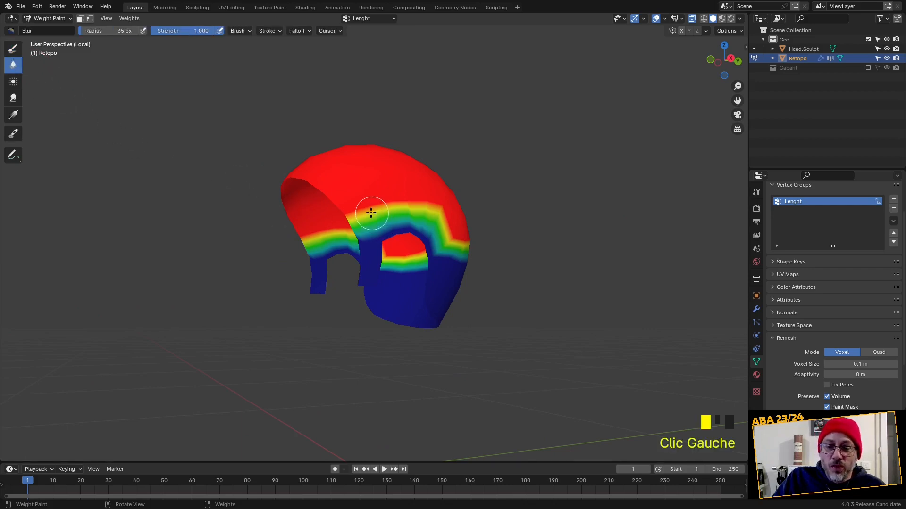
Try blurring the weight transition above the ear opening on one side of the scalp.
mouse_move(370, 216)
mouse_down()
mouse_move(366, 236)
mouse_move(380, 225)
mouse_move(373, 212)
mouse_up()
mouse_move(364, 210)
mouse_down()
mouse_move(356, 247)
mouse_move(354, 215)
mouse_up()
mouse_move(354, 212)
mouse_down()
mouse_move(388, 193)
mouse_move(442, 233)
mouse_move(424, 210)
mouse_up()
mouse_move(415, 202)
mouse_down()
mouse_move(430, 216)
mouse_move(444, 208)
mouse_move(453, 236)
mouse_up()
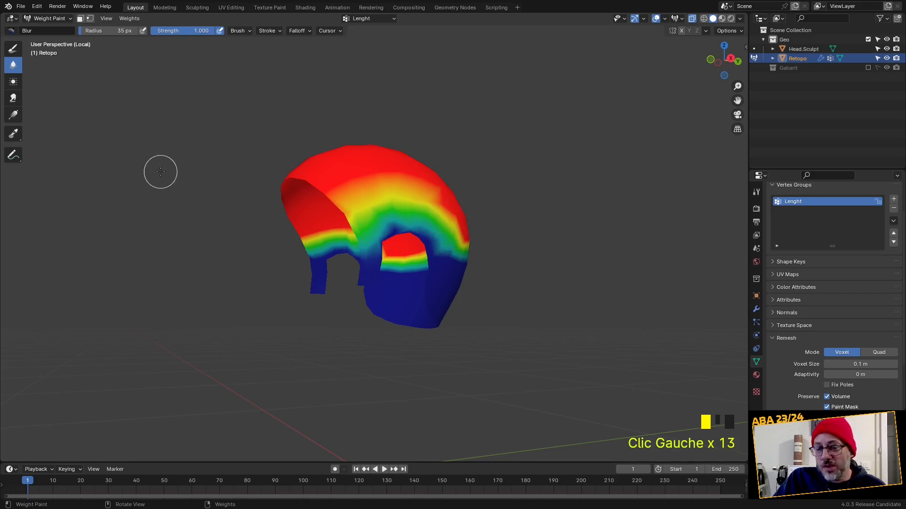
Undo all the blur strokes on the Lenght weights.
key(ctrl+z)
key(ctrl+z)
key(ctrl+z)
key(ctrl+z)
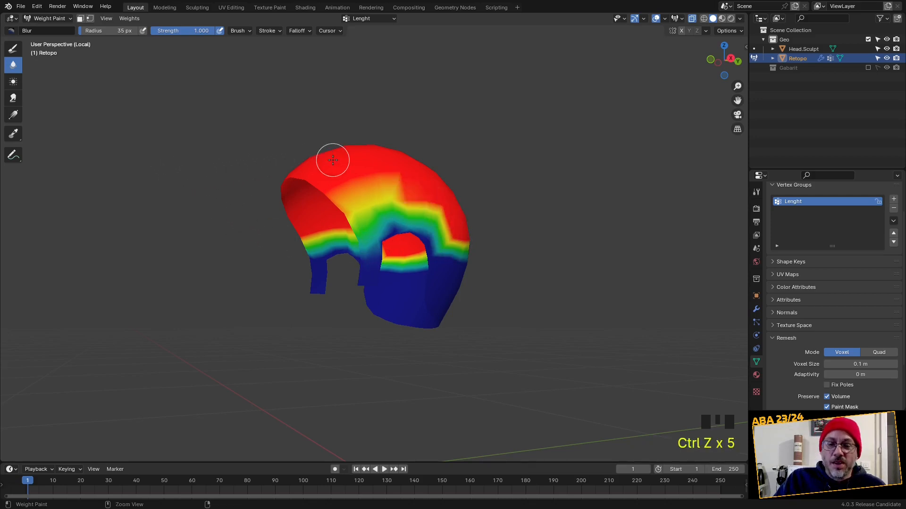
key(ctrl+z)
key(ctrl+z)
right_click(366, 115)
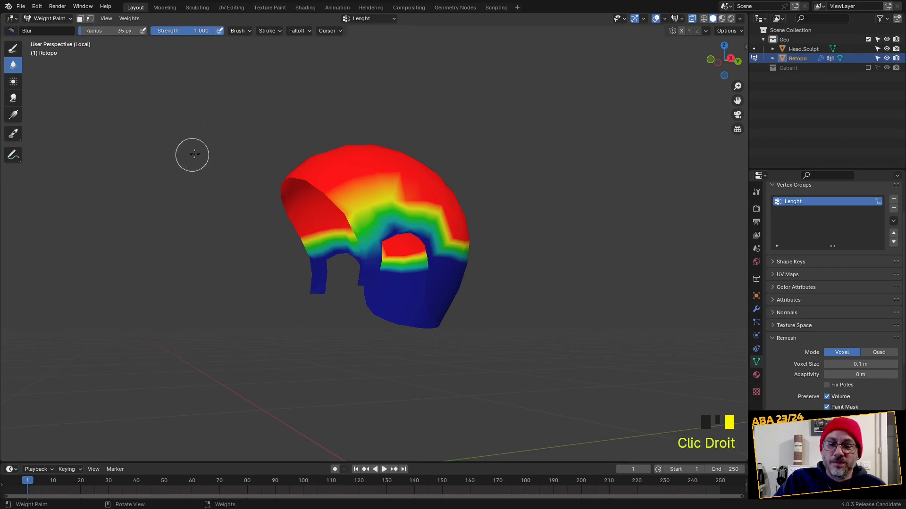
key(ctrl+z)
key(ctrl+z)
key(ctrl+z)
key(ctrl+z)
key(ctrl+z)
key(ctrl+z)
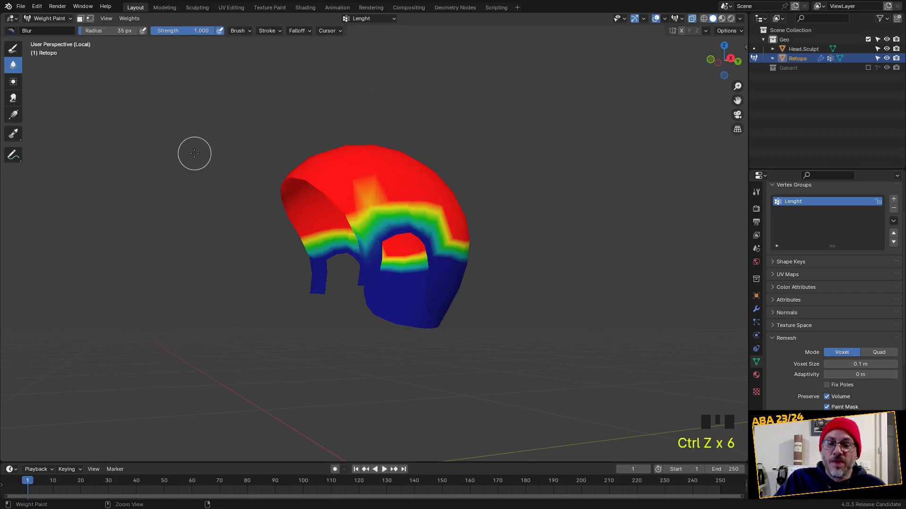
key(ctrl+z)
key(ctrl+z)
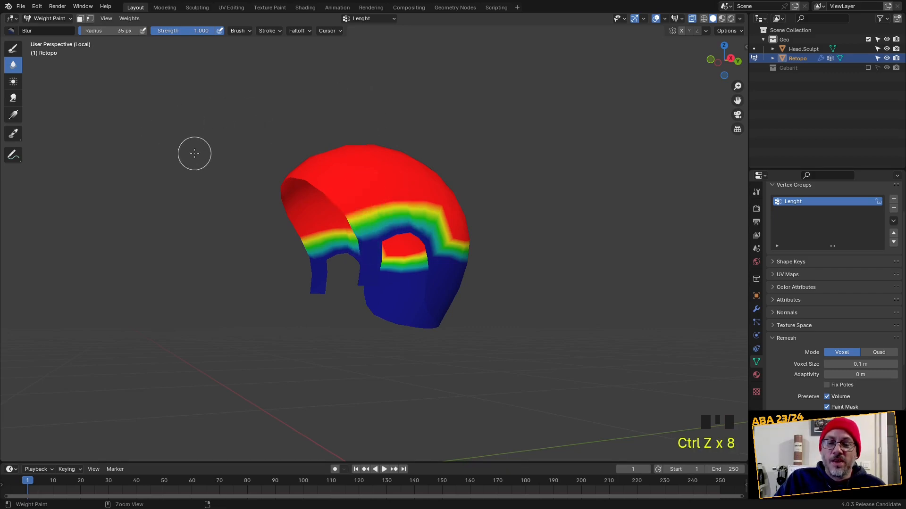
Enable X-axis mirror symmetry for weight painting.
click(682, 30)
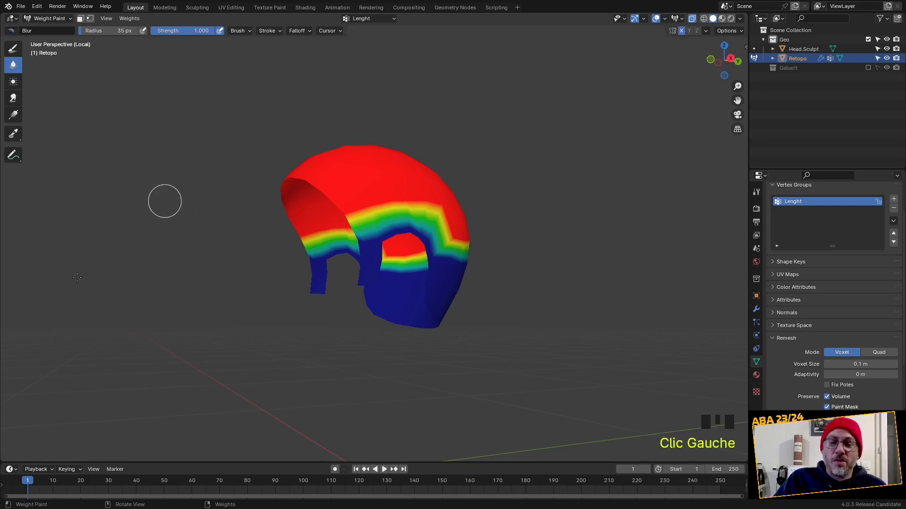
Activate the Smear brush and try a full-strength smear stroke with a 75 px radius down the temple, undoing the stroke.
click(13, 99)
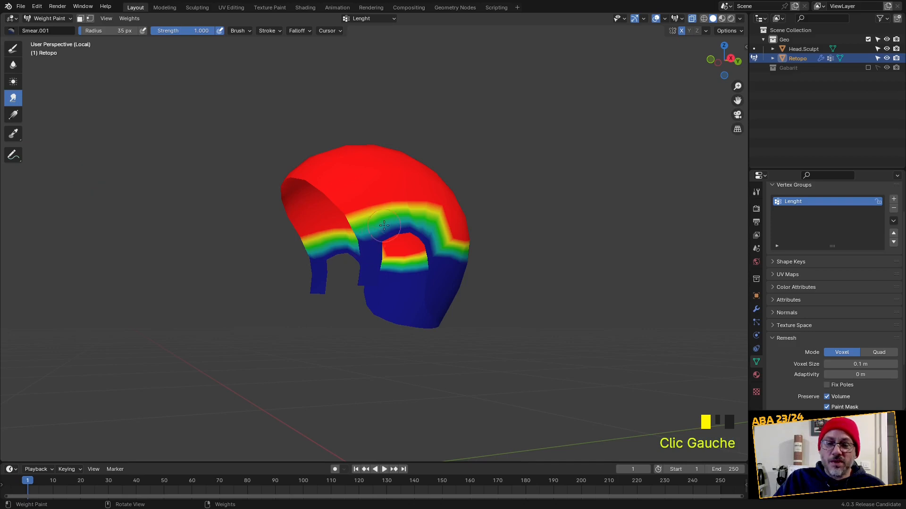
key(f)
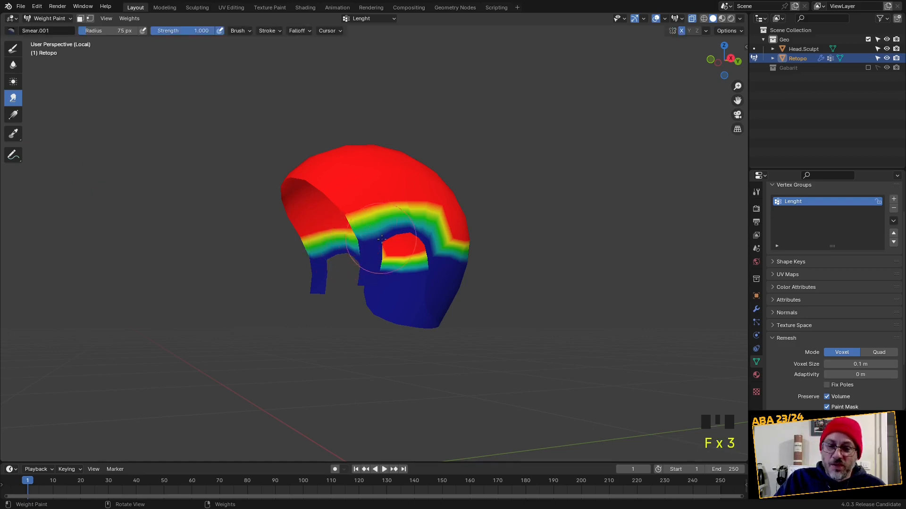
middle_drag(378, 249, 357, 240)
drag(354, 213, 354, 244)
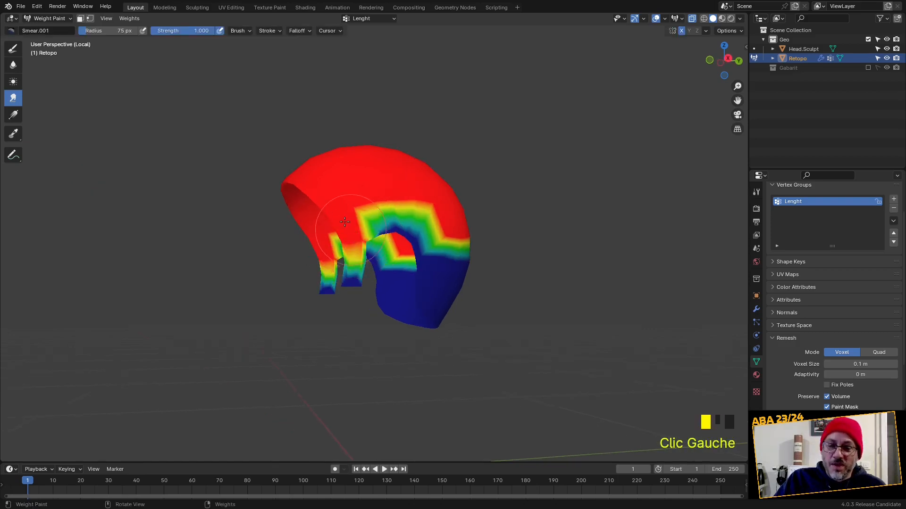
key(ctrl+z)
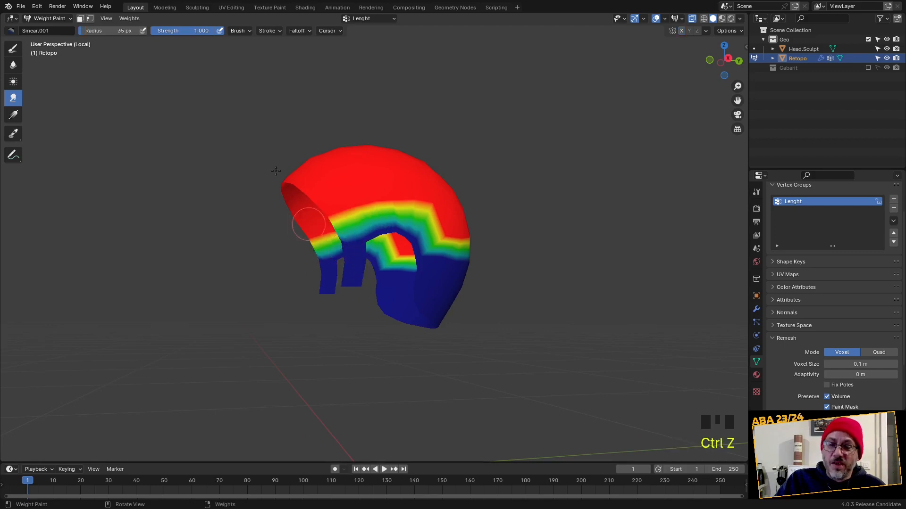
Try smearing the Lenght weights down the side and back of the scalp at strength 0.406 with an 86 px radius.
drag(213, 34, 179, 36)
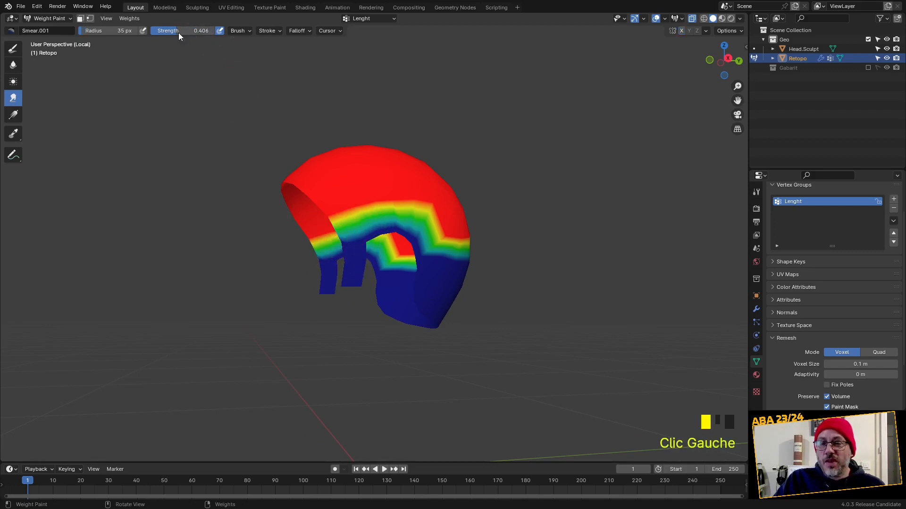
key(f)
key(f)
key(f)
key(f)
key(f)
key(f)
key(f)
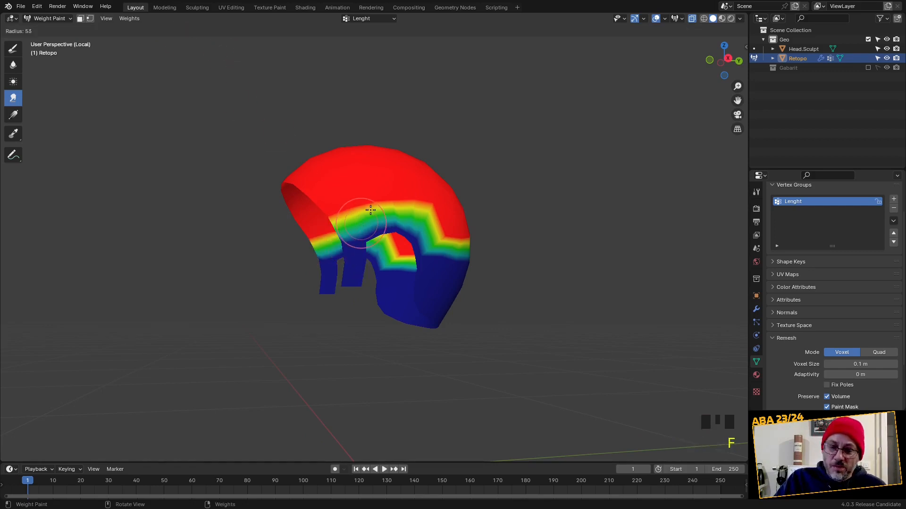
mouse_move(366, 238)
mouse_down()
mouse_move(360, 279)
mouse_move(344, 273)
mouse_move(437, 240)
mouse_move(432, 288)
mouse_move(424, 286)
mouse_up()
middle_drag(424, 286, 367, 267)
mouse_move(367, 268)
mouse_down()
mouse_move(385, 290)
mouse_move(406, 295)
mouse_move(376, 288)
mouse_move(373, 264)
mouse_move(364, 307)
mouse_move(321, 283)
mouse_move(414, 307)
mouse_move(427, 292)
mouse_move(382, 291)
mouse_up()
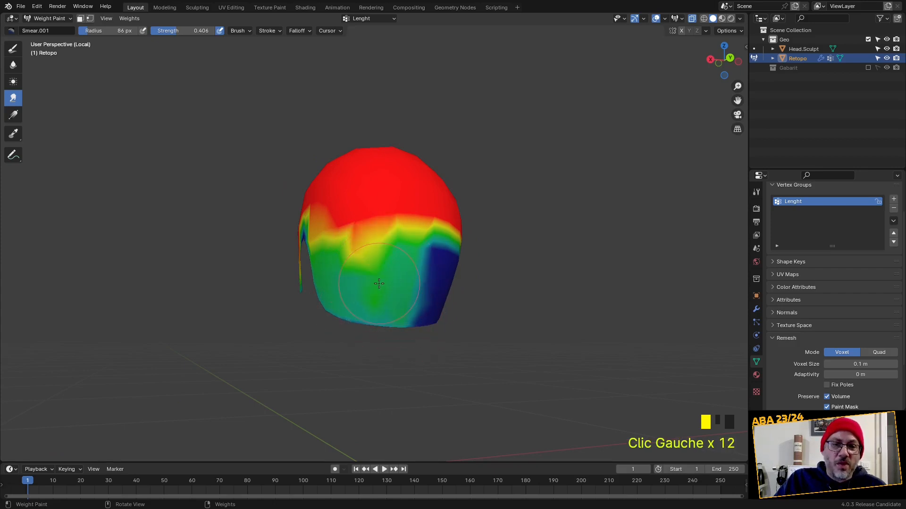
Undo all the smear strokes on the Lenght weights, staying in Weight Paint mode.
key(ctrl+z)
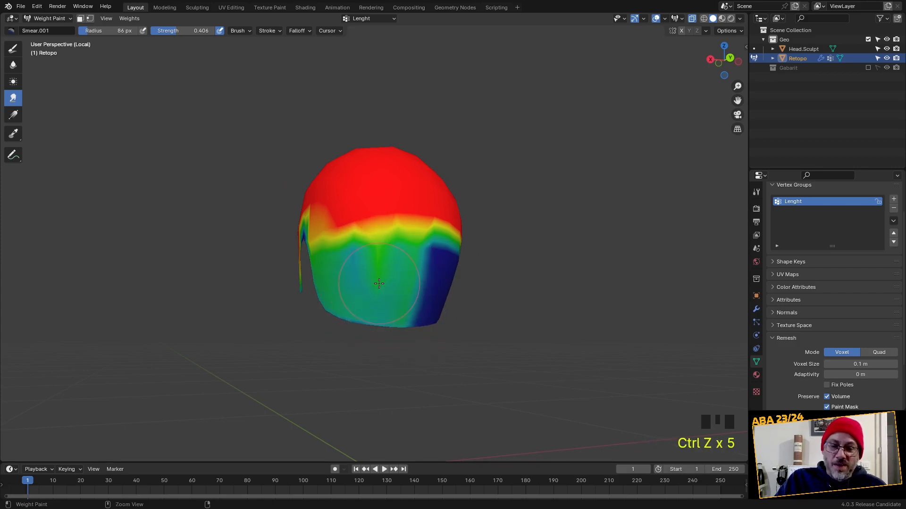
key(ctrl+z)
key(ctrl+z)
key(ctrl+z)
key(ctrl+z)
key(ctrl+z)
key(ctrl+z)
key(ctrl+z)
key(ctrl+z)
key(ctrl+z)
key(ctrl+z)
key(ctrl+z)
key(ctrl+z)
key(ctrl+z)
key(ctrl+z)
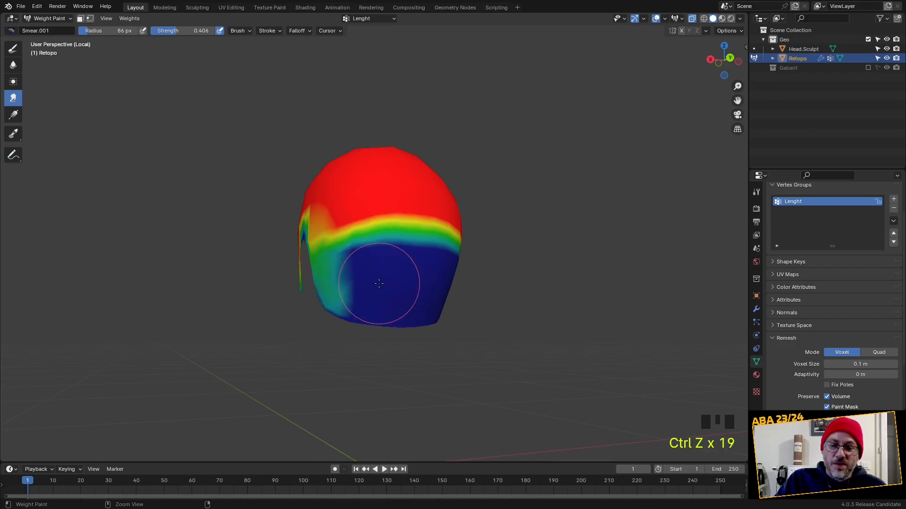
key(ctrl+z)
key(ctrl+z)
key(ctrl+z)
key(ctrl+z)
key(ctrl+z)
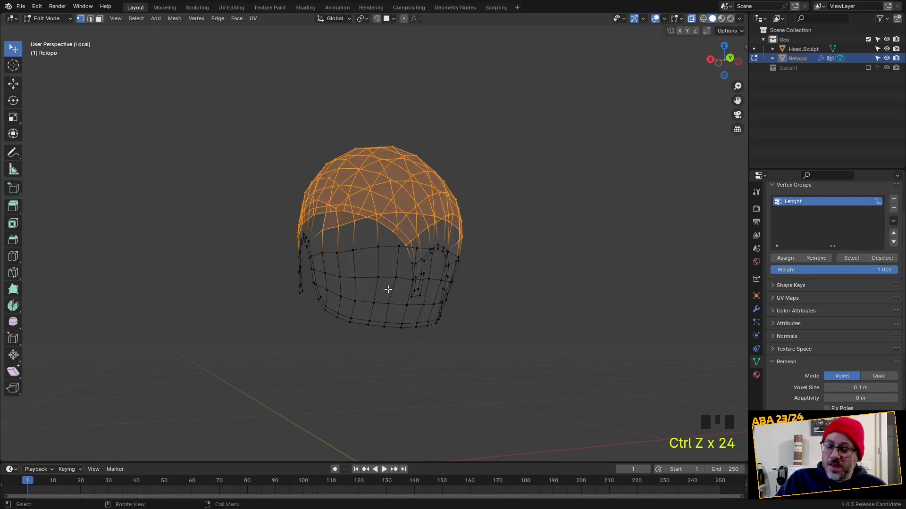
key(ctrl+shift+z)
middle_drag(516, 187, 558, 117)
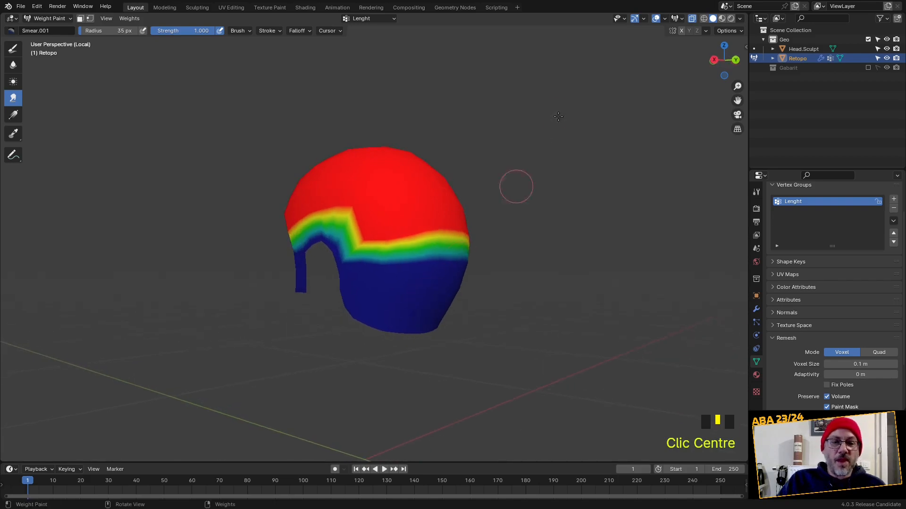
Re-enable X-axis mirror symmetry and set the Smear brush to strength 0.384 and radius 90 px.
click(681, 31)
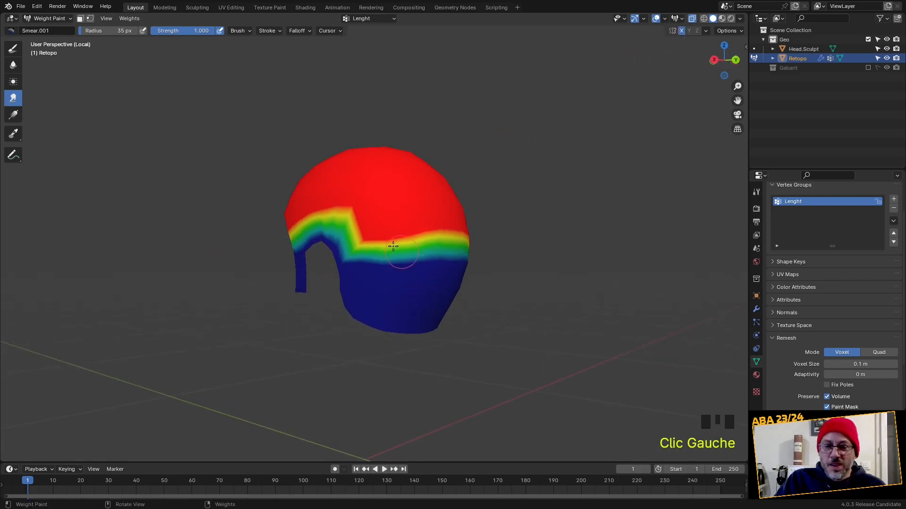
drag(210, 34, 190, 34)
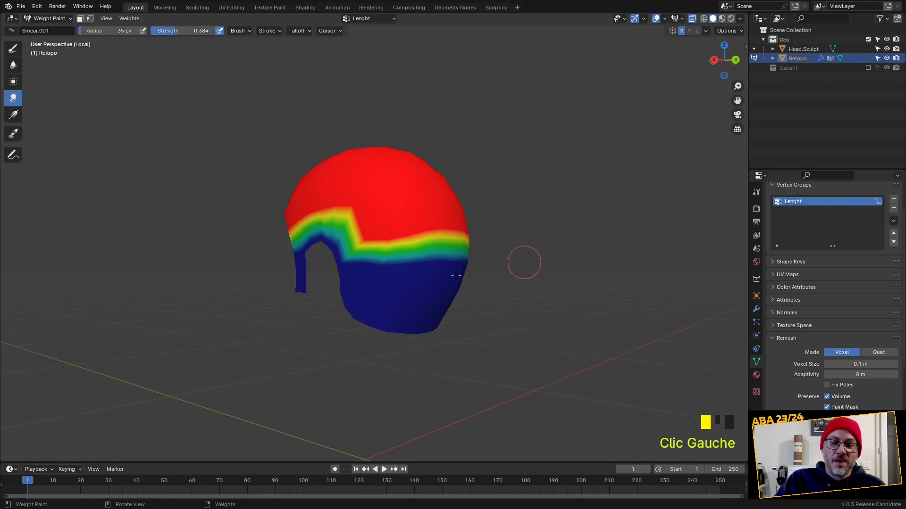
key(f)
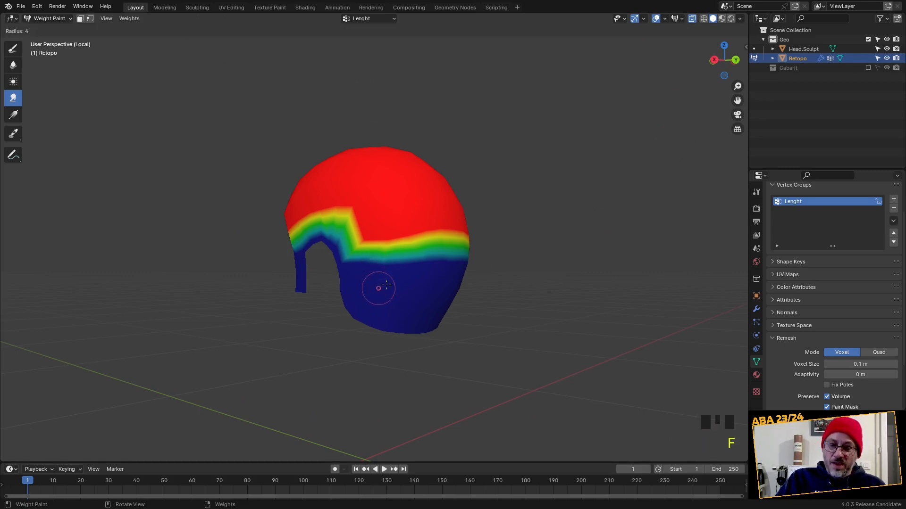
click(403, 295)
Smear the Lenght weights down over the sideburn, around the ear opening and down the area behind it.
drag(300, 253, 305, 280)
drag(343, 226, 329, 237)
mouse_move(332, 232)
mouse_down()
mouse_move(364, 269)
mouse_move(366, 320)
mouse_up()
drag(340, 278, 348, 312)
drag(399, 277, 394, 328)
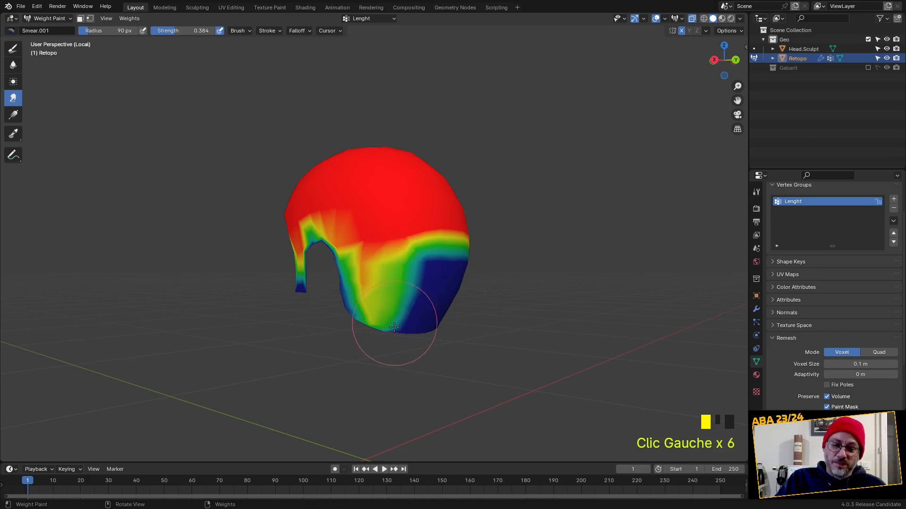
Smear the Lenght weights down across the back of the scalp to the nape edge.
middle_drag(502, 313, 440, 293)
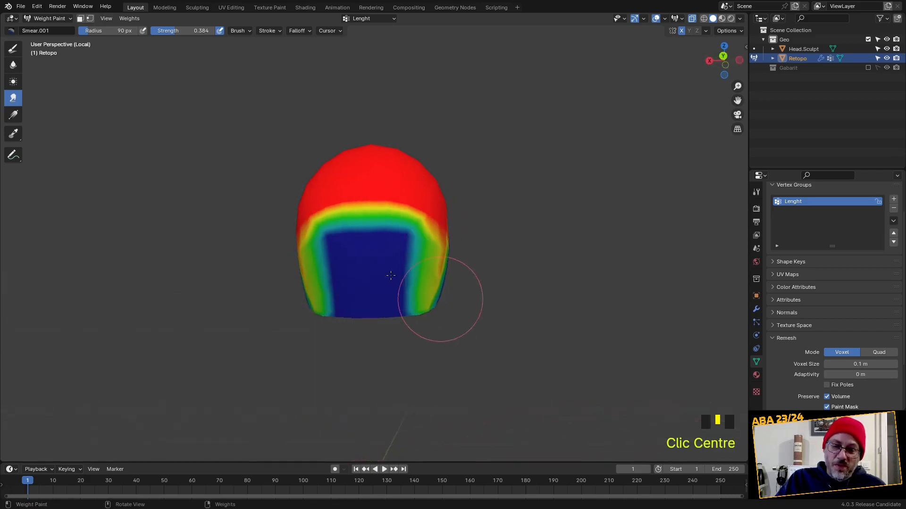
click(329, 260)
drag(329, 261, 338, 312)
mouse_move(343, 206)
mouse_down()
mouse_move(370, 310)
mouse_move(340, 317)
mouse_up()
drag(406, 317, 407, 309)
middle_drag(337, 313, 347, 314)
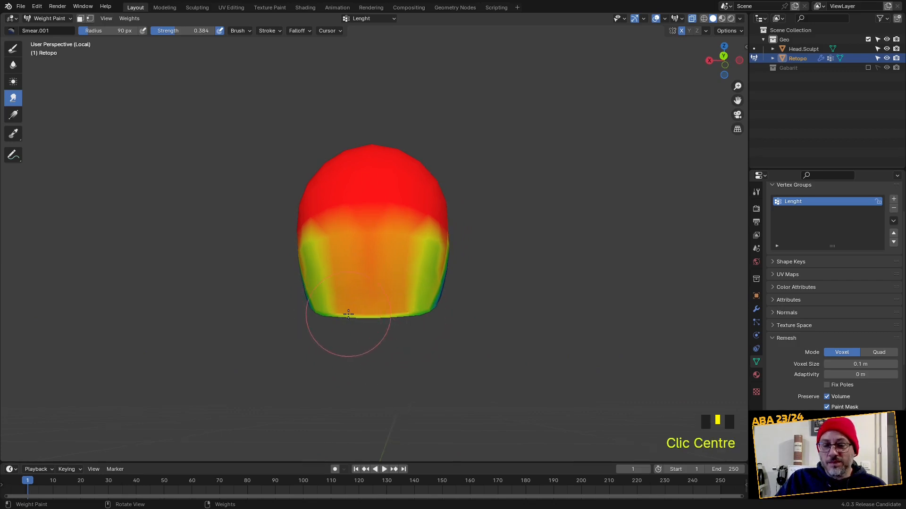
mouse_move(347, 314)
mouse_down()
mouse_move(342, 273)
mouse_move(370, 281)
mouse_move(385, 269)
mouse_up()
middle_drag(385, 268, 399, 298)
mouse_move(399, 297)
mouse_down()
mouse_move(384, 307)
mouse_move(397, 276)
mouse_move(393, 305)
mouse_up()
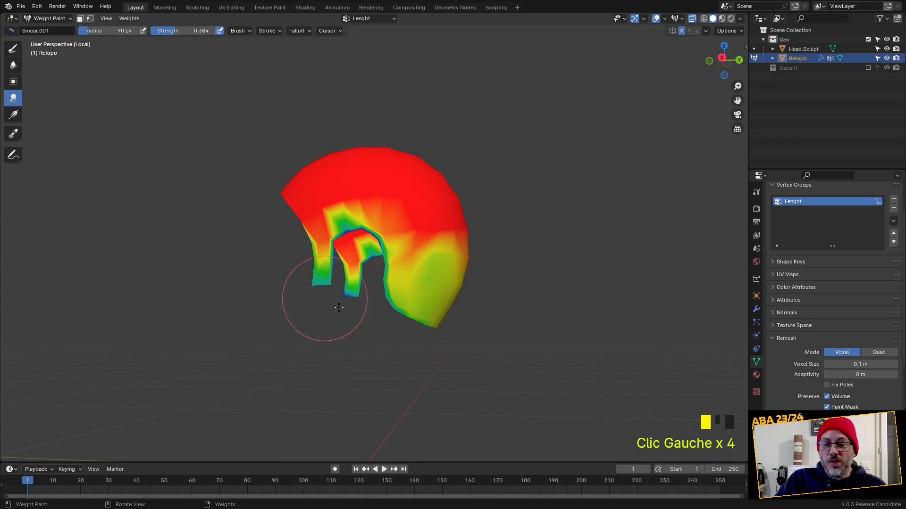
Activate the Blur brush and enlarge its radius to 97 px.
middle_drag(324, 303, 386, 340)
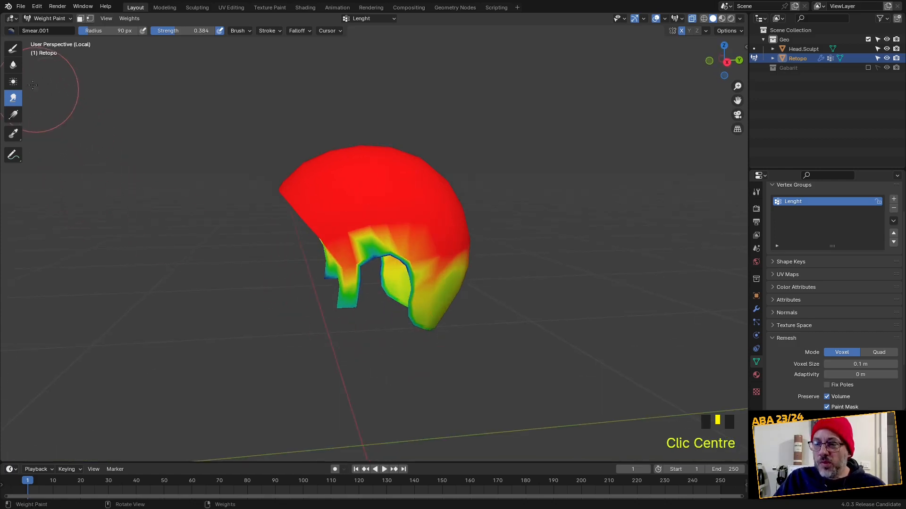
click(13, 65)
click(348, 233)
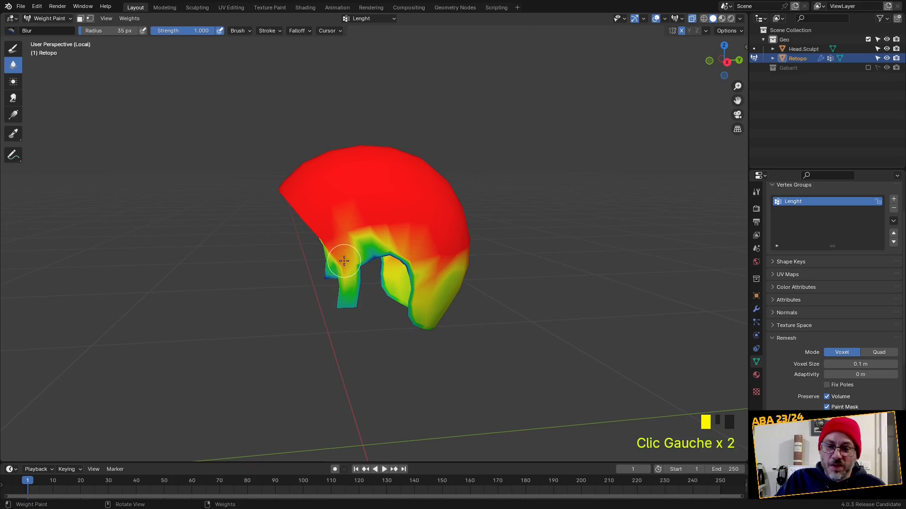
key(f)
key(f)
key(f)
key(f)
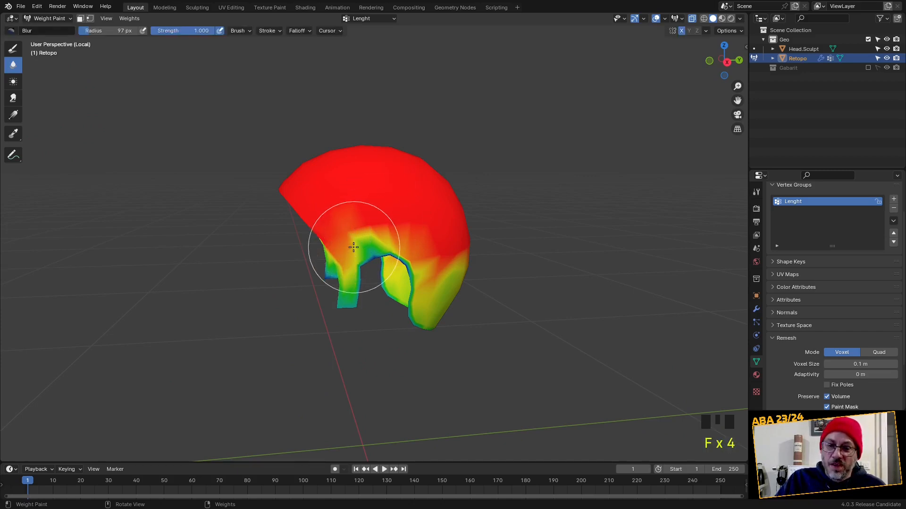
Blur the Lenght weights from the temple over the ear opening to the area behind it.
click(363, 250)
click(387, 250)
click(406, 247)
click(427, 253)
click(448, 259)
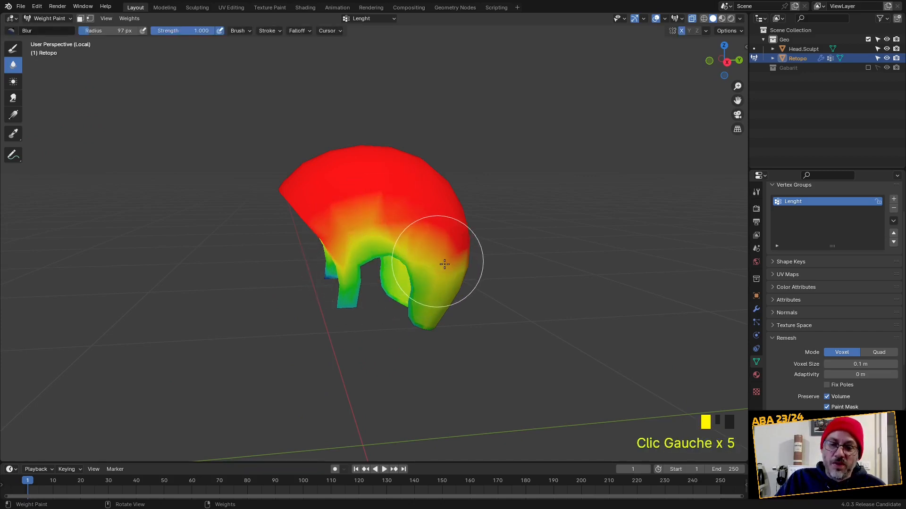
click(467, 263)
click(495, 258)
click(402, 239)
click(443, 246)
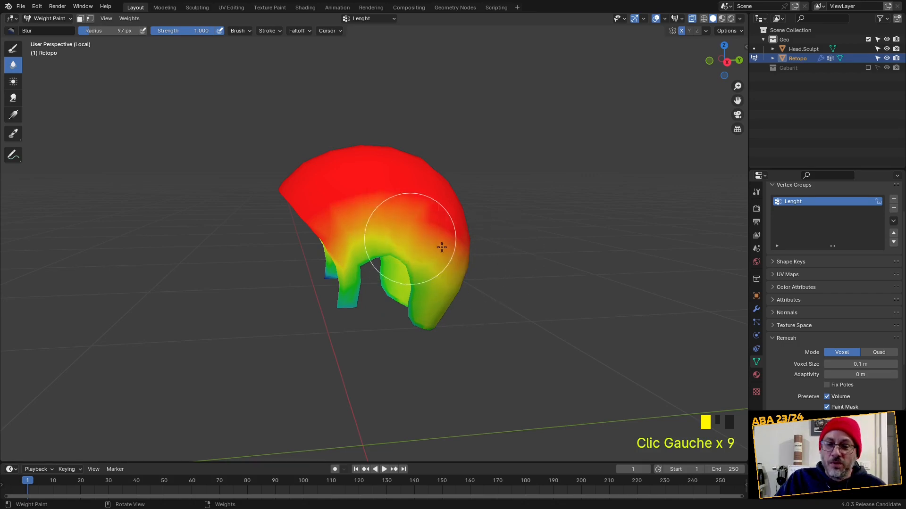
click(455, 259)
click(336, 255)
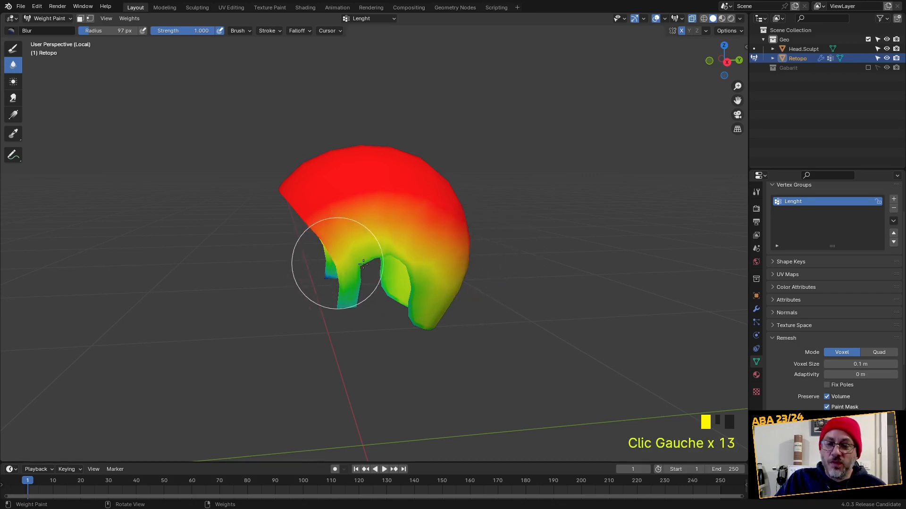
Blur the Lenght weights across the lower back of the scalp and behind the ear opening.
middle_drag(485, 259, 415, 247)
click(384, 300)
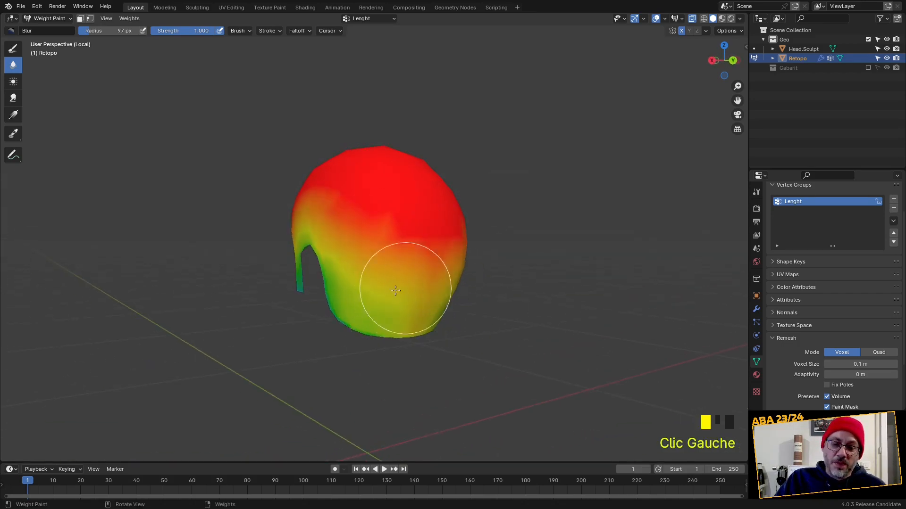
click(384, 324)
click(384, 297)
click(403, 285)
click(431, 277)
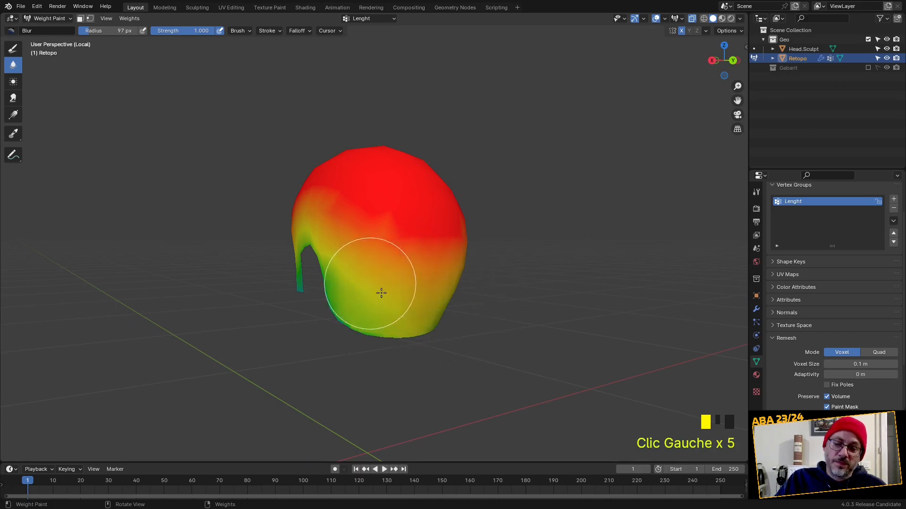
click(344, 257)
click(339, 259)
Blur the Lenght weights at the sideburn tips and check the gradient around the scalp.
middle_drag(340, 259, 386, 299)
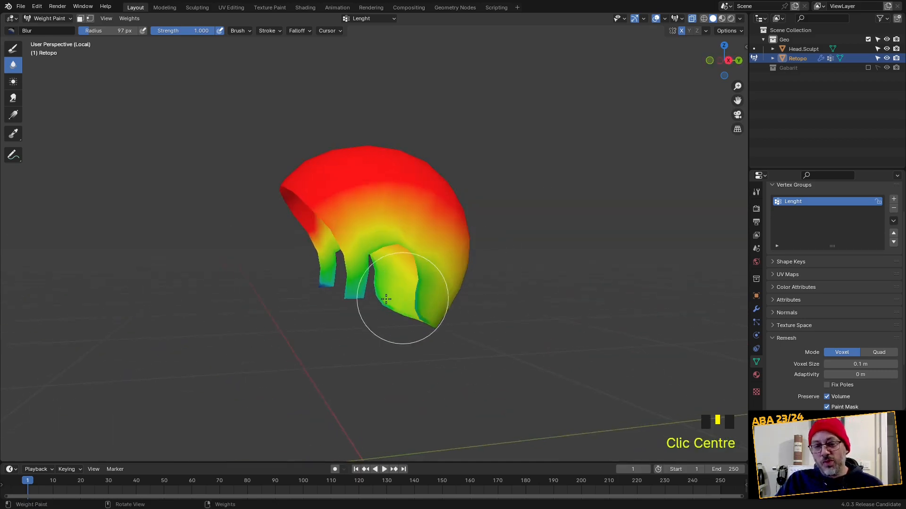
mouse_move(344, 263)
middle_down()
mouse_move(422, 261)
mouse_move(354, 279)
middle_up()
click(356, 291)
click(319, 309)
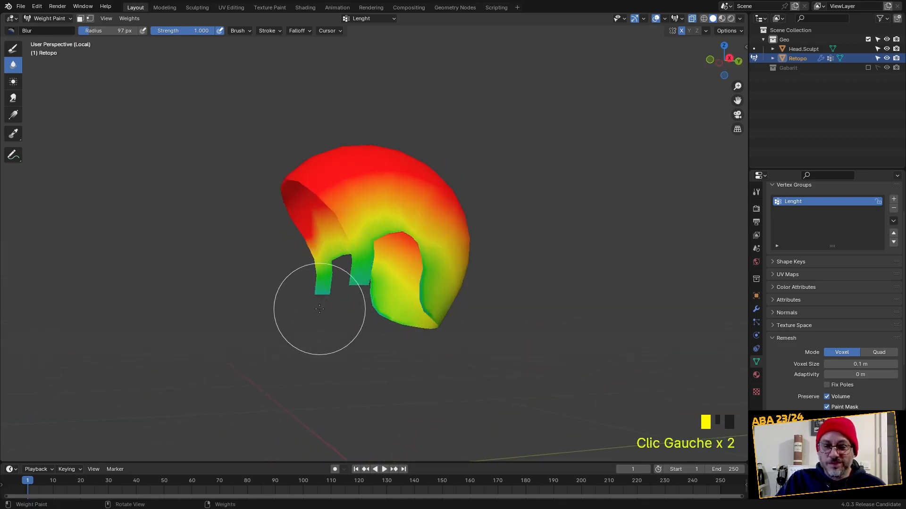
mouse_move(440, 283)
middle_down()
mouse_move(456, 282)
mouse_move(429, 280)
mouse_move(420, 296)
mouse_move(478, 298)
middle_up()
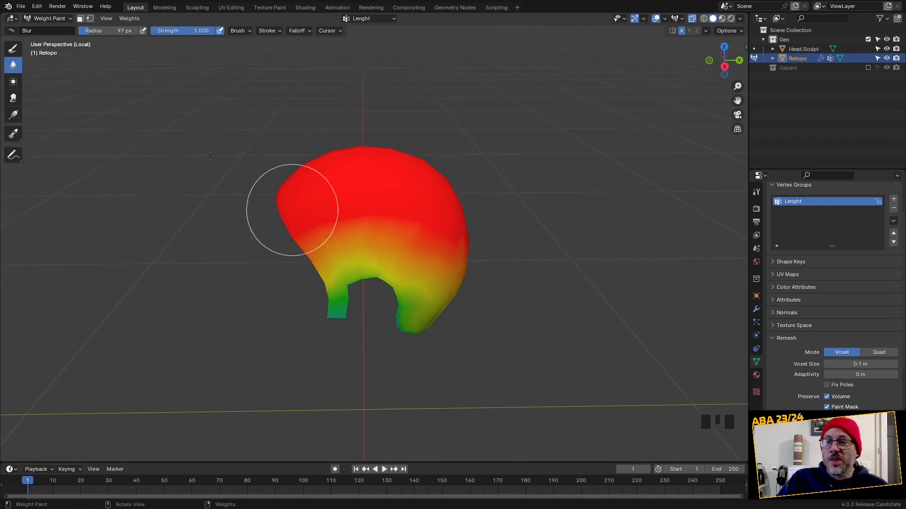
Return to Object Mode and turn on viewport display of the scalp's ParticleSystem modifier.
click(49, 19)
click(52, 31)
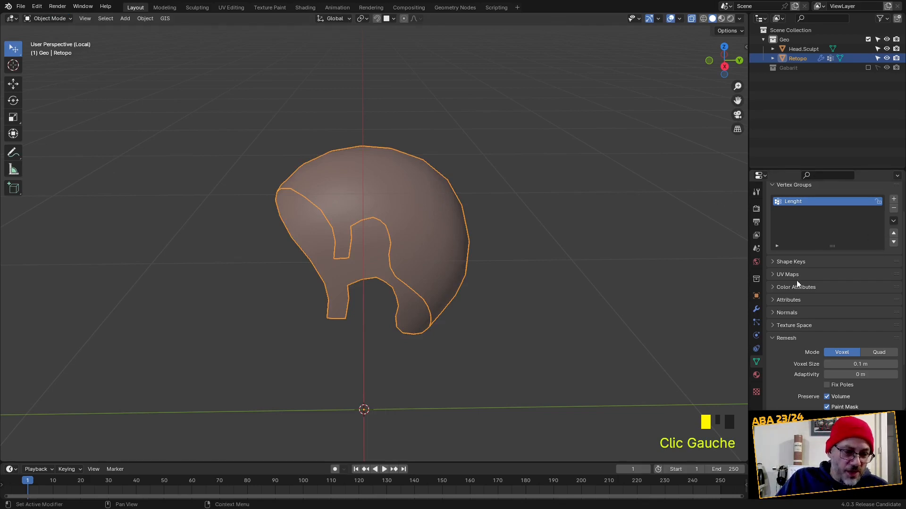
click(756, 309)
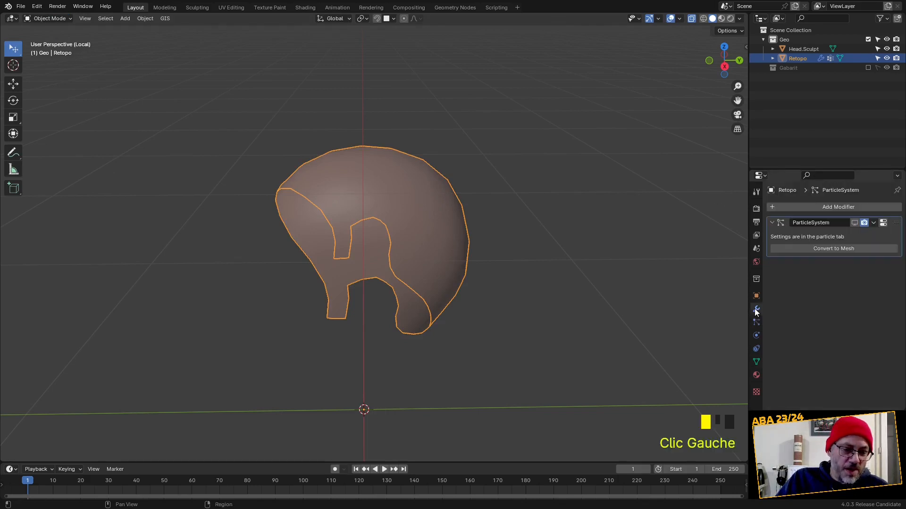
click(854, 222)
middle_drag(536, 284, 561, 261)
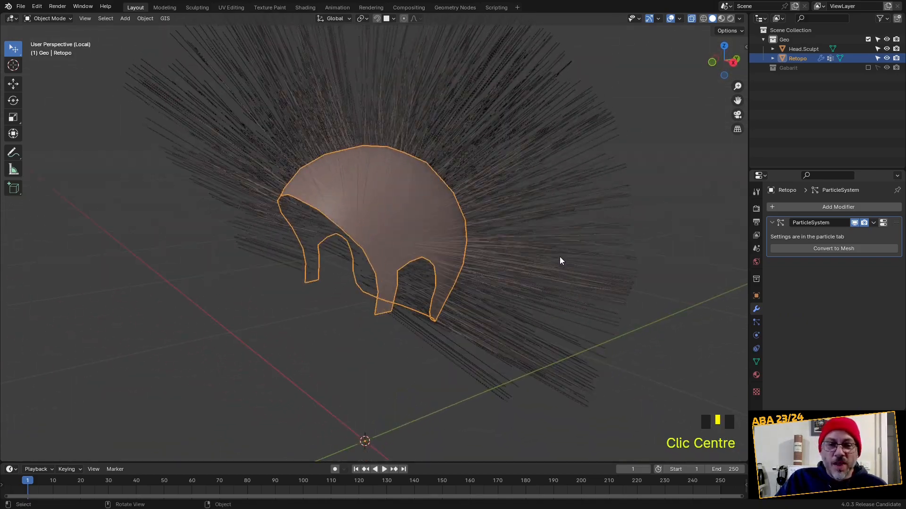
Turn off X-ray display and leave local view to see the hair on the whole head.
key(alt+z)
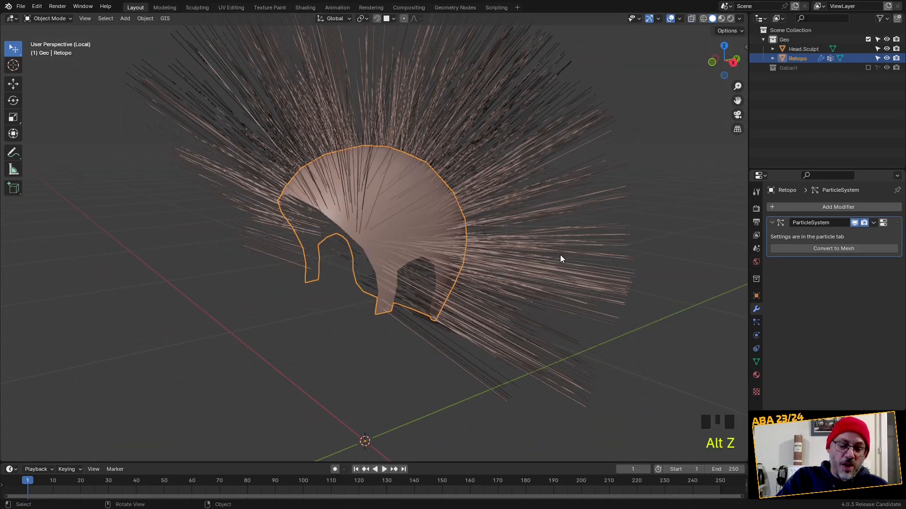
key(KP_Divide)
mouse_move(533, 274)
middle_down()
mouse_move(482, 282)
mouse_move(495, 294)
middle_up()
click(61, 18)
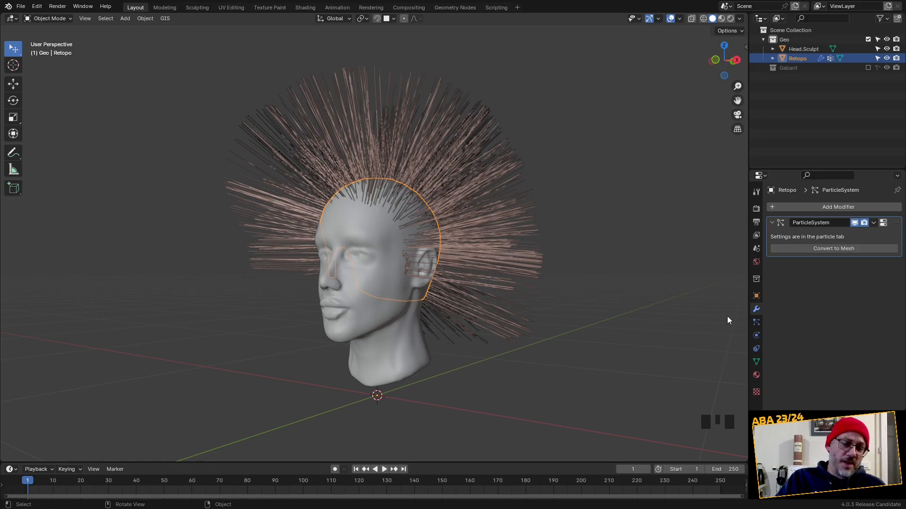
Assign the Lenght vertex group to the hair particle system's Length and check the result from behind the head.
click(756, 323)
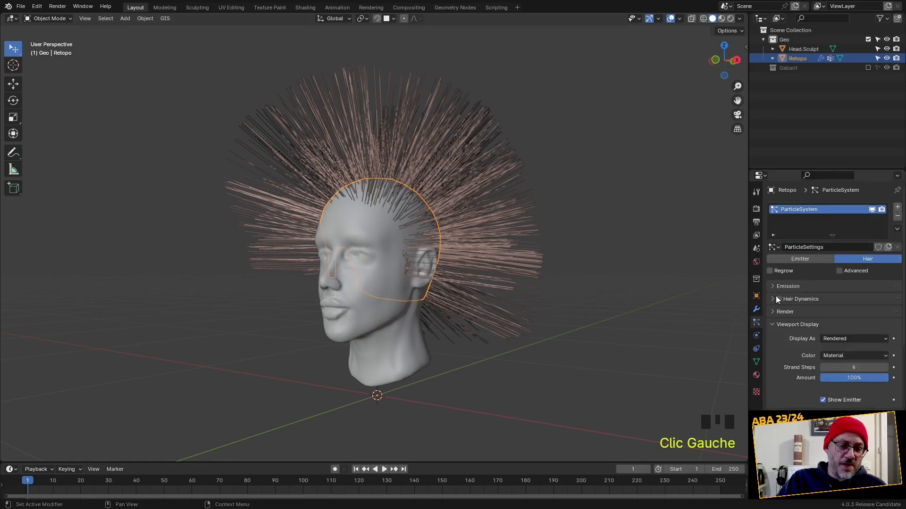
click(773, 324)
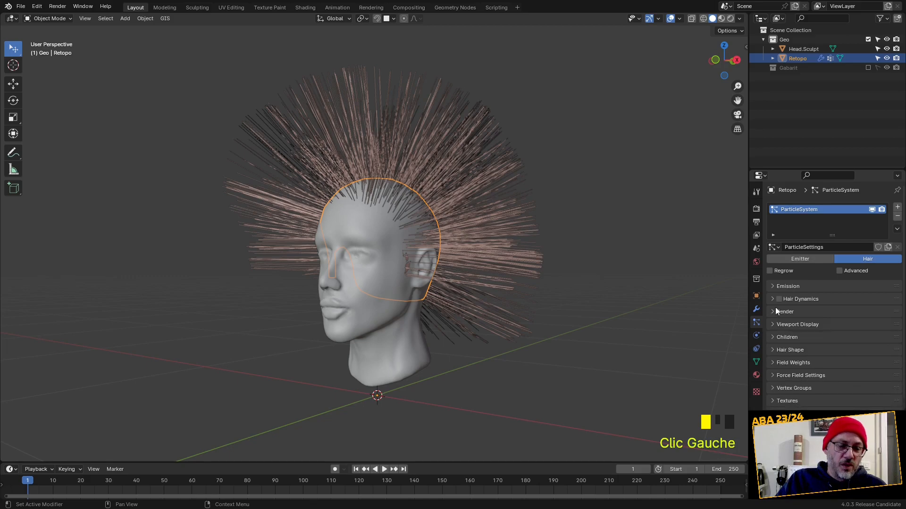
click(786, 391)
scroll(797, 349, down, 4)
click(821, 337)
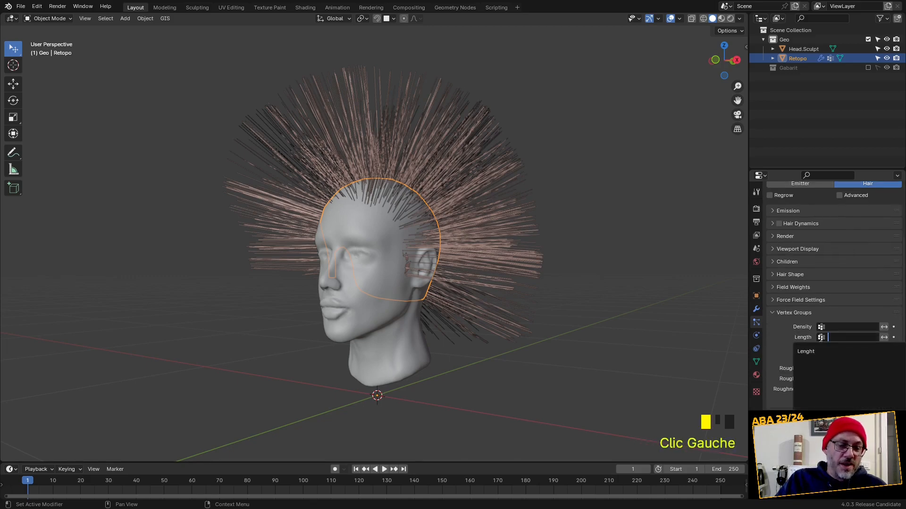
click(810, 354)
middle_drag(573, 329, 268, 254)
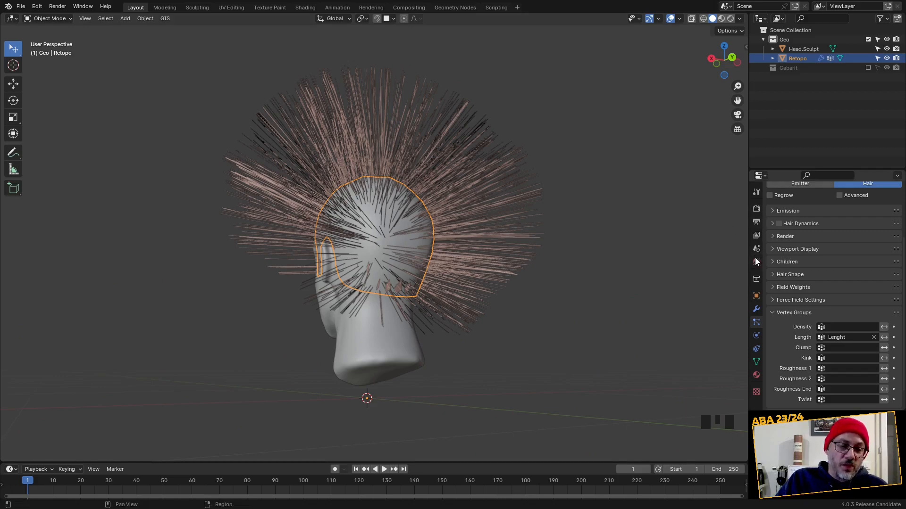
Set the particle system's Hair Length to 0.338 m and check the shorter hair around the head.
scroll(785, 230, up, 2)
click(778, 250)
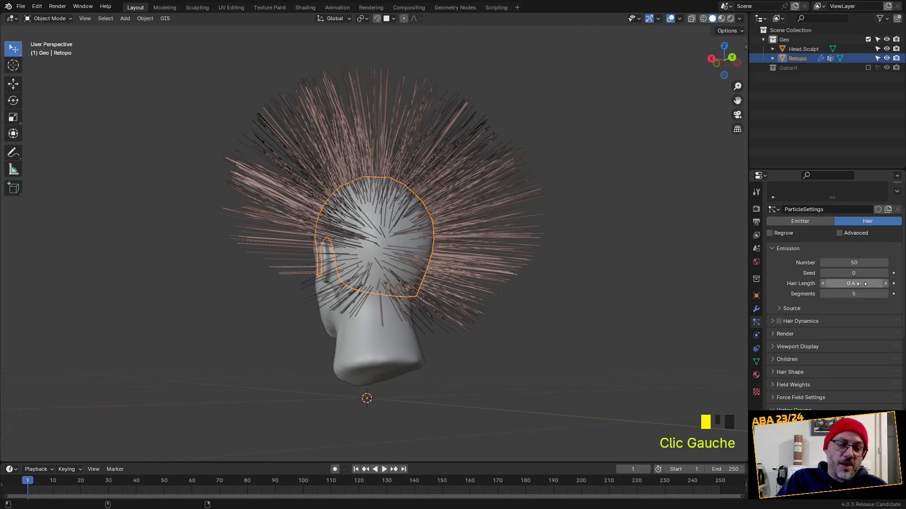
mouse_move(861, 284)
shift+mouse_down()
mouse_move(834, 284)
mouse_move(854, 284)
shift+mouse_up()
middle_drag(612, 317, 641, 327)
scroll(878, 344, down, 5)
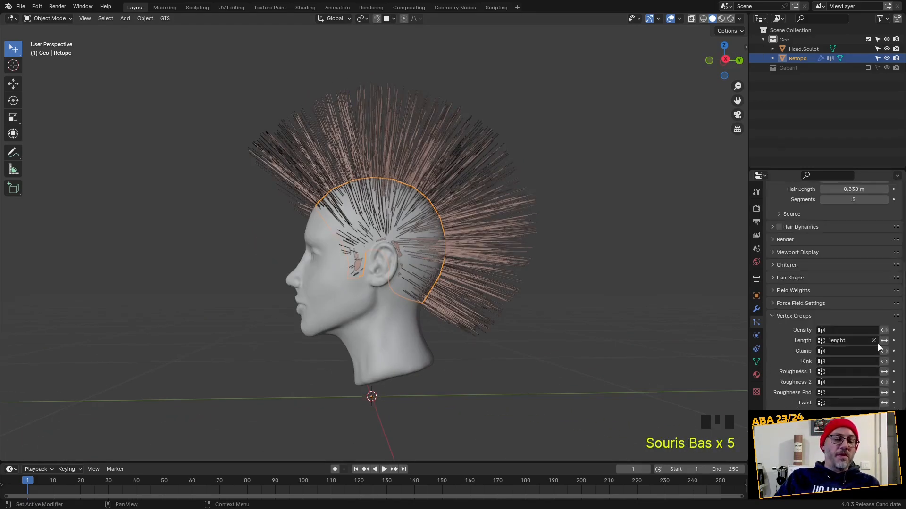
scroll(874, 339, down, 5)
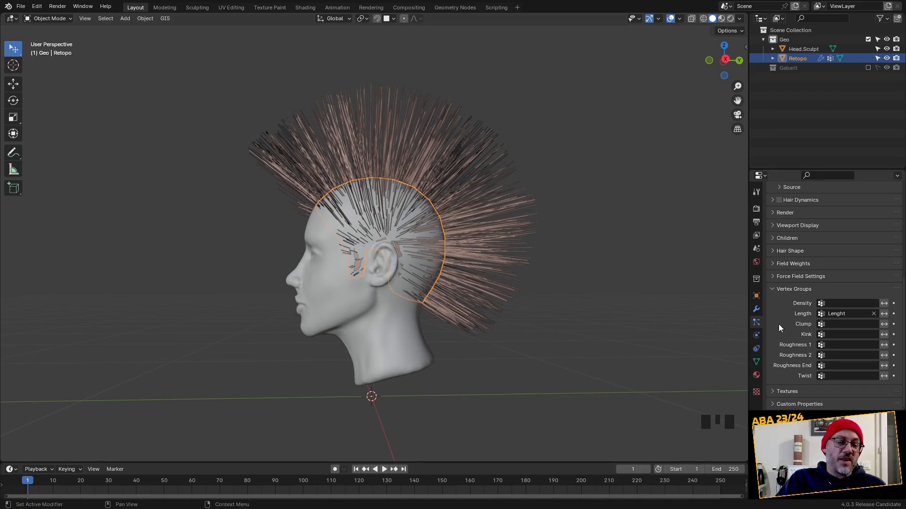
mouse_move(403, 236)
middle_down()
mouse_move(484, 265)
mouse_move(559, 256)
mouse_move(434, 221)
mouse_move(419, 279)
mouse_move(467, 260)
mouse_move(410, 252)
middle_up()
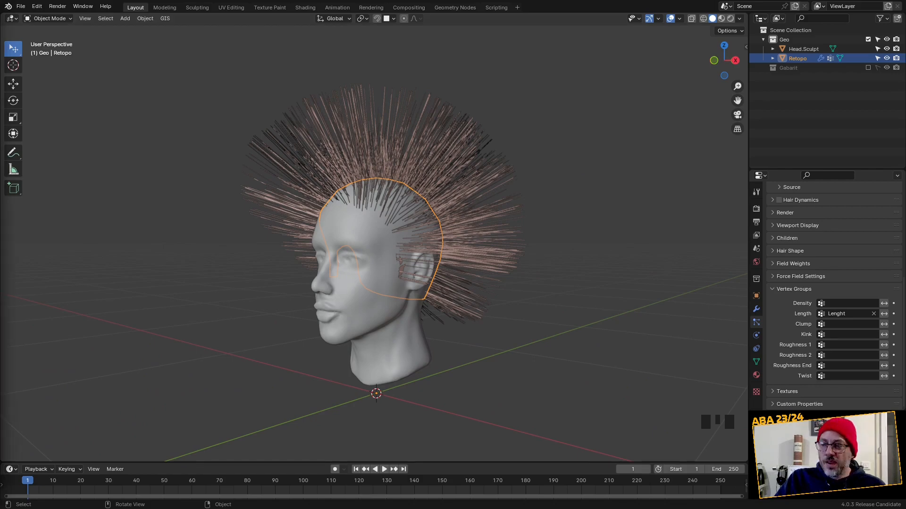
Switch the Retopo scalp to Particle Edit mode and view the head straight from the front.
click(55, 18)
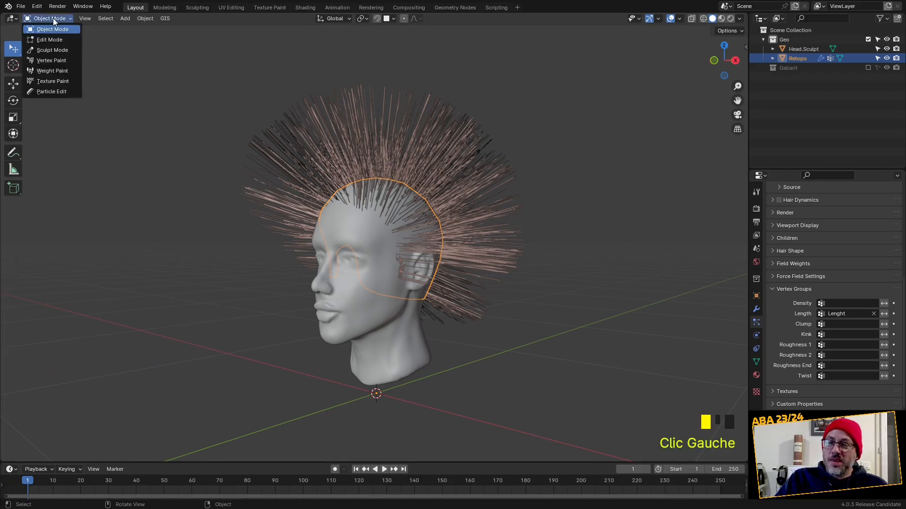
click(55, 93)
middle_drag(399, 177, 428, 185)
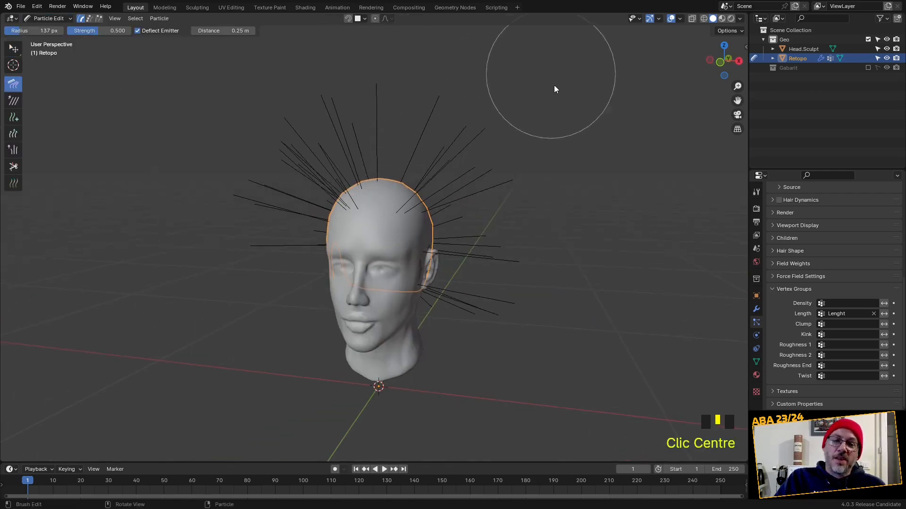
middle_drag(509, 118, 491, 135)
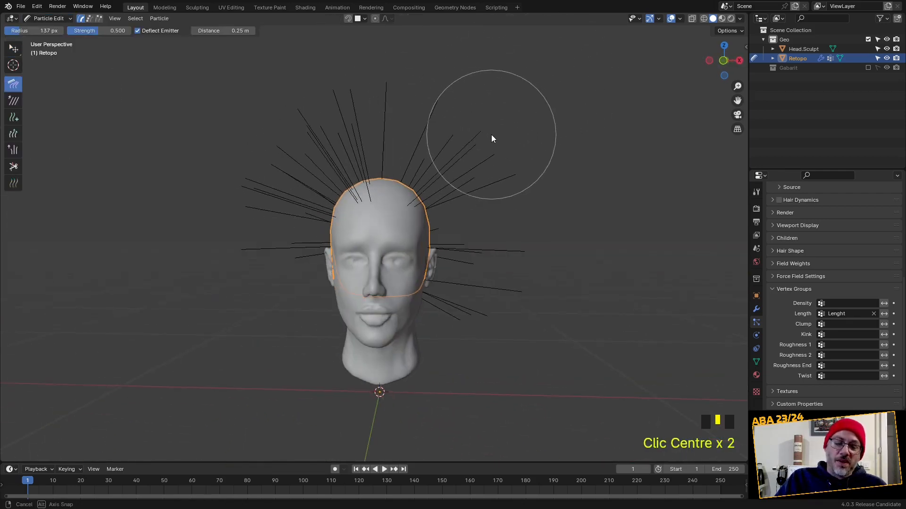
click(724, 61)
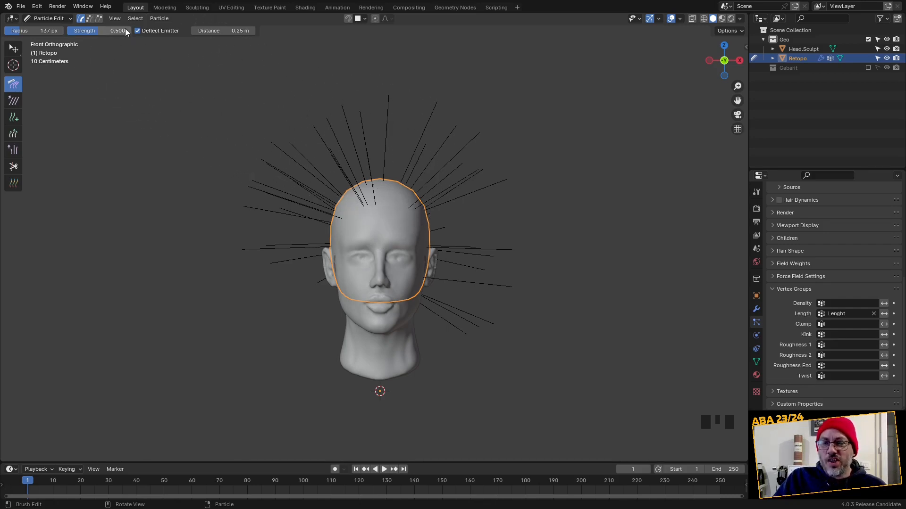
In Tip select mode, lasso-select the hair tips on the head's -X side from the front and back views.
click(99, 19)
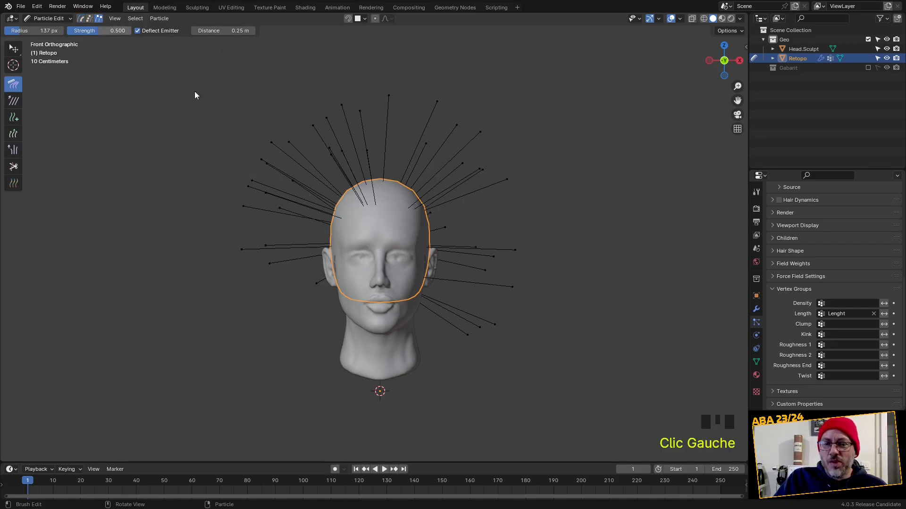
mouse_move(365, 95)
ctrl+right_down()
mouse_move(372, 154)
mouse_move(334, 313)
mouse_move(176, 137)
mouse_move(197, 71)
mouse_move(203, 76)
ctrl+right_up()
middle_drag(222, 135, 457, 136)
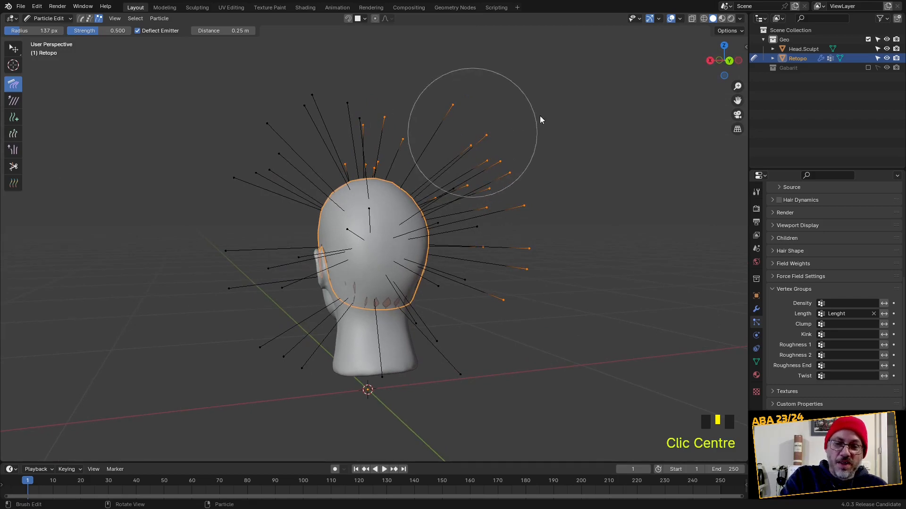
click(730, 60)
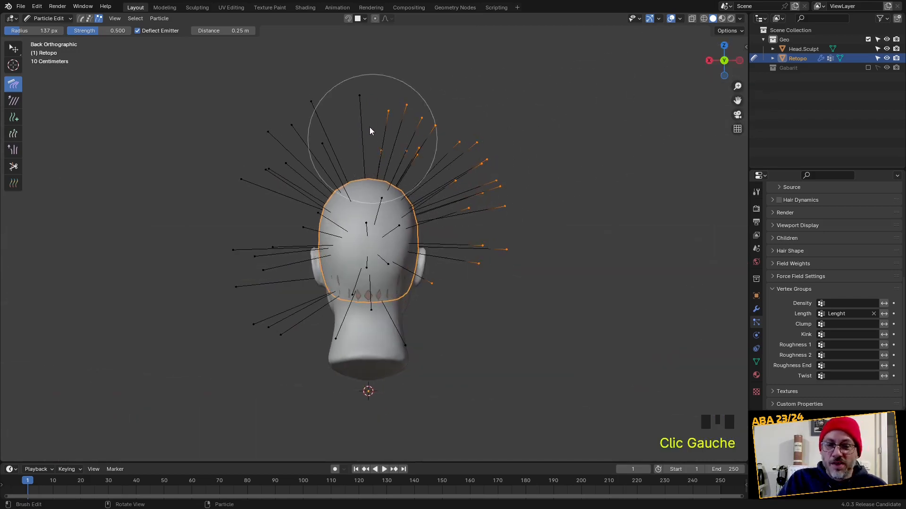
mouse_move(374, 100)
ctrl+right_down()
mouse_move(385, 321)
mouse_move(511, 340)
mouse_move(619, 170)
mouse_move(605, 85)
ctrl+right_up()
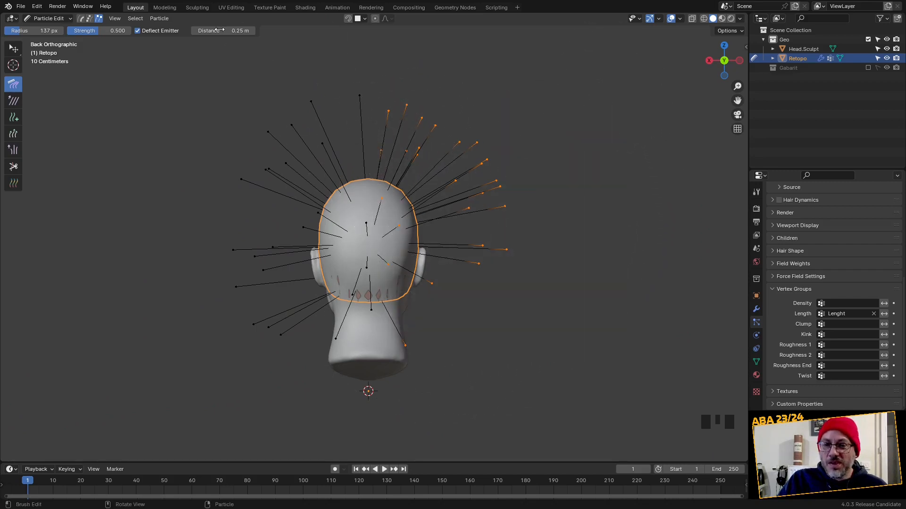
Switch to Point select mode and extend the tip selection to all linked points of those strands.
click(82, 20)
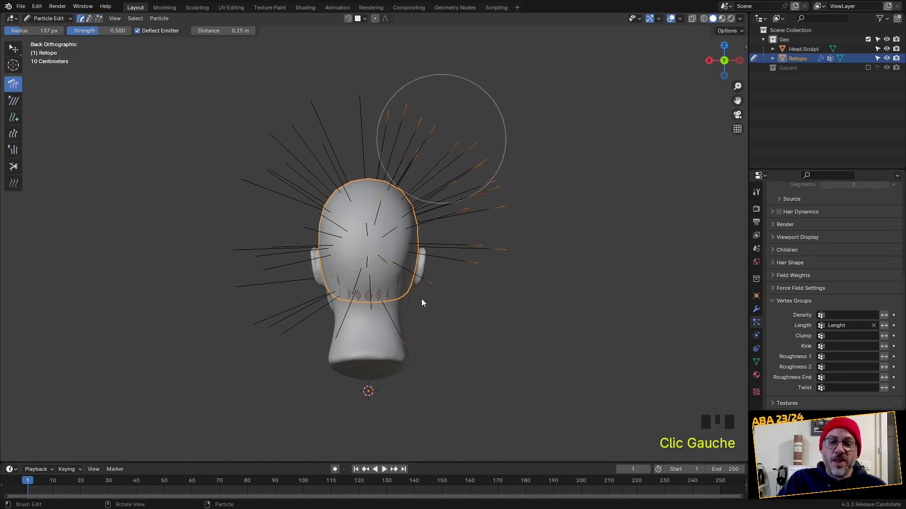
click(89, 19)
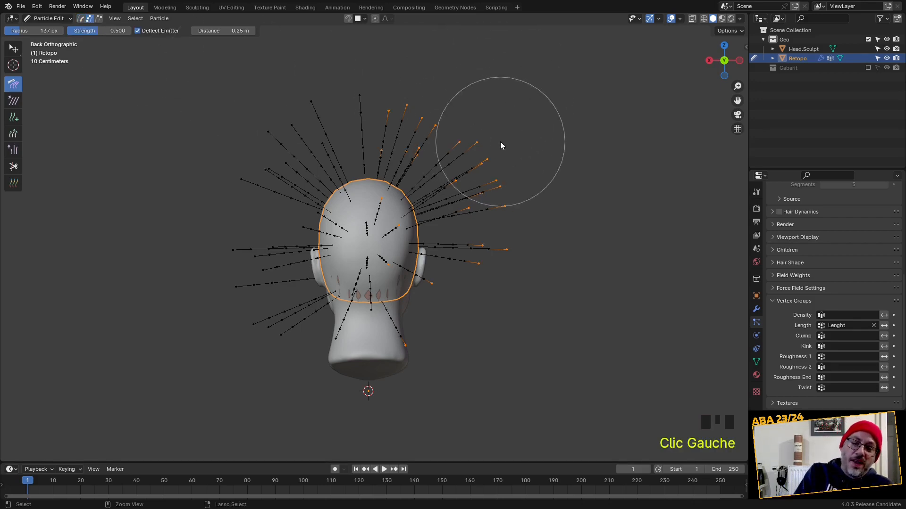
key(ctrl+l)
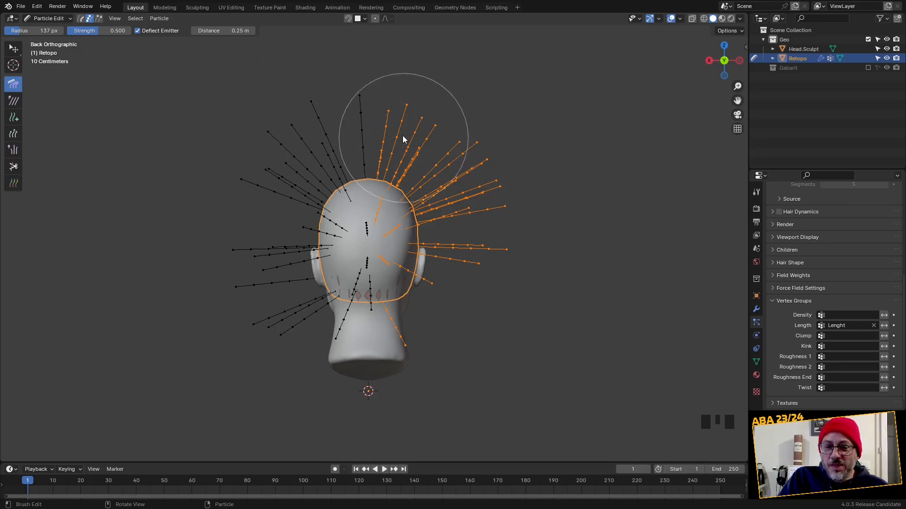
Comb the selected strands backward from the top view, and down behind the head from the right view.
click(725, 47)
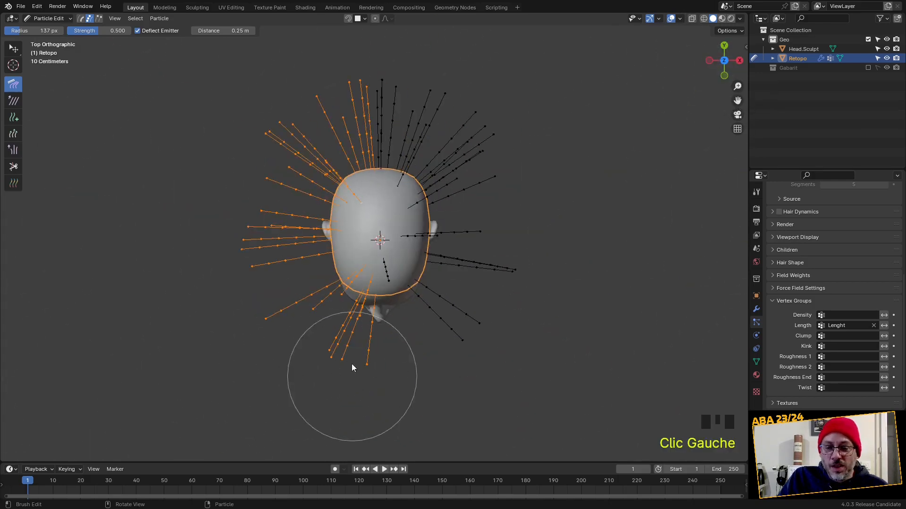
mouse_move(352, 364)
mouse_down()
mouse_move(290, 344)
mouse_move(271, 326)
mouse_move(262, 137)
mouse_move(290, 316)
mouse_move(256, 194)
mouse_up()
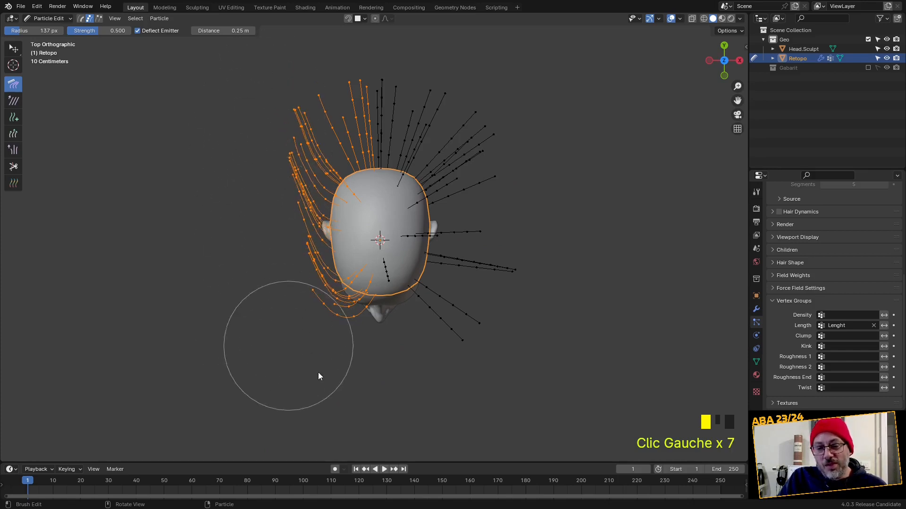
mouse_move(320, 374)
mouse_down()
mouse_move(352, 352)
mouse_move(351, 339)
mouse_move(267, 307)
mouse_move(265, 105)
mouse_move(281, 64)
mouse_move(307, 52)
mouse_move(359, 90)
mouse_move(342, 150)
mouse_move(339, 80)
mouse_up()
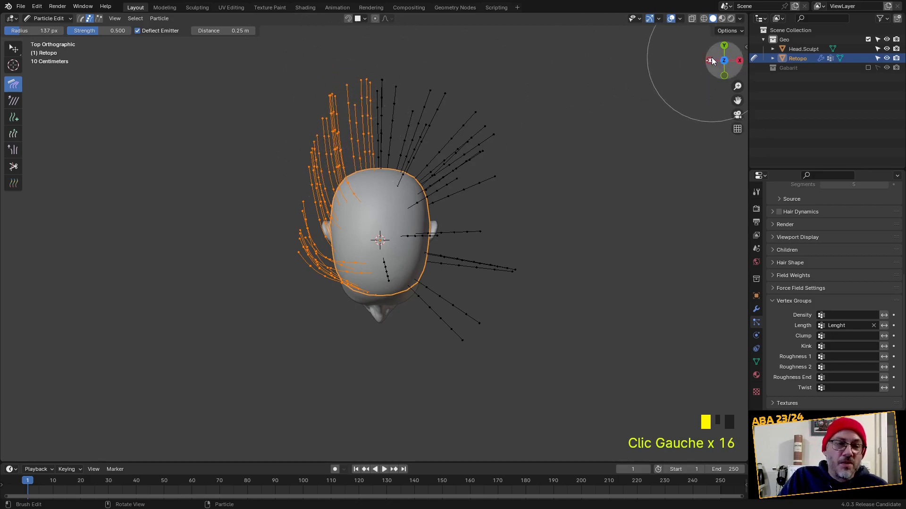
click(739, 61)
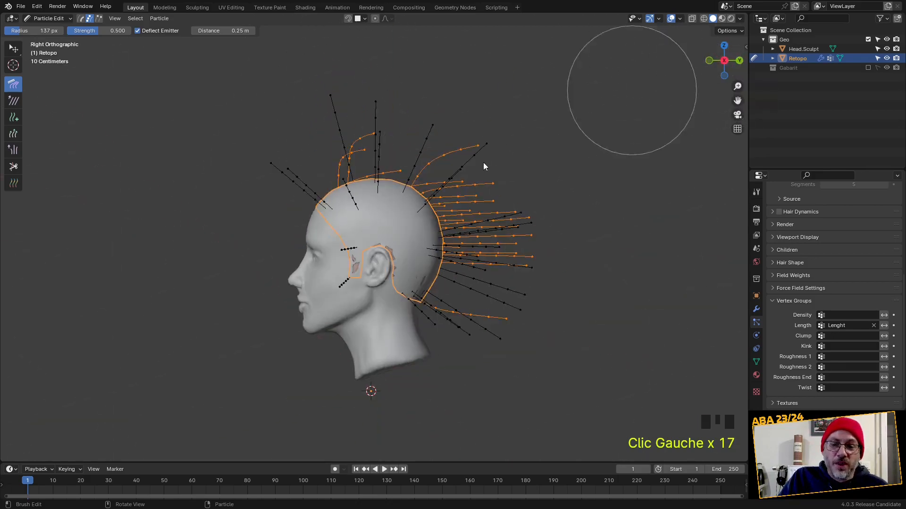
mouse_move(354, 151)
mouse_down()
mouse_move(438, 157)
mouse_move(505, 213)
mouse_move(507, 360)
mouse_up()
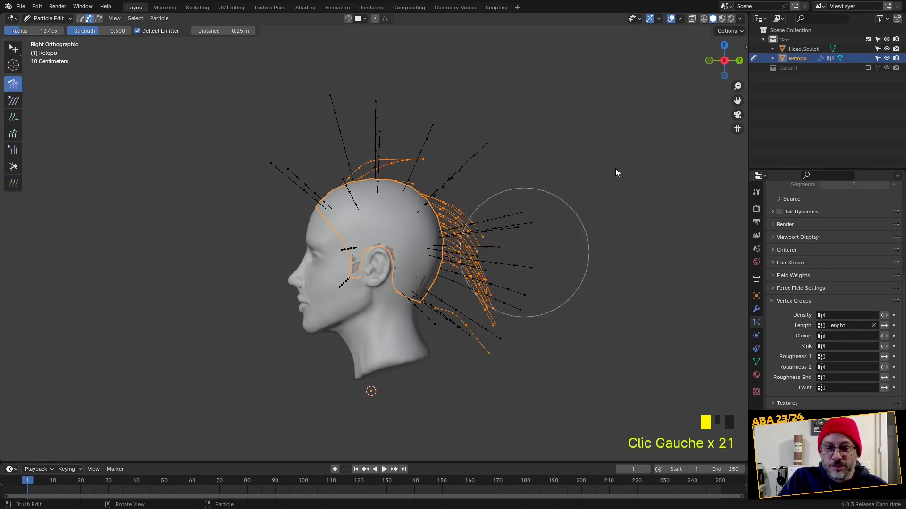
Comb the selected strands back over the crown and down toward the nape from the left side of the head.
click(725, 61)
mouse_move(318, 177)
mouse_down()
mouse_move(355, 209)
mouse_move(389, 198)
mouse_move(435, 217)
mouse_up()
scroll(434, 217, up, 2)
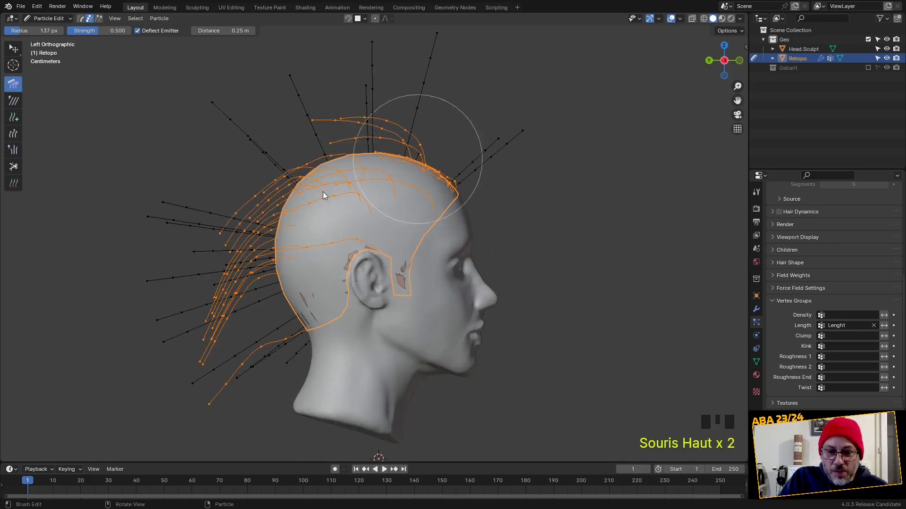
mouse_move(238, 253)
mouse_down()
mouse_move(245, 402)
mouse_move(277, 390)
mouse_move(257, 419)
mouse_move(326, 407)
mouse_move(296, 366)
mouse_move(270, 406)
mouse_move(280, 357)
mouse_up()
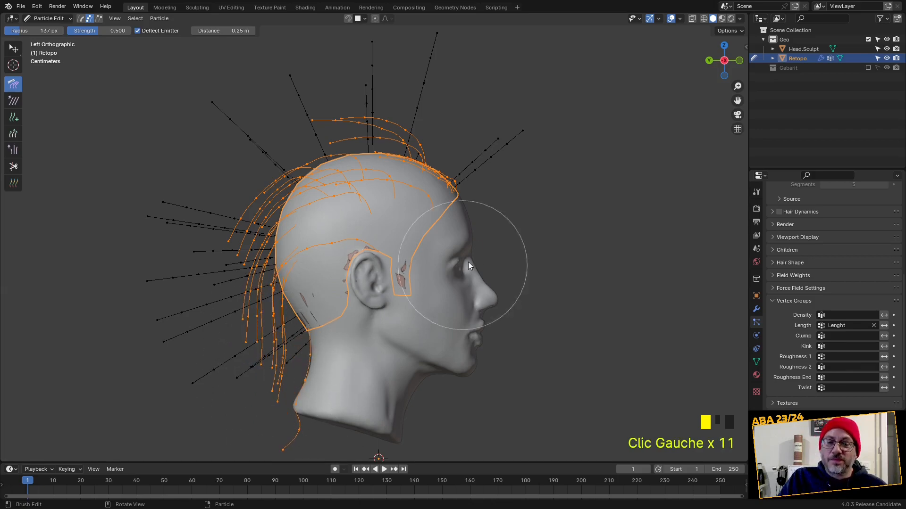
mouse_move(468, 236)
middle_down()
mouse_move(388, 282)
mouse_move(358, 271)
mouse_move(279, 374)
mouse_move(283, 269)
mouse_move(380, 128)
mouse_move(347, 101)
middle_up()
mouse_move(348, 101)
mouse_down()
mouse_move(519, 152)
mouse_move(588, 263)
mouse_move(551, 338)
mouse_up()
mouse_move(552, 339)
middle_down()
mouse_move(457, 228)
mouse_move(350, 247)
mouse_move(363, 236)
middle_up()
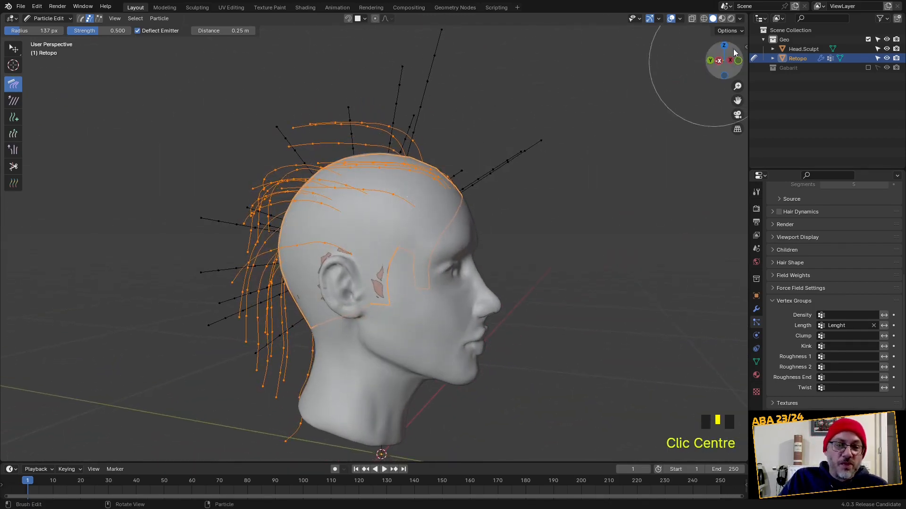
Turn on viewport display of Children in the particle edit options and view the hair from the front.
click(740, 31)
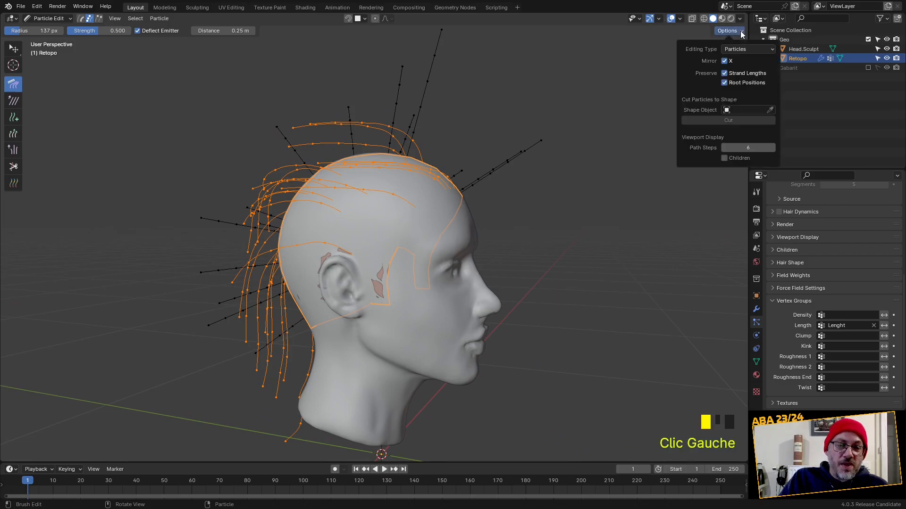
click(724, 158)
middle_drag(589, 189, 450, 206)
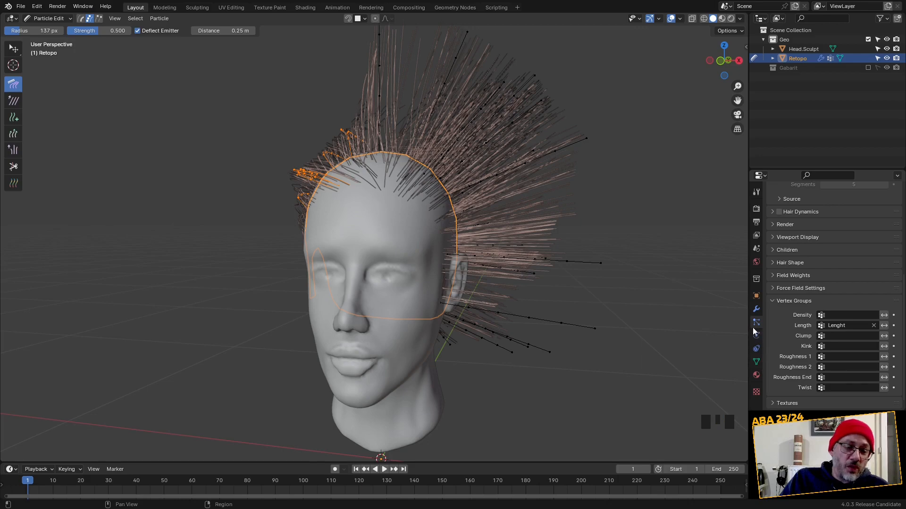
Set the Children Display Amount to 100 and inspect the denser hair around the head.
click(769, 302)
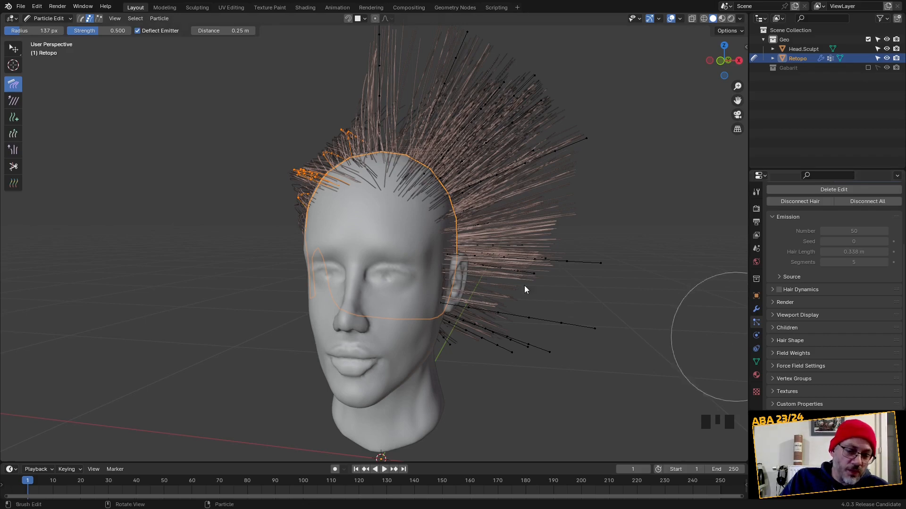
click(783, 326)
double_click(868, 354)
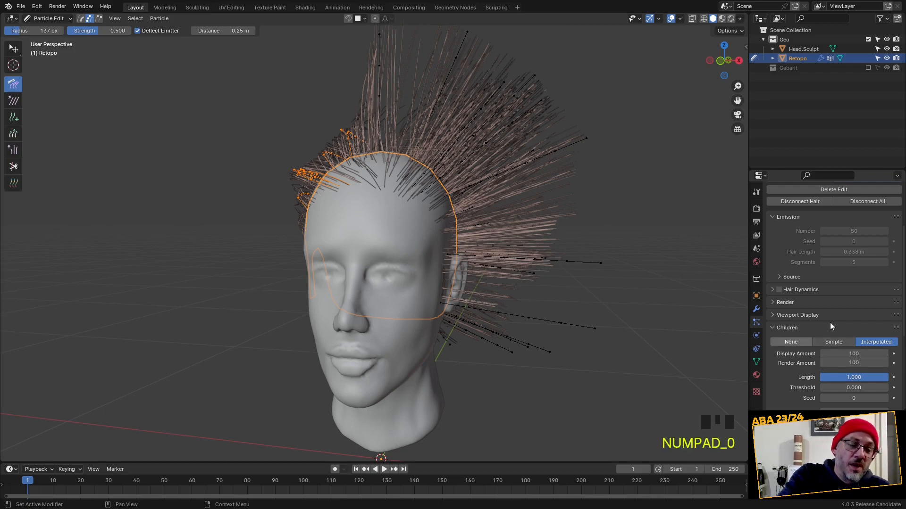
middle_drag(543, 315, 183, 273)
click(548, 263)
scroll(464, 228, down, 3)
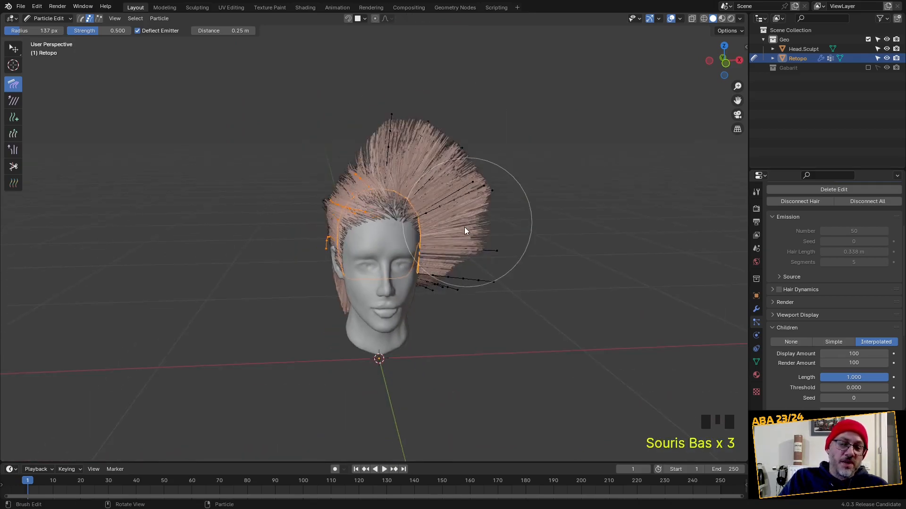
middle_drag(464, 228, 512, 228)
scroll(512, 228, up, 1)
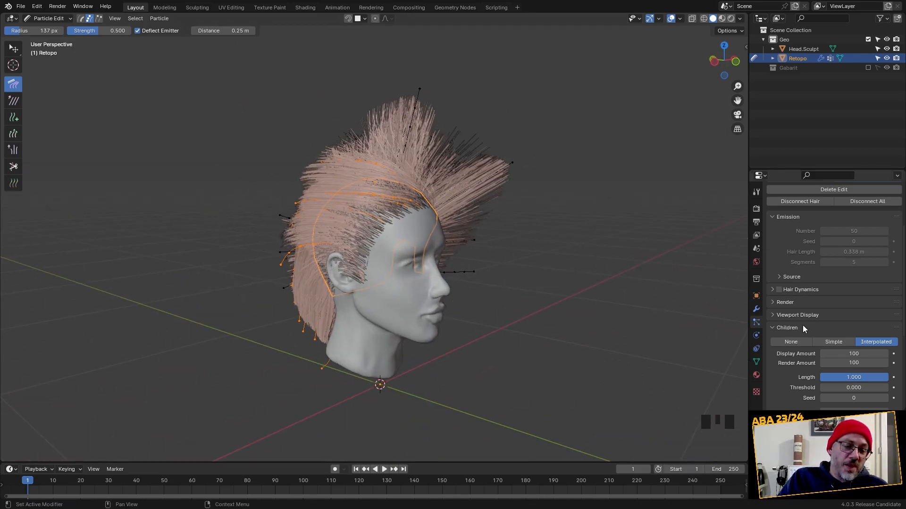
Set the EEVEE render Curves shape to Strip and check the thicker strands around the hairline.
click(791, 330)
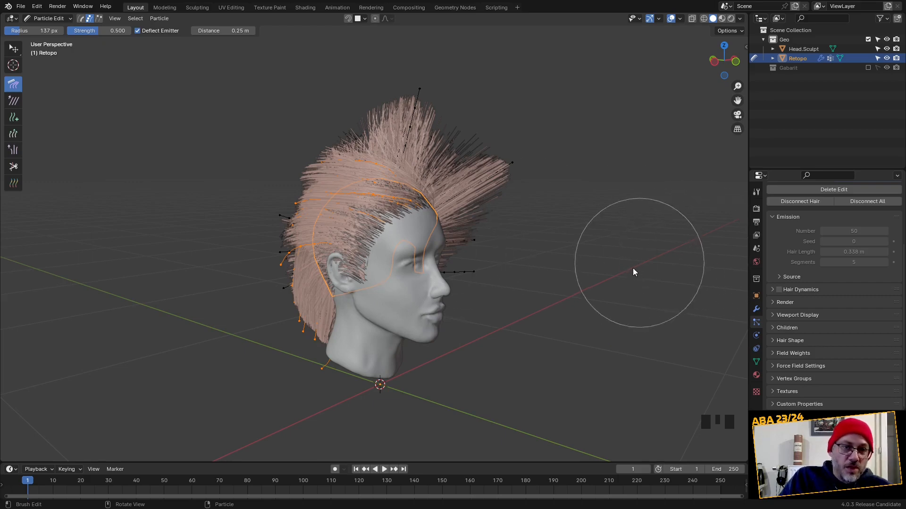
click(776, 341)
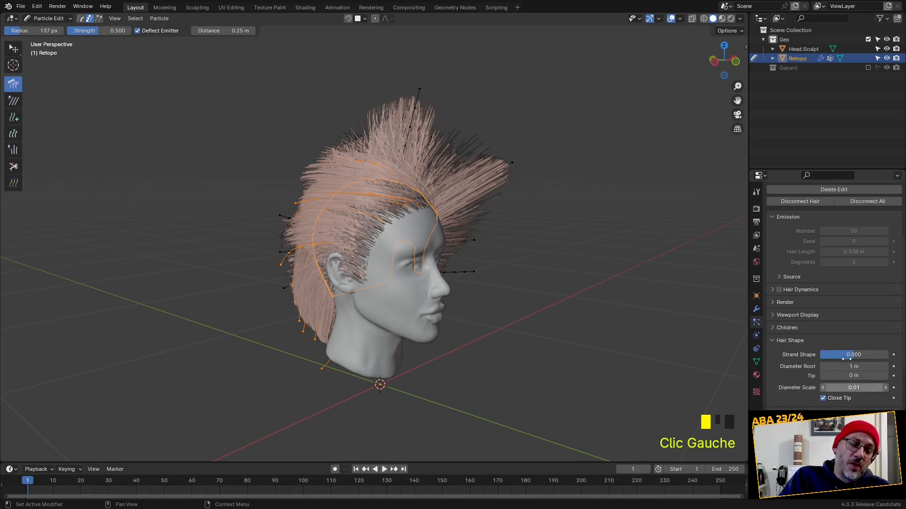
click(756, 209)
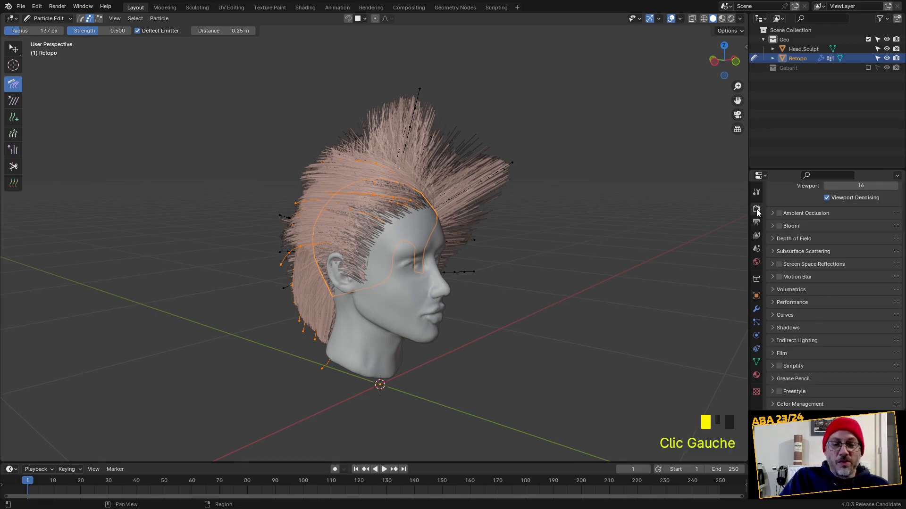
scroll(805, 267, up, 4)
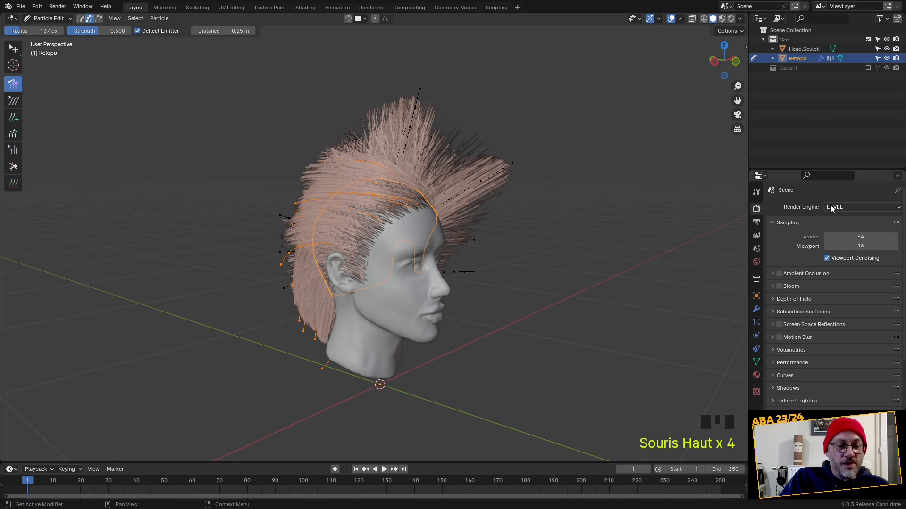
click(777, 378)
scroll(867, 362, down, 2)
click(875, 354)
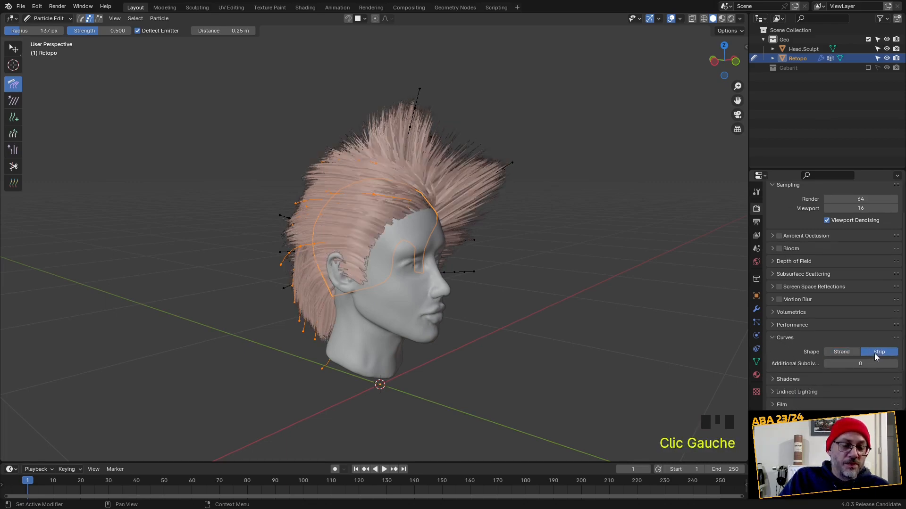
scroll(472, 243, up, 5)
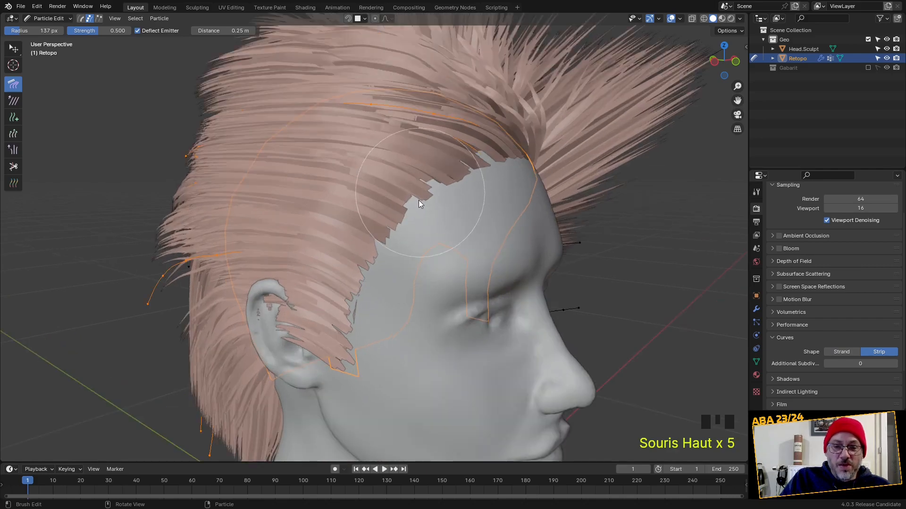
scroll(708, 281, down, 3)
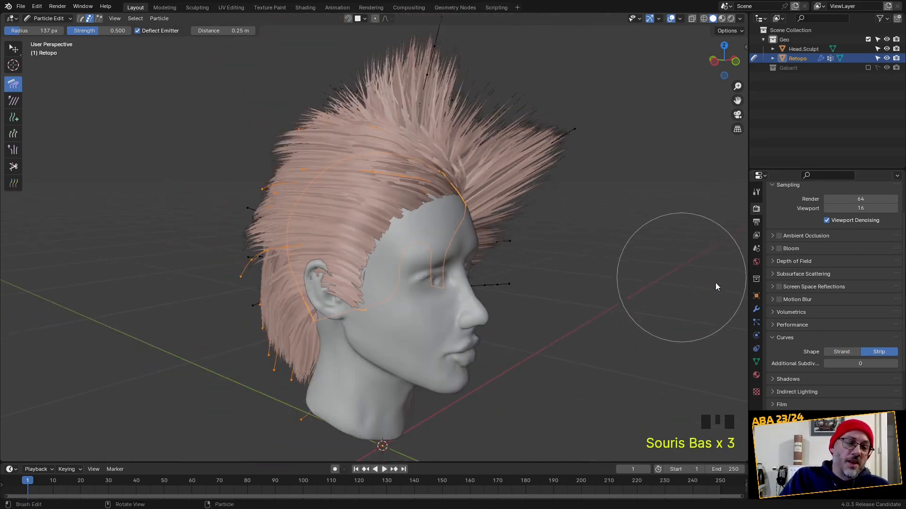
scroll(808, 297, down, 2)
Switch the render engine to Cycles, examine its Curves viewport display shape, and return to EEVEE.
scroll(810, 297, up, 10)
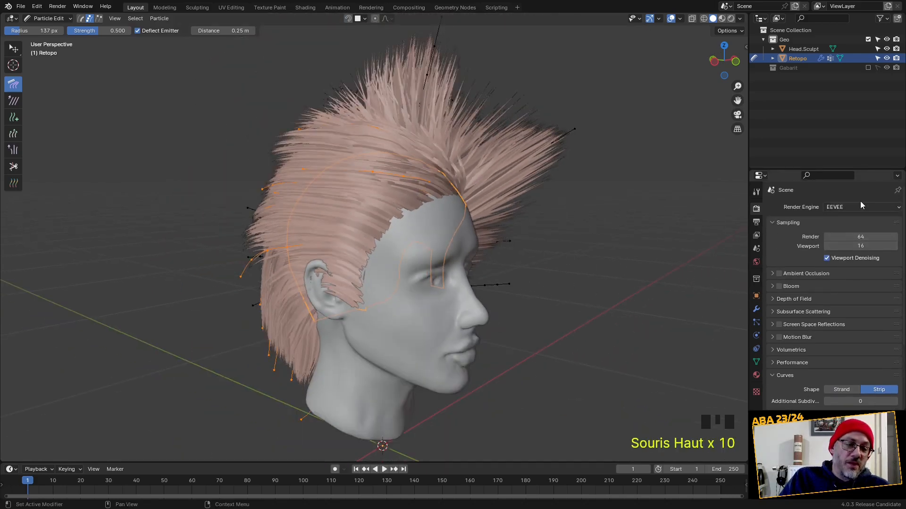
click(856, 208)
click(841, 239)
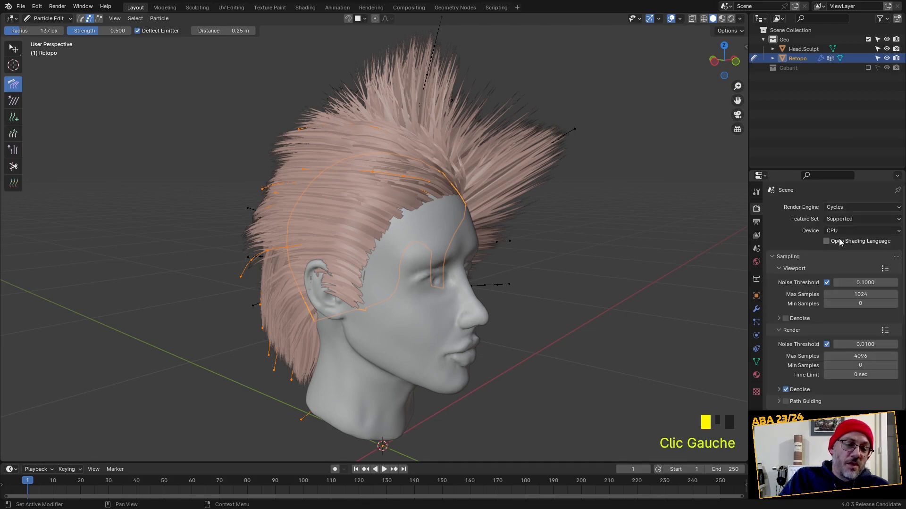
click(776, 257)
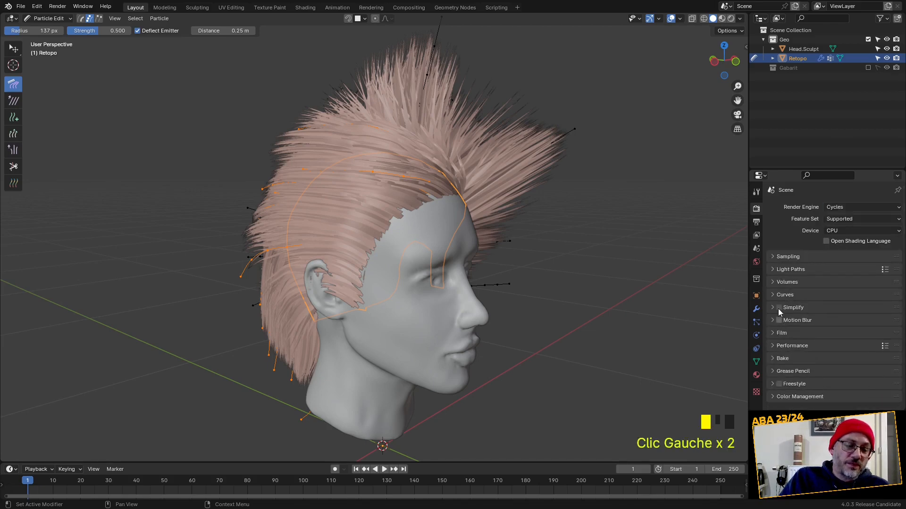
click(775, 296)
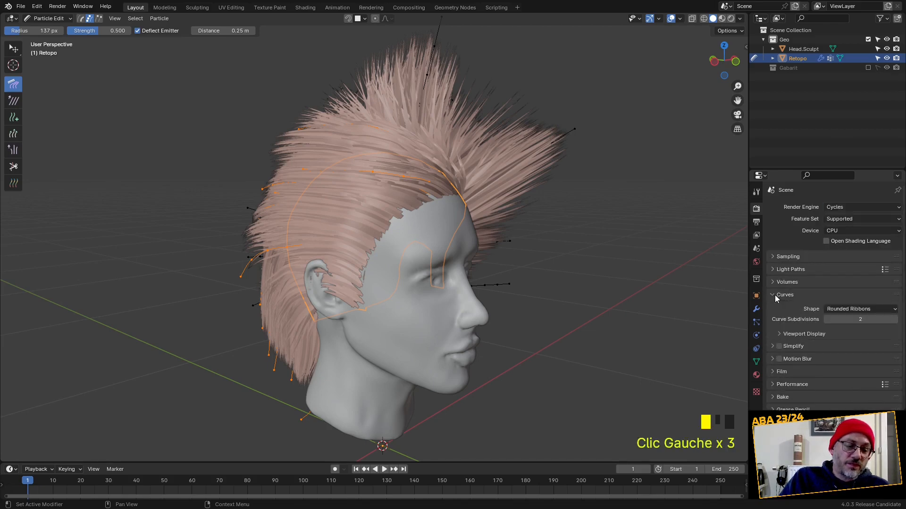
click(788, 335)
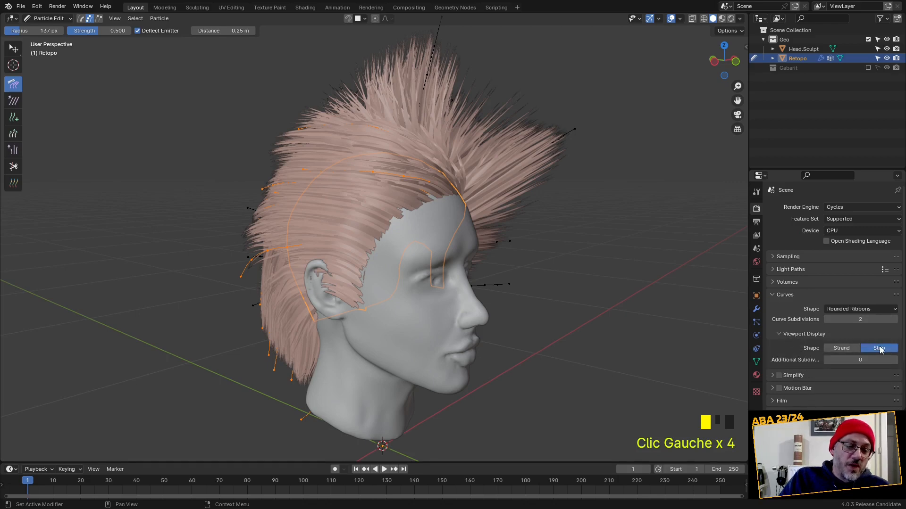
click(828, 211)
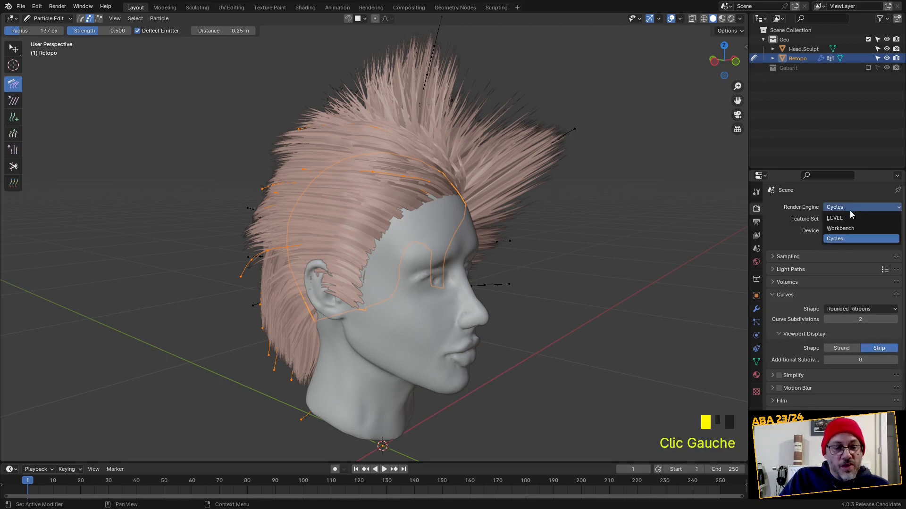
click(830, 230)
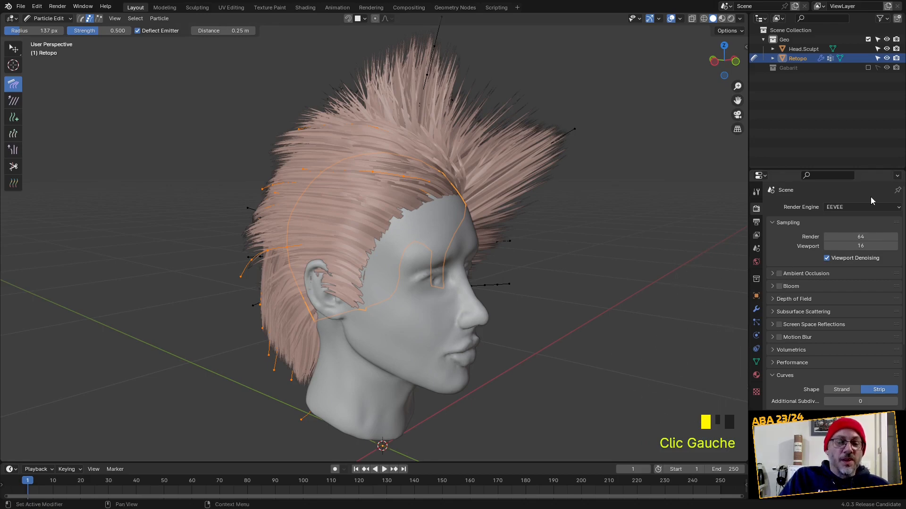
Set the Diameter Scale in the particle system's Hair Shape settings to 0.005.
click(757, 322)
click(785, 298)
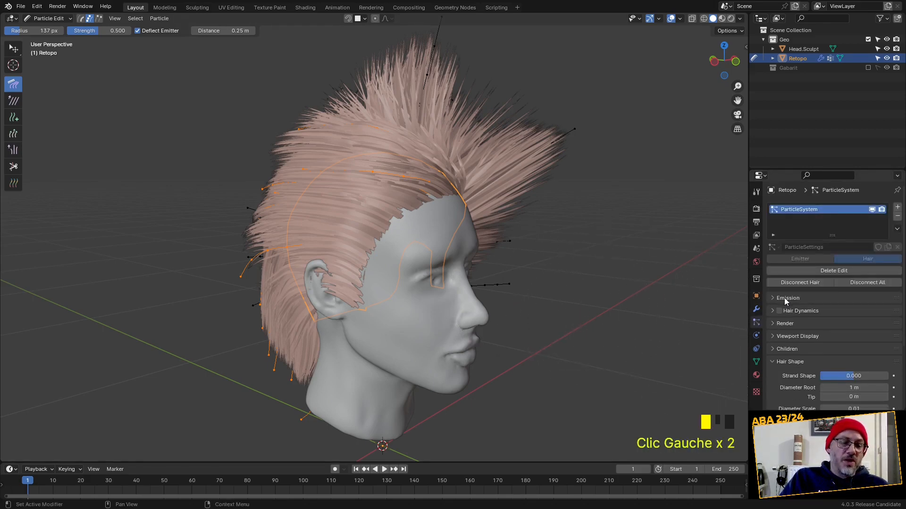
scroll(800, 365, down, 5)
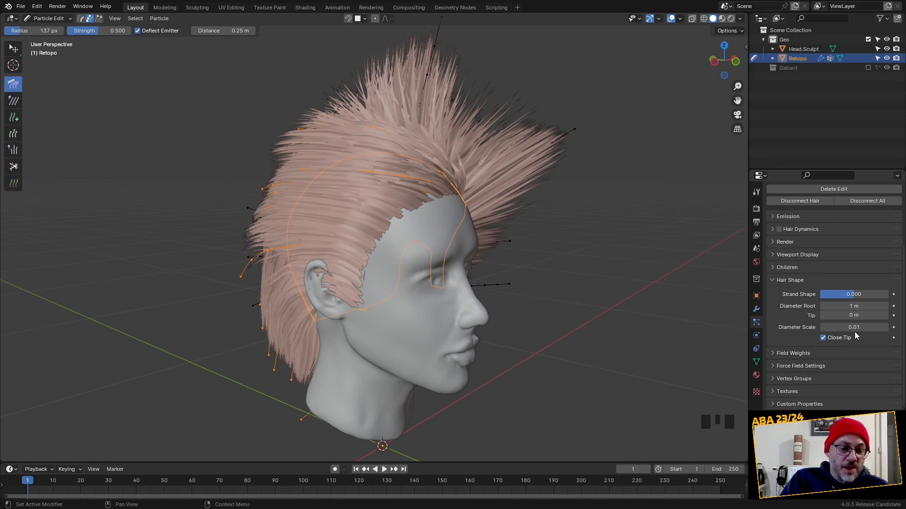
mouse_move(852, 329)
shift+mouse_down()
mouse_move(838, 329)
mouse_move(896, 316)
mouse_move(860, 315)
shift+mouse_up()
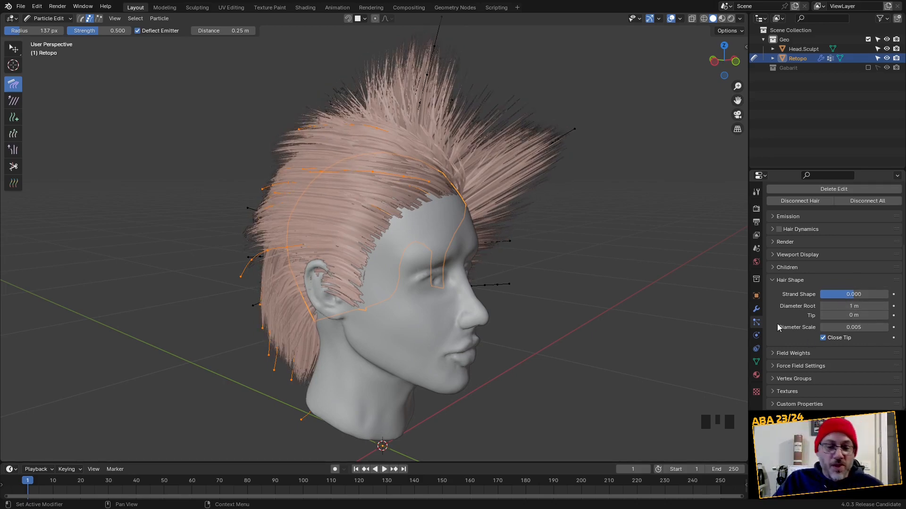
Comb the selected strands back above the right ear and down toward the nape from the head's right side.
mouse_move(644, 318)
middle_down()
mouse_move(616, 309)
mouse_move(667, 299)
mouse_move(418, 328)
mouse_move(375, 296)
middle_up()
click(353, 282)
drag(352, 282, 338, 263)
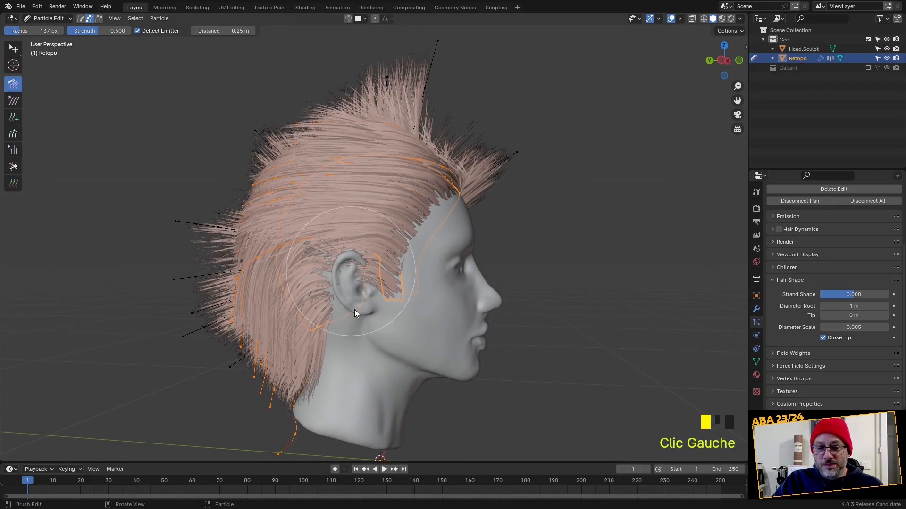
mouse_move(355, 310)
mouse_down()
mouse_move(335, 267)
mouse_move(345, 253)
mouse_up()
mouse_move(293, 229)
mouse_down()
mouse_move(279, 233)
mouse_move(269, 283)
mouse_up()
drag(278, 254, 267, 314)
drag(271, 302, 267, 384)
Invert the strand selection to pick the uncombed half of the hair, and view the head from the front.
middle_drag(267, 384, 407, 372)
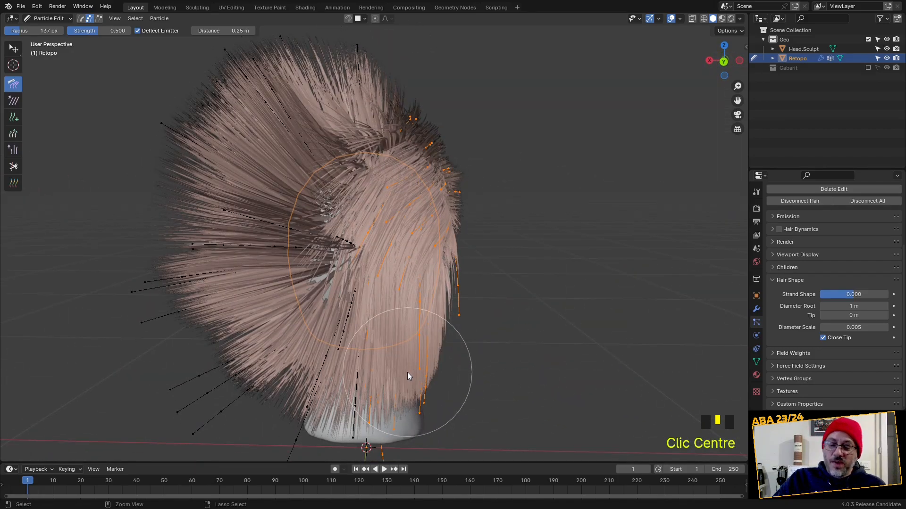
key(ctrl+i)
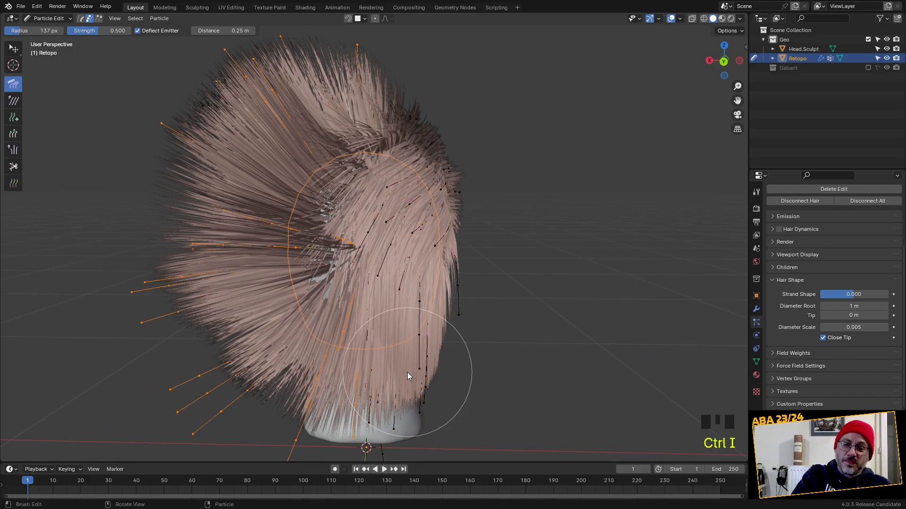
mouse_move(408, 376)
middle_down()
mouse_move(420, 309)
mouse_move(393, 329)
mouse_move(372, 302)
middle_up()
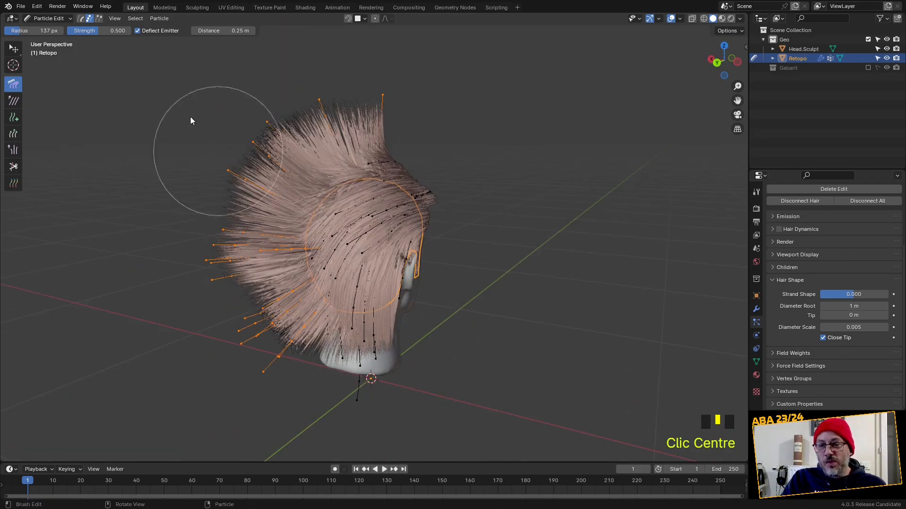
click(135, 18)
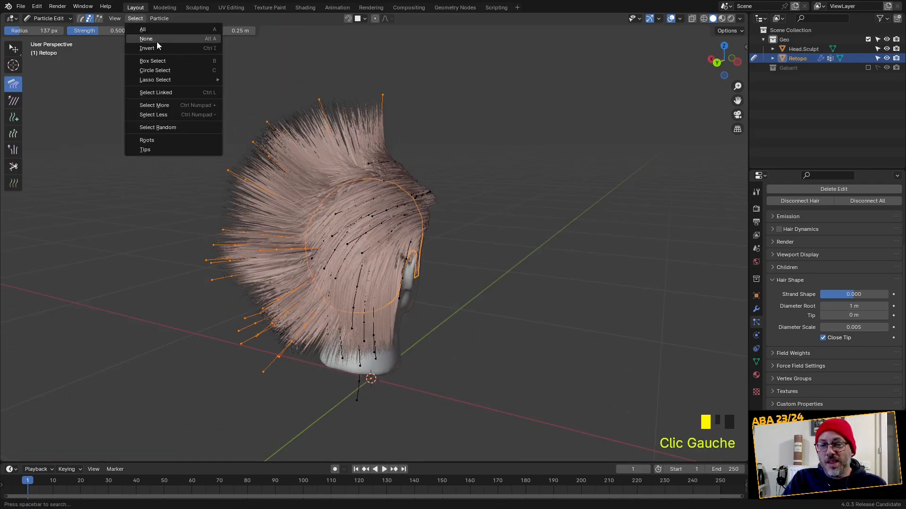
middle_drag(491, 172, 342, 141)
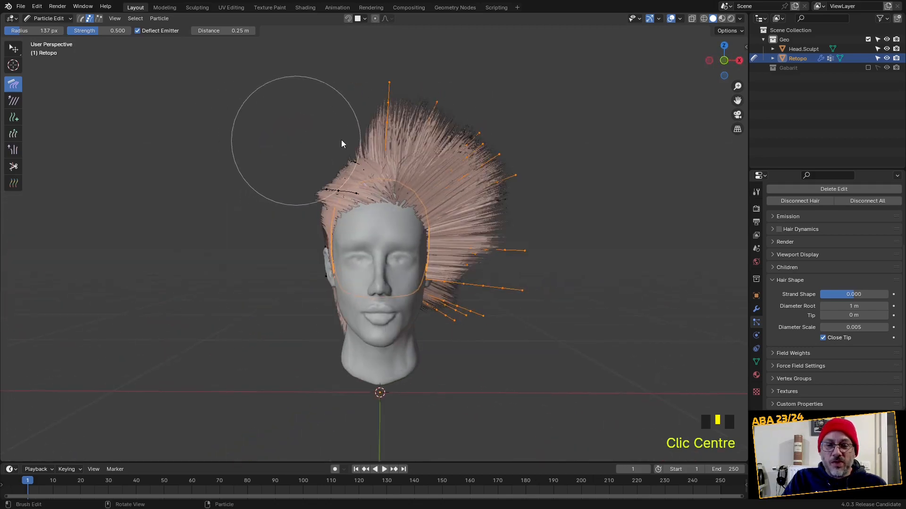
Comb the selected upright strands over the crown and down the left side of the head from the front.
mouse_move(383, 120)
mouse_down()
mouse_move(464, 111)
mouse_move(509, 152)
mouse_move(537, 247)
mouse_up()
drag(476, 133, 478, 152)
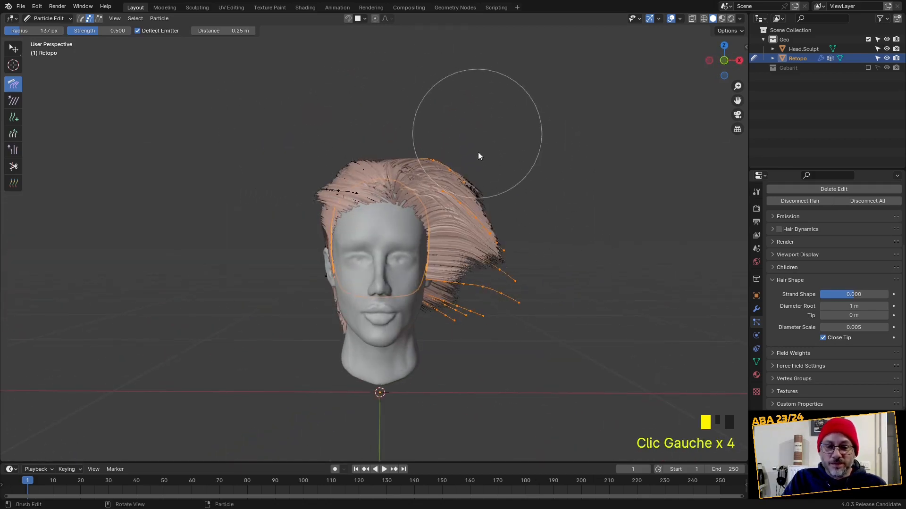
drag(499, 200, 495, 330)
drag(472, 203, 467, 325)
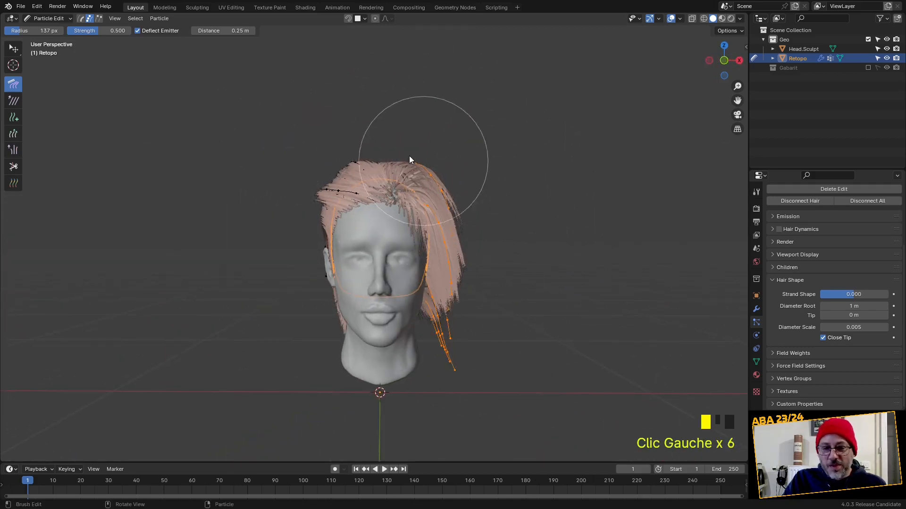
mouse_move(402, 136)
mouse_down()
mouse_move(441, 123)
mouse_move(477, 184)
mouse_move(532, 330)
mouse_up()
mouse_move(504, 179)
mouse_down()
mouse_move(509, 359)
mouse_move(481, 396)
mouse_up()
drag(463, 264, 471, 405)
Comb the selected strands at the back of the head down toward the nape from both sides.
mouse_move(472, 405)
middle_down()
mouse_move(285, 372)
mouse_move(269, 405)
mouse_move(180, 372)
mouse_move(184, 358)
middle_up()
middle_drag(245, 204, 266, 163)
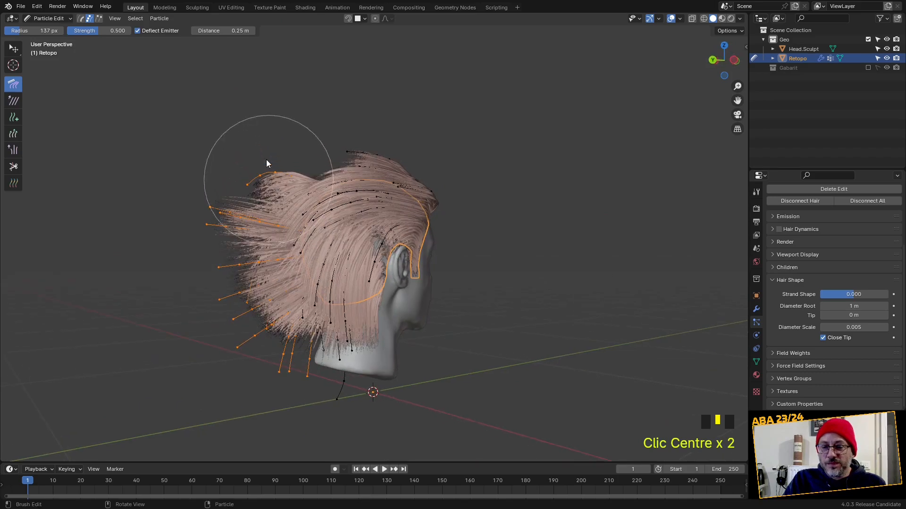
mouse_move(266, 164)
mouse_down()
mouse_move(233, 210)
mouse_move(235, 315)
mouse_move(253, 397)
mouse_move(273, 408)
mouse_up()
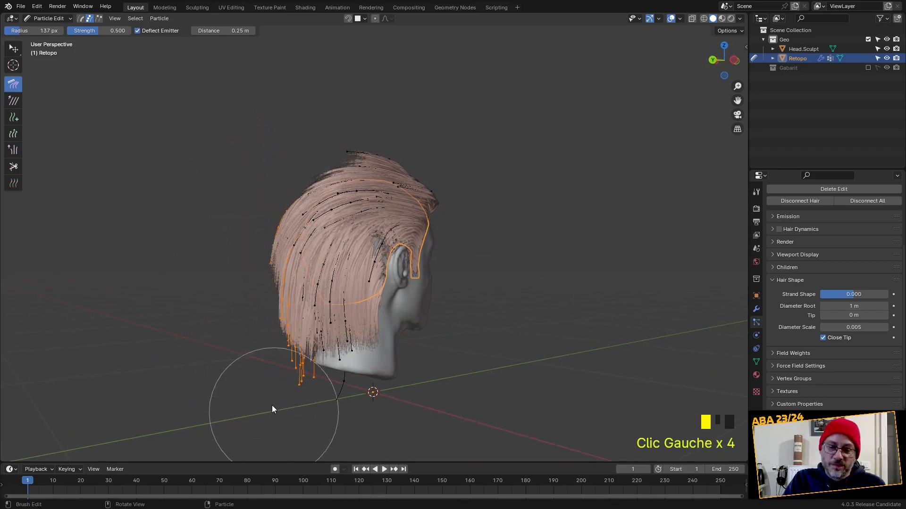
mouse_move(244, 166)
mouse_down()
mouse_move(250, 460)
mouse_move(283, 412)
mouse_up()
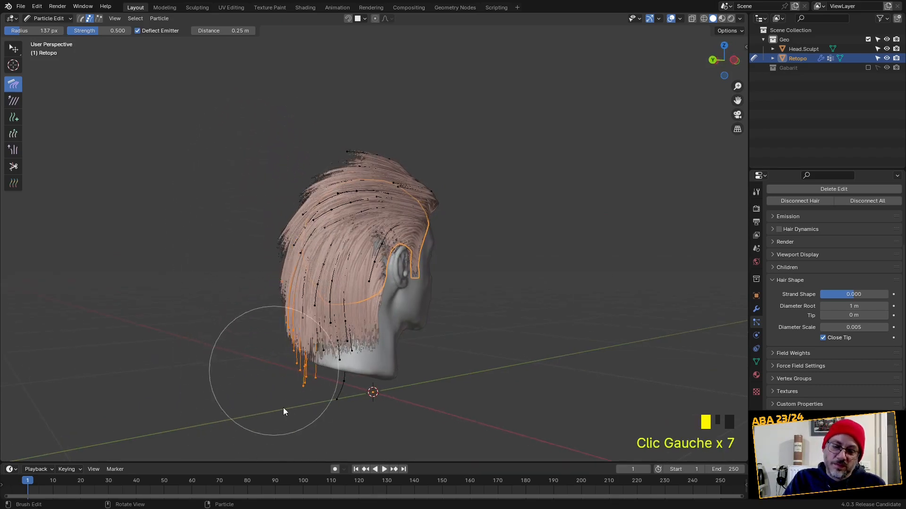
mouse_move(283, 411)
middle_down()
mouse_move(333, 428)
mouse_move(507, 426)
mouse_move(509, 407)
mouse_move(477, 413)
mouse_move(423, 375)
middle_up()
mouse_move(453, 330)
mouse_down()
mouse_move(463, 338)
mouse_move(451, 357)
mouse_up()
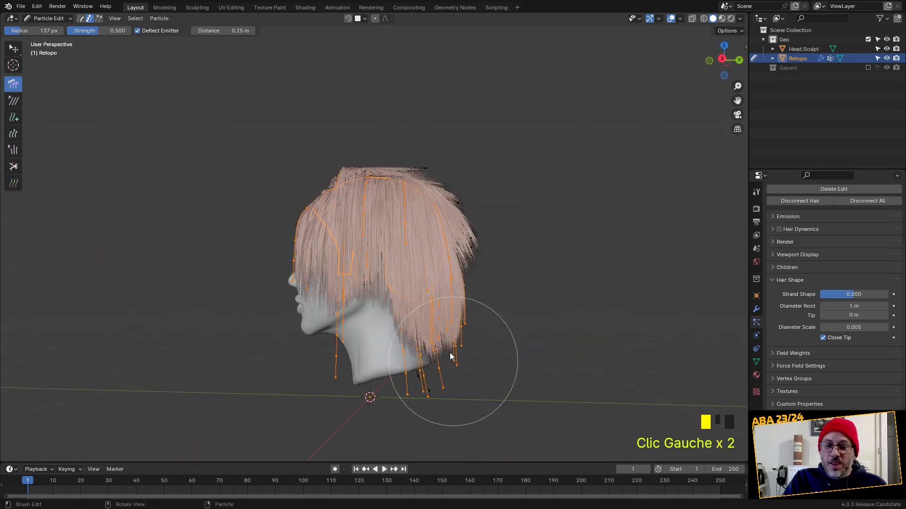
Comb the selected strands on the head's left side back from the forehead and temple, working from several angles.
middle_drag(450, 357, 560, 398)
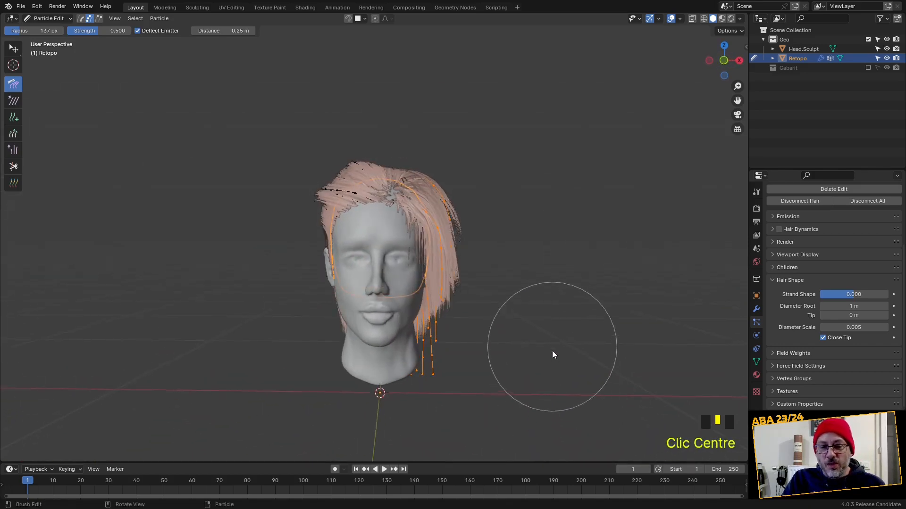
mouse_move(553, 355)
middle_down()
mouse_move(503, 326)
mouse_move(524, 346)
mouse_move(390, 234)
mouse_move(429, 258)
middle_up()
scroll(418, 209, up, 2)
mouse_move(418, 244)
mouse_down()
mouse_move(418, 232)
mouse_move(423, 245)
mouse_move(435, 236)
mouse_up()
mouse_move(435, 236)
middle_down()
mouse_move(470, 271)
mouse_move(499, 270)
middle_up()
mouse_move(485, 285)
mouse_down()
mouse_move(449, 250)
mouse_move(418, 251)
mouse_up()
mouse_move(418, 251)
middle_down()
mouse_move(436, 307)
mouse_move(415, 340)
mouse_move(325, 340)
mouse_move(332, 357)
mouse_move(286, 354)
mouse_move(278, 301)
mouse_move(313, 332)
middle_up()
drag(313, 332, 316, 330)
middle_drag(337, 369, 304, 290)
click(290, 259)
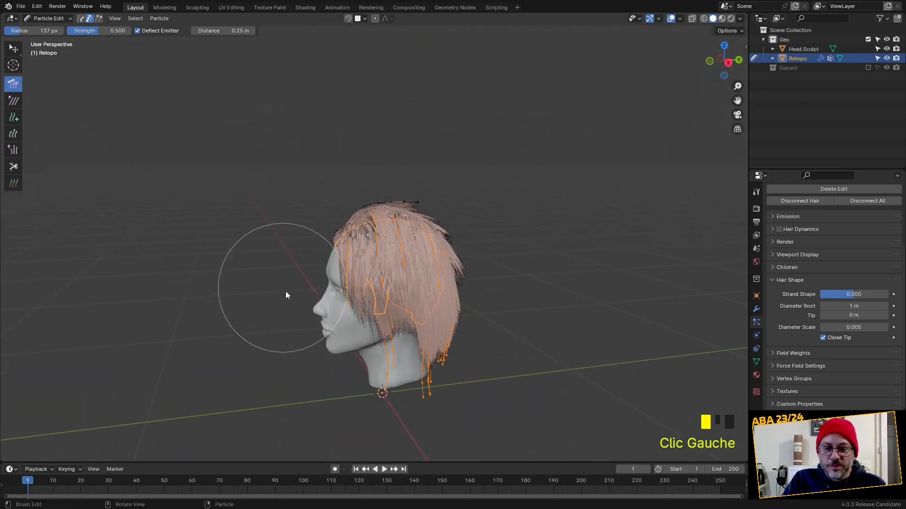
mouse_move(285, 290)
mouse_down()
mouse_move(331, 279)
mouse_move(343, 345)
mouse_up()
middle_drag(326, 341, 337, 244)
drag(336, 245, 327, 228)
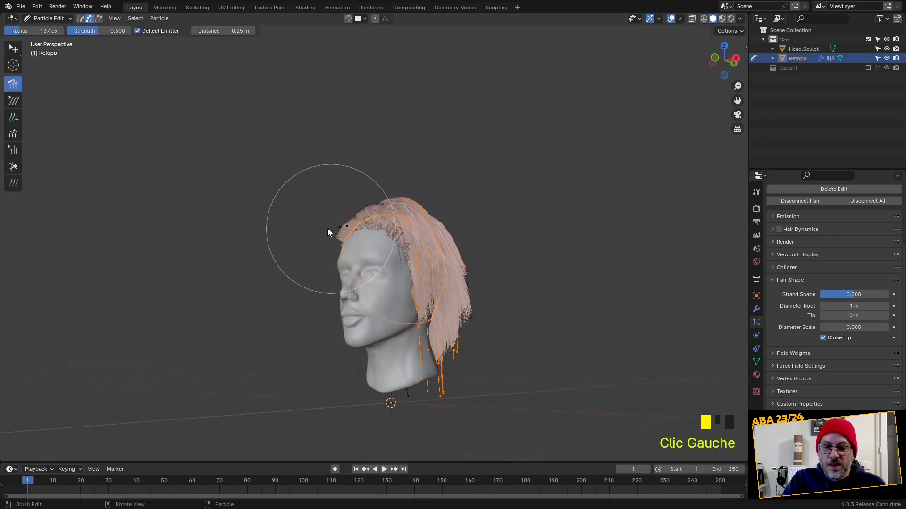
Comb the selected strands on the head's left side downward and inward toward the neck.
mouse_move(405, 239)
middle_down()
mouse_move(386, 343)
mouse_move(373, 353)
mouse_move(403, 368)
mouse_move(456, 268)
mouse_move(438, 211)
mouse_move(489, 222)
middle_up()
click(364, 390)
click(380, 347)
mouse_move(479, 198)
mouse_down()
mouse_move(493, 233)
mouse_move(492, 344)
mouse_up()
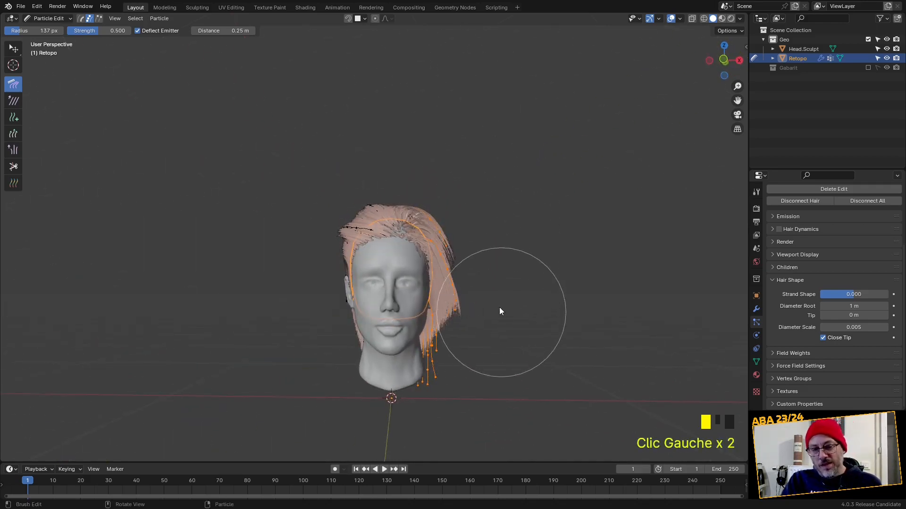
mouse_move(499, 307)
mouse_down()
mouse_move(470, 377)
mouse_move(487, 343)
mouse_move(462, 371)
mouse_up()
drag(484, 232, 507, 301)
Comb the selected strands around the front parting and left temple along the hairline.
scroll(410, 242, up, 4)
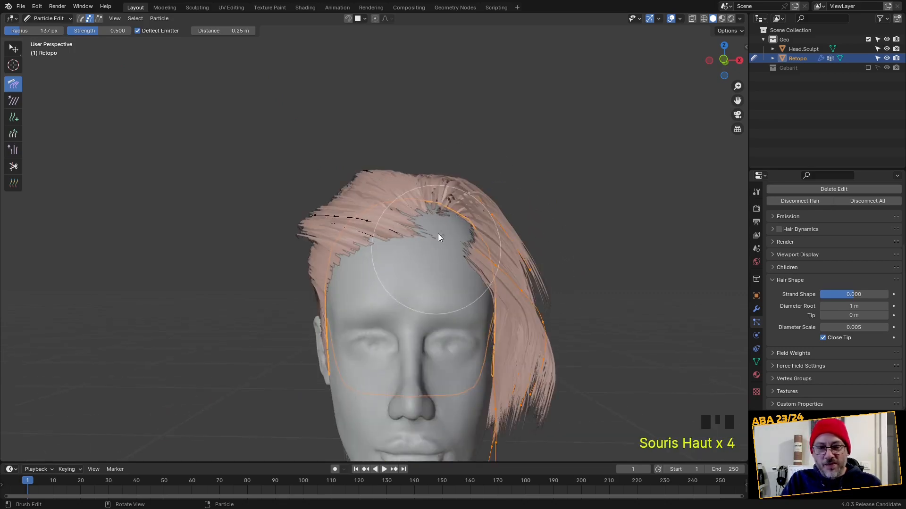
mouse_move(439, 234)
mouse_down()
mouse_move(467, 259)
mouse_move(454, 287)
mouse_up()
scroll(472, 282, up, 4)
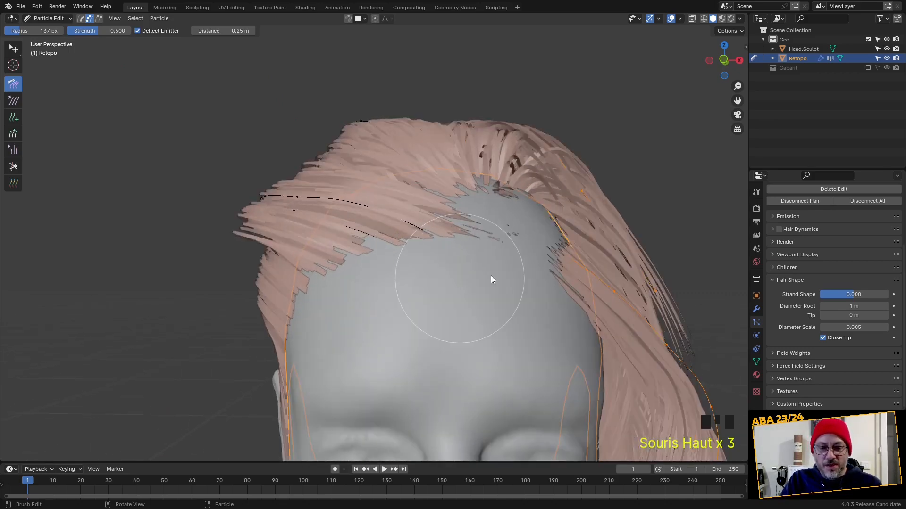
mouse_move(610, 307)
mouse_down()
mouse_move(547, 233)
mouse_move(608, 282)
mouse_up()
scroll(608, 282, down, 5)
middle_drag(608, 282, 480, 263)
scroll(361, 227, down, 1)
drag(369, 242, 348, 217)
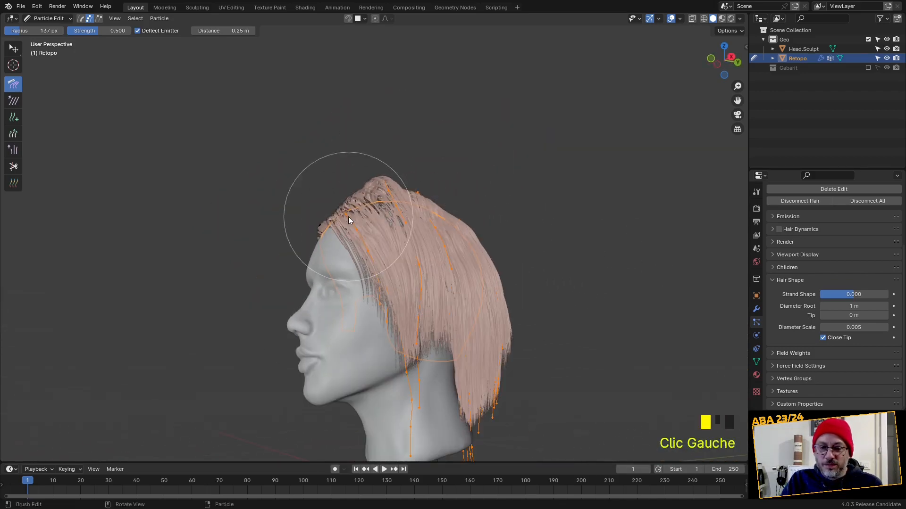
Turn off the display of child hairs in the particle editing options so only the guide strands show.
mouse_move(348, 217)
middle_down()
mouse_move(483, 258)
mouse_move(516, 228)
mouse_move(519, 259)
mouse_move(449, 254)
mouse_move(465, 263)
mouse_move(461, 238)
middle_up()
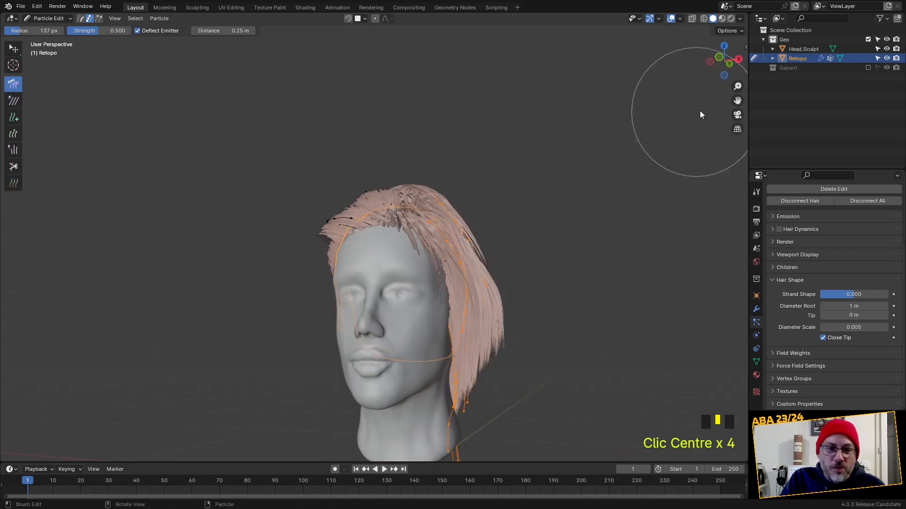
click(730, 30)
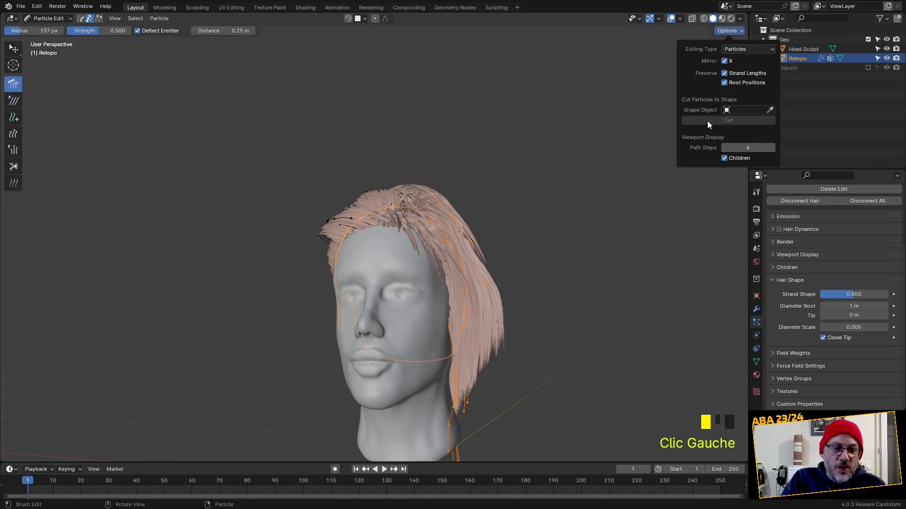
click(724, 159)
mouse_move(525, 199)
middle_down()
mouse_move(434, 206)
mouse_move(440, 223)
mouse_move(485, 251)
mouse_move(522, 257)
mouse_move(570, 224)
mouse_move(532, 218)
mouse_move(538, 239)
mouse_move(548, 189)
mouse_move(539, 224)
mouse_move(522, 208)
middle_up()
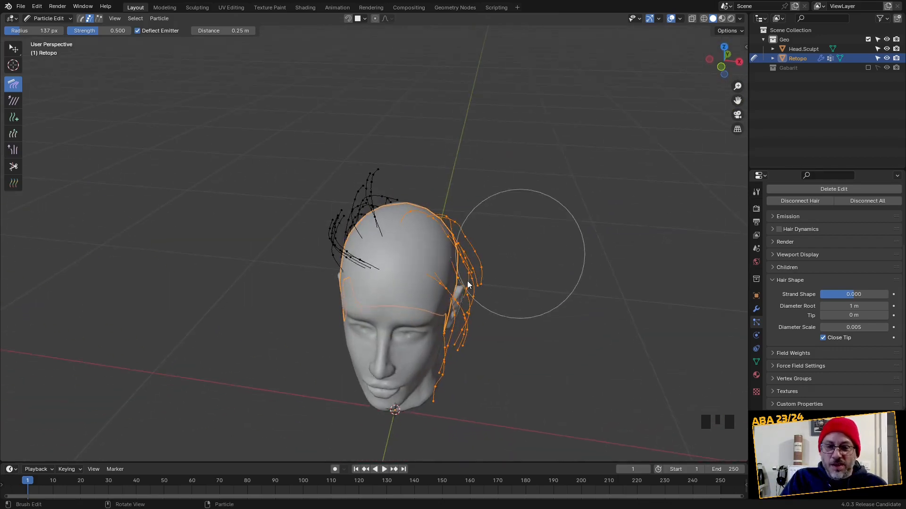
middle_drag(417, 243, 353, 240)
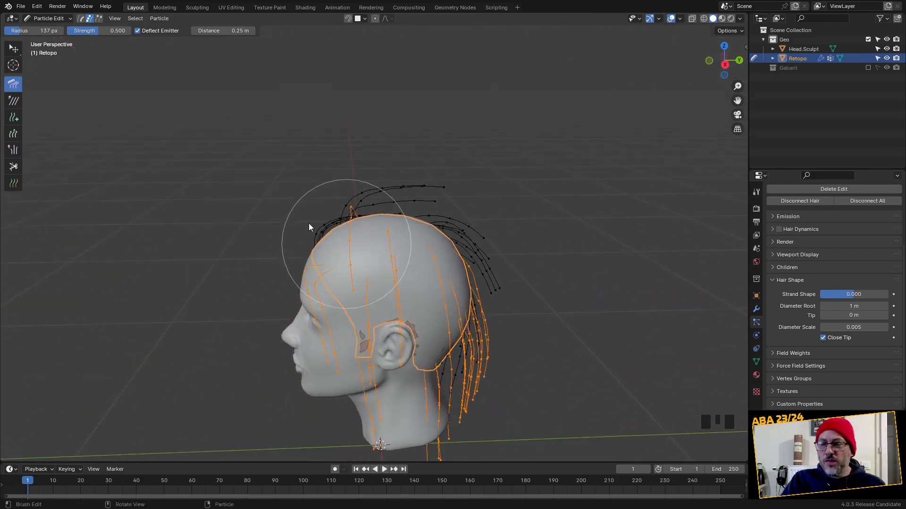
Try adding ten guide strands at once on top of the scalp with the Add brush.
click(14, 119)
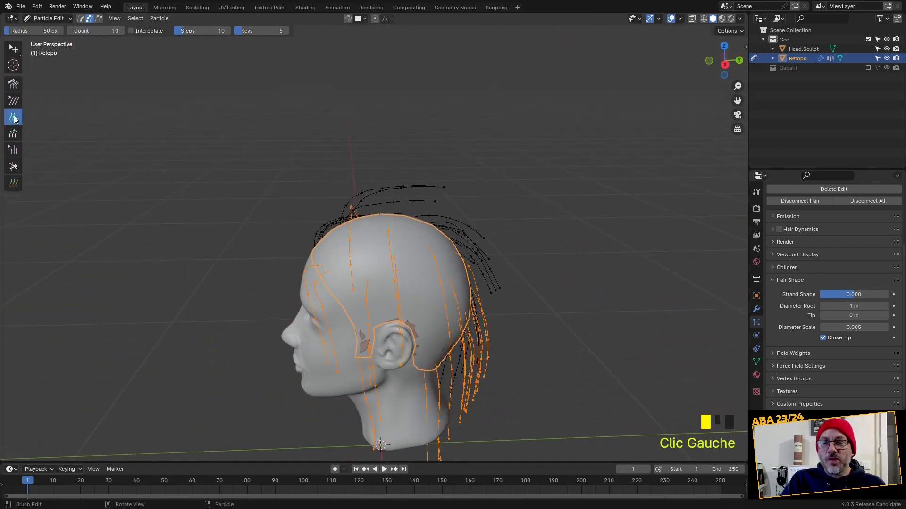
middle_drag(367, 241, 414, 268)
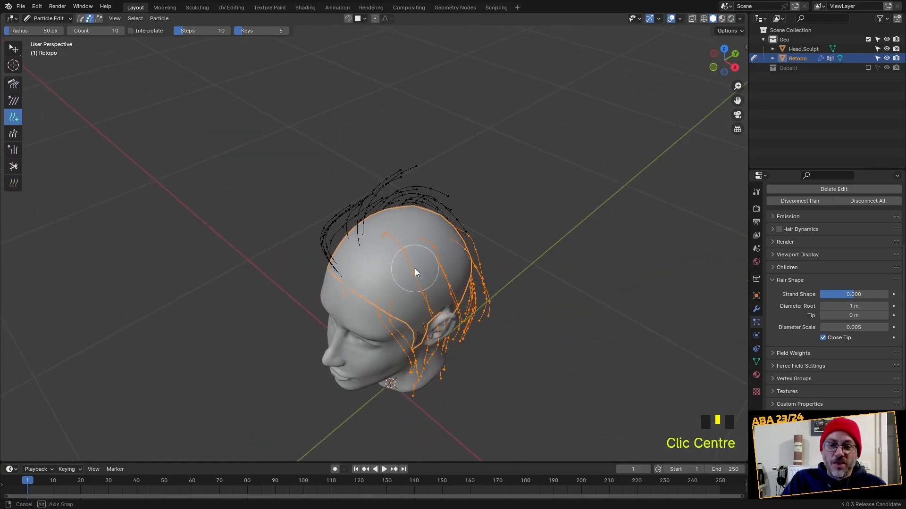
click(400, 226)
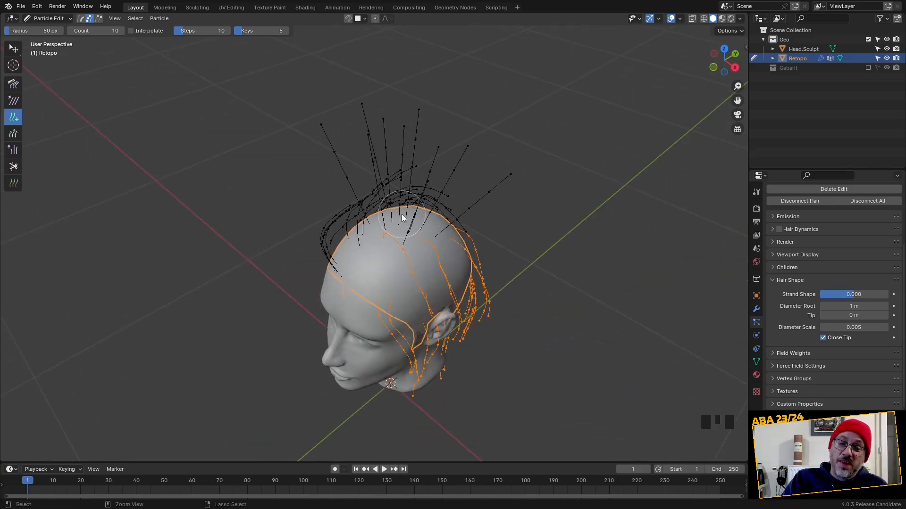
key(ctrl+z)
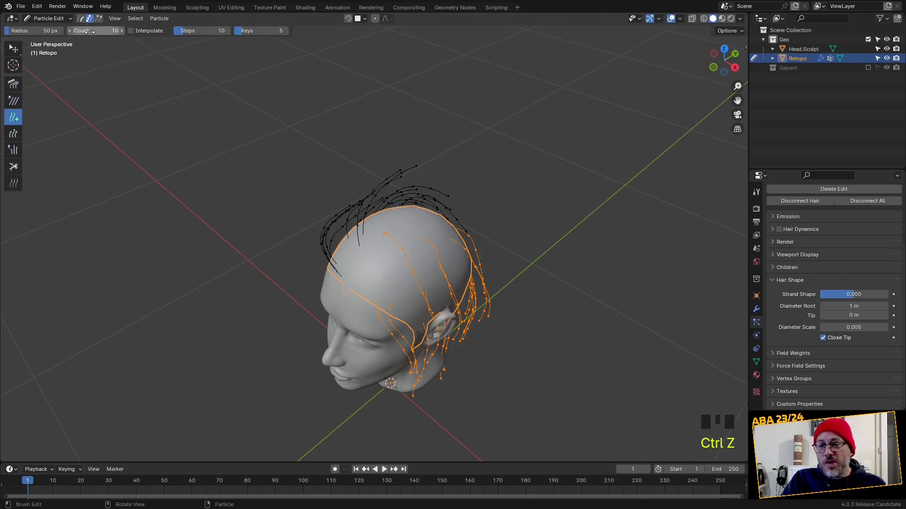
Set the Add brush count to 1 and try placing a single strand on top of the scalp.
drag(90, 31, 67, 31)
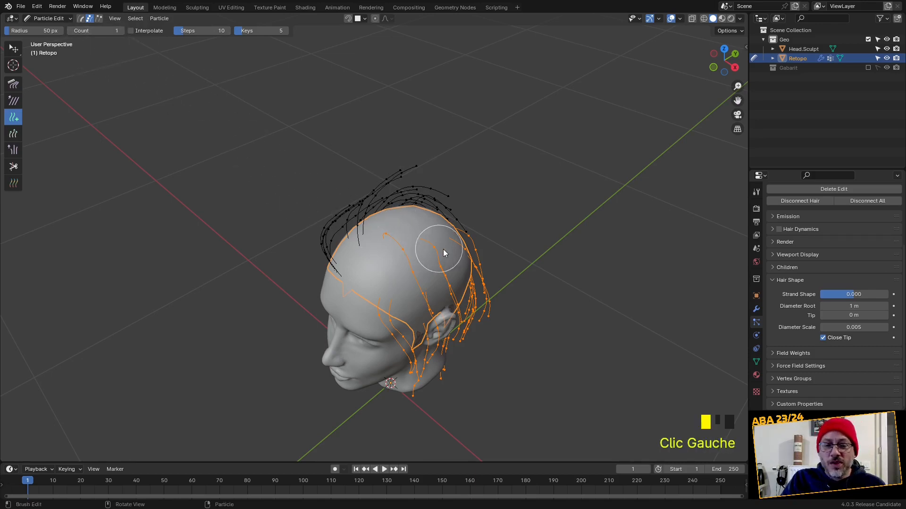
click(408, 222)
middle_drag(408, 223, 486, 193)
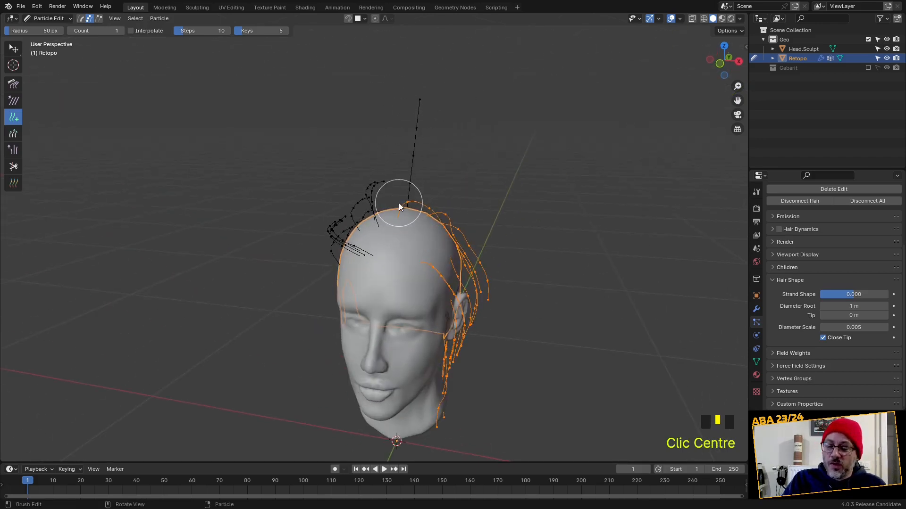
key(ctrl+z)
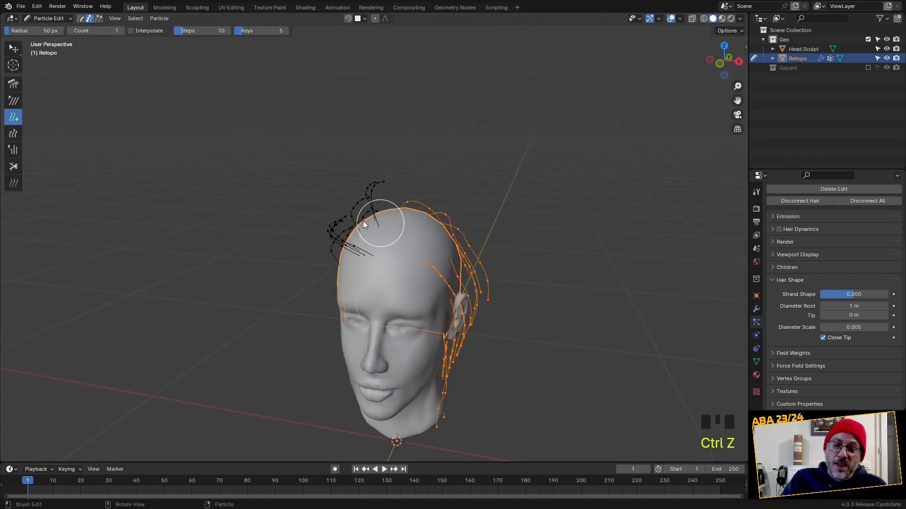
Turn on Interpolate for the Add brush and add one guide strand on the front of the scalp.
click(131, 31)
middle_drag(189, 111, 367, 200)
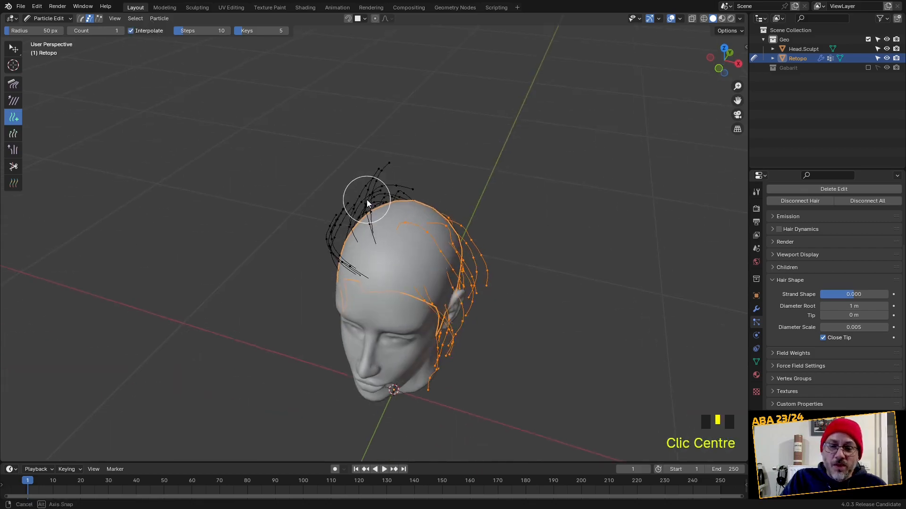
click(399, 258)
mouse_move(398, 259)
middle_down()
mouse_move(447, 208)
mouse_move(474, 211)
mouse_move(519, 241)
mouse_move(474, 291)
mouse_move(467, 287)
mouse_move(477, 226)
mouse_move(474, 253)
mouse_move(505, 226)
mouse_move(508, 209)
mouse_move(489, 191)
mouse_move(401, 210)
mouse_move(394, 243)
mouse_move(459, 272)
mouse_move(522, 265)
middle_up()
Deselect all guide strands and add interpolated strands on the upper front of the scalp.
key(alt+z)
key(alt+z)
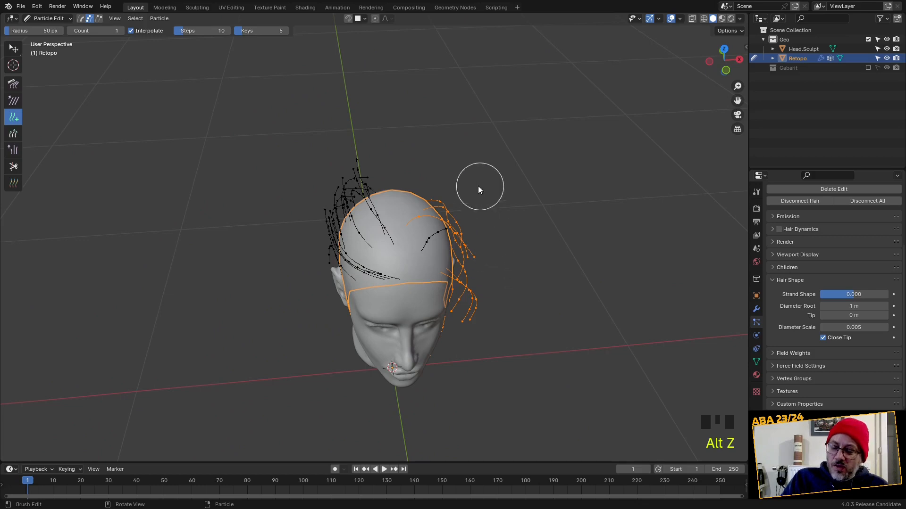
key(alt+z)
middle_drag(496, 207, 486, 163)
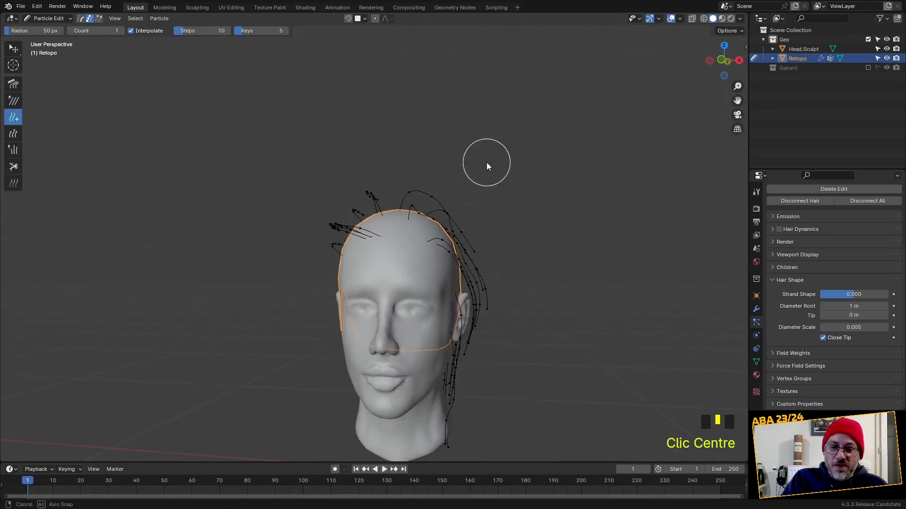
click(414, 229)
click(396, 225)
Add several interpolated guide strands along the middle and back of the crown.
mouse_move(395, 220)
middle_down()
mouse_move(441, 262)
mouse_move(411, 245)
mouse_move(404, 222)
middle_up()
click(406, 210)
click(403, 183)
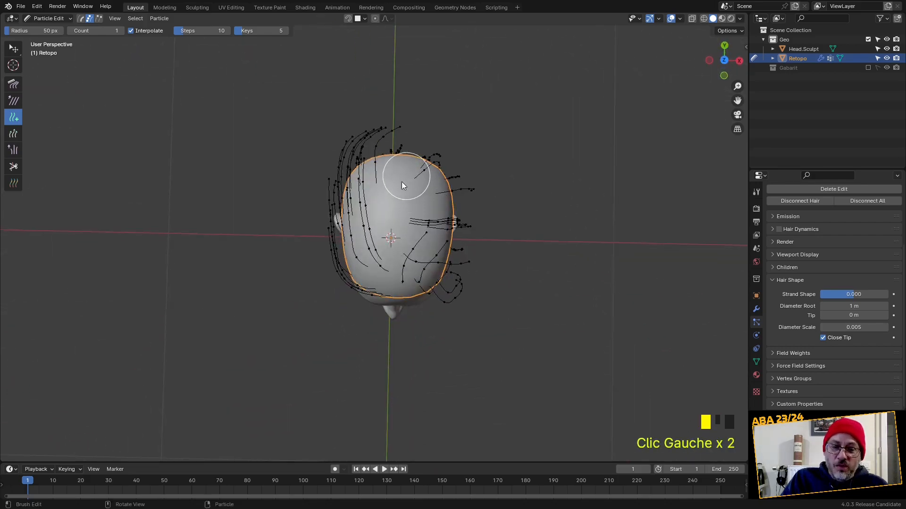
click(409, 215)
click(410, 216)
click(401, 204)
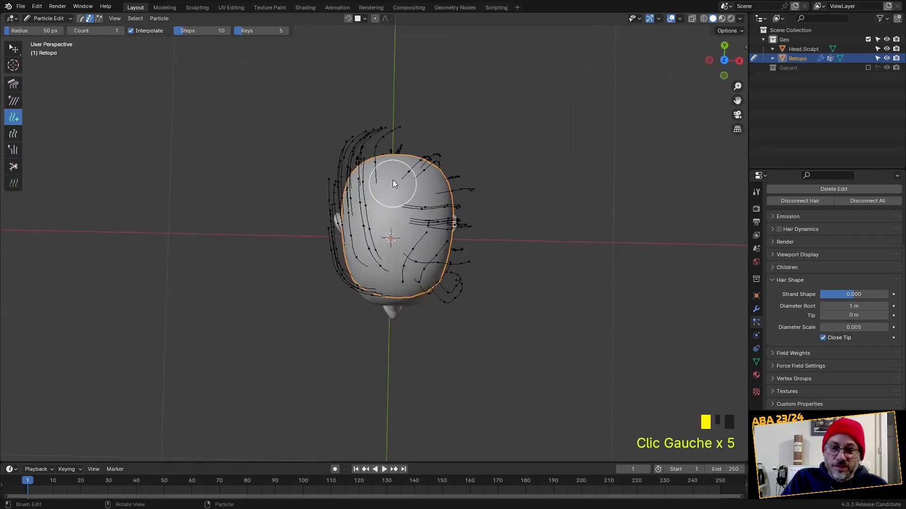
click(392, 180)
middle_drag(392, 180, 336, 202)
scroll(336, 202, up, 3)
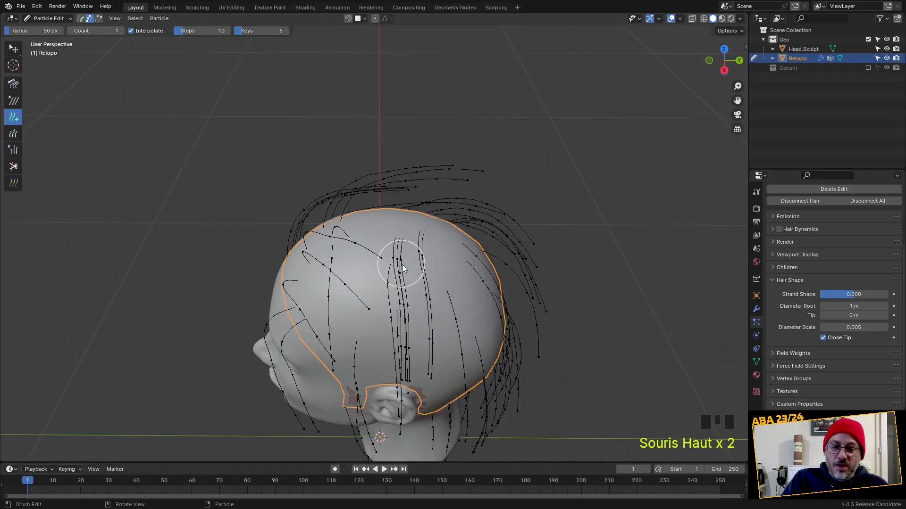
Use the Comb brush to adjust the strands on the front left of the scalp.
middle_drag(433, 254, 508, 225)
scroll(457, 255, down, 3)
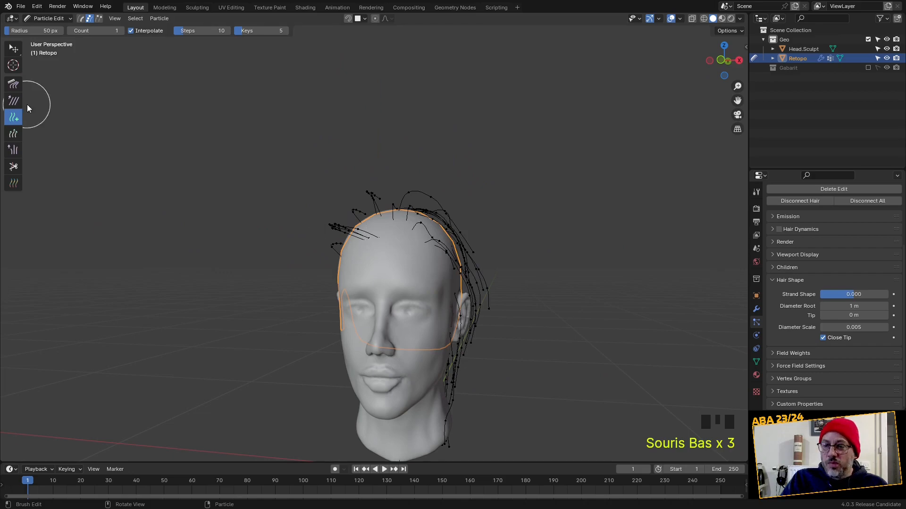
click(13, 85)
drag(443, 251, 441, 238)
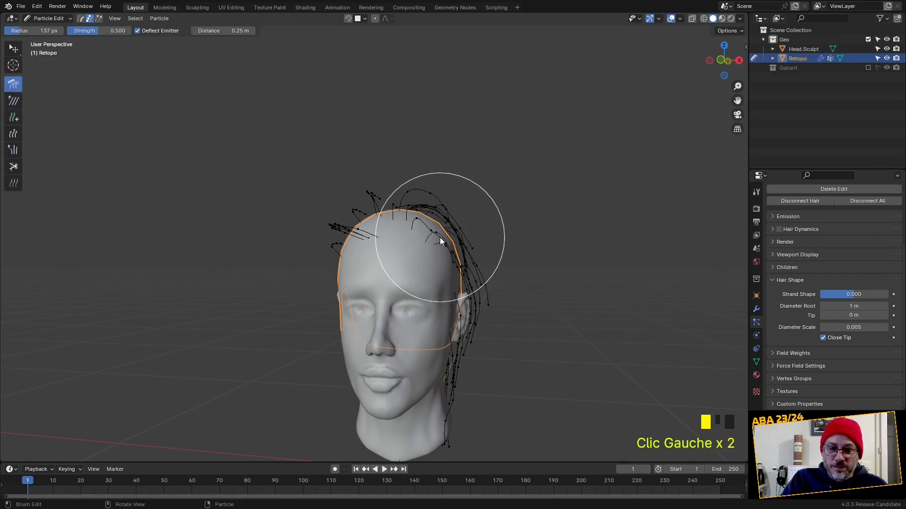
mouse_move(441, 239)
middle_down()
mouse_move(505, 247)
mouse_move(452, 281)
mouse_move(479, 307)
middle_up()
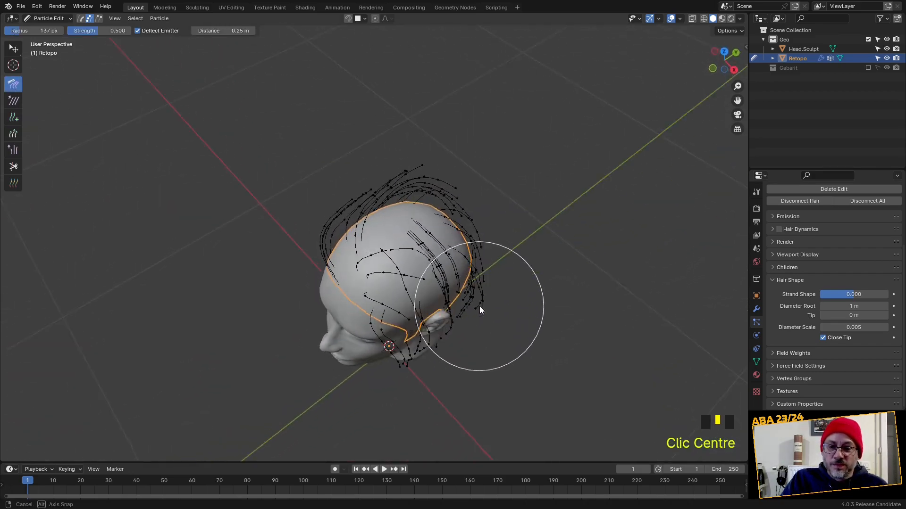
Lasso points of the two stray strands lying across the upper left scalp and extend the selection to the whole strands.
scroll(457, 300, up, 2)
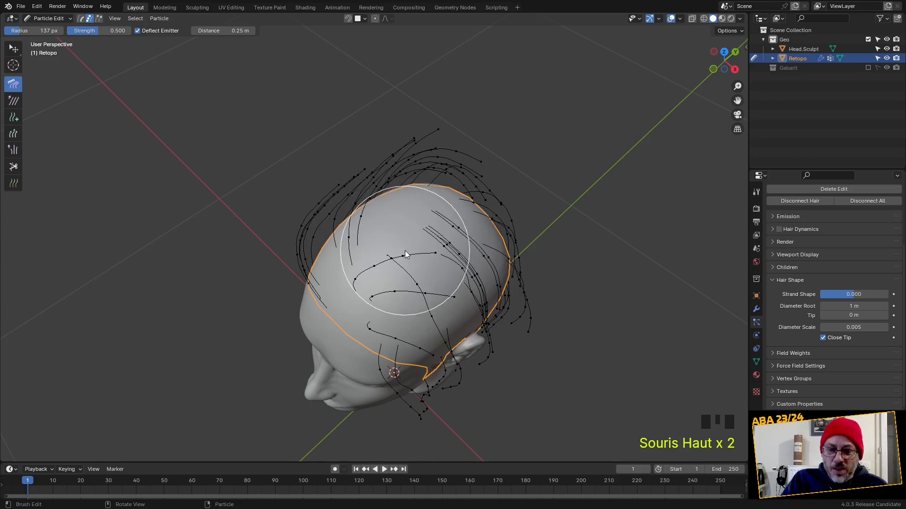
ctrl+right_drag(405, 250, 408, 262)
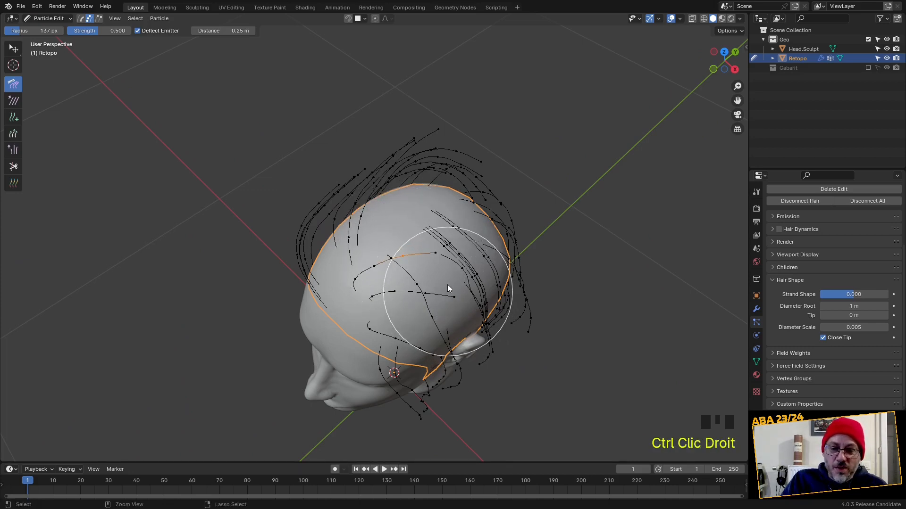
mouse_move(447, 285)
ctrl+right_down()
mouse_move(461, 307)
mouse_move(458, 290)
ctrl+right_up()
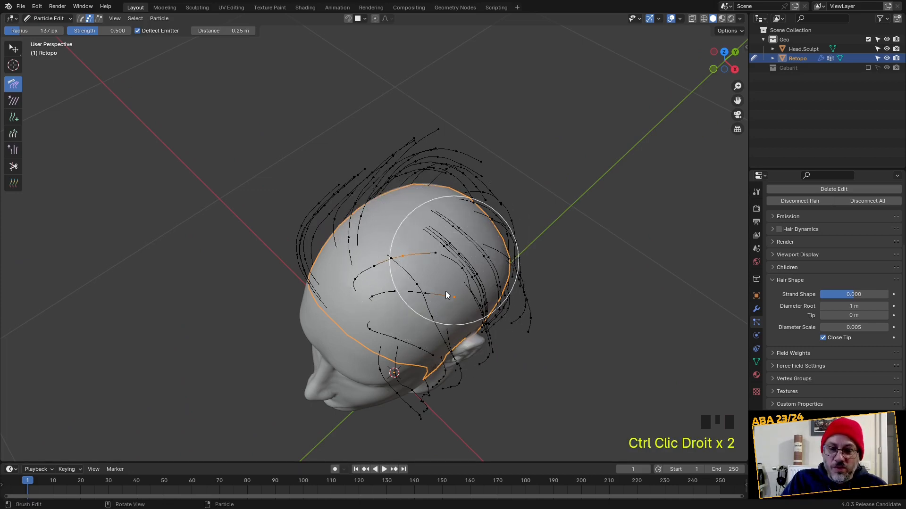
middle_drag(477, 263, 460, 210)
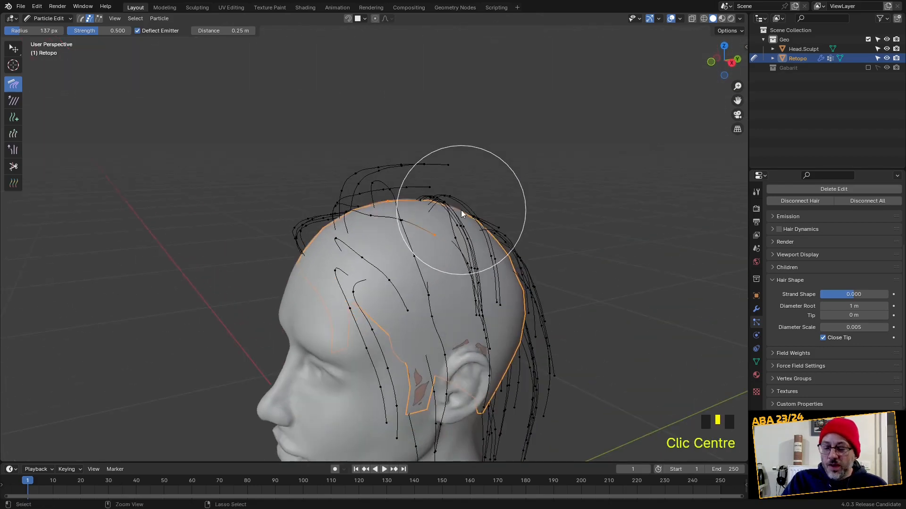
key(ctrl+l)
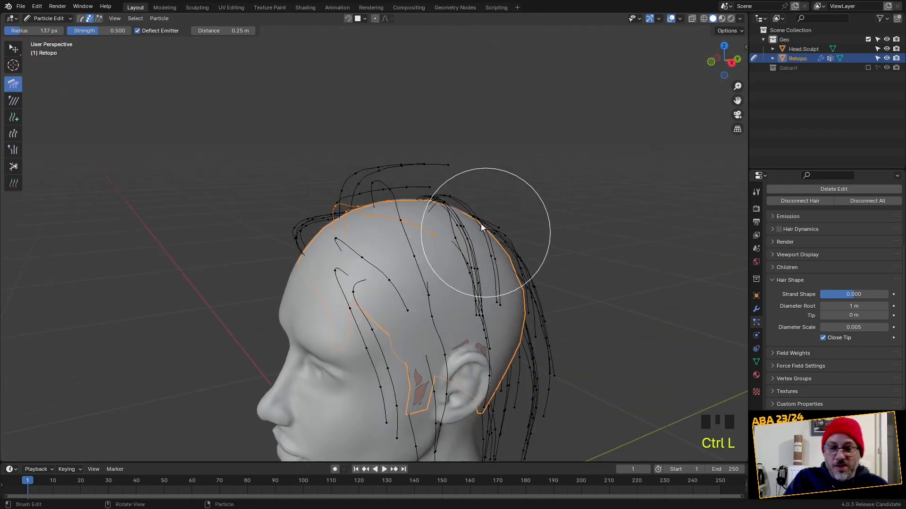
Try combing the two selected strands upward and forward away from the scalp.
middle_drag(441, 236, 414, 213)
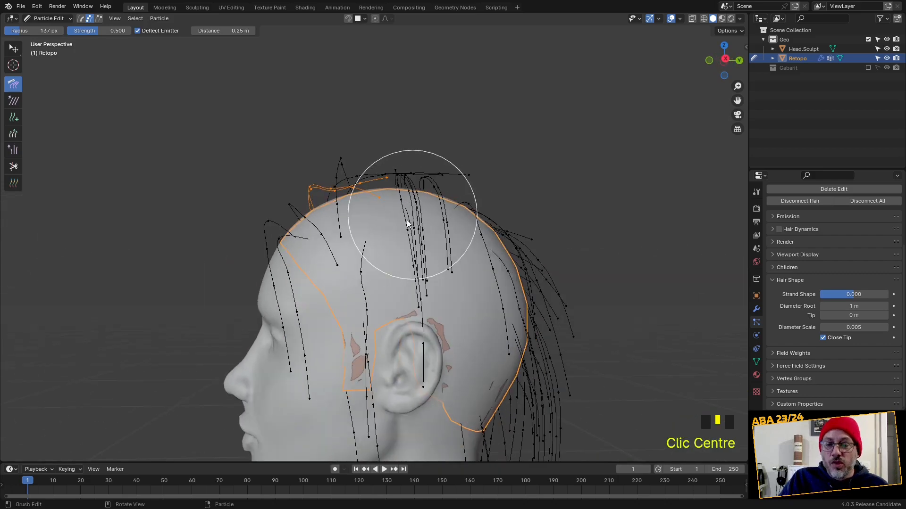
drag(415, 212, 277, 68)
drag(350, 217, 264, 94)
drag(297, 192, 258, 111)
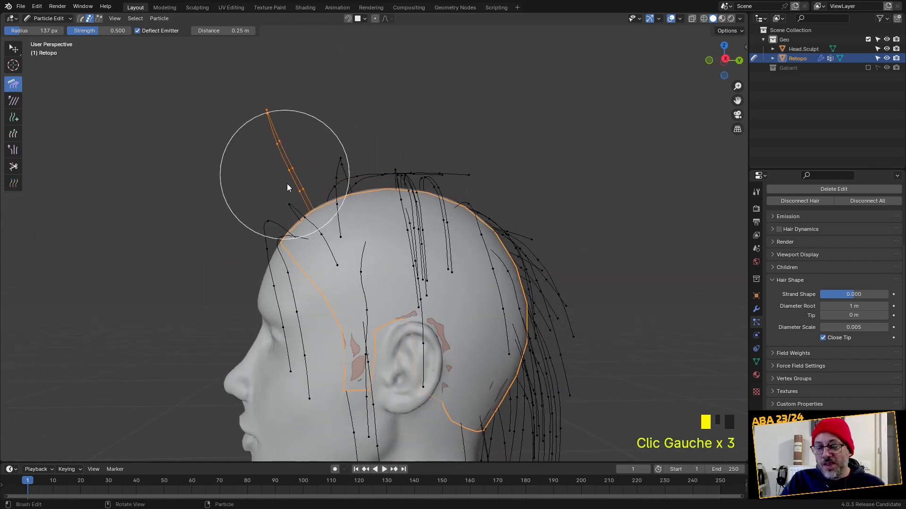
key(ctrl+z)
key(ctrl+z)
key(ctrl+z)
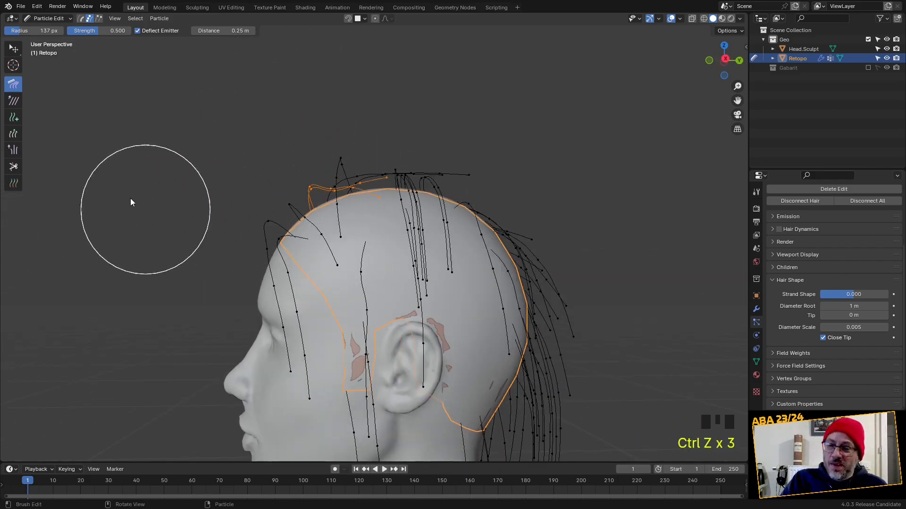
Raise the two selected strands off the scalp with the Puff brush in Add mode.
click(14, 150)
mouse_move(317, 193)
mouse_down()
mouse_move(397, 188)
mouse_move(392, 145)
mouse_move(377, 146)
mouse_up()
click(307, 186)
click(303, 111)
click(305, 101)
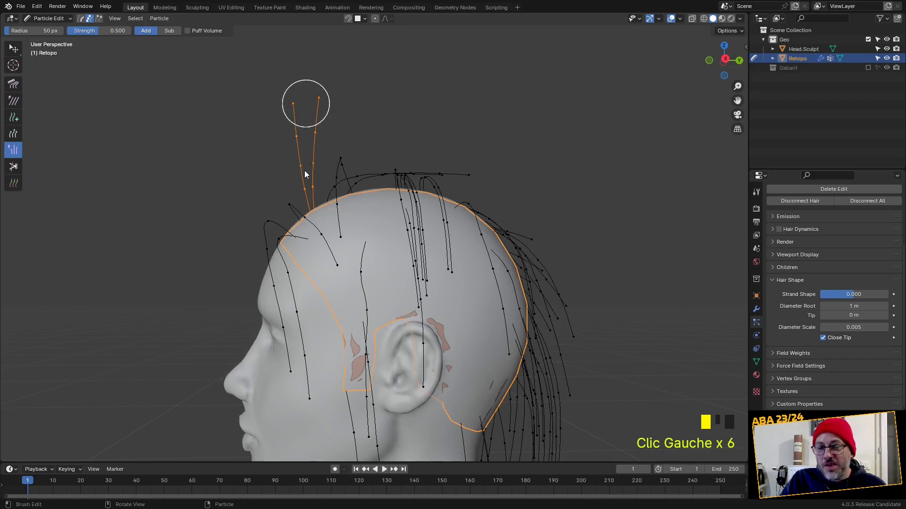
click(283, 100)
click(281, 113)
middle_drag(278, 152, 385, 191)
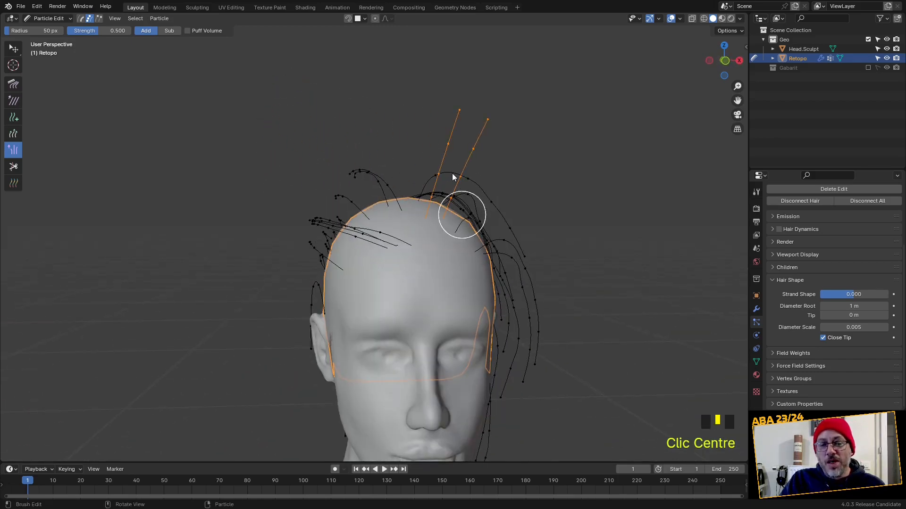
Comb the two raised strands over to the left side of the head and downward with the Comb brush.
click(12, 85)
middle_drag(321, 169, 309, 151)
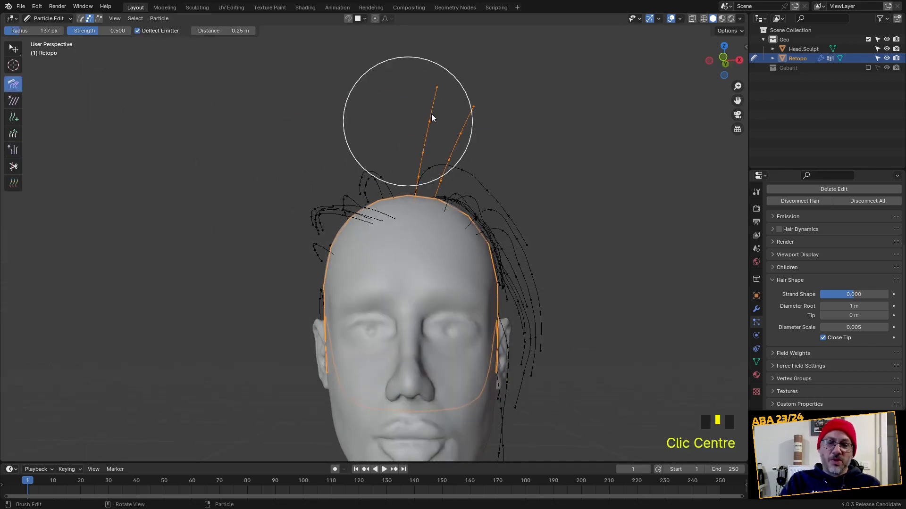
drag(427, 99, 523, 132)
drag(456, 118, 572, 186)
mouse_move(543, 139)
mouse_down()
mouse_move(558, 219)
mouse_move(549, 226)
mouse_up()
middle_drag(549, 228, 418, 276)
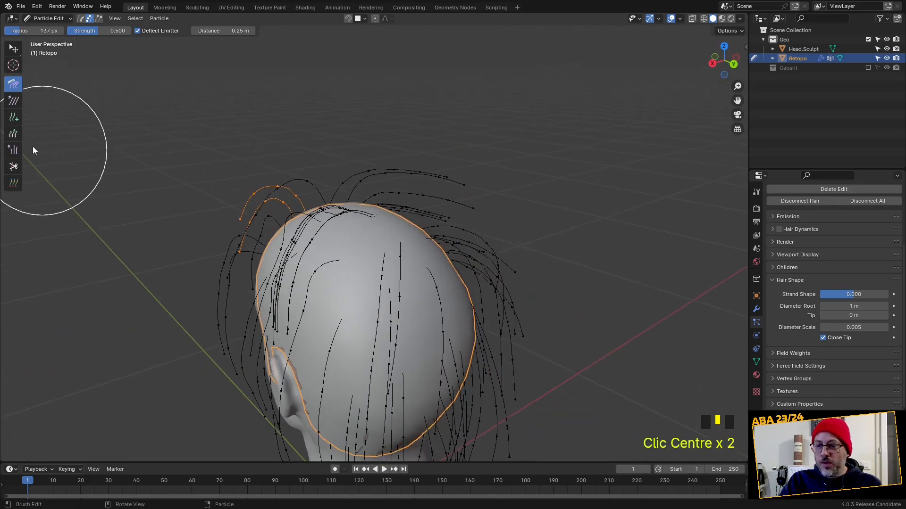
Lengthen the two selected front strands with the Length brush in Grow mode.
click(13, 135)
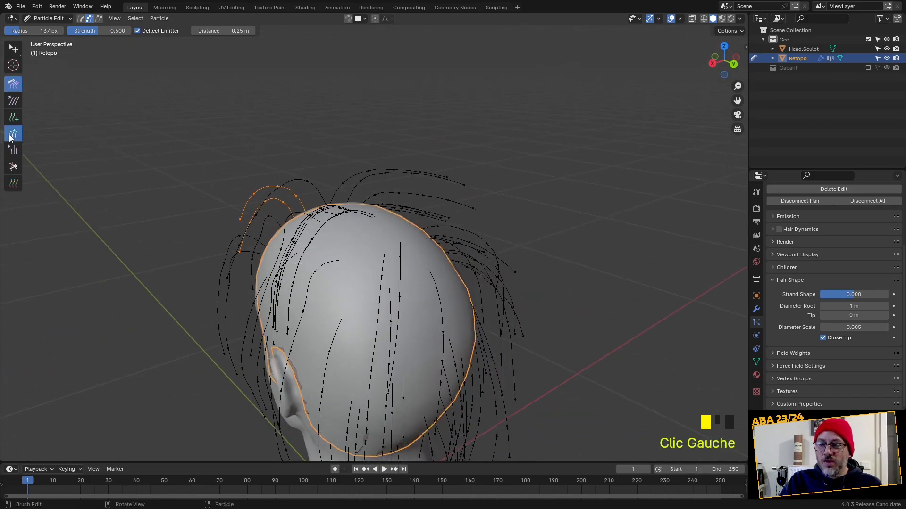
click(243, 229)
click(222, 204)
click(221, 208)
click(221, 215)
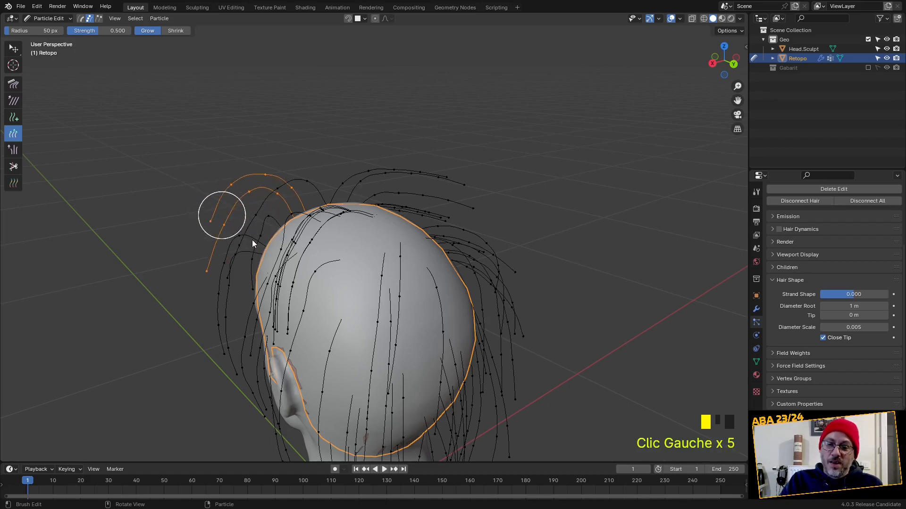
click(208, 254)
click(195, 239)
Shorten the two selected front strands with the Length brush's inverted Shrink effect.
mouse_move(226, 259)
middle_down()
mouse_move(319, 248)
mouse_move(453, 193)
middle_up()
shift+click(493, 155)
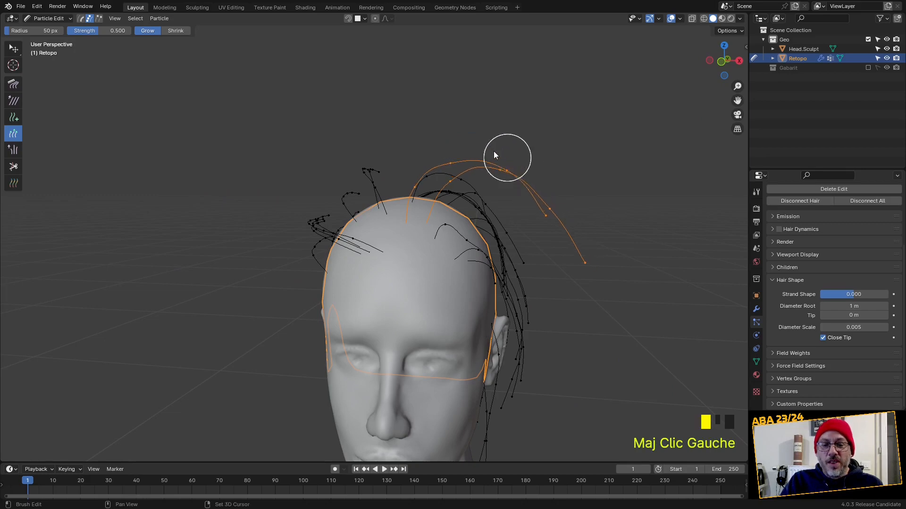
shift+click(497, 168)
click(508, 180)
Comb the two selected front strands outward and down from the forehead, and back toward the left ear.
middle_drag(508, 180, 517, 244)
scroll(485, 213, down, 2)
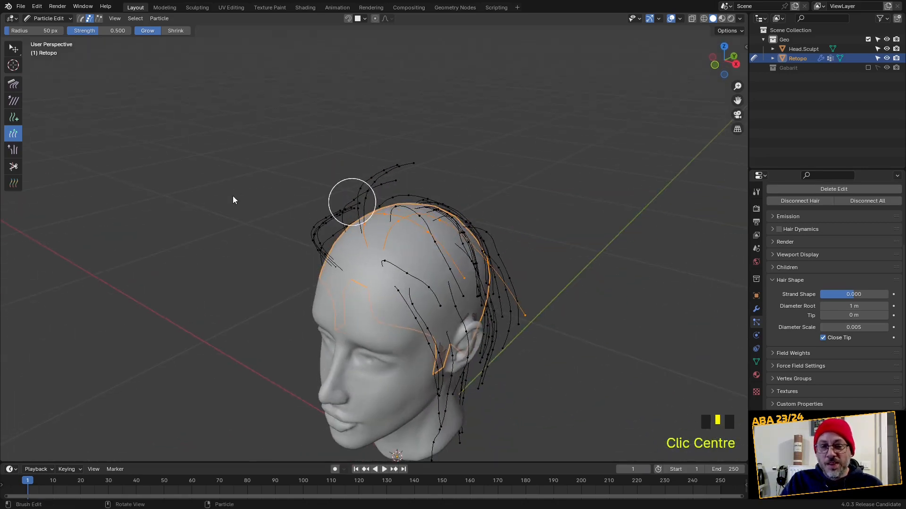
click(13, 84)
mouse_move(244, 196)
middle_down()
mouse_move(311, 253)
mouse_move(528, 282)
middle_up()
mouse_move(479, 263)
mouse_down()
mouse_move(494, 292)
mouse_move(536, 283)
mouse_up()
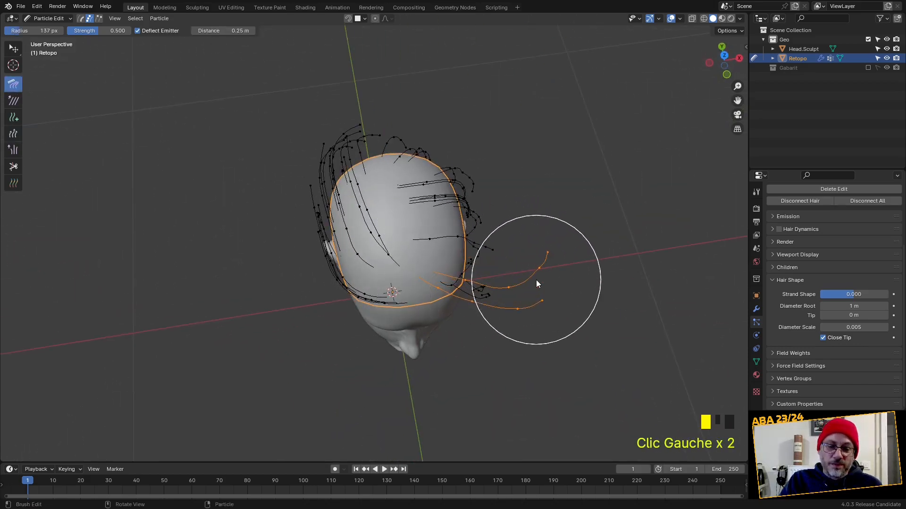
mouse_move(536, 283)
middle_down()
mouse_move(489, 249)
mouse_move(352, 235)
mouse_move(283, 211)
middle_up()
mouse_move(283, 211)
mouse_down()
mouse_move(242, 202)
mouse_move(222, 235)
mouse_move(214, 348)
mouse_up()
drag(211, 289, 248, 366)
mouse_move(262, 371)
middle_down()
mouse_move(398, 390)
mouse_move(418, 366)
mouse_move(354, 329)
middle_up()
drag(354, 329, 453, 362)
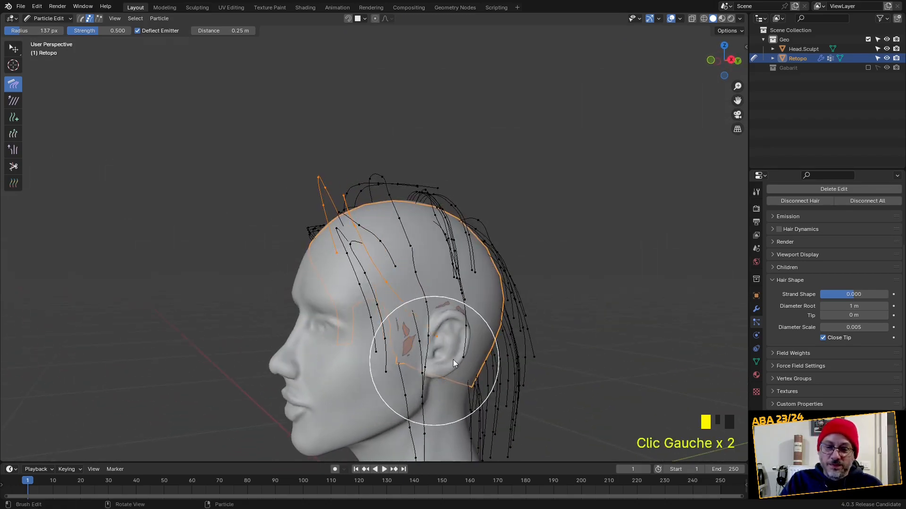
mouse_move(315, 262)
mouse_down()
mouse_move(366, 292)
mouse_move(418, 293)
mouse_up()
Refine the curve of the two selected strands with the Comb brush, arching them at the hairline and letting them fall past the temple.
mouse_move(418, 293)
middle_down()
mouse_move(452, 213)
mouse_move(497, 200)
middle_up()
drag(497, 200, 536, 186)
mouse_move(476, 168)
mouse_down()
mouse_move(579, 272)
mouse_move(554, 355)
mouse_up()
drag(416, 254, 400, 216)
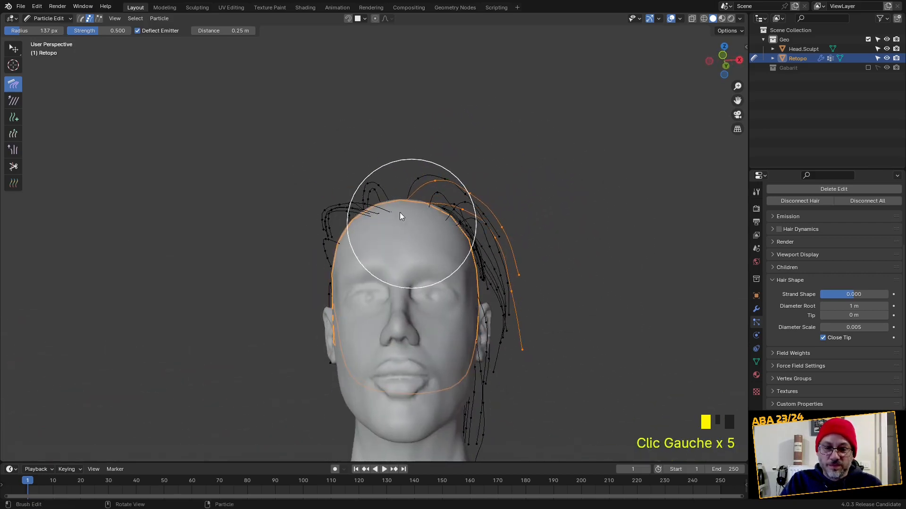
scroll(451, 225, up, 3)
drag(508, 184, 501, 166)
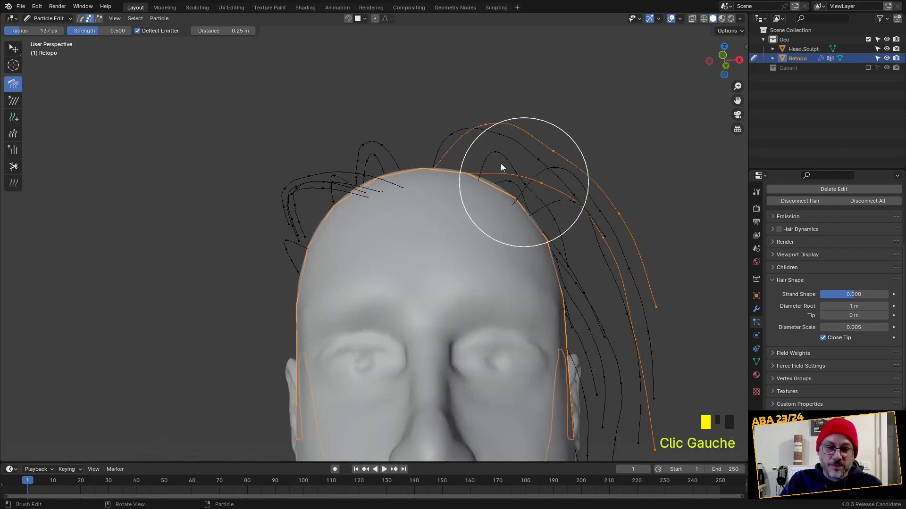
mouse_move(606, 219)
middle_down()
mouse_move(542, 246)
mouse_move(487, 307)
mouse_move(410, 304)
middle_up()
scroll(487, 307, down, 3)
mouse_move(315, 302)
mouse_down()
mouse_move(327, 326)
mouse_move(361, 334)
mouse_up()
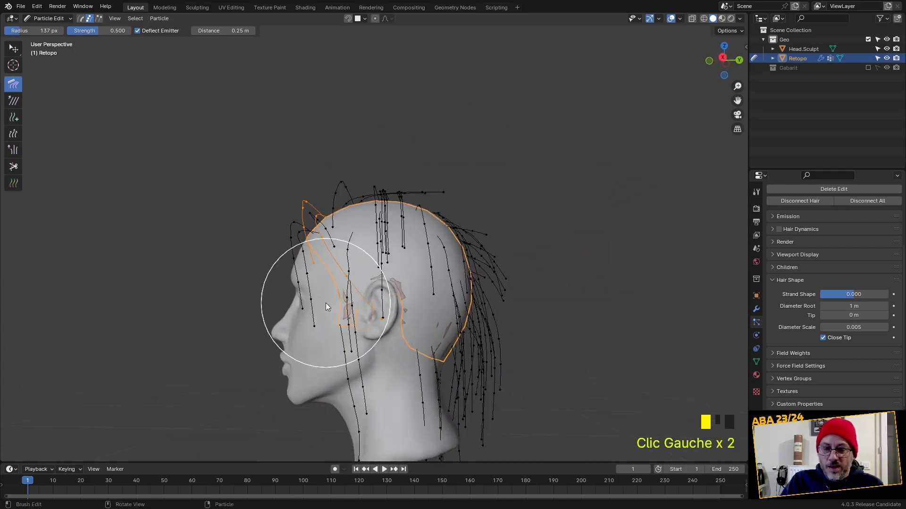
Display the child hairs in particle edit mode and comb the selected strands slightly back over the left temple.
middle_drag(326, 306, 461, 262)
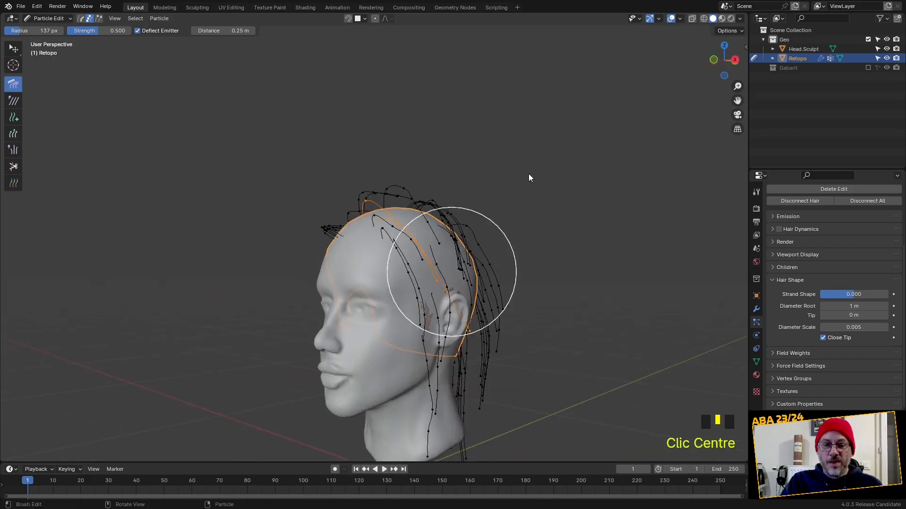
click(731, 34)
click(724, 160)
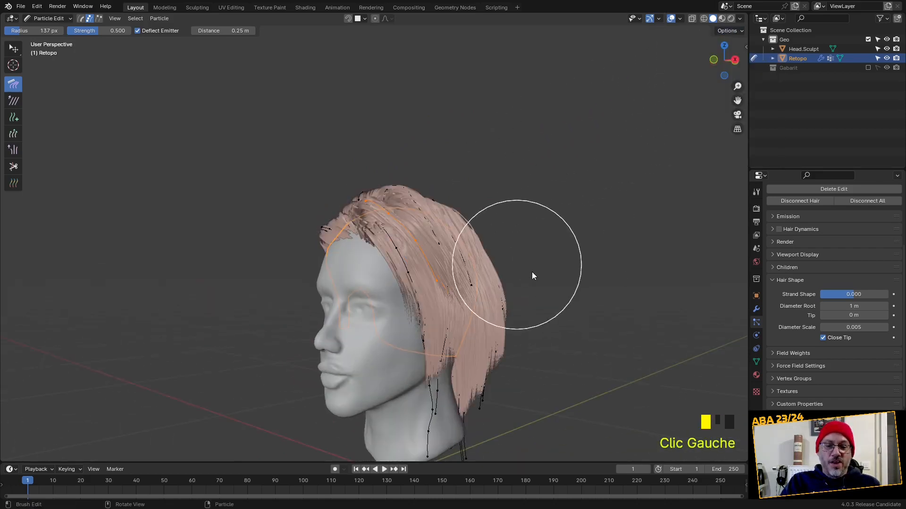
mouse_move(532, 276)
middle_down()
mouse_move(482, 269)
mouse_move(364, 323)
middle_up()
drag(364, 324, 389, 326)
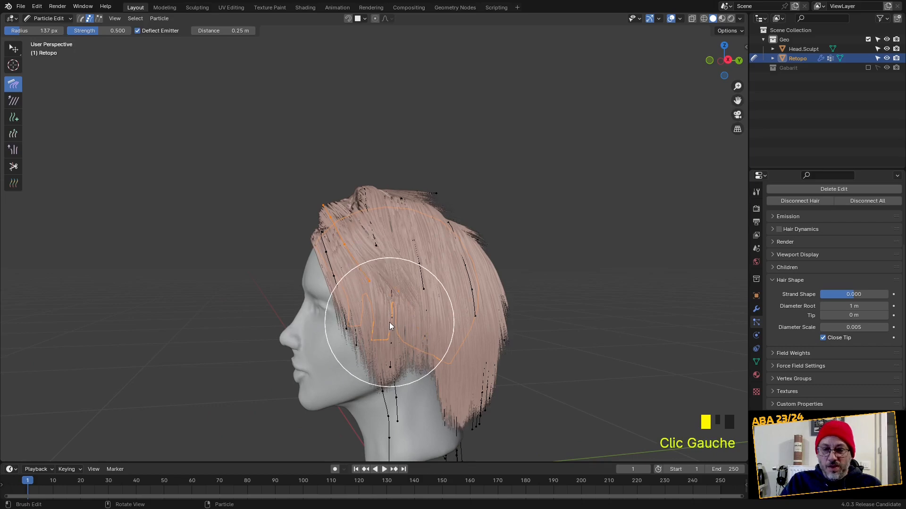
Deselect all strands and comb the hair on the back of the head downward to follow the skull.
middle_drag(409, 311, 468, 339)
middle_drag(524, 359, 639, 339)
key(a)
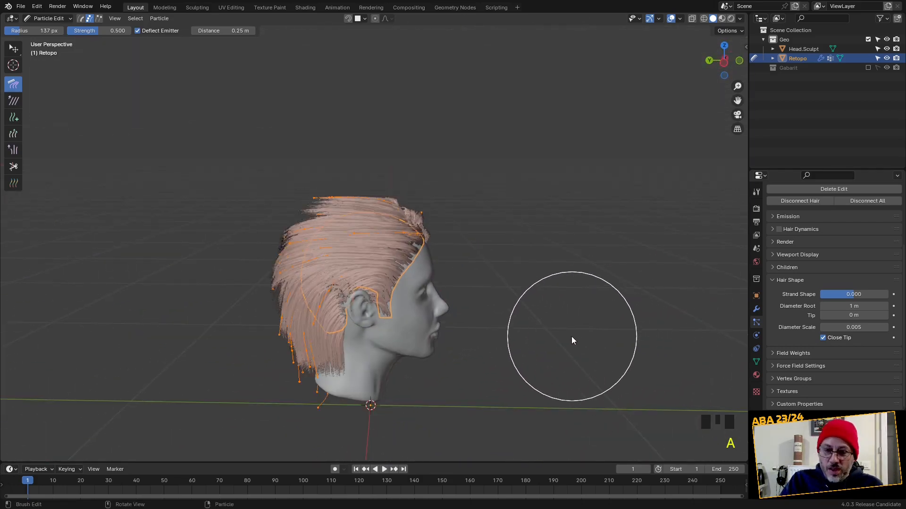
key(a)
key(a)
mouse_move(303, 183)
mouse_down()
mouse_move(288, 183)
mouse_move(276, 233)
mouse_move(261, 350)
mouse_move(247, 330)
mouse_move(262, 349)
mouse_up()
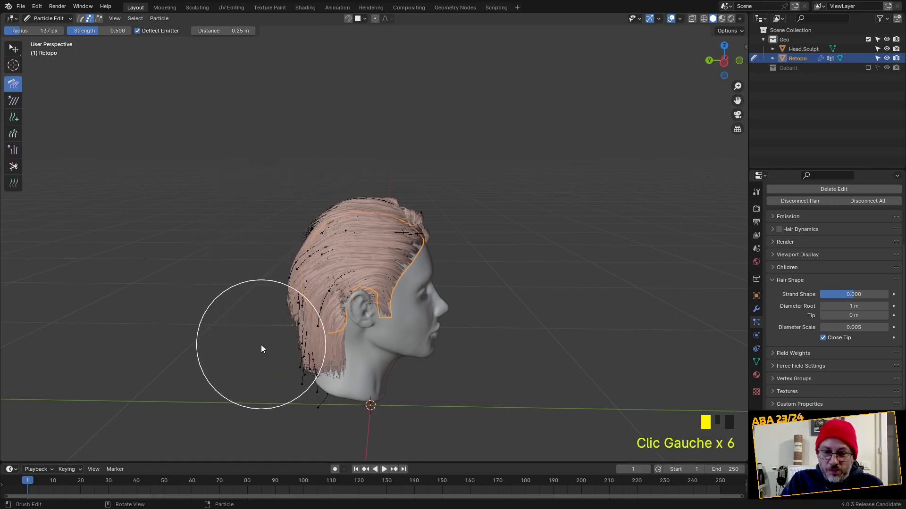
Touch up the hair across the crown and the right side of the head with the Comb brush.
mouse_move(261, 349)
middle_down()
mouse_move(339, 409)
mouse_move(440, 405)
mouse_move(480, 363)
mouse_move(472, 351)
middle_up()
mouse_move(401, 228)
mouse_down()
mouse_move(405, 242)
mouse_move(409, 235)
mouse_up()
mouse_move(409, 235)
middle_down()
mouse_move(421, 286)
mouse_move(380, 291)
mouse_move(254, 259)
mouse_move(200, 263)
mouse_move(361, 333)
middle_up()
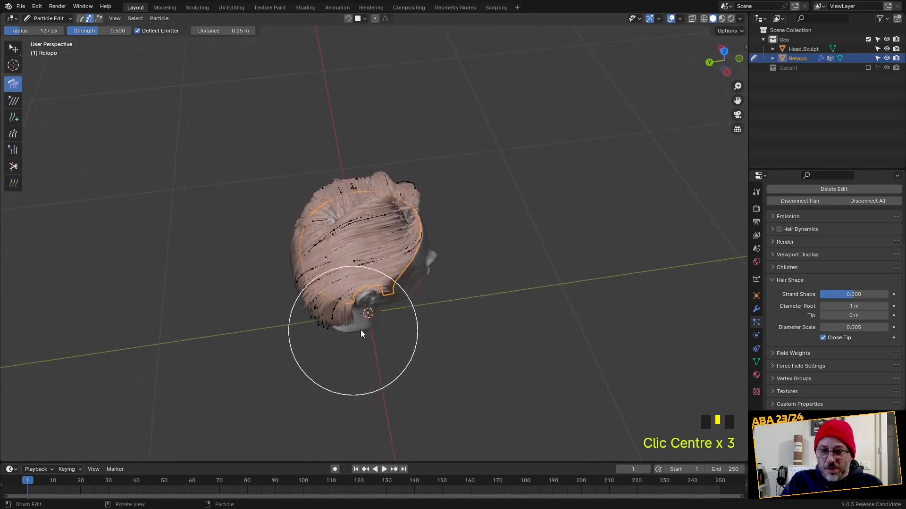
mouse_move(361, 331)
mouse_down()
mouse_move(341, 301)
mouse_move(357, 312)
mouse_up()
Comb the hair around and behind the right ear back toward the nape.
middle_drag(356, 313, 363, 293)
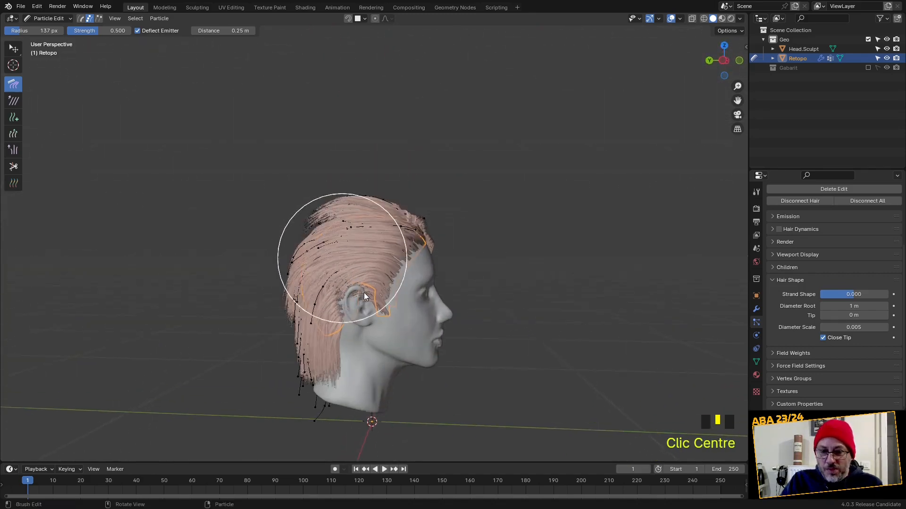
scroll(363, 294, up, 4)
mouse_move(369, 352)
mouse_down()
mouse_move(361, 350)
mouse_move(355, 384)
mouse_move(331, 333)
mouse_move(328, 361)
mouse_move(335, 341)
mouse_move(282, 367)
mouse_move(325, 367)
mouse_move(361, 330)
mouse_move(228, 369)
mouse_move(237, 399)
mouse_move(197, 372)
mouse_move(191, 389)
mouse_up()
drag(191, 389, 194, 401)
scroll(196, 402, down, 2)
mouse_move(199, 403)
middle_down()
mouse_move(306, 417)
mouse_move(286, 460)
middle_up()
mouse_move(321, 332)
mouse_down()
mouse_move(326, 342)
mouse_move(321, 322)
mouse_up()
Comb the long strands at the nape straight down from the left side of the head.
mouse_move(347, 345)
middle_down()
mouse_move(316, 268)
mouse_move(215, 274)
mouse_move(305, 295)
mouse_move(377, 336)
mouse_move(446, 324)
middle_up()
scroll(431, 333, down, 2)
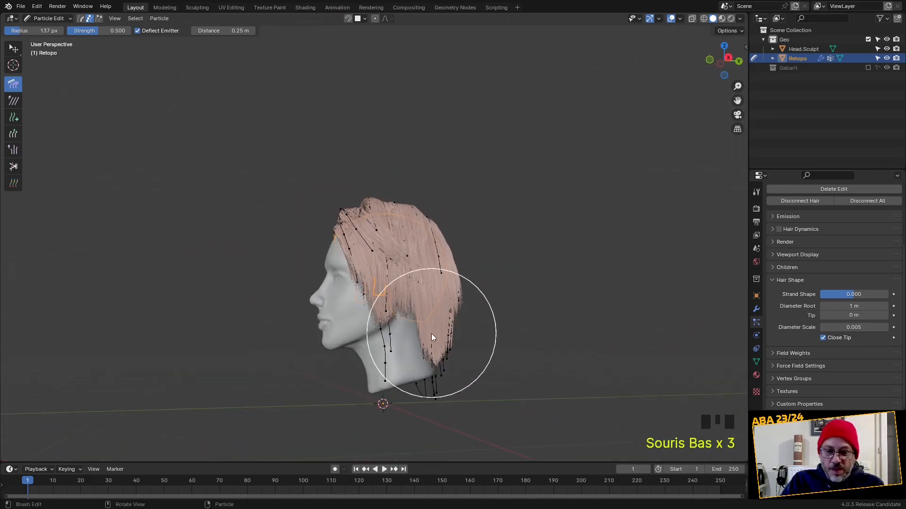
mouse_move(431, 340)
mouse_down()
mouse_move(426, 391)
mouse_move(437, 411)
mouse_move(416, 383)
mouse_move(426, 437)
mouse_up()
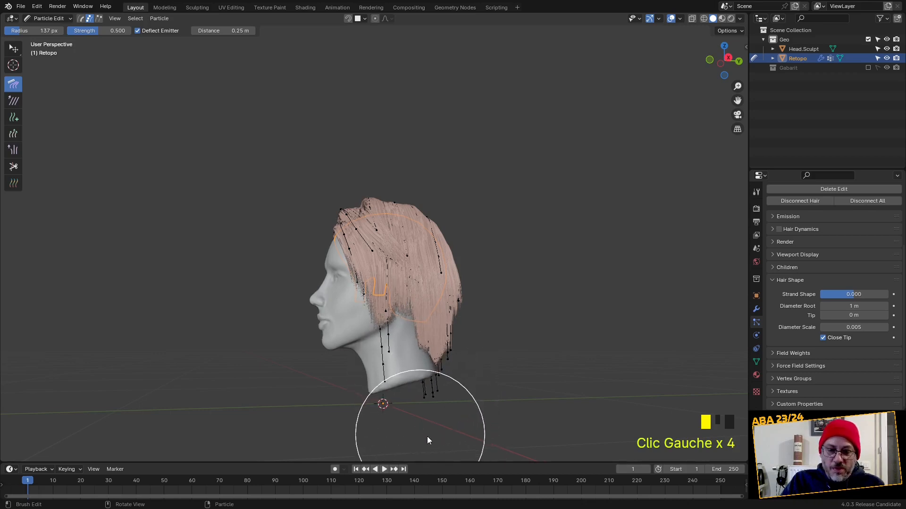
Trim the lower ends of the hair around the sides and nape to an even length with the Cut brush.
click(14, 166)
middle_drag(381, 389, 346, 366)
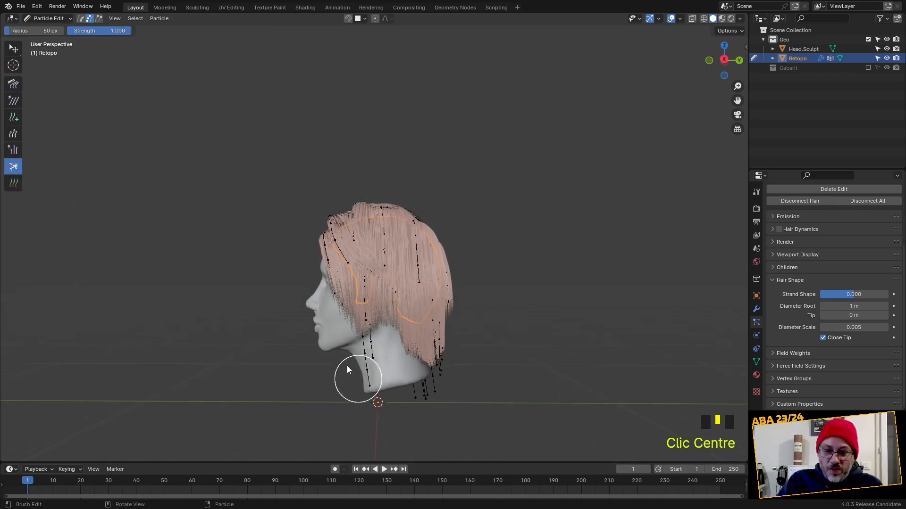
mouse_move(347, 366)
mouse_down()
mouse_move(353, 355)
mouse_move(443, 359)
mouse_move(508, 347)
mouse_up()
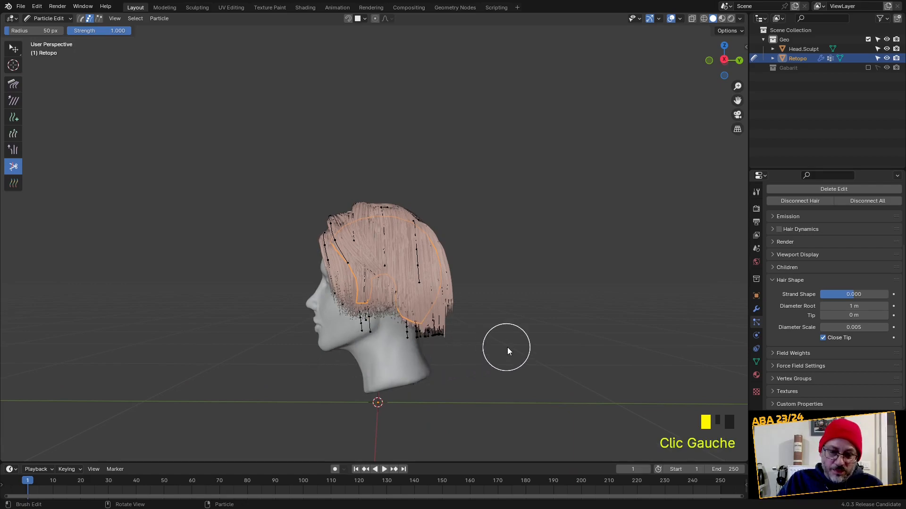
middle_drag(507, 347, 376, 364)
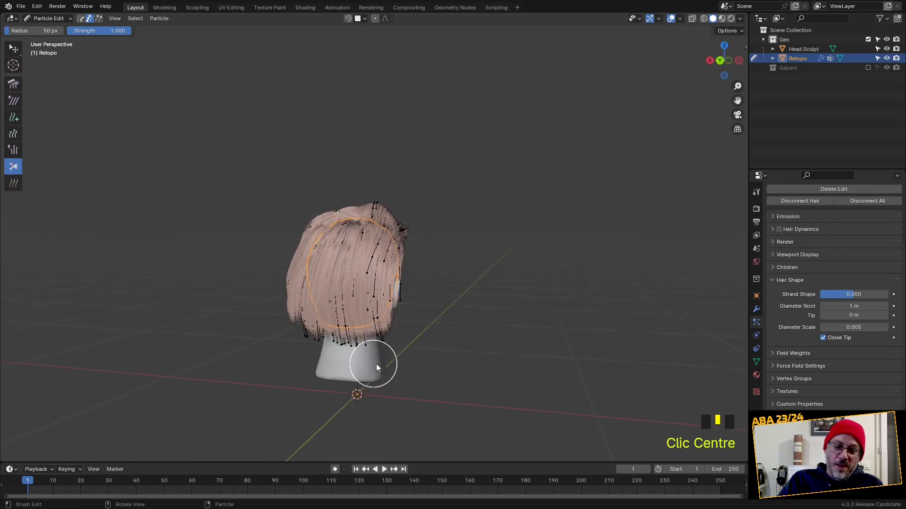
drag(402, 348, 372, 368)
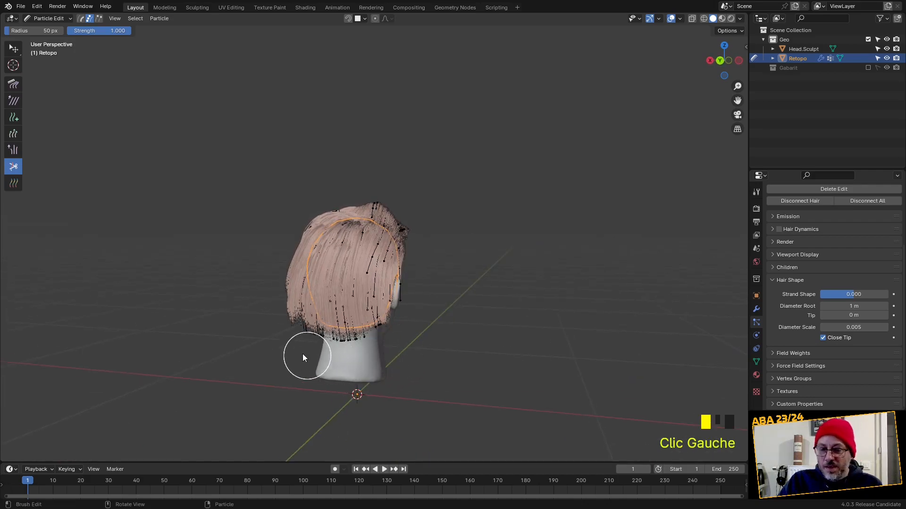
middle_drag(285, 364, 443, 298)
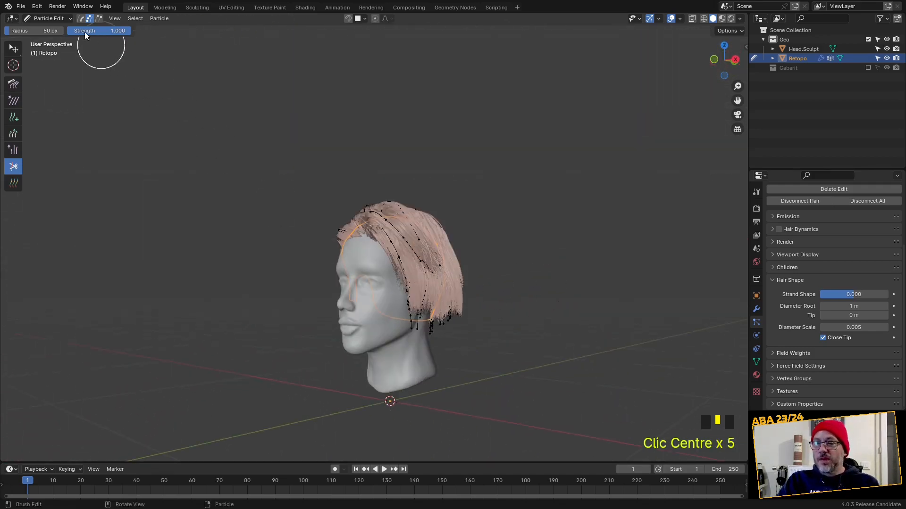
Return to Object Mode and inspect the finished haircut up close from the front.
click(41, 18)
click(50, 31)
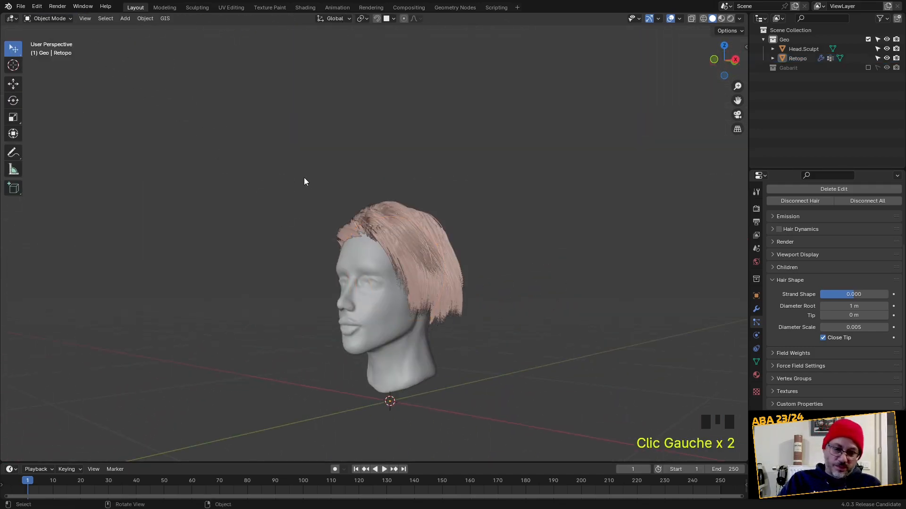
middle_drag(304, 181, 396, 210)
scroll(405, 262, up, 3)
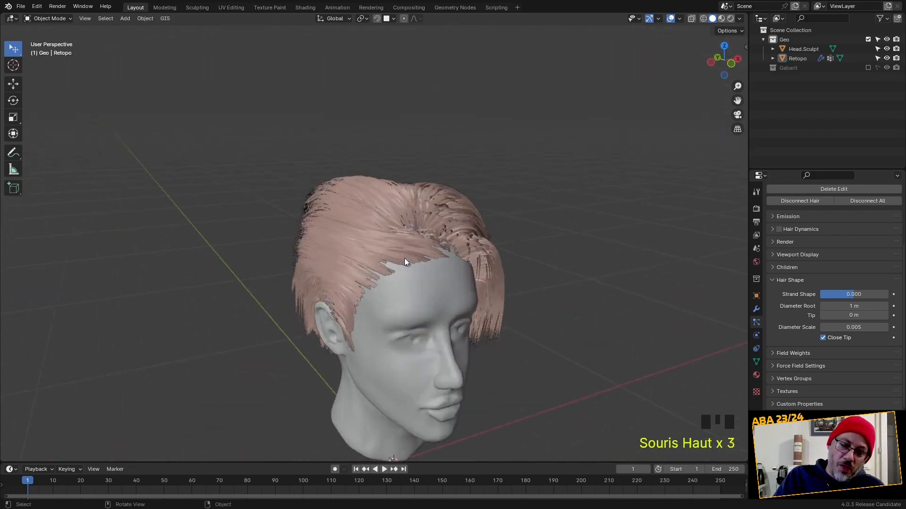
scroll(404, 258, up, 2)
shift+middle_drag(432, 295, 400, 219)
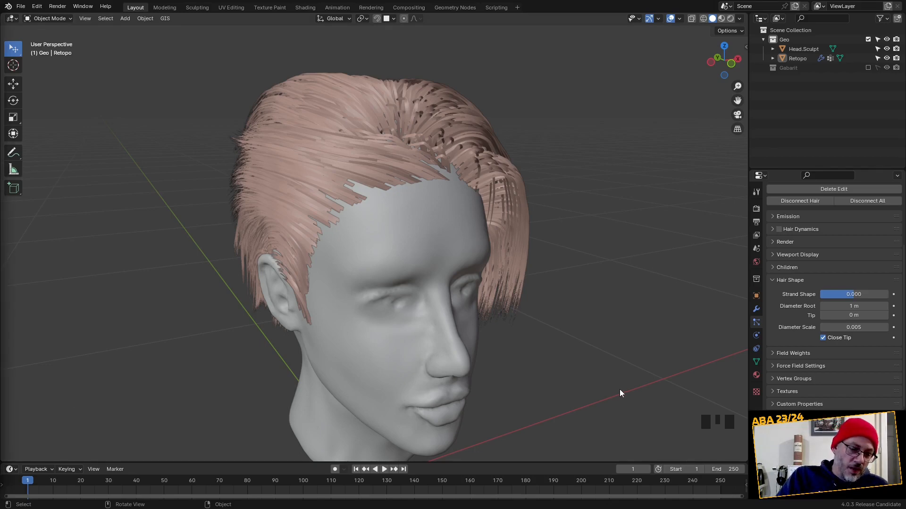
Collapse the Hair Shape settings and expand the particle system's Children settings with their Parting section.
click(773, 280)
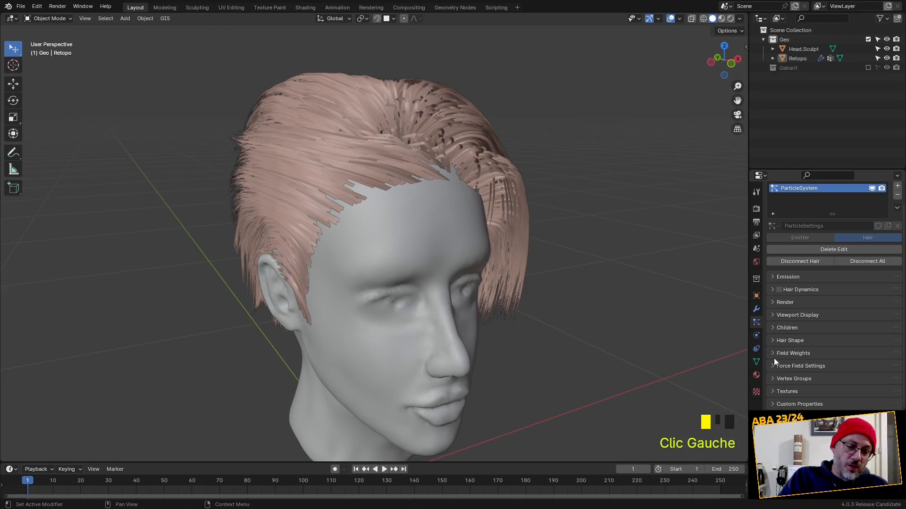
click(773, 327)
scroll(775, 330, down, 9)
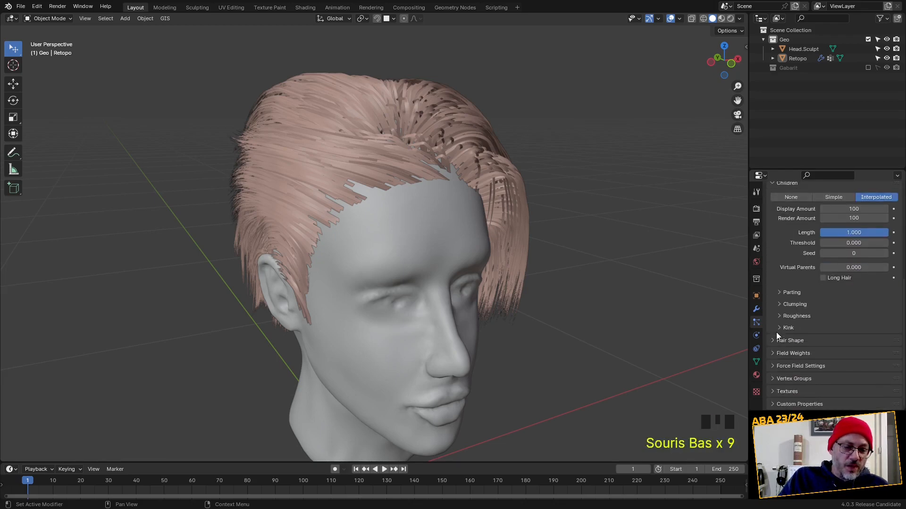
scroll(776, 332, down, 2)
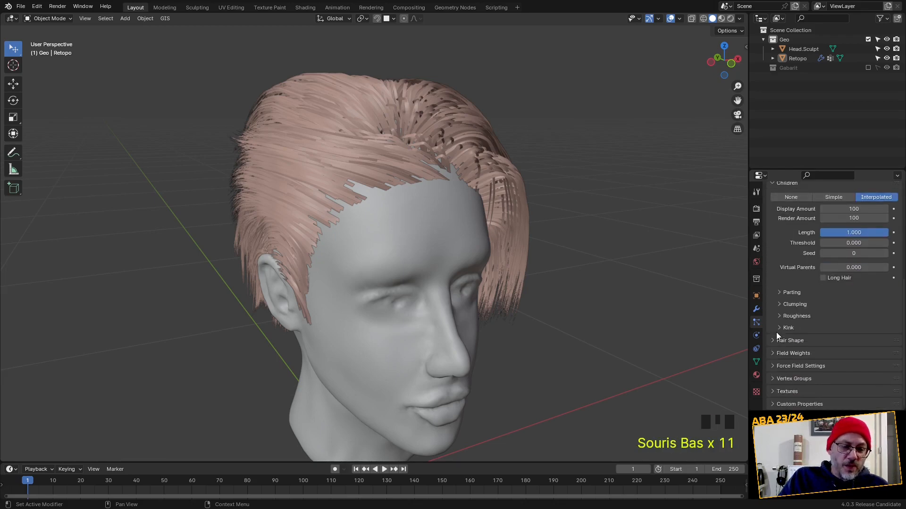
click(780, 294)
middle_drag(666, 293, 633, 296)
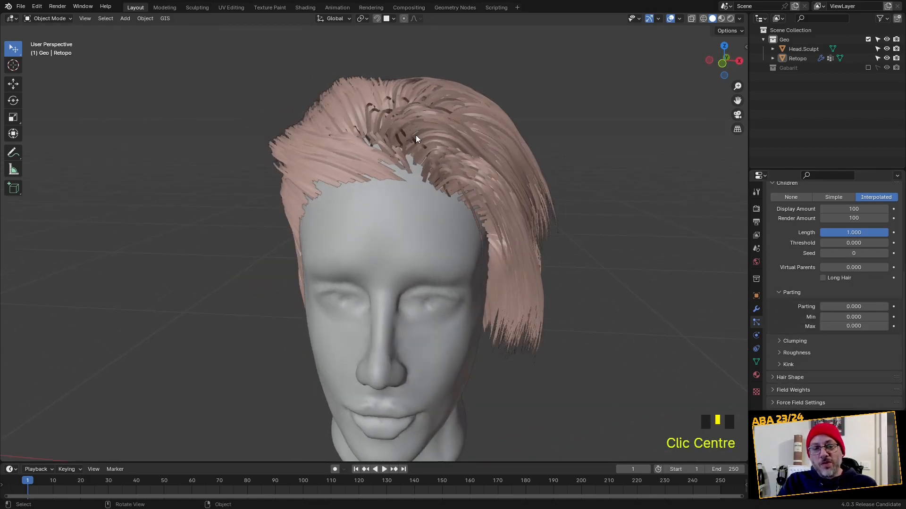
Try the child hairs' Parting at 1.000, and settle on a value of 0.279.
drag(843, 306, 887, 306)
mouse_move(567, 250)
middle_down()
mouse_move(602, 298)
mouse_move(598, 316)
mouse_move(372, 253)
mouse_move(385, 270)
mouse_move(479, 239)
mouse_move(574, 253)
middle_up()
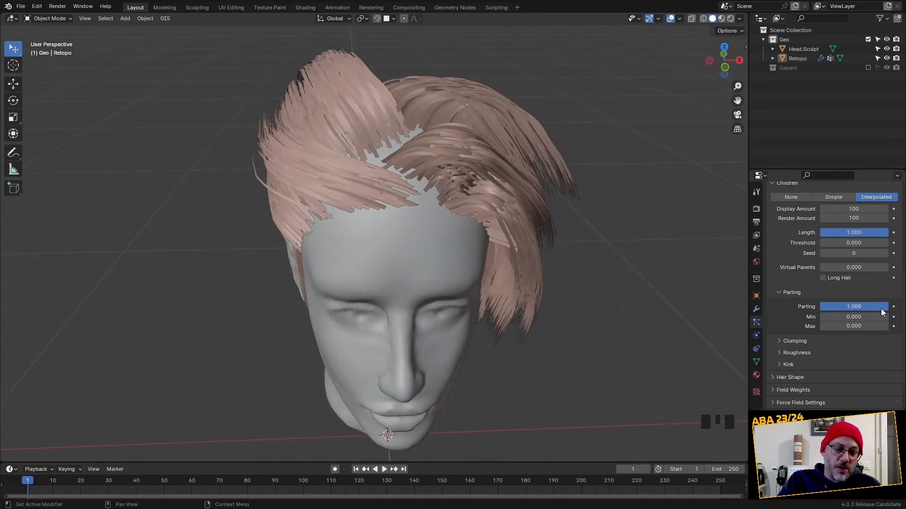
drag(854, 306, 615, 292)
middle_drag(616, 291, 561, 260)
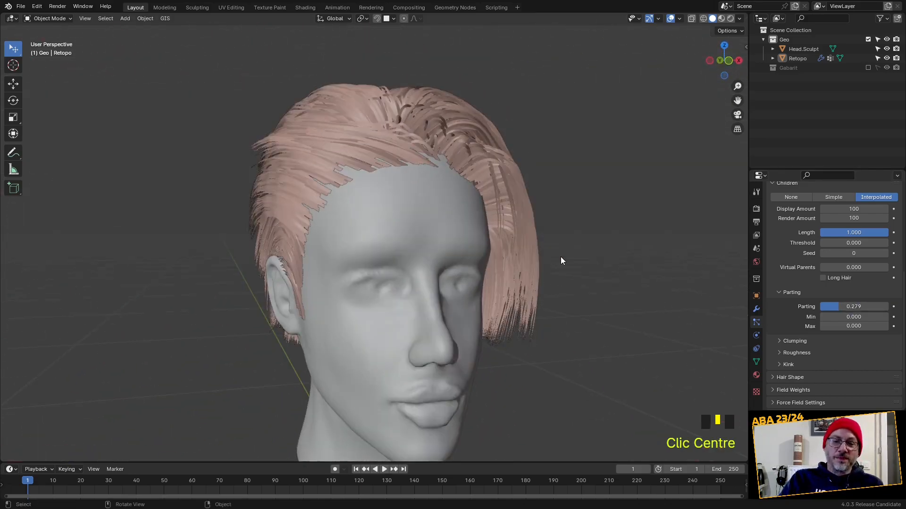
Expand the child hairs' Clumping settings and raise Parting to 1.000.
click(778, 341)
middle_drag(610, 314, 609, 359)
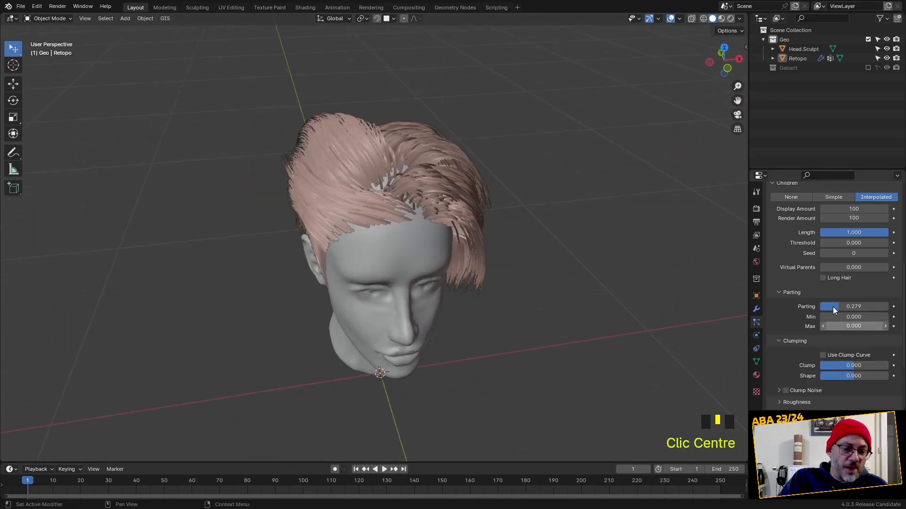
drag(833, 307, 888, 307)
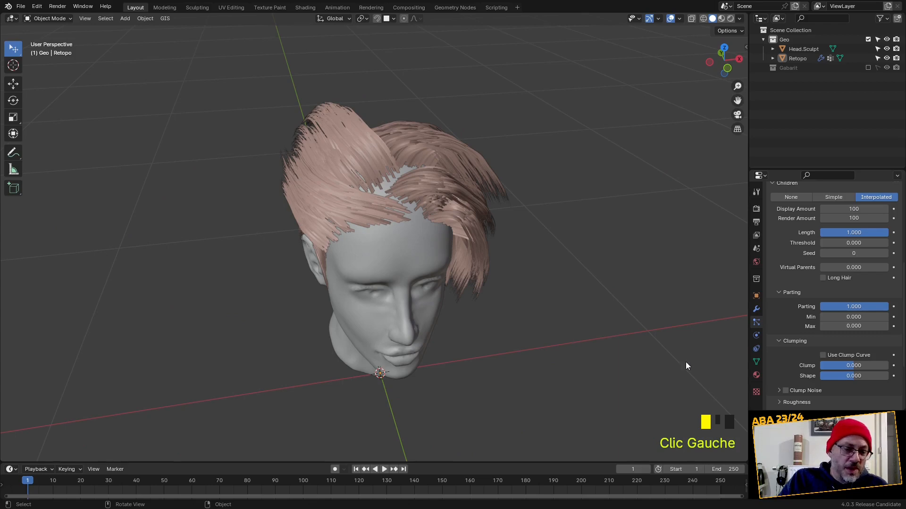
Set the child hairs' Clump to 1.000 with a clumping Shape of 0.109, and reduce Parting to 0.299.
scroll(791, 363, down, 2)
drag(851, 326, 882, 328)
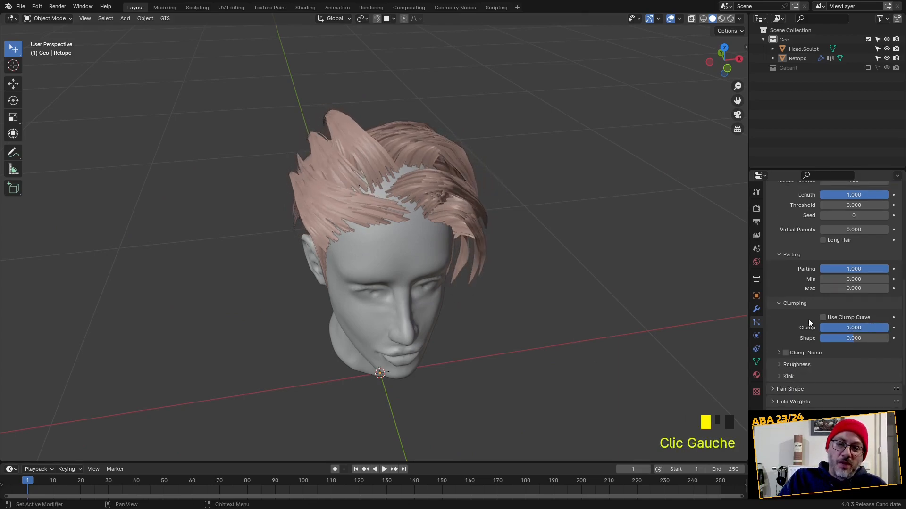
middle_drag(698, 311, 568, 283)
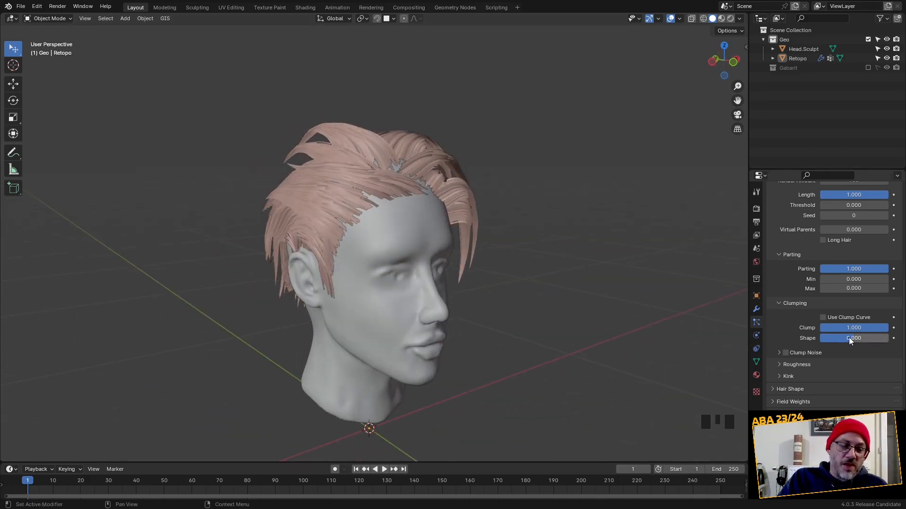
mouse_move(853, 338)
mouse_down()
mouse_move(836, 338)
mouse_move(883, 338)
mouse_move(847, 338)
mouse_move(857, 337)
mouse_up()
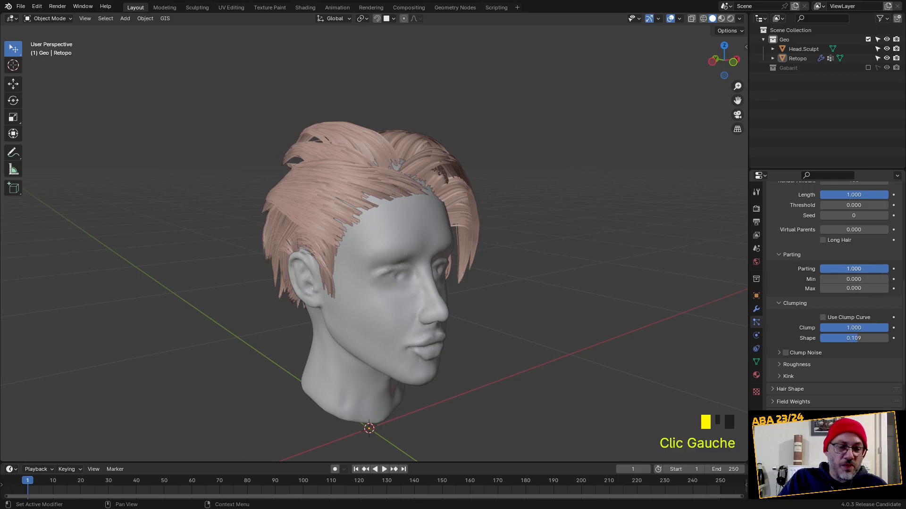
drag(853, 268, 809, 268)
middle_drag(492, 307, 382, 278)
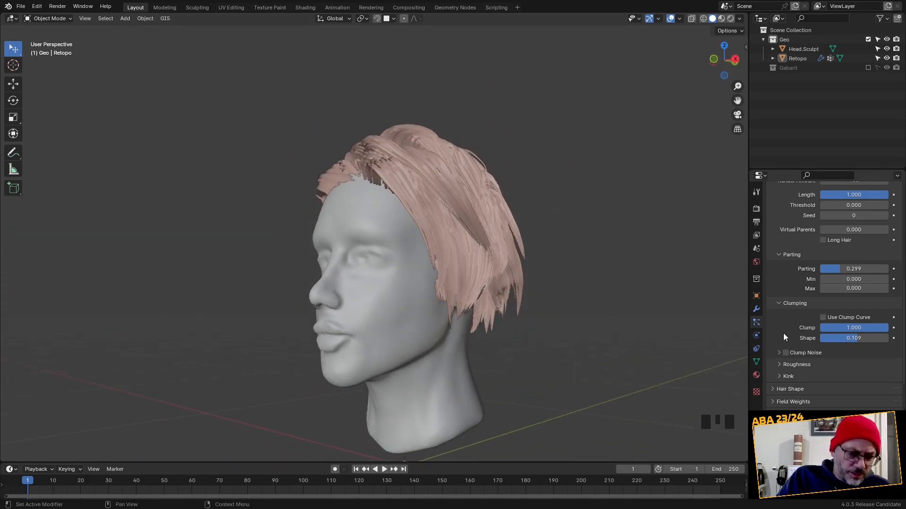
Roughen the child hairs with Random 0.061 at Size 0.892 and Uniform 0.057 at Size 0.479.
scroll(781, 357, down, 1)
click(780, 345)
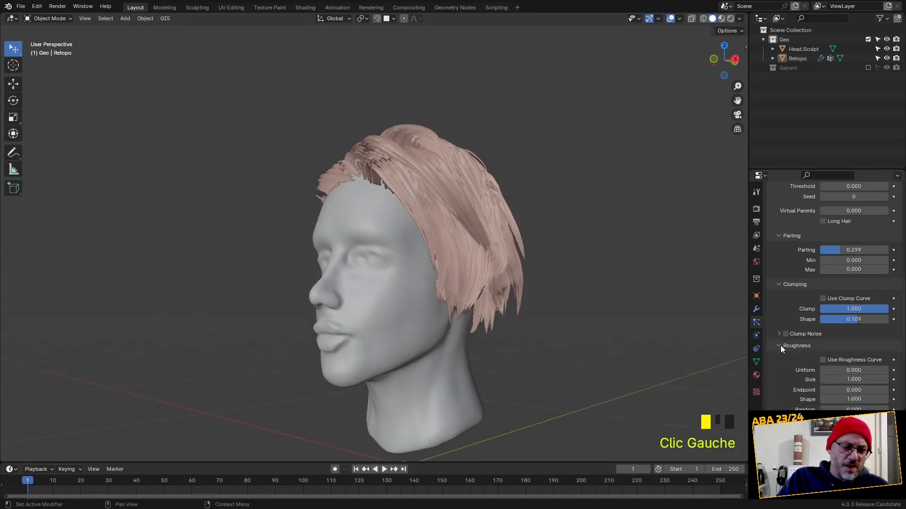
scroll(779, 358, down, 4)
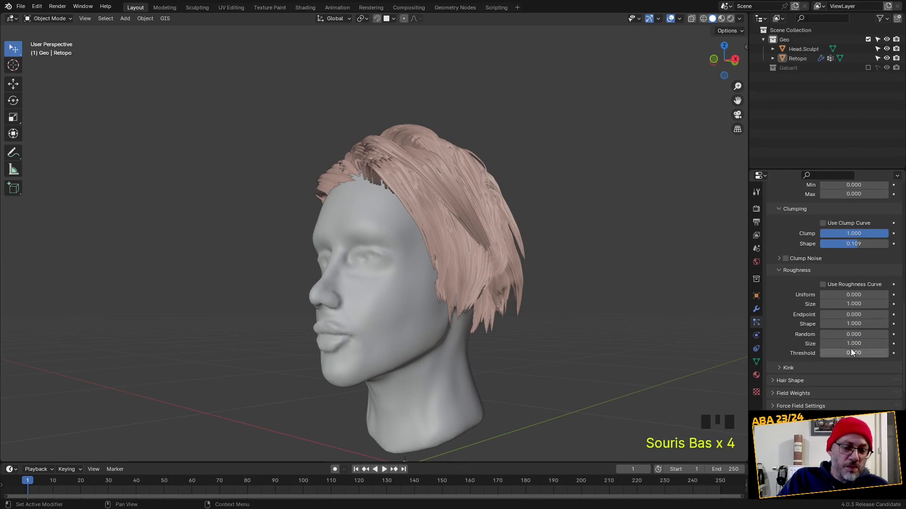
drag(844, 334, 871, 344)
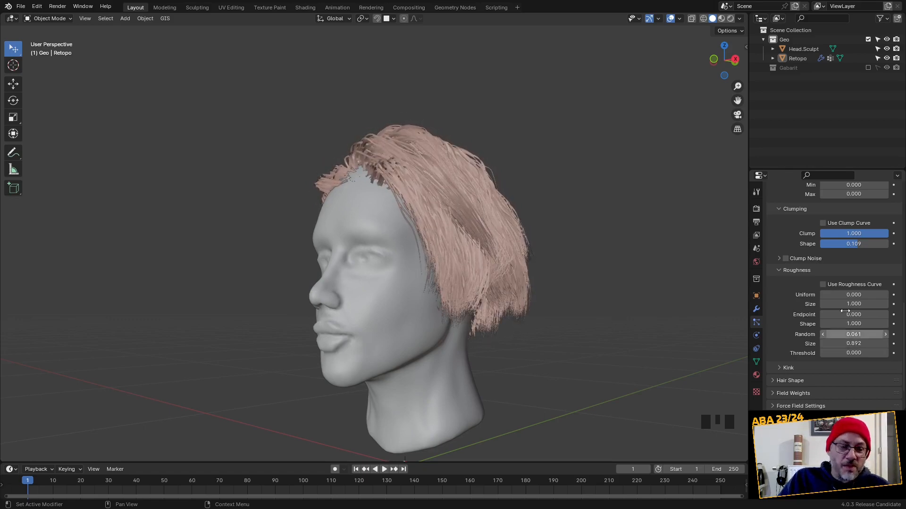
drag(855, 296, 833, 304)
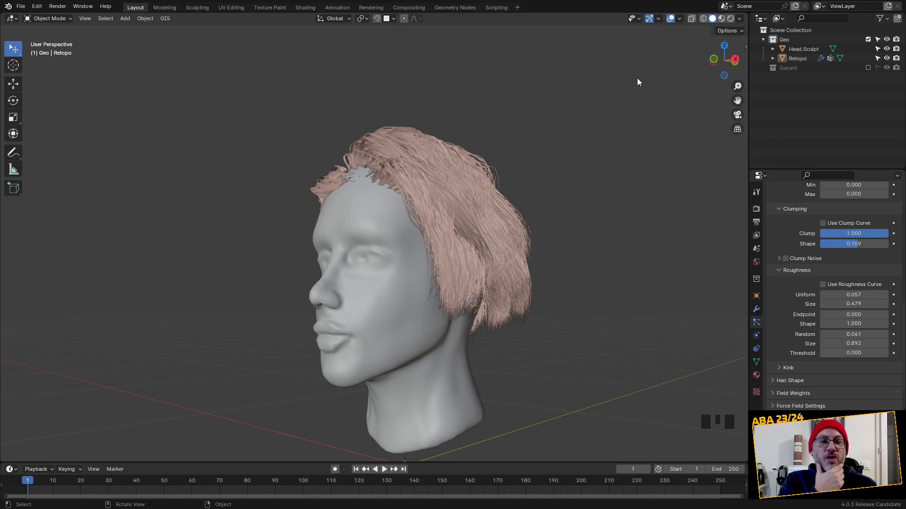
middle_drag(636, 80, 577, 253)
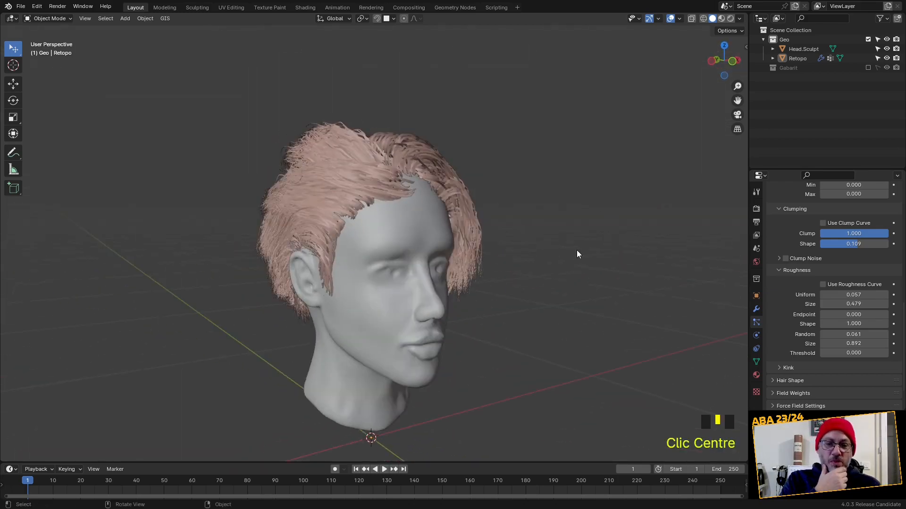
Change the hair material's viewport display color to dark brown with Hue 0.060, Saturation 0.868 and Value 0.063.
click(756, 374)
click(854, 339)
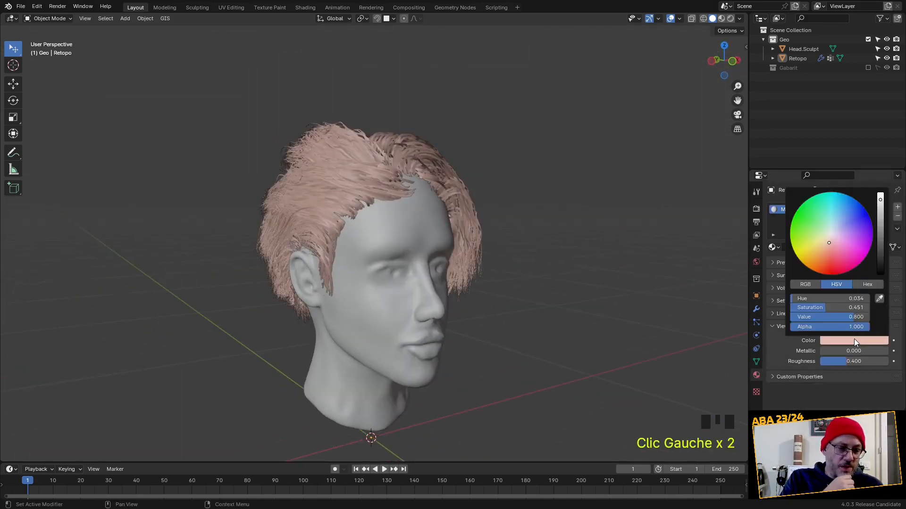
drag(827, 241, 817, 255)
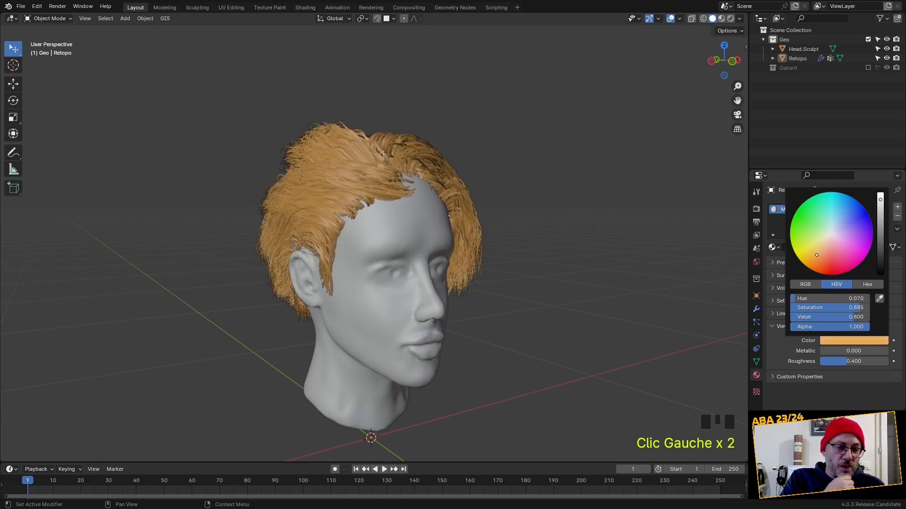
drag(880, 201, 881, 252)
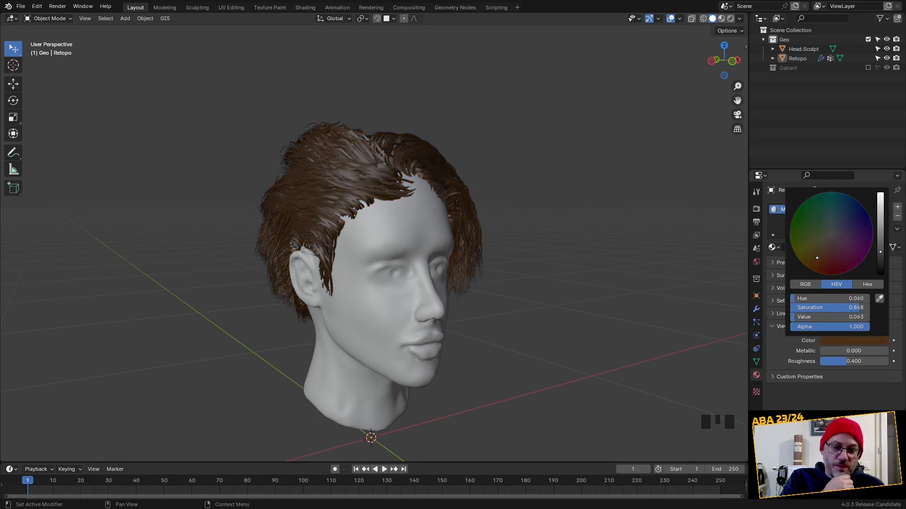
click(641, 273)
middle_drag(641, 274, 590, 278)
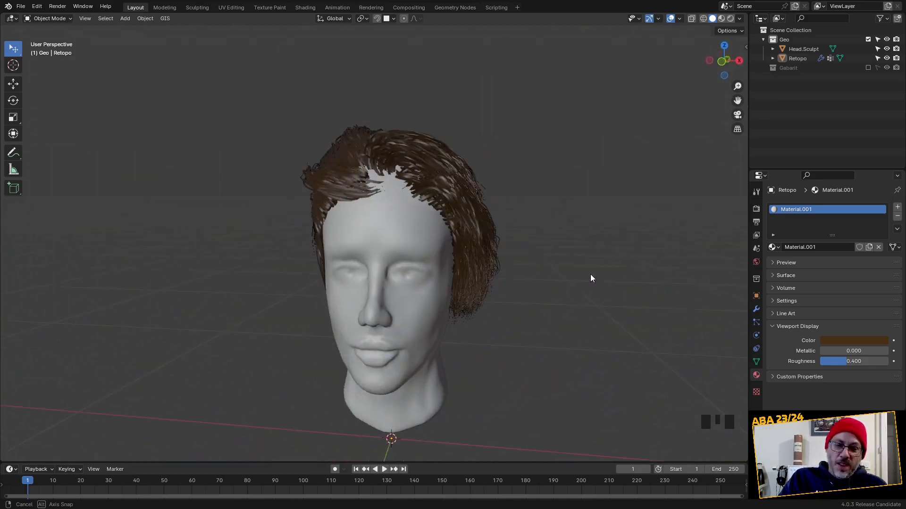
Return to the particle system settings and set the child hairs' Kink Type to Curl with an Amplitude of 0.019 m.
click(752, 321)
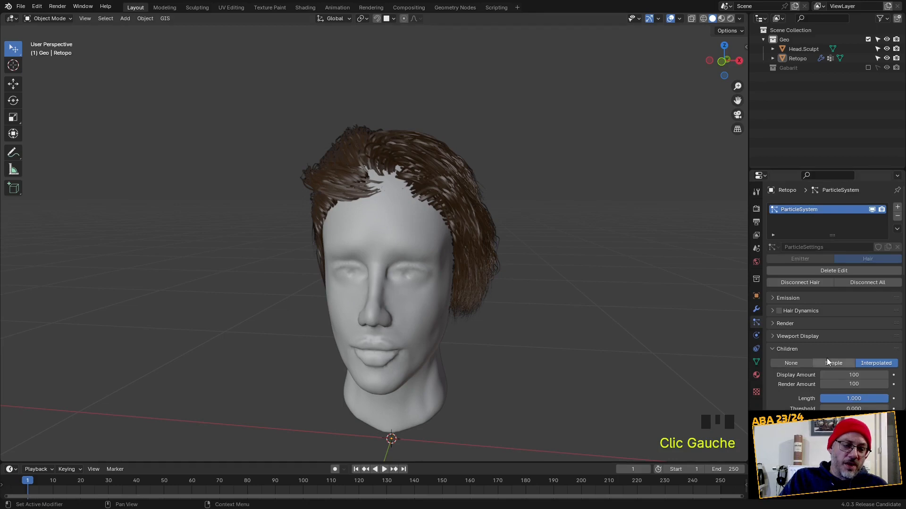
click(795, 350)
click(795, 349)
scroll(794, 347, down, 14)
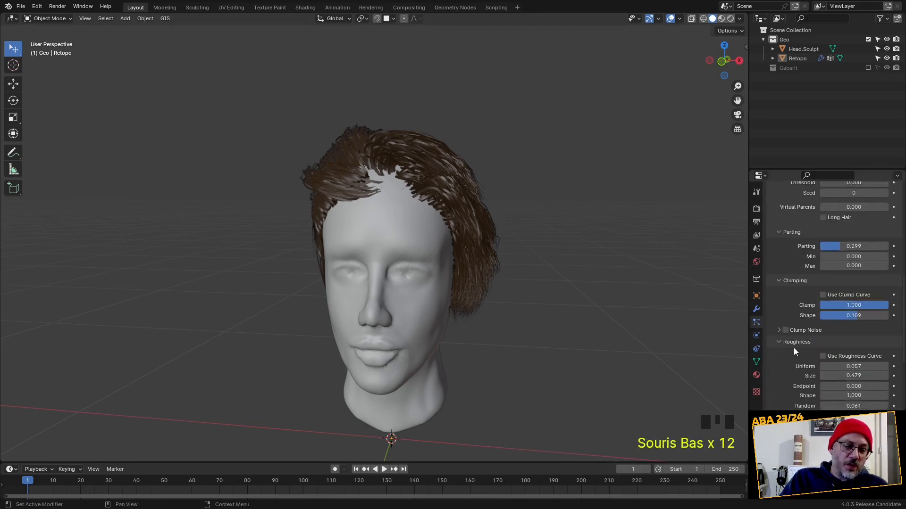
scroll(793, 347, down, 3)
scroll(793, 347, up, 4)
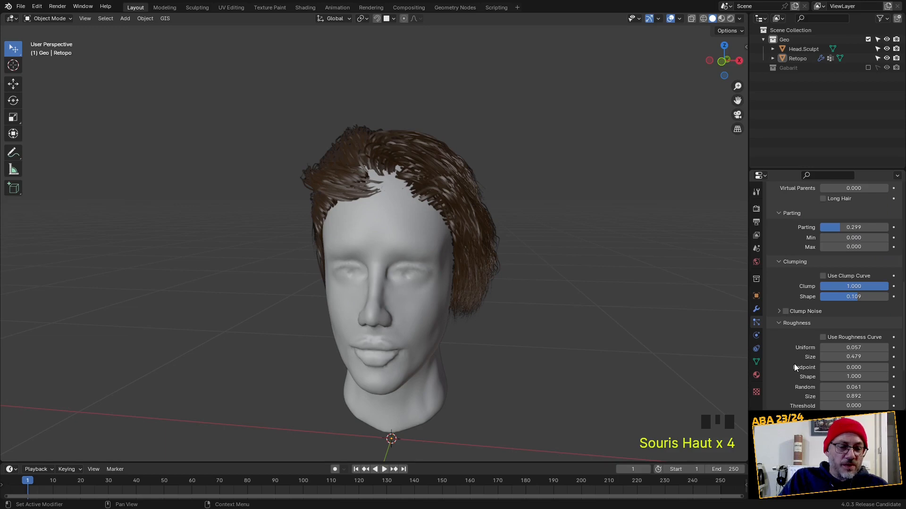
scroll(788, 351, down, 3)
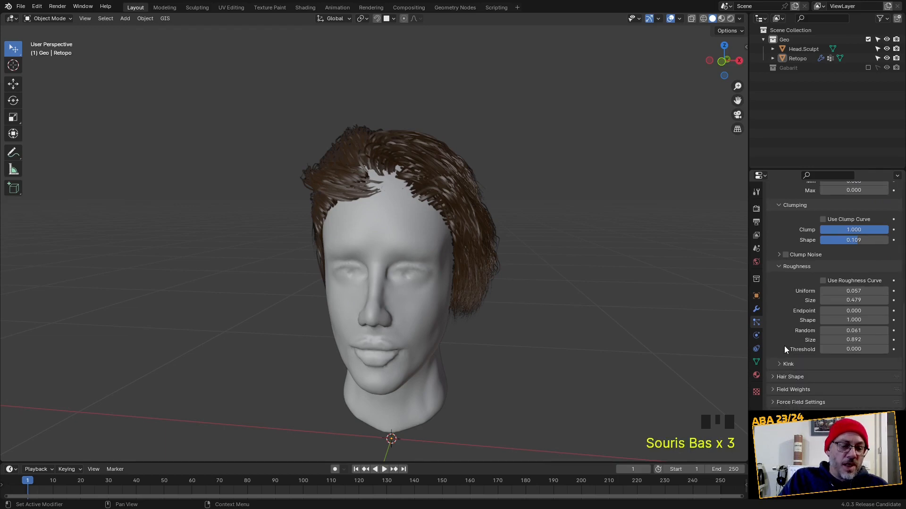
click(780, 364)
scroll(812, 340, down, 4)
click(855, 323)
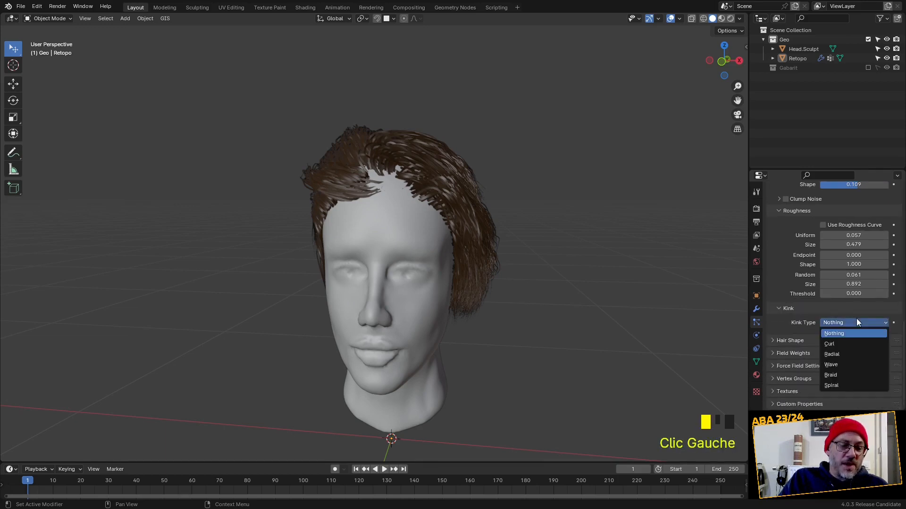
click(848, 344)
middle_drag(585, 294, 591, 276)
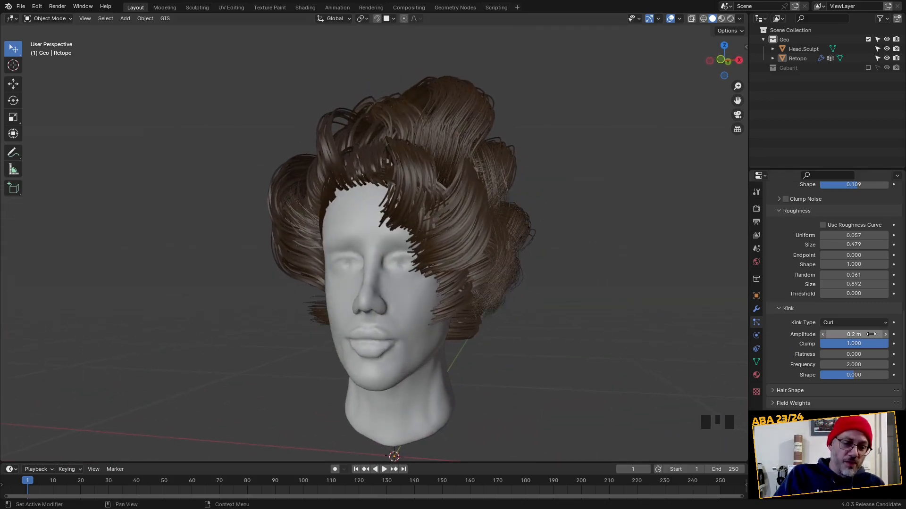
shift+drag(864, 334, 838, 334)
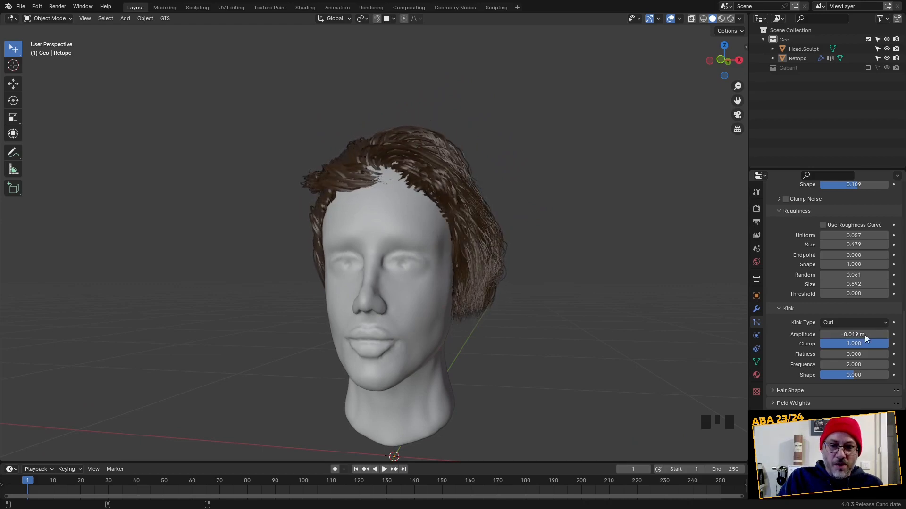
Increase the child hairs' Parting to 1.000 and check the hairstyle from the side.
scroll(798, 348, up, 6)
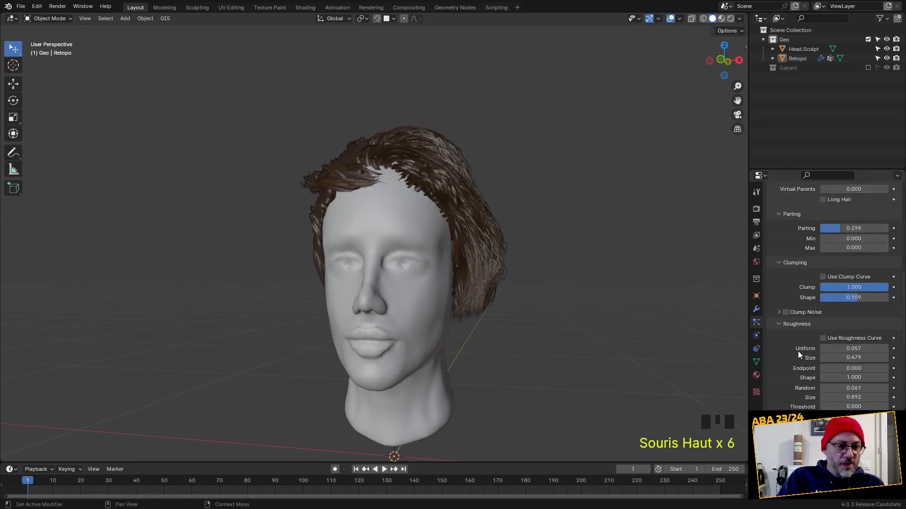
drag(836, 227, 876, 228)
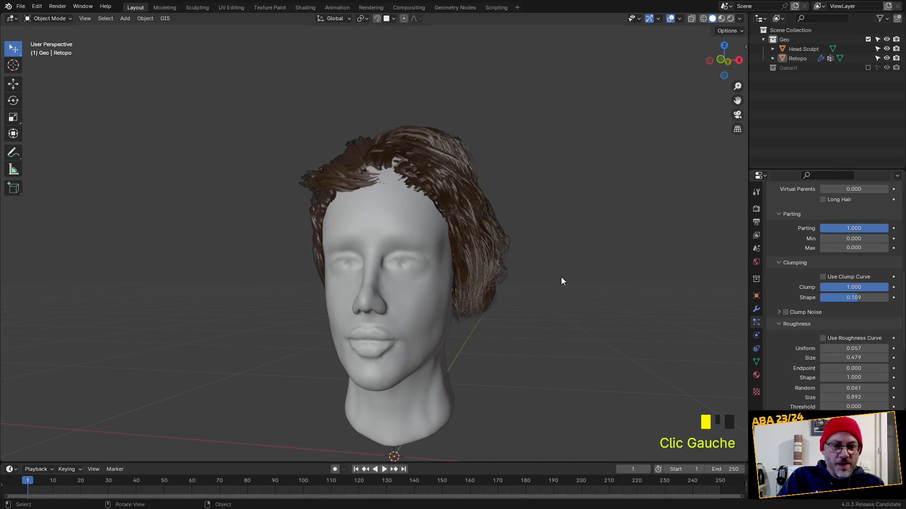
middle_drag(562, 281, 678, 315)
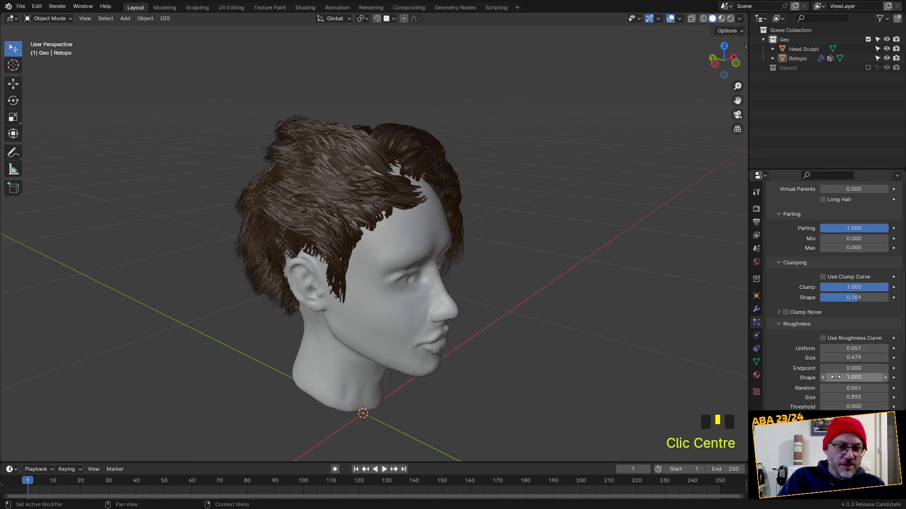
Raise the curl Frequency in the Kink settings to 10.000 and check the curls from the other side.
scroll(835, 378, up, 2)
scroll(815, 375, down, 19)
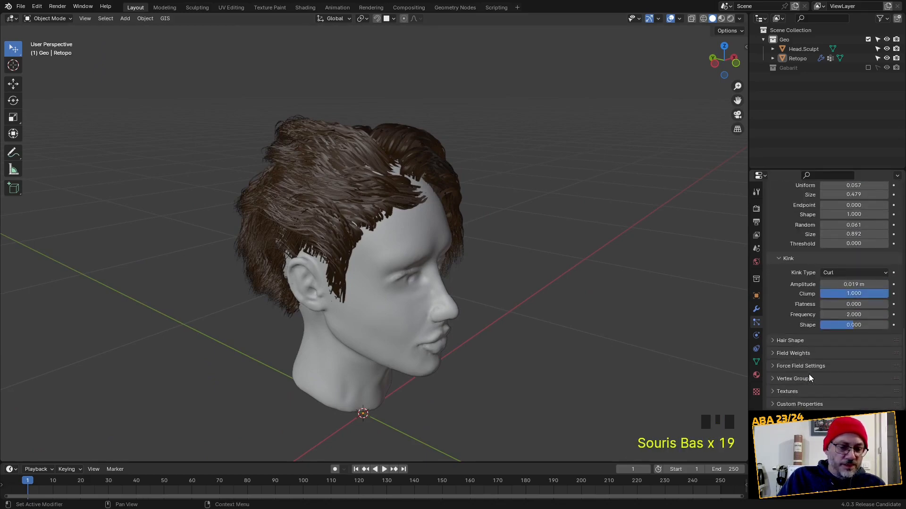
scroll(808, 374, down, 1)
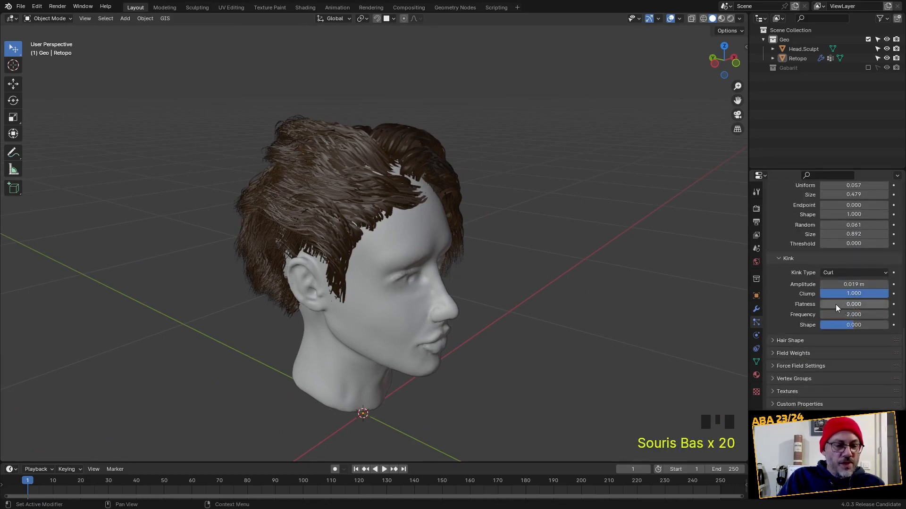
drag(833, 315, 905, 316)
middle_drag(445, 208, 279, 233)
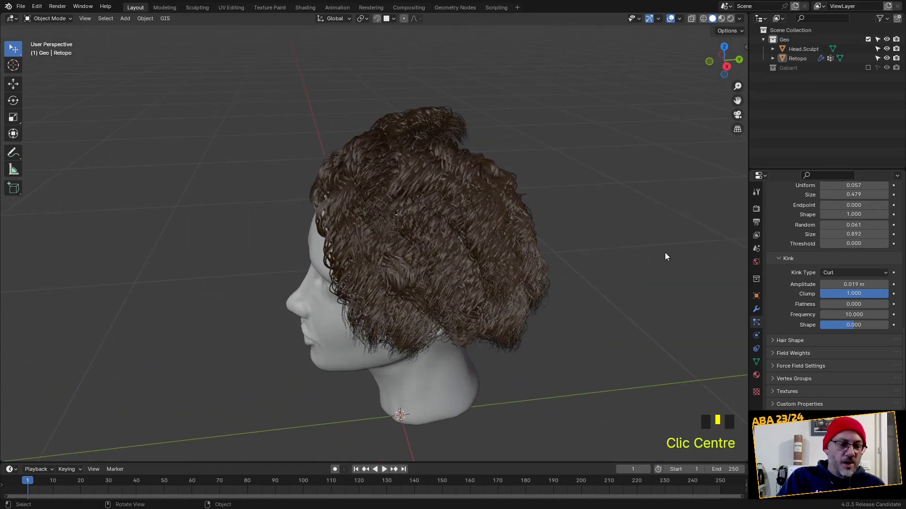
Lower the clumping Shape to -0.924 and inspect the clumped strands from the front.
scroll(774, 253, up, 7)
scroll(782, 262, up, 2)
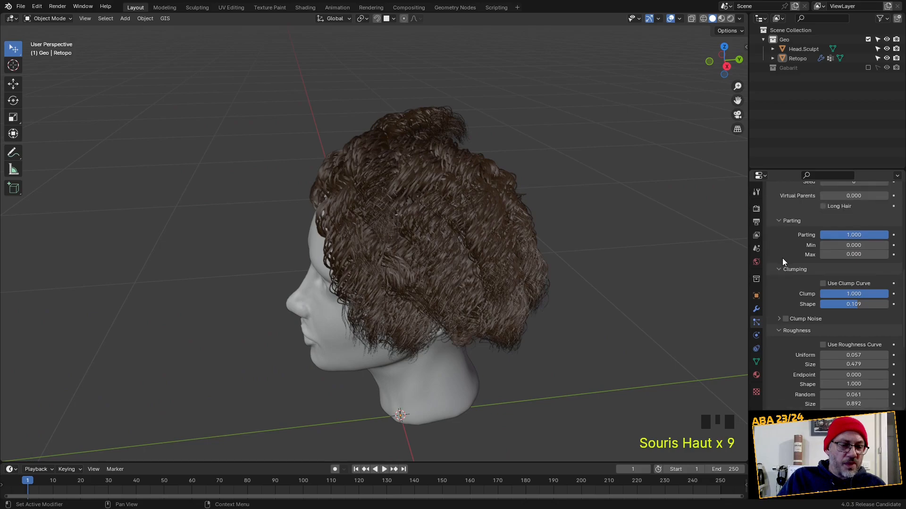
drag(848, 305, 818, 305)
middle_drag(595, 264, 614, 258)
middle_drag(676, 241, 663, 269)
Set the Random roughness to 0.090 with a Size of 0.406, and inspect the hair from above.
scroll(793, 358, down, 3)
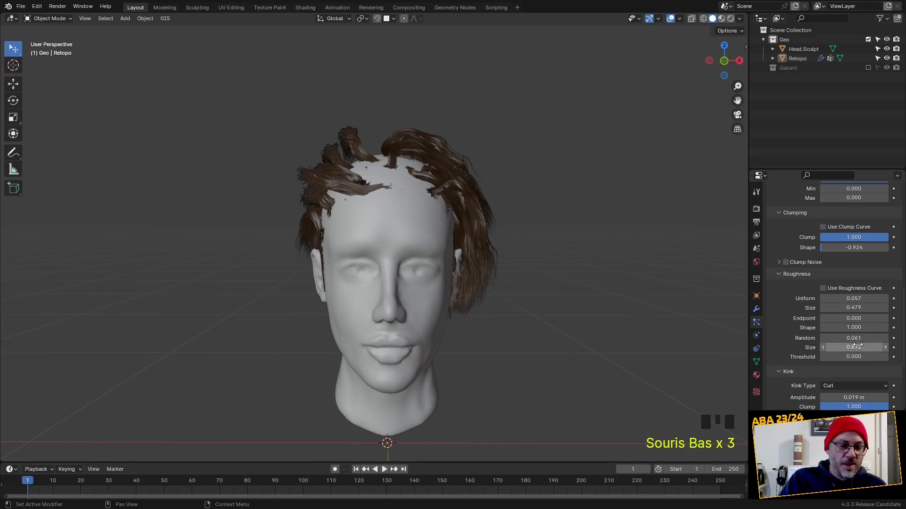
mouse_move(848, 336)
mouse_down()
mouse_move(857, 347)
mouse_move(875, 347)
mouse_move(804, 347)
mouse_move(834, 347)
mouse_up()
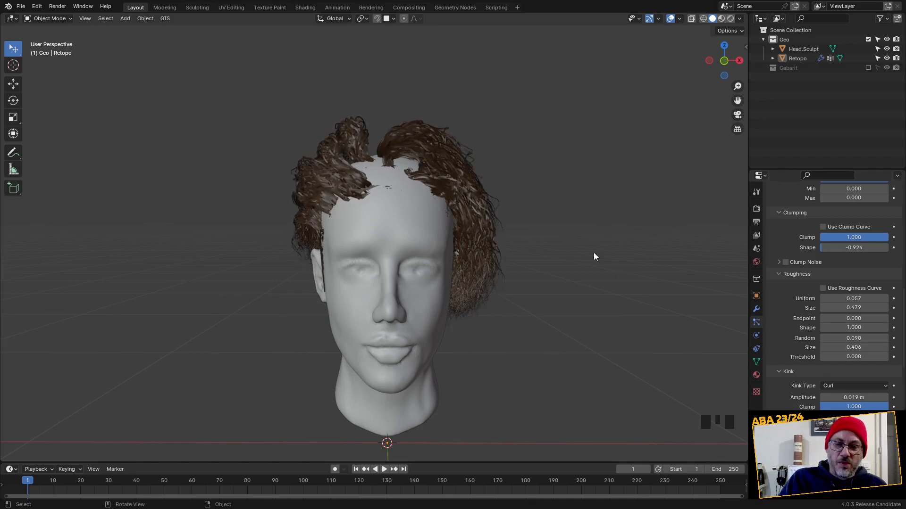
middle_drag(594, 253, 582, 331)
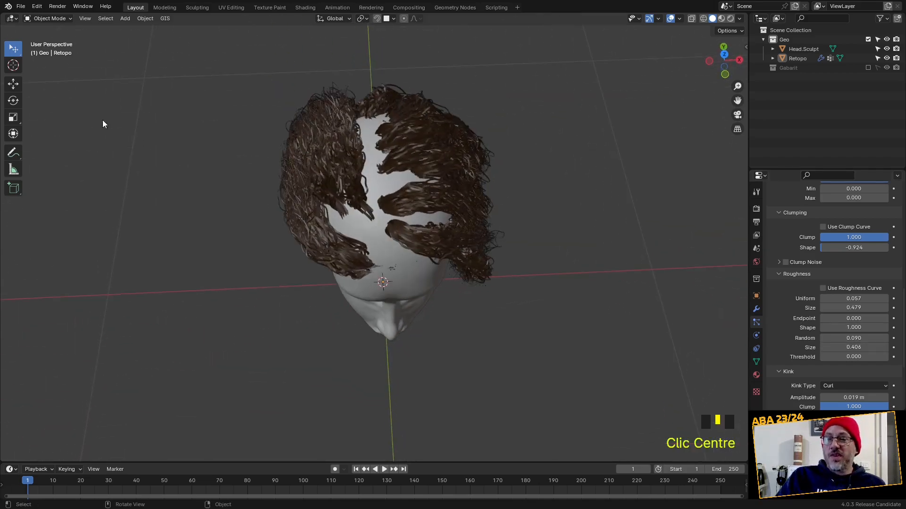
Switch the hair object to Particle Edit mode and activate the Add brush.
click(51, 19)
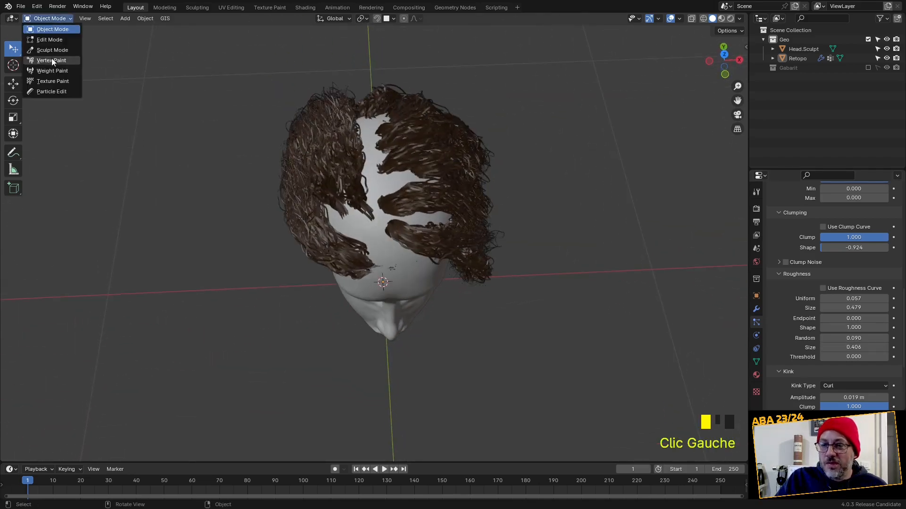
click(51, 91)
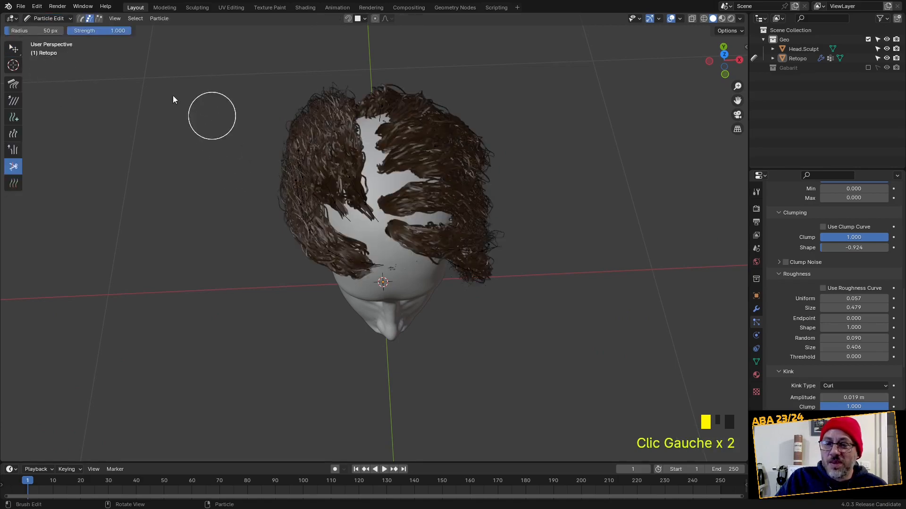
click(13, 117)
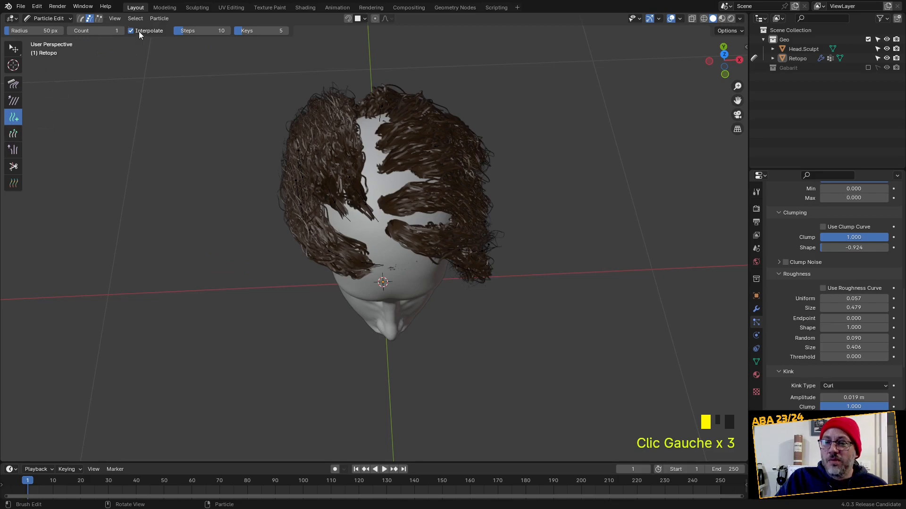
Add guide strands with the Add brush above the forehead and along the bare parting on top of the head.
middle_drag(188, 91, 242, 121)
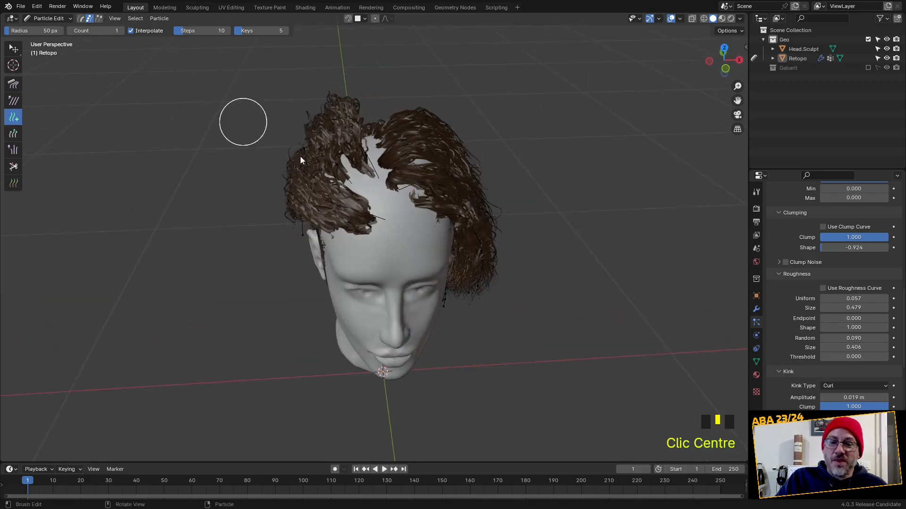
click(375, 189)
click(377, 194)
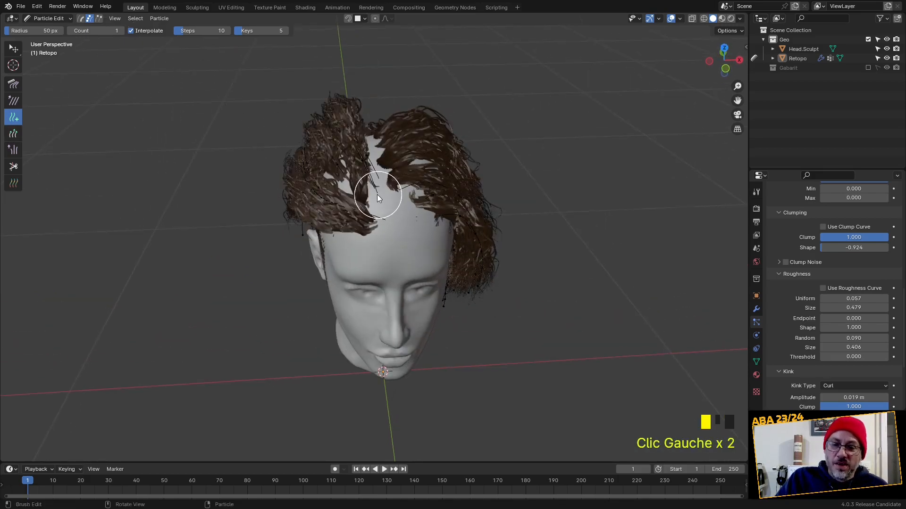
click(383, 193)
mouse_move(378, 179)
middle_down()
mouse_move(388, 193)
mouse_move(380, 183)
middle_up()
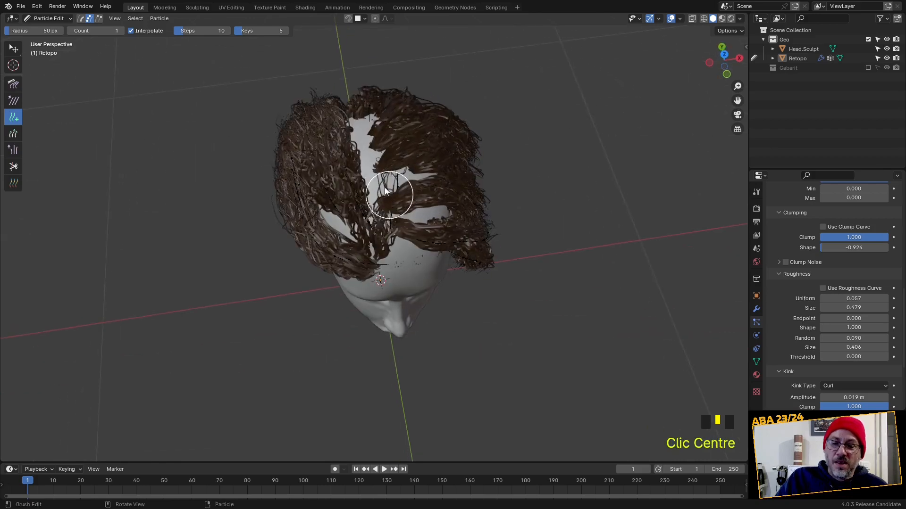
click(377, 183)
click(372, 190)
click(363, 151)
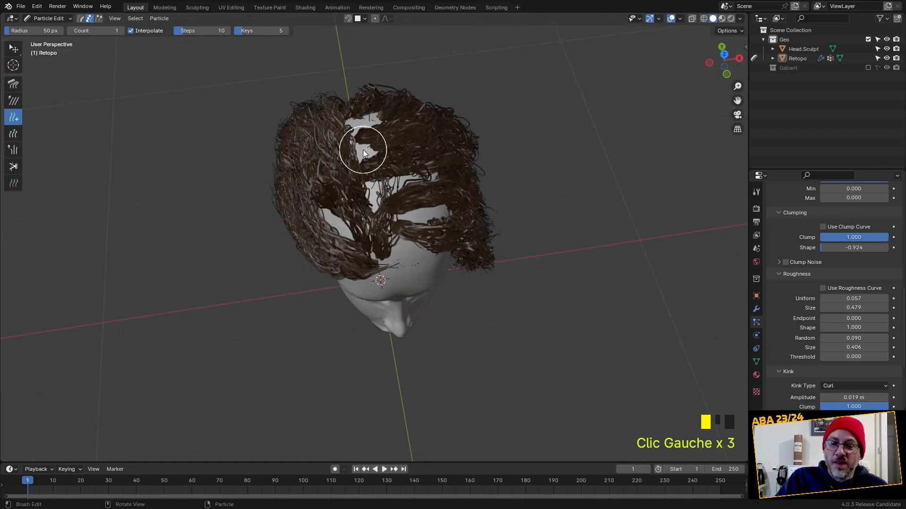
Add more guide strands to the bare scalp patches at the back of the crown.
mouse_move(357, 120)
middle_down()
mouse_move(392, 169)
mouse_move(327, 194)
middle_up()
click(317, 191)
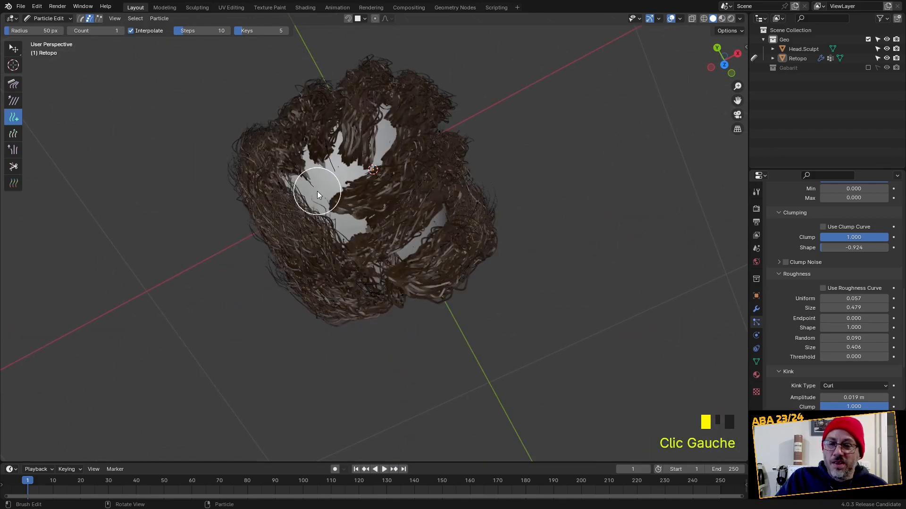
click(327, 211)
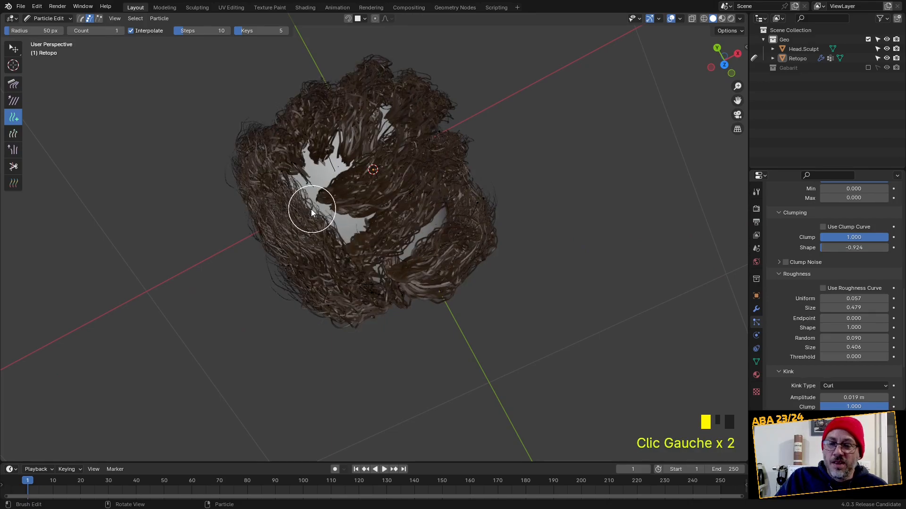
click(314, 212)
middle_drag(346, 169, 396, 121)
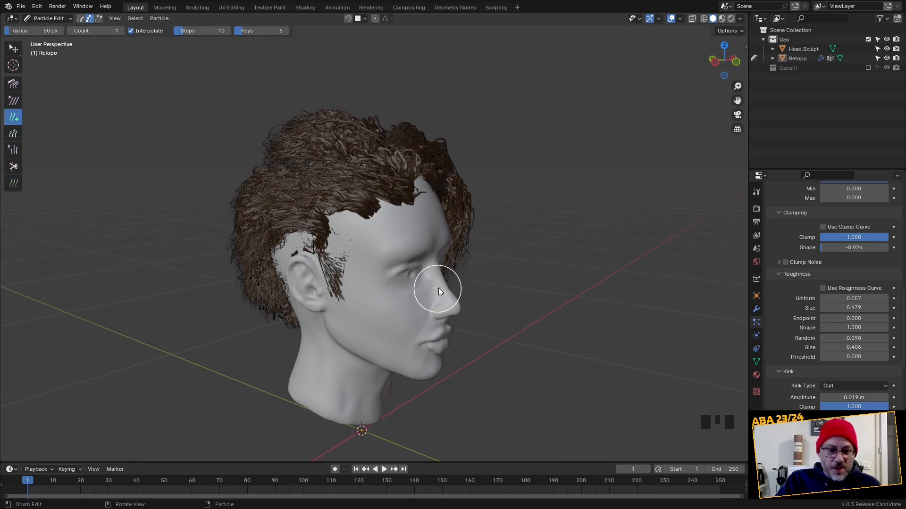
Try a child-hair Parting of 0.163 with a Clump of -0.741 and inspect the hair from the front.
scroll(782, 312, down, 5)
scroll(784, 304, up, 10)
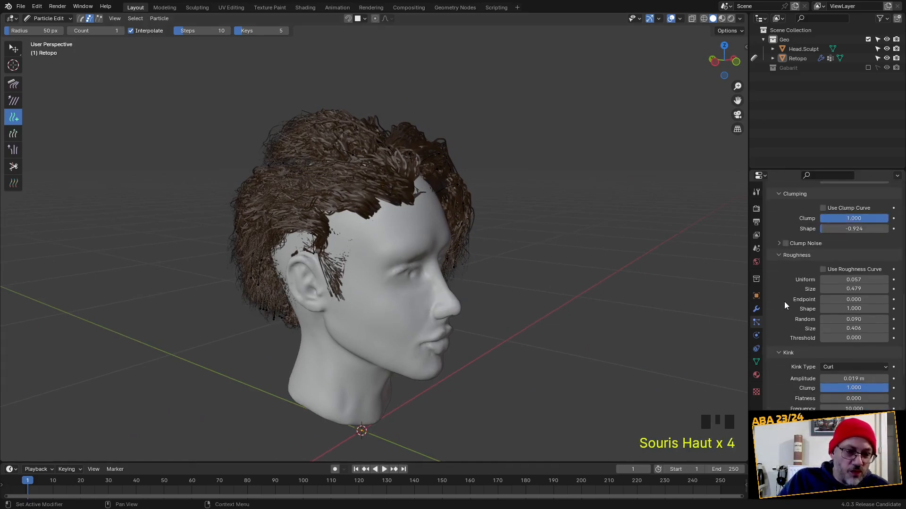
scroll(785, 302, up, 3)
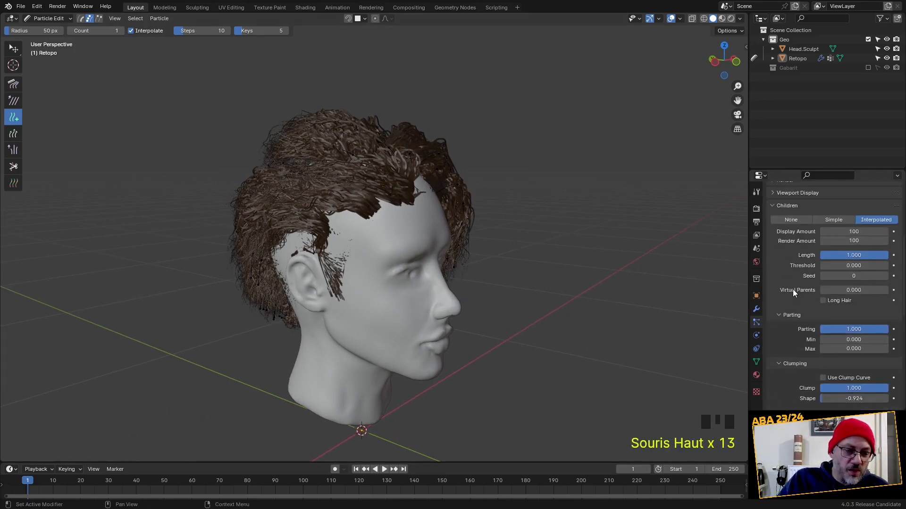
click(862, 330)
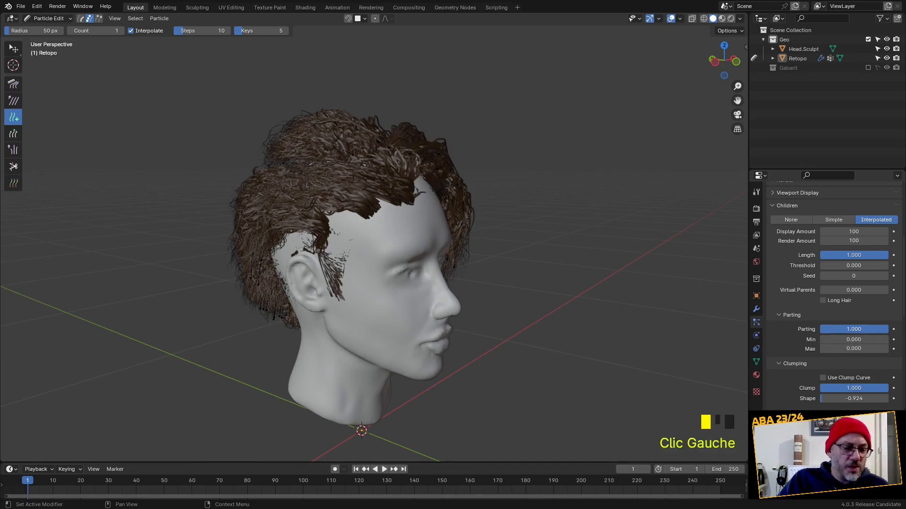
drag(862, 330, 831, 330)
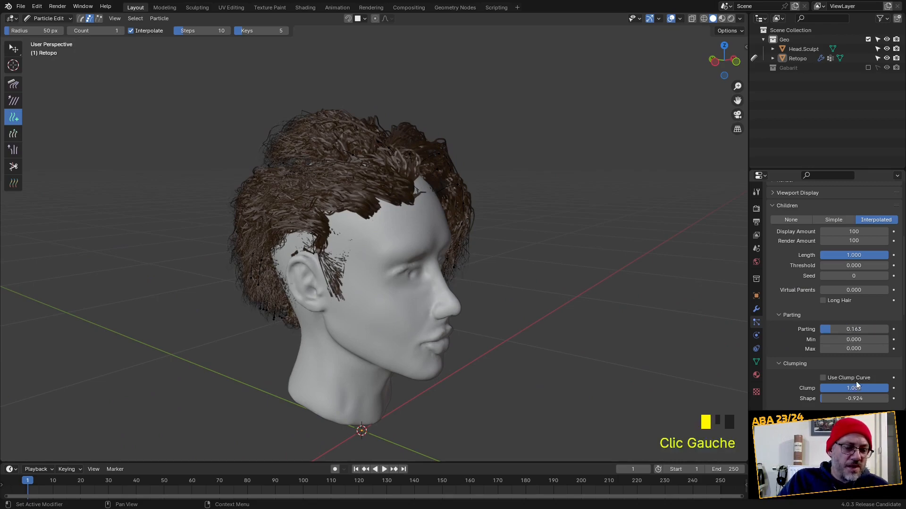
drag(868, 387, 829, 388)
middle_drag(609, 317, 573, 314)
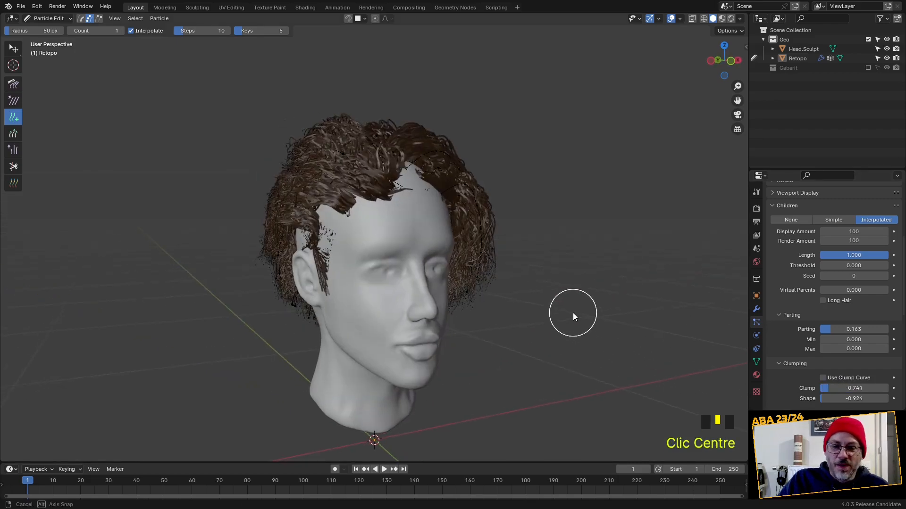
click(502, 286)
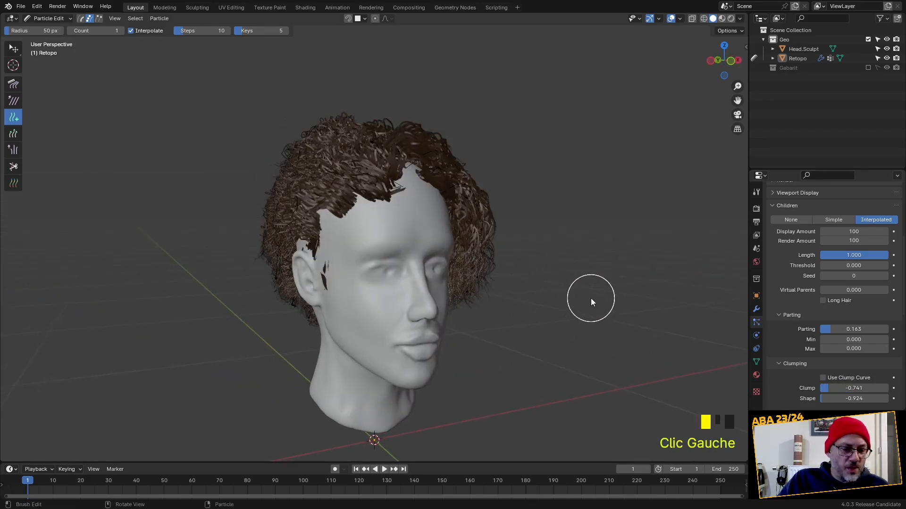
Reset both the Clump and Shape values of the child-hair clumping to 0.
drag(831, 389, 842, 387)
click(842, 388)
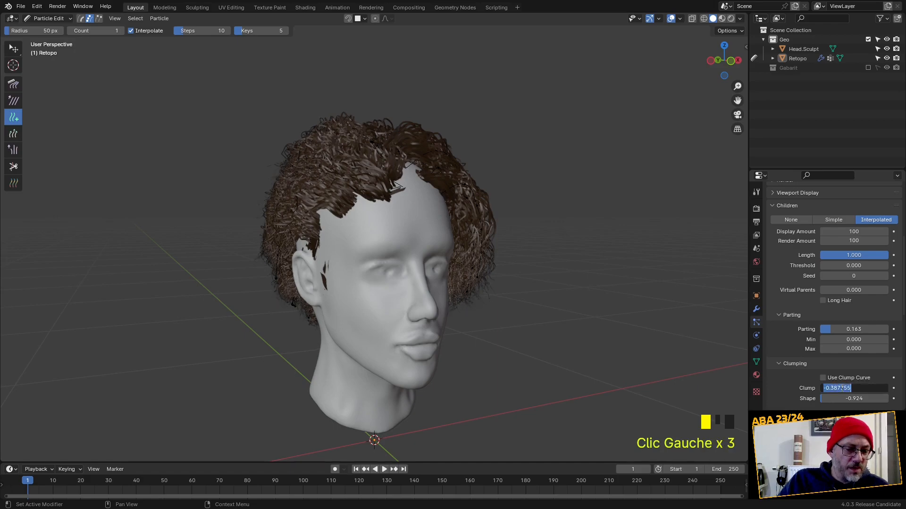
text(0)
key(Return)
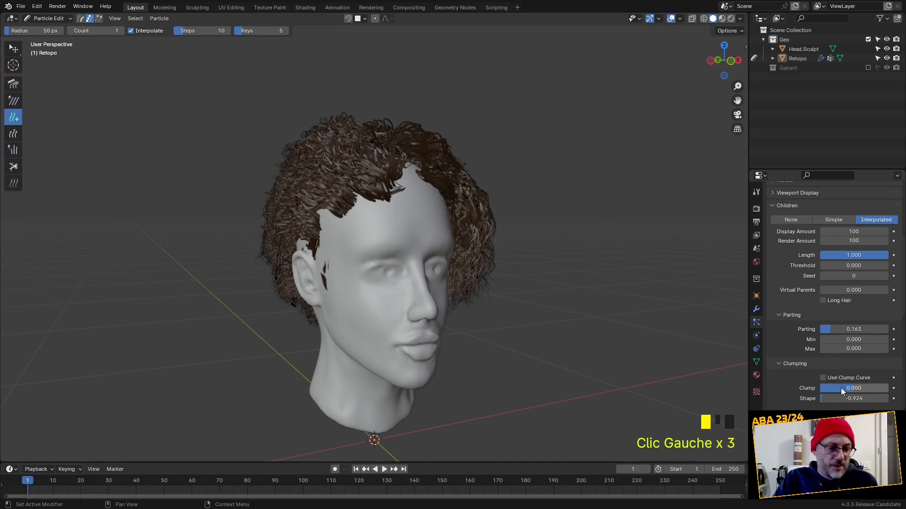
click(847, 396)
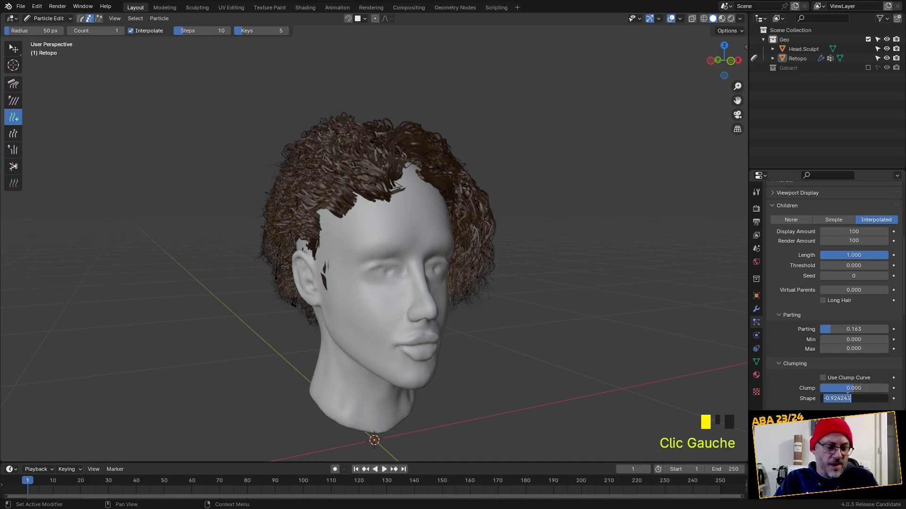
text(0)
click(583, 253)
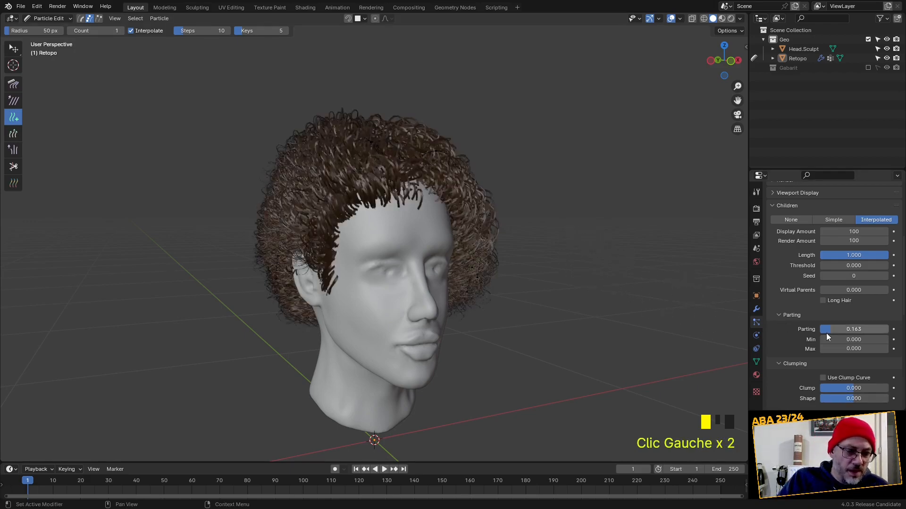
Set the child-hair Parting to 0.381 and return the hair object to Object Mode.
drag(826, 329, 846, 330)
click(576, 293)
scroll(783, 330, down, 5)
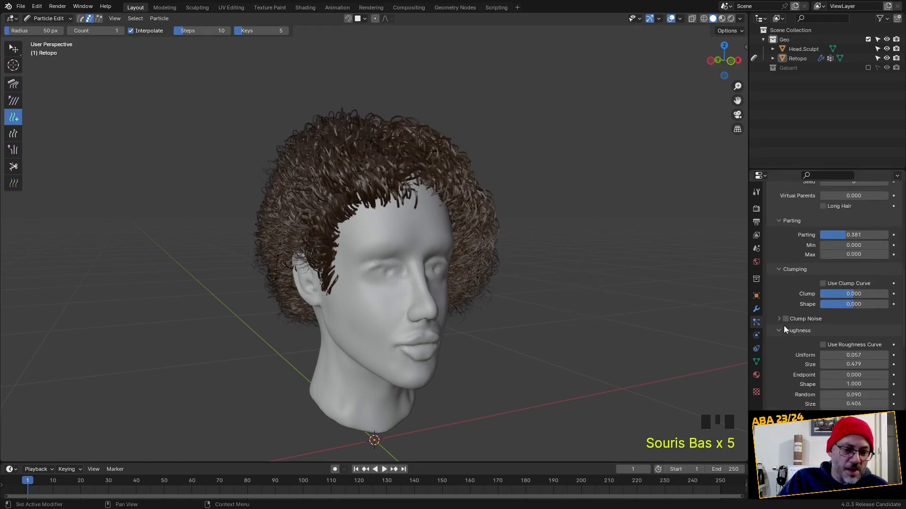
scroll(783, 325, down, 6)
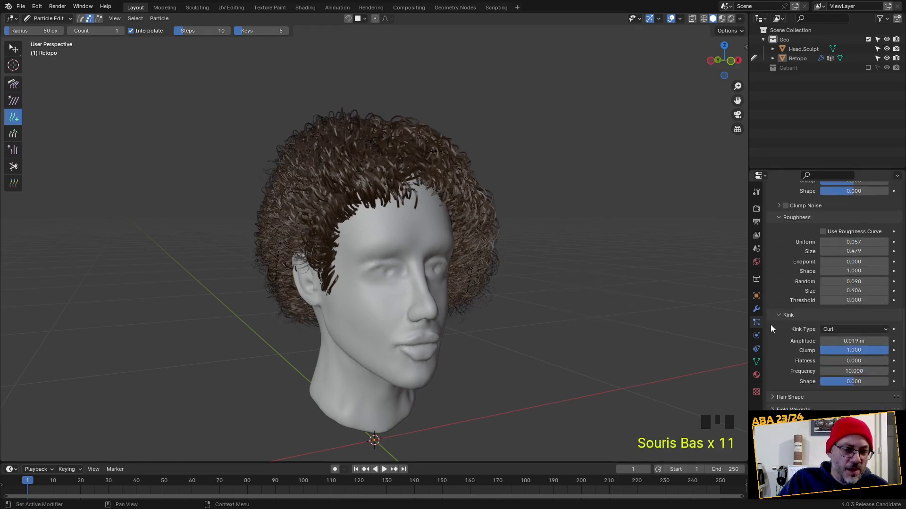
click(50, 19)
click(45, 27)
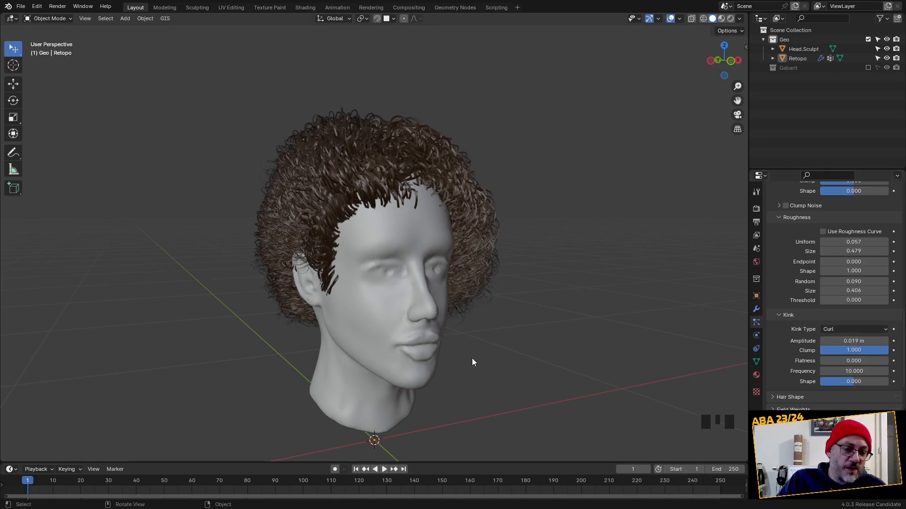
Lower the Random roughness to 0.019 and the curl Amplitude to 0.012 m, and inspect the hair from the other side.
shift+click(863, 282)
shift+drag(863, 282, 831, 282)
scroll(802, 336, down, 7)
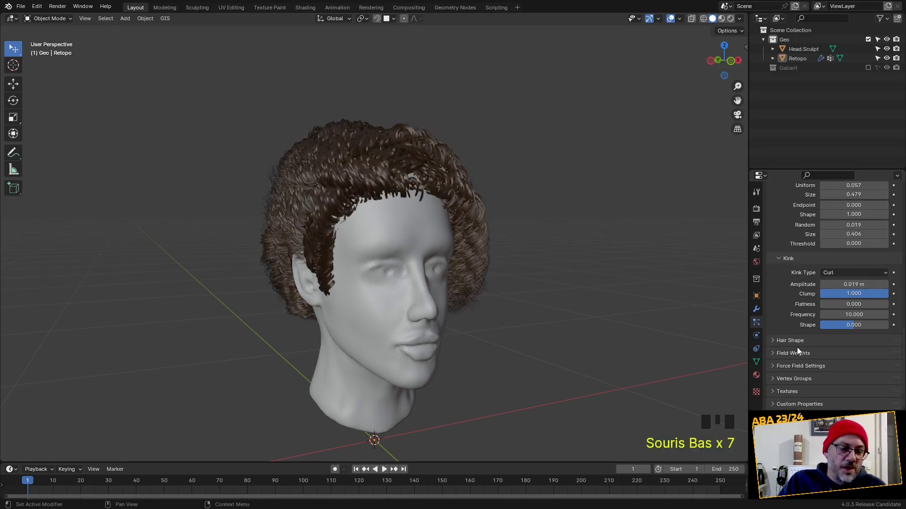
shift+drag(853, 284, 838, 285)
middle_drag(628, 292, 596, 315)
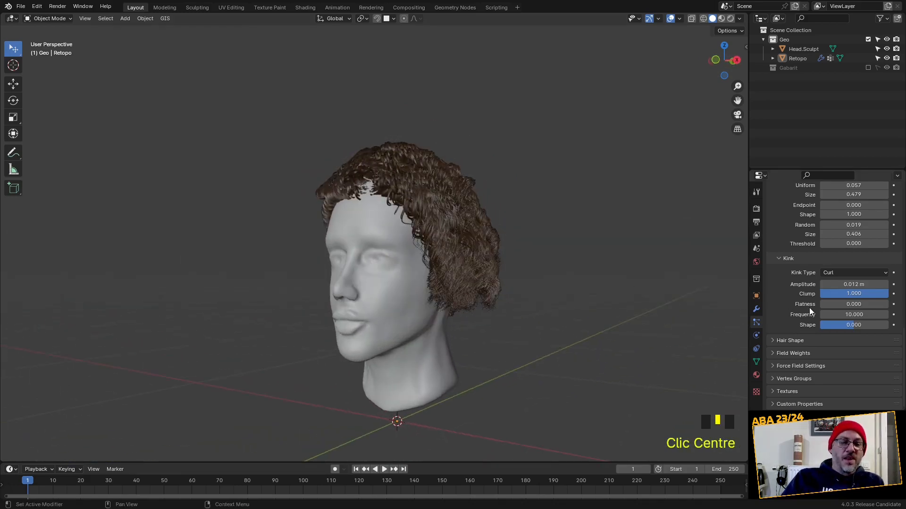
scroll(795, 329, up, 20)
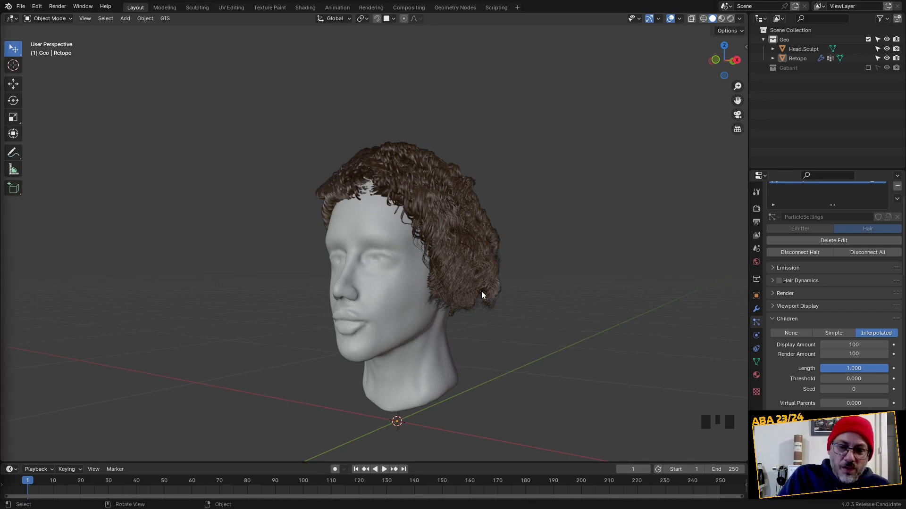
middle_drag(481, 290, 447, 304)
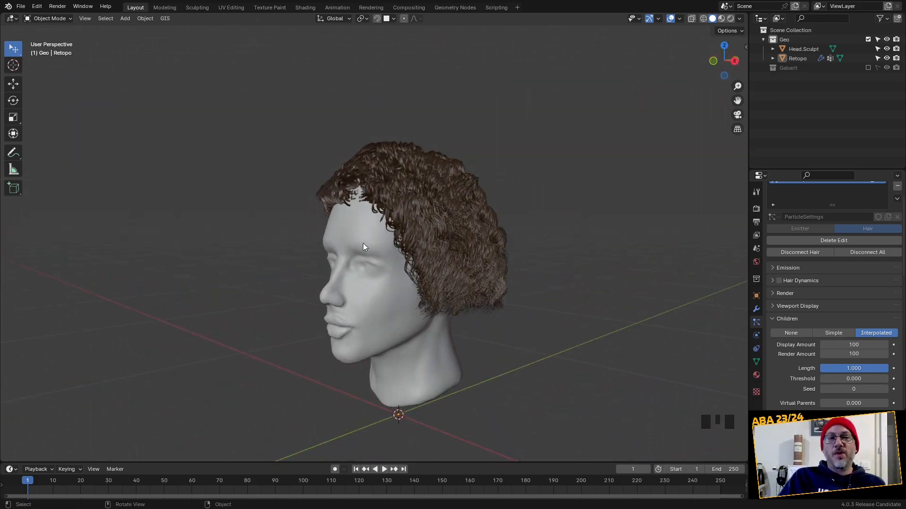
middle_drag(364, 242, 448, 263)
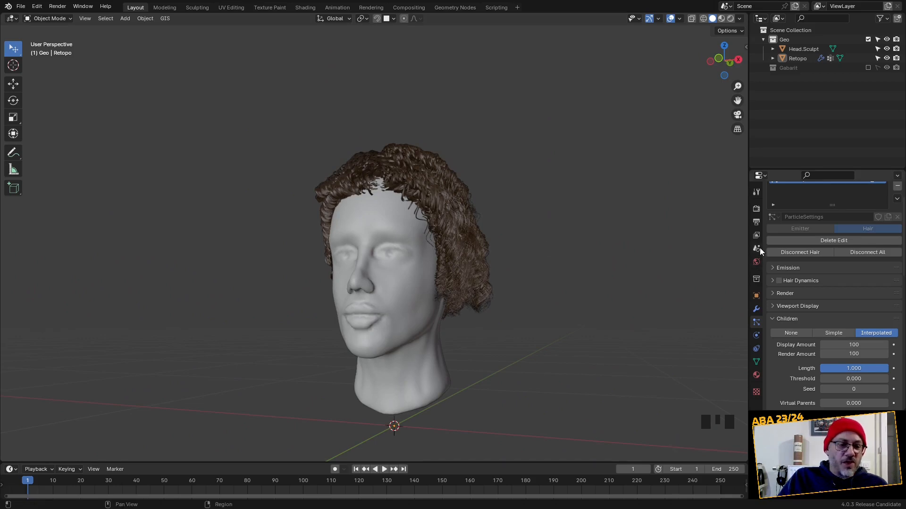
Switch the render engine to Cycles and set the device to GPU Compute.
scroll(757, 243, up, 4)
click(757, 208)
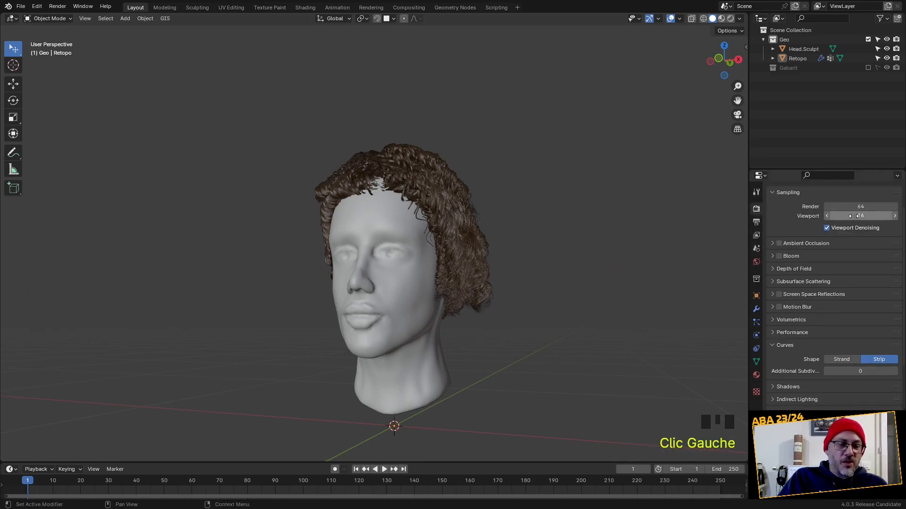
scroll(791, 269, up, 4)
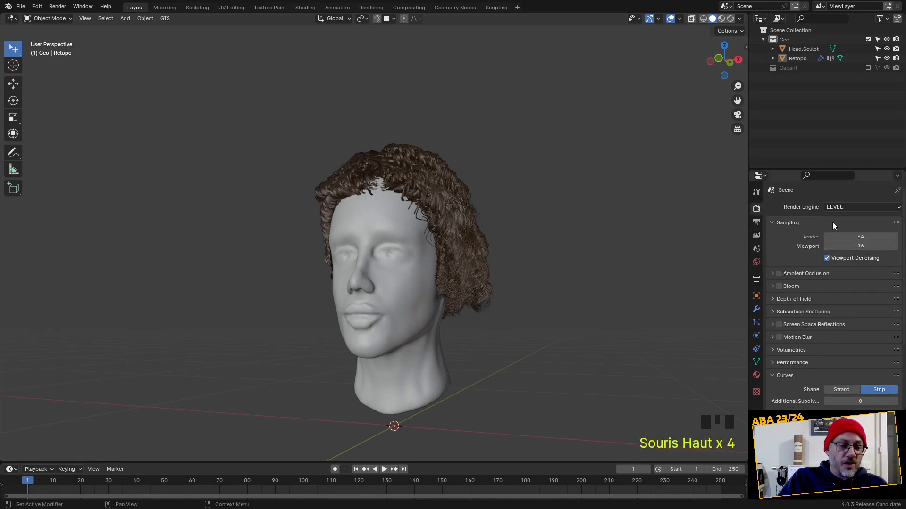
click(840, 208)
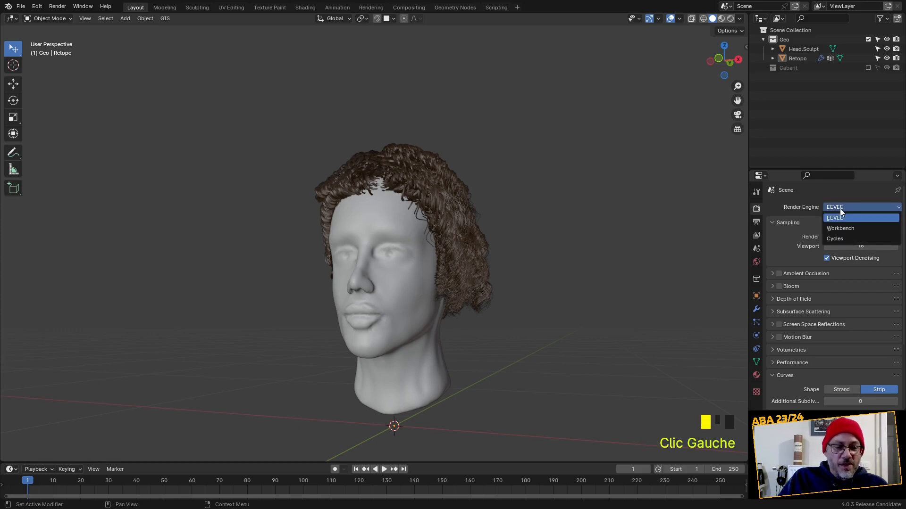
click(848, 242)
click(844, 231)
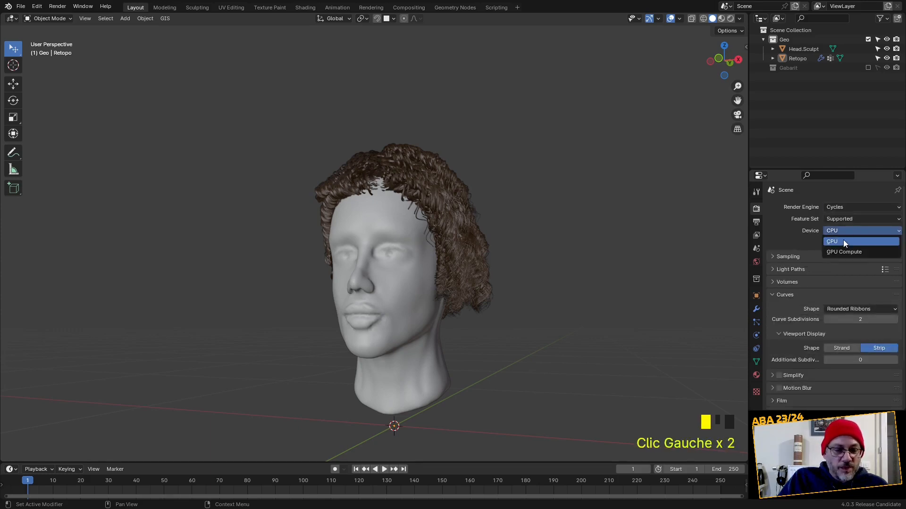
click(844, 251)
Enable Denoise for viewport sampling and collapse the sampling settings.
click(783, 246)
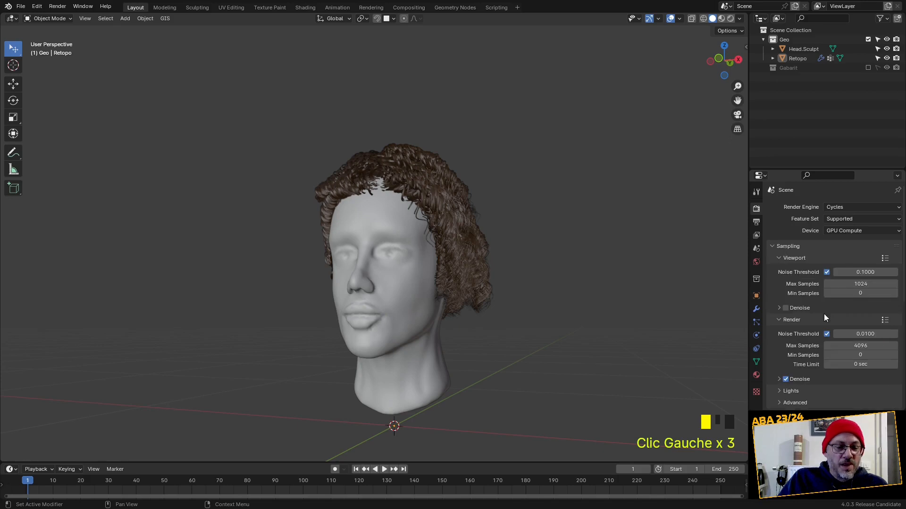
click(790, 308)
click(785, 307)
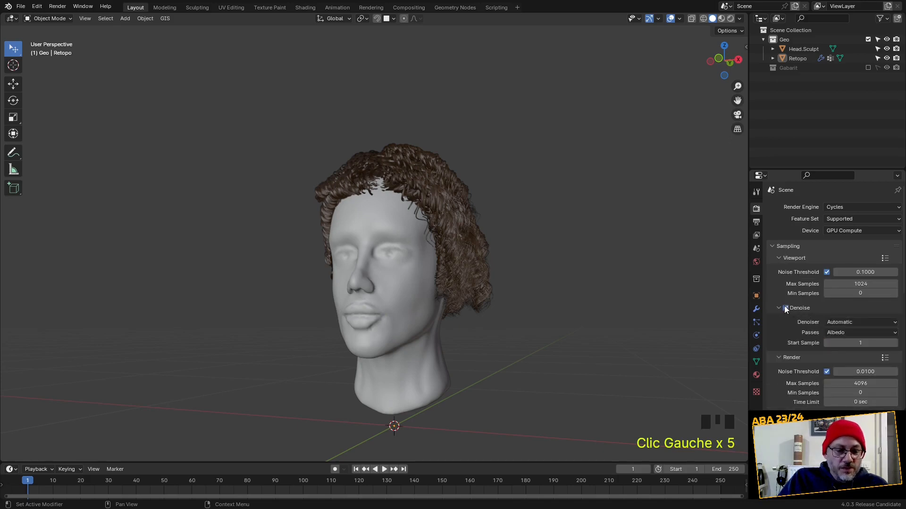
click(778, 307)
click(774, 246)
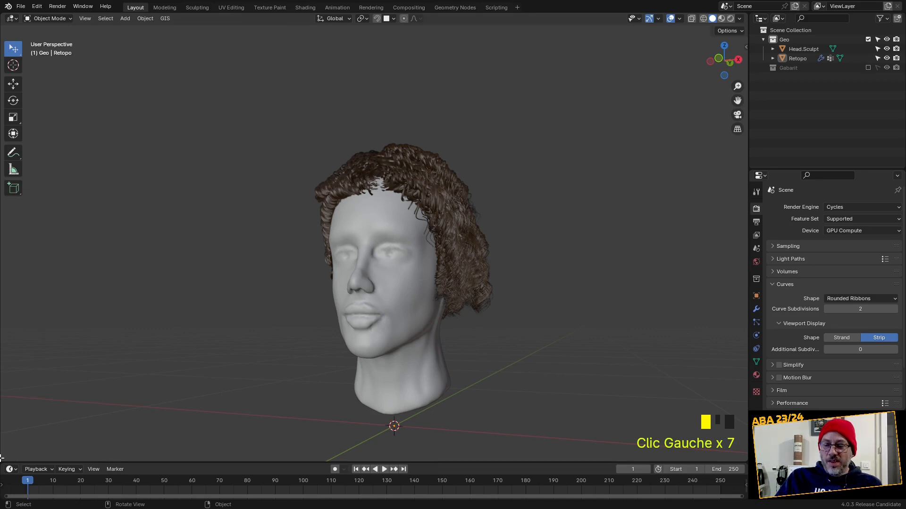
Split the 3D viewport in two, turn one half into a Shader Editor and frame the hair object's material nodes.
drag(38, 457, 353, 422)
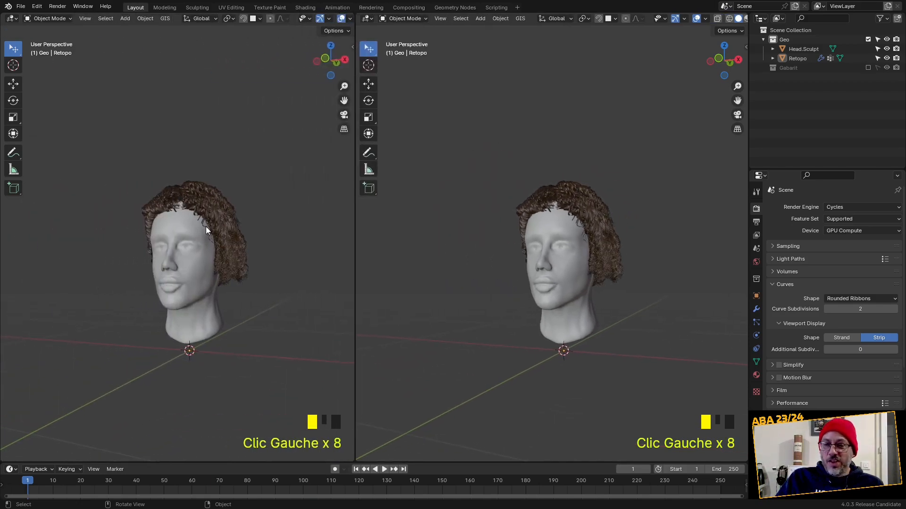
click(11, 19)
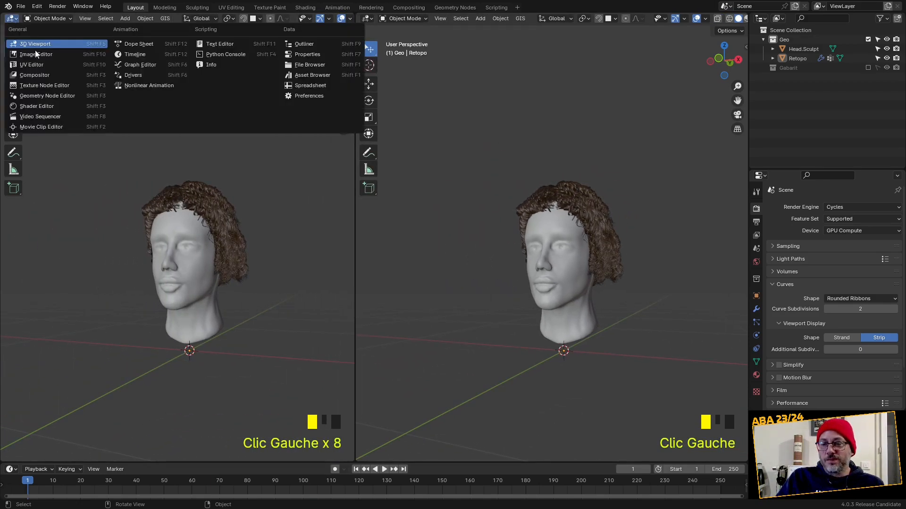
click(43, 106)
middle_drag(90, 206, 118, 163)
scroll(130, 155, up, 6)
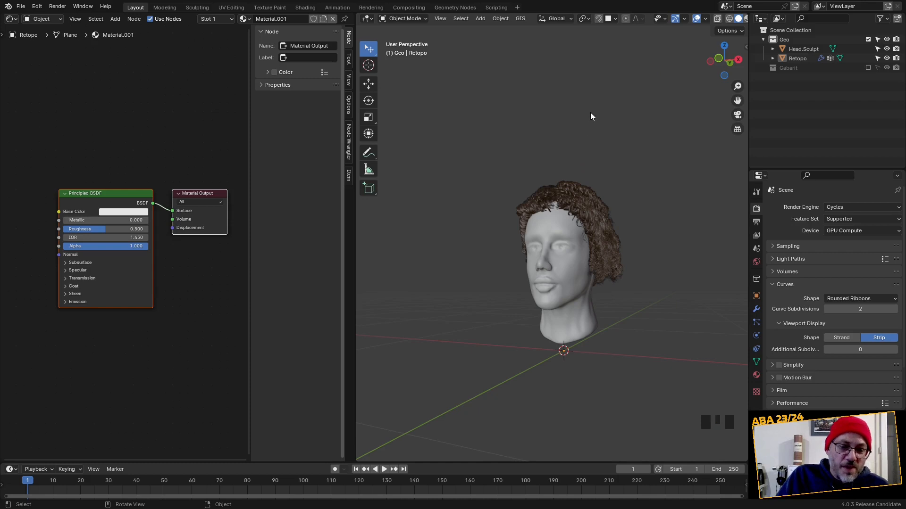
Enlarge the timeline area, turn it into an Asset Browser and show the Poly Haven catalog.
drag(446, 461, 435, 333)
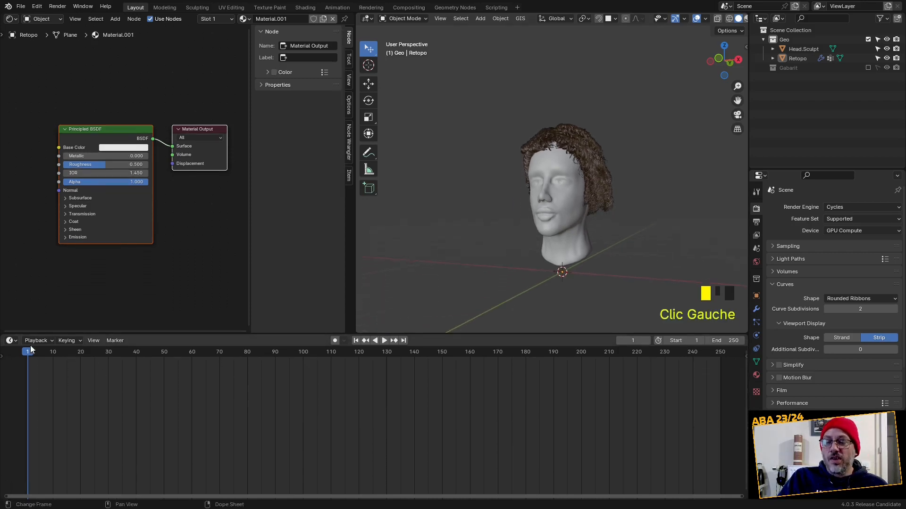
click(11, 340)
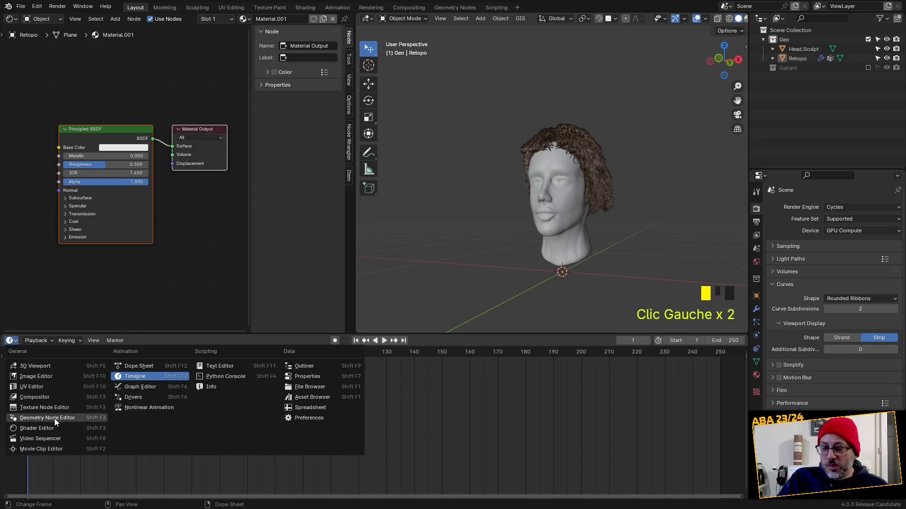
click(329, 398)
click(35, 487)
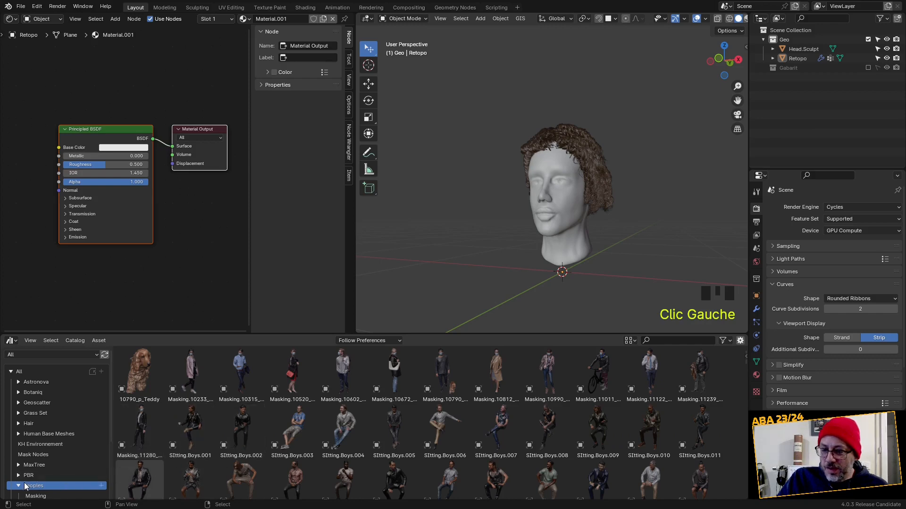
click(19, 486)
click(37, 496)
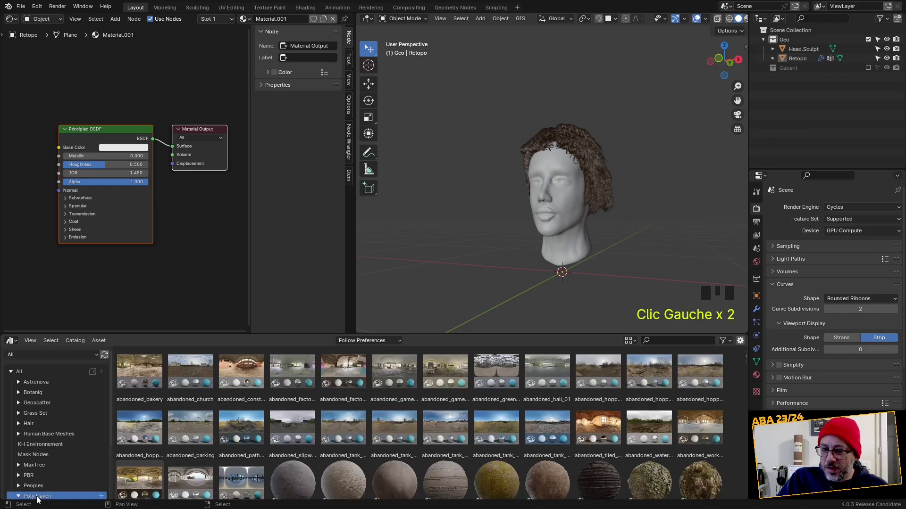
scroll(265, 441, down, 3)
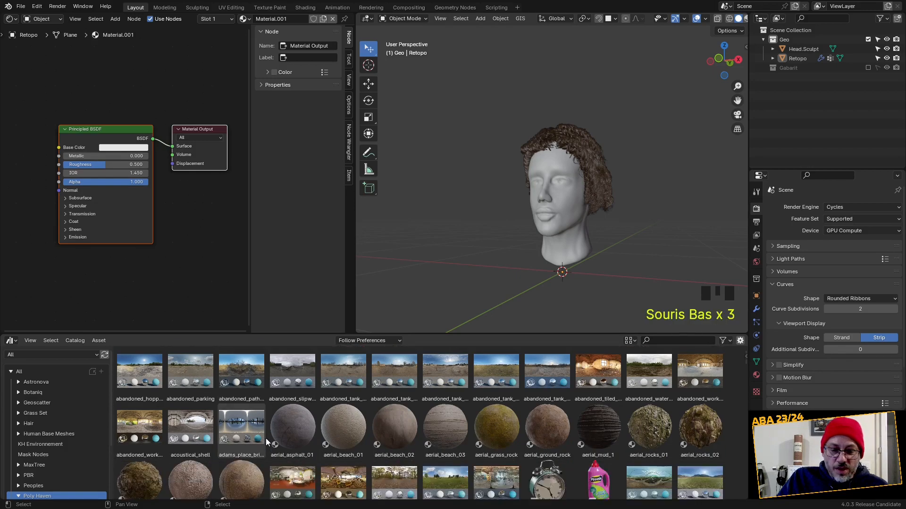
scroll(266, 439, up, 3)
Turn on Rendered viewport shading and apply the Poly Haven HDRI abandoned_tank_farm_03 as the scene's world.
drag(445, 427, 444, 250)
scroll(737, 22, down, 5)
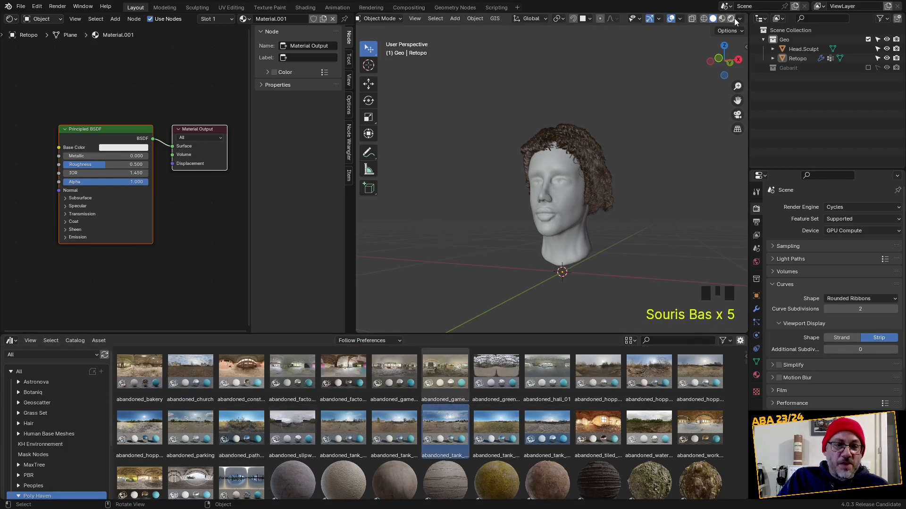
click(731, 19)
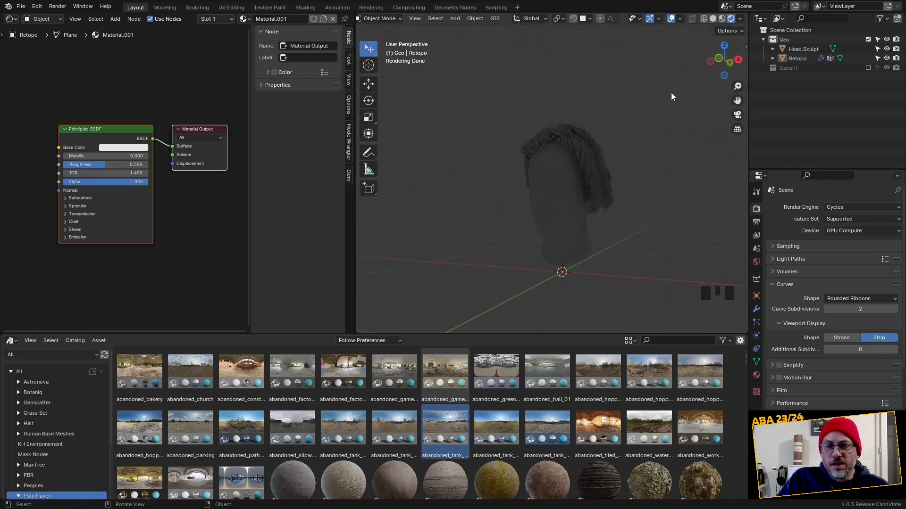
click(757, 262)
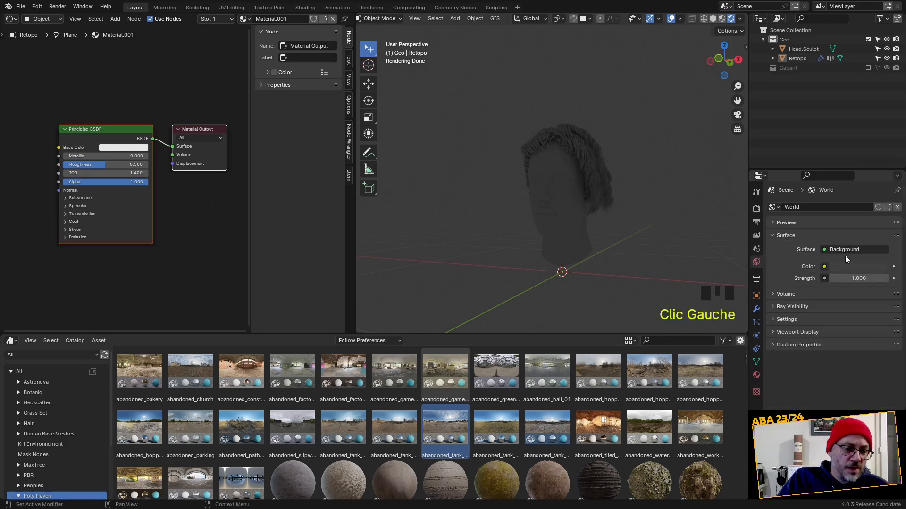
drag(444, 427, 417, 211)
mouse_move(468, 224)
middle_down()
mouse_move(563, 219)
mouse_move(435, 228)
mouse_move(452, 223)
middle_up()
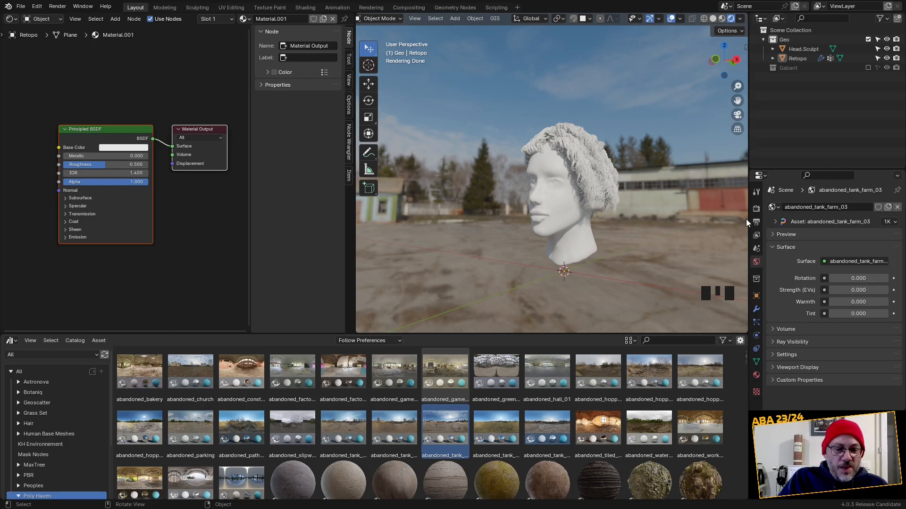
Enable Transparent in the render Film settings to hide the HDRI background, and inspect the rendered head up close.
click(755, 210)
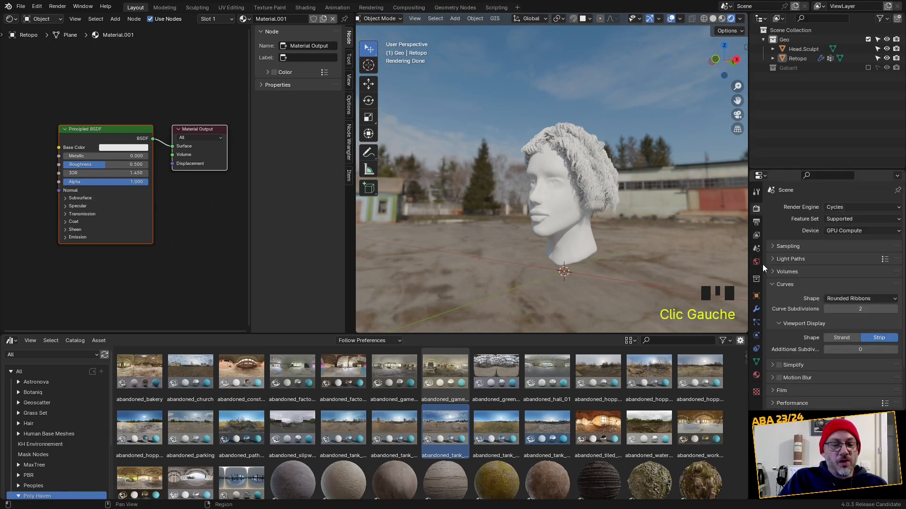
click(774, 283)
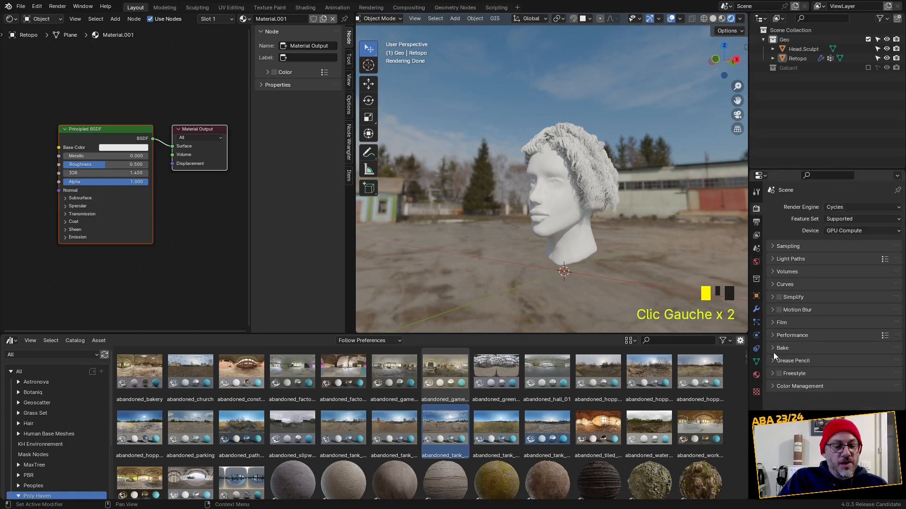
click(774, 322)
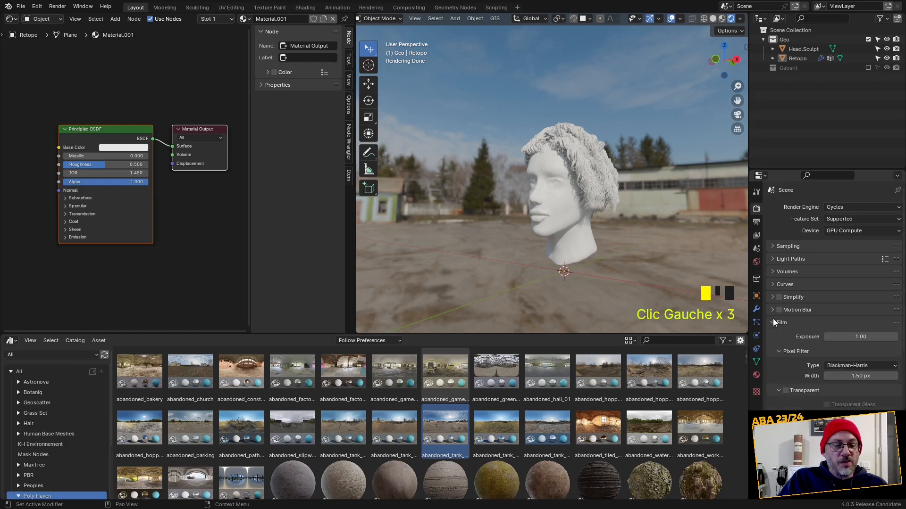
click(787, 392)
mouse_move(655, 242)
middle_down()
mouse_move(684, 231)
mouse_move(659, 231)
middle_up()
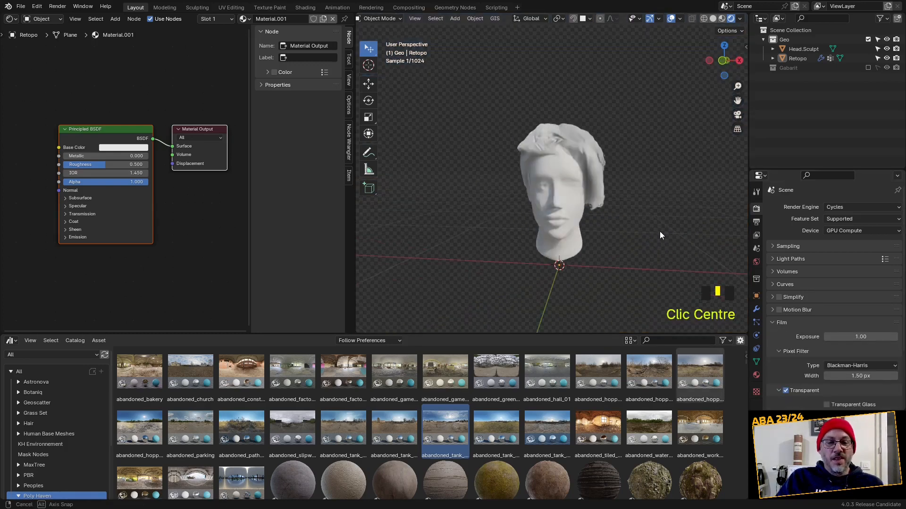
scroll(649, 207, up, 5)
scroll(649, 206, down, 1)
middle_drag(676, 209, 623, 181)
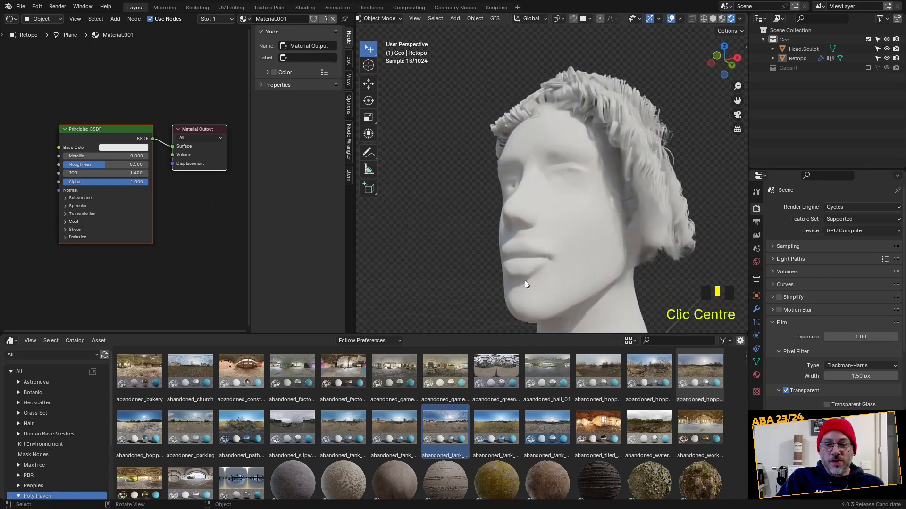
Replace the hair material's Principled BSDF with a Principled Hair BSDF connected to the Material Output's Surface.
click(102, 129)
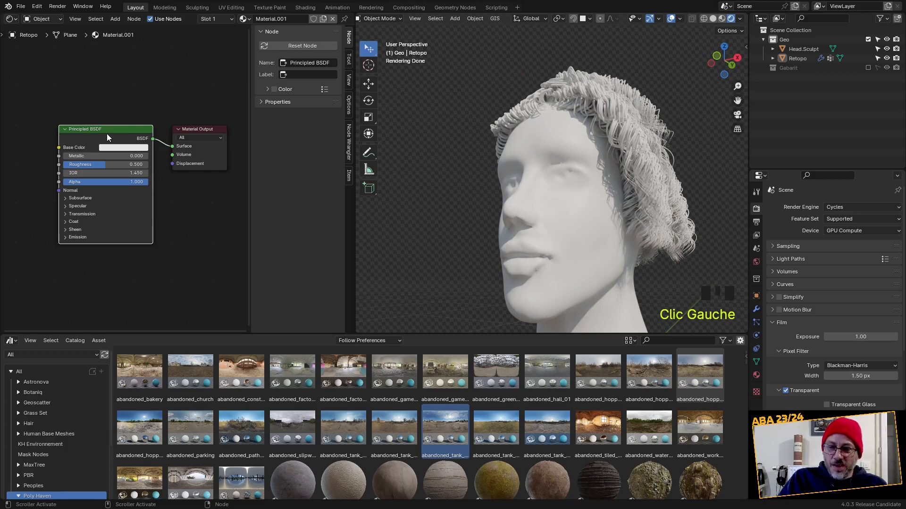
key(x)
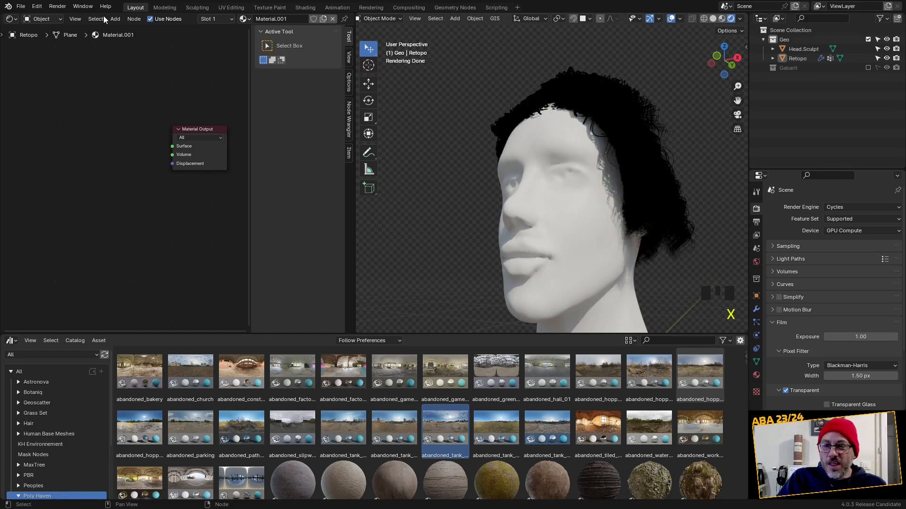
click(114, 19)
mouse_move(139, 71)
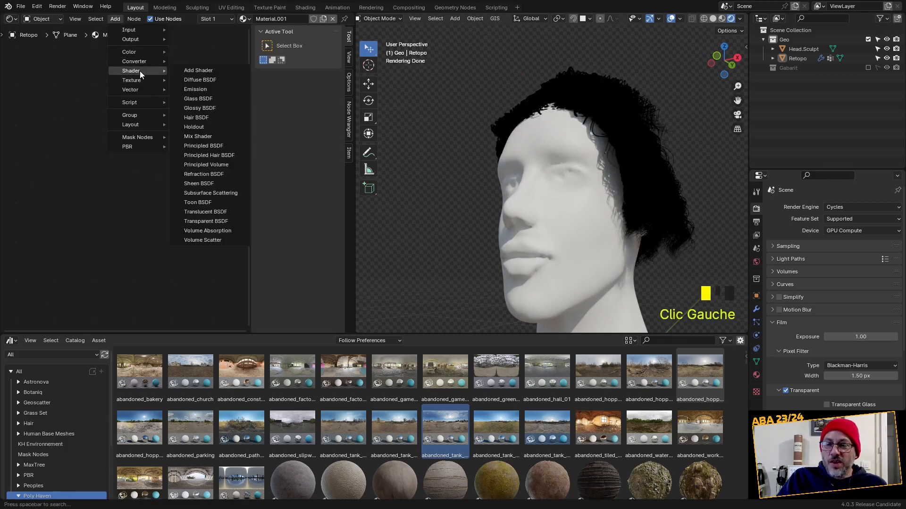
click(220, 156)
click(49, 131)
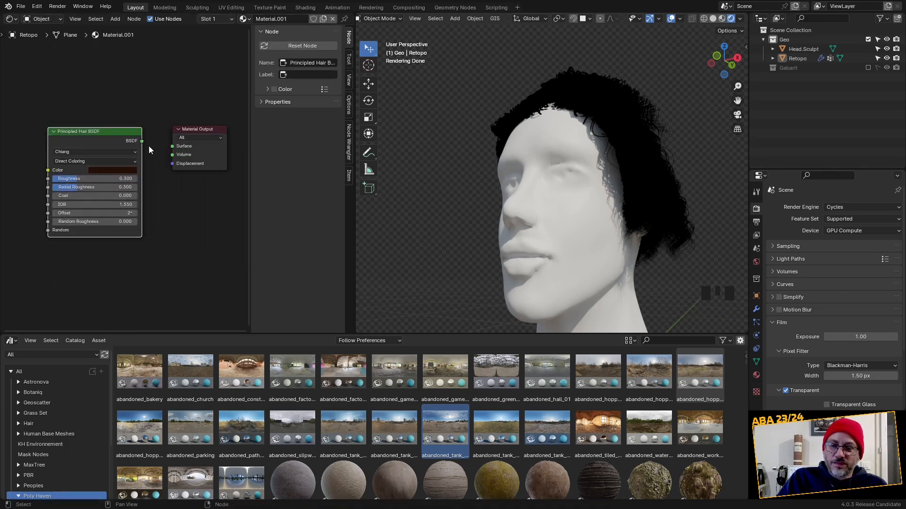
drag(141, 141, 173, 146)
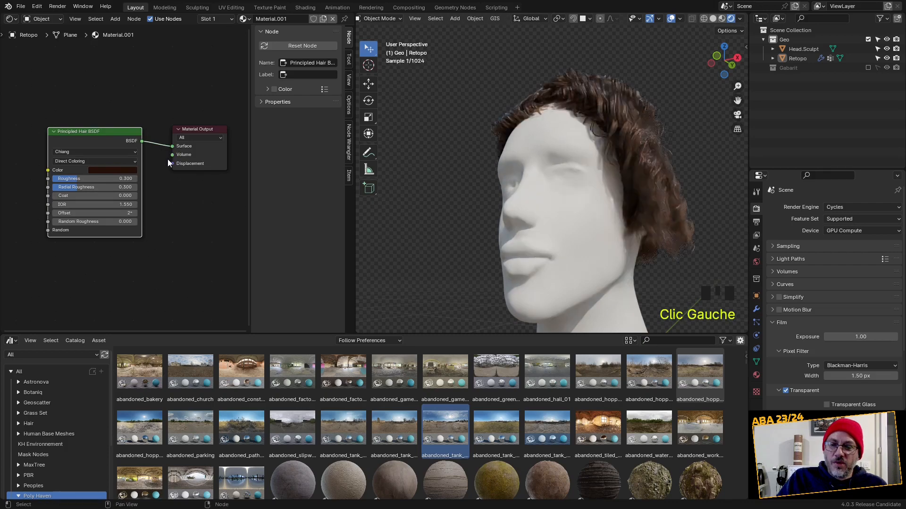
Review the hair particle system's child settings and collapse the Parting, Clumping, Roughness and Kink groups.
middle_drag(522, 154, 572, 141)
scroll(572, 141, up, 2)
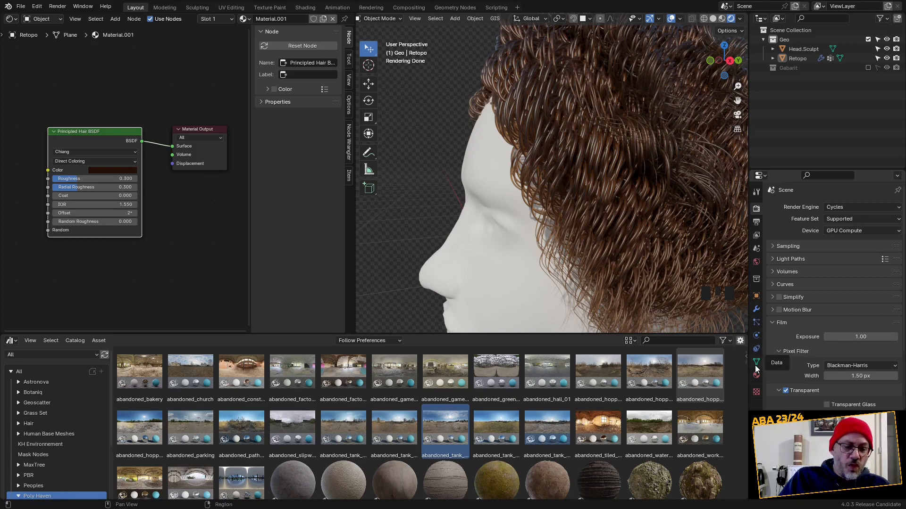
click(756, 322)
scroll(802, 322, down, 5)
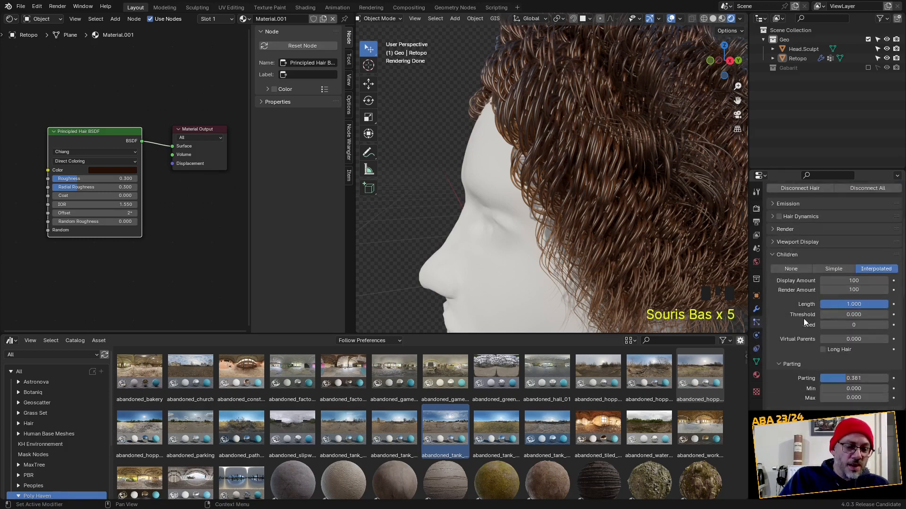
scroll(803, 320, down, 6)
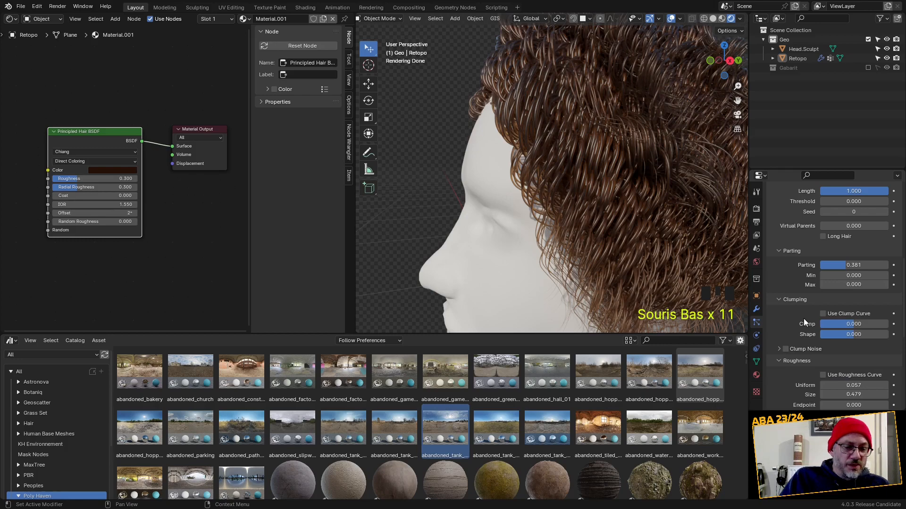
scroll(803, 318, down, 6)
scroll(802, 318, down, 8)
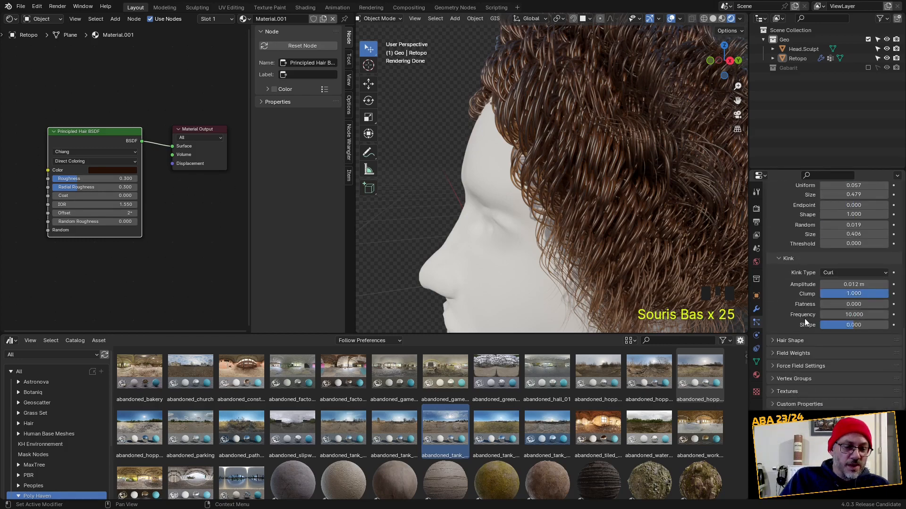
scroll(805, 318, up, 13)
scroll(804, 321, up, 4)
scroll(805, 321, down, 2)
scroll(805, 321, up, 5)
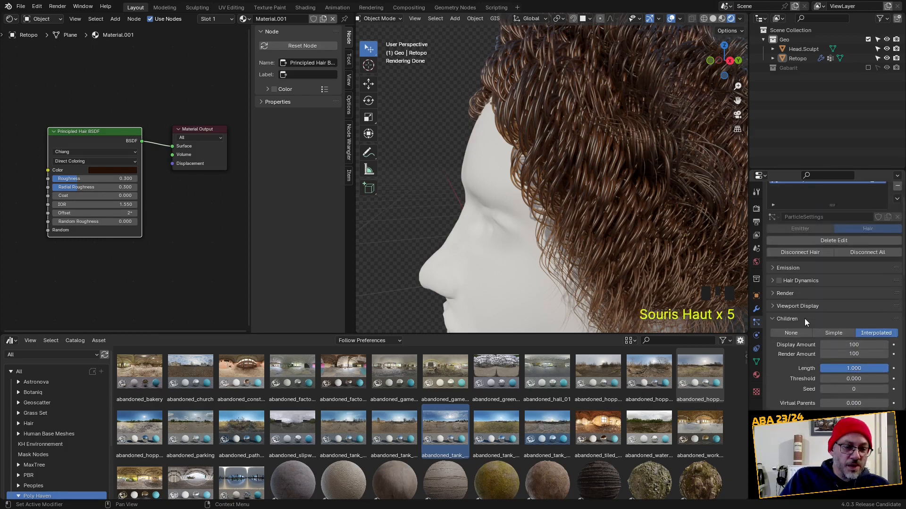
scroll(788, 358, down, 7)
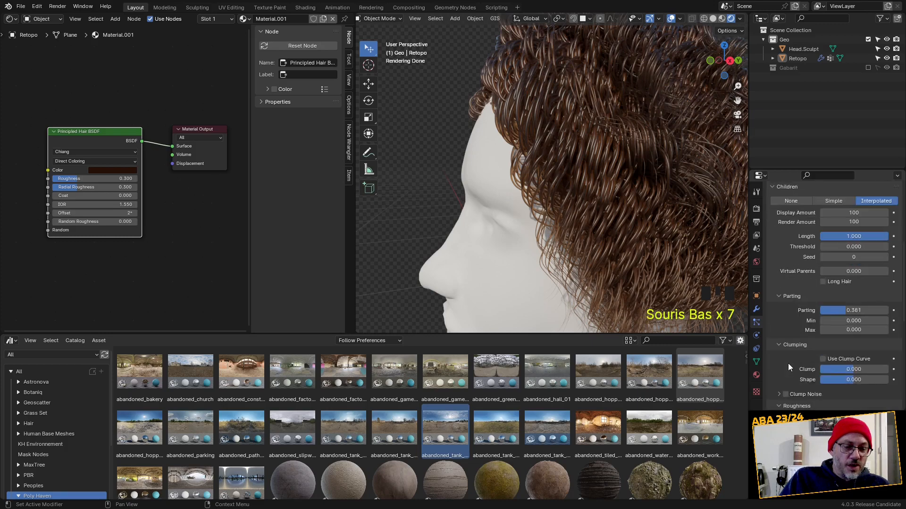
click(786, 307)
click(784, 319)
click(786, 323)
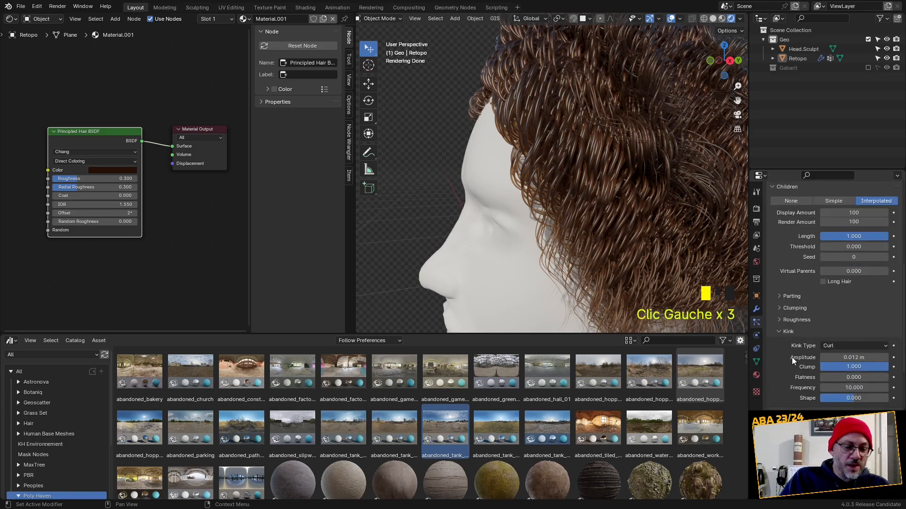
click(783, 333)
Expand the Hair Shape settings and thin the strands by setting the Diameter Scale to 0.002.
click(778, 346)
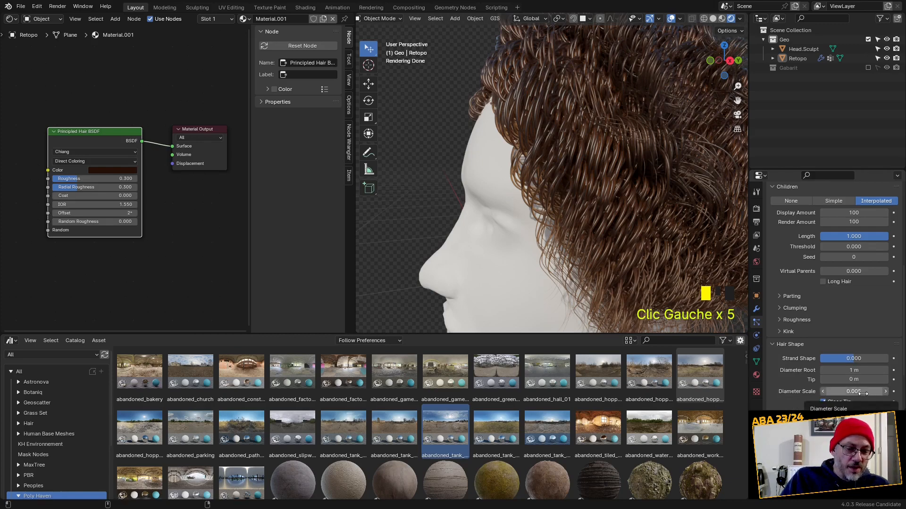
shift+drag(862, 394, 849, 394)
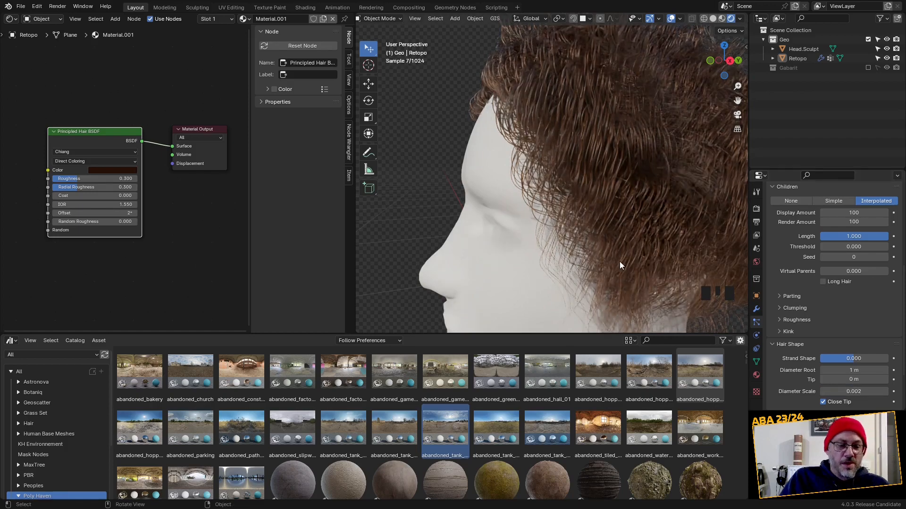
middle_drag(621, 266, 693, 226)
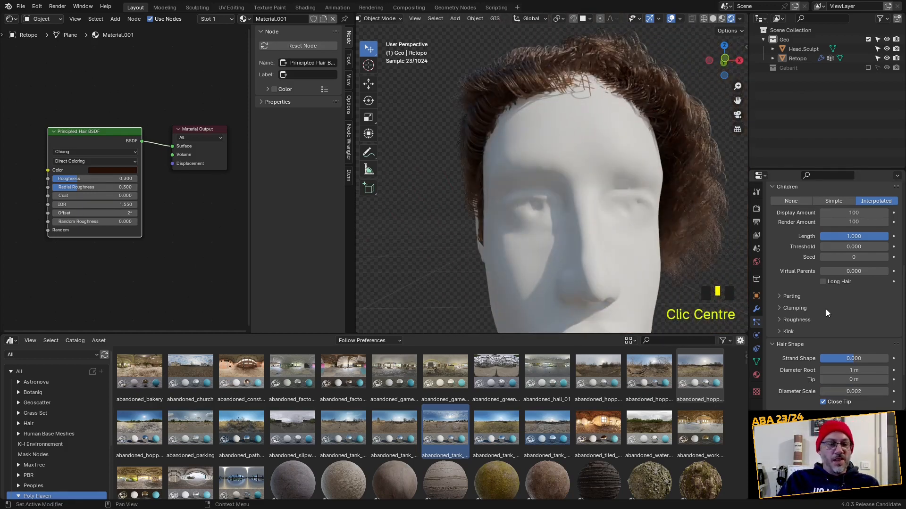
Try a Display Amount of 200 for the interpolated child hairs.
scroll(826, 313, up, 4)
click(856, 288)
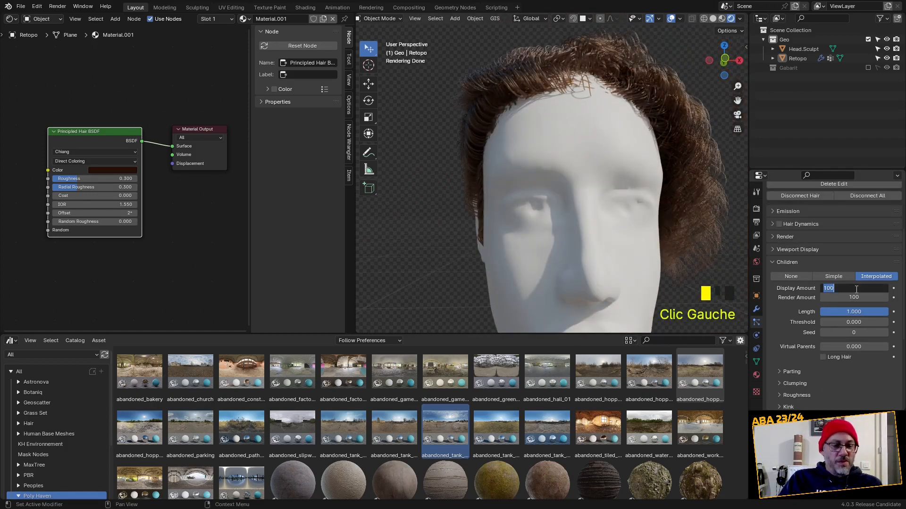
text(200)
key(Return)
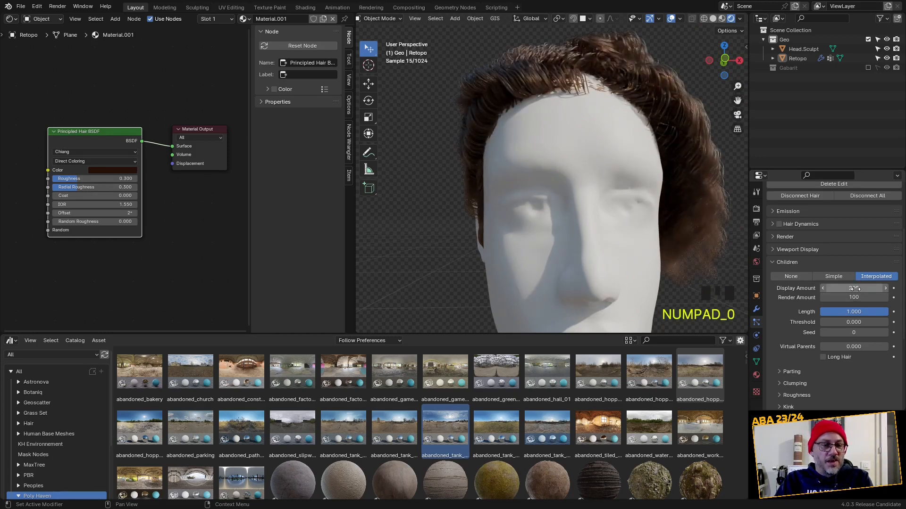
Set the Display Amount of the interpolated child hairs to 50.
click(855, 289)
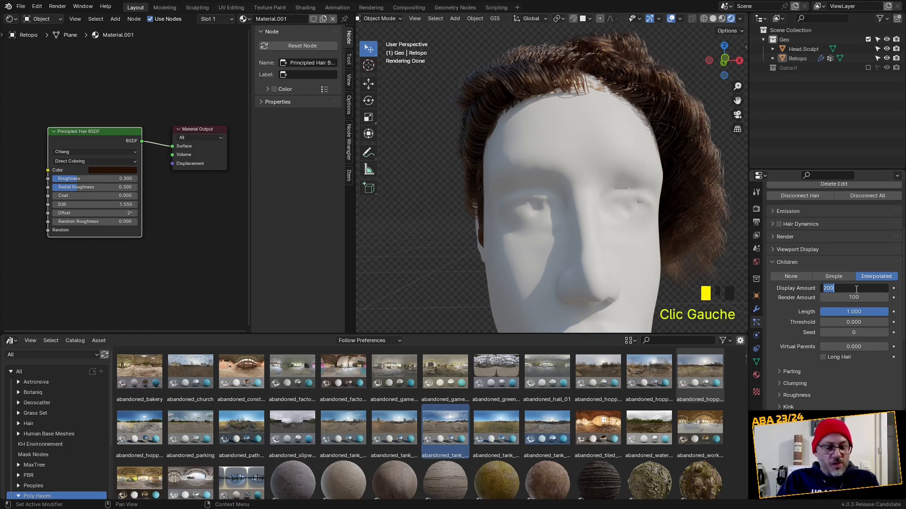
text(50)
key(Return)
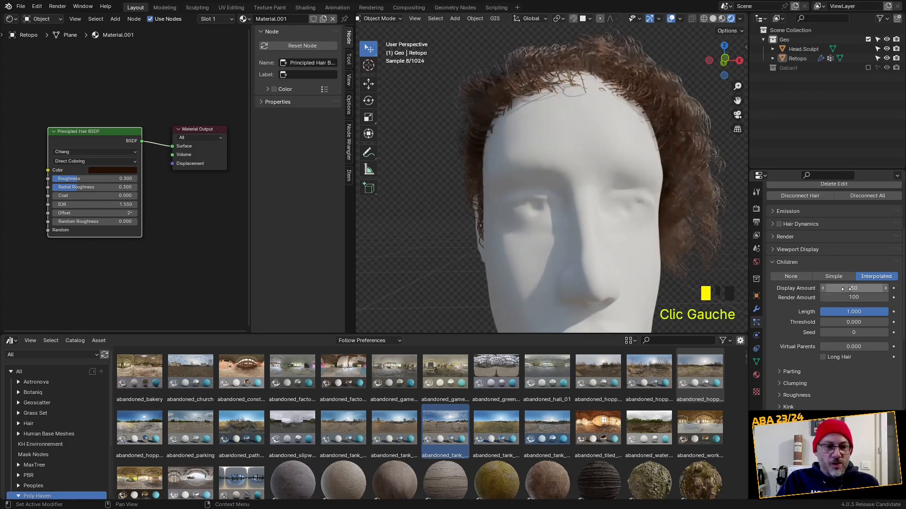
Switch the Retopo object to Particle Edit mode and try the Comb brush on the hair above the forehead.
middle_drag(667, 195, 604, 192)
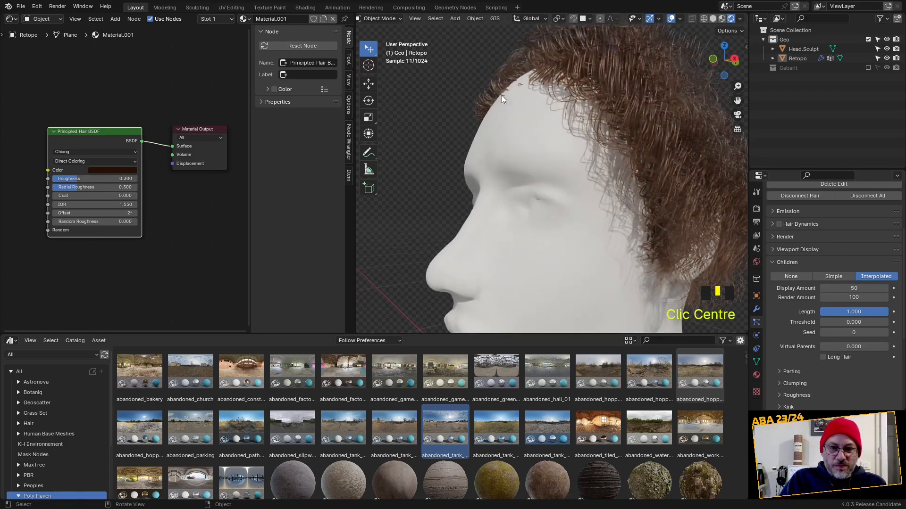
scroll(577, 143, down, 3)
click(380, 19)
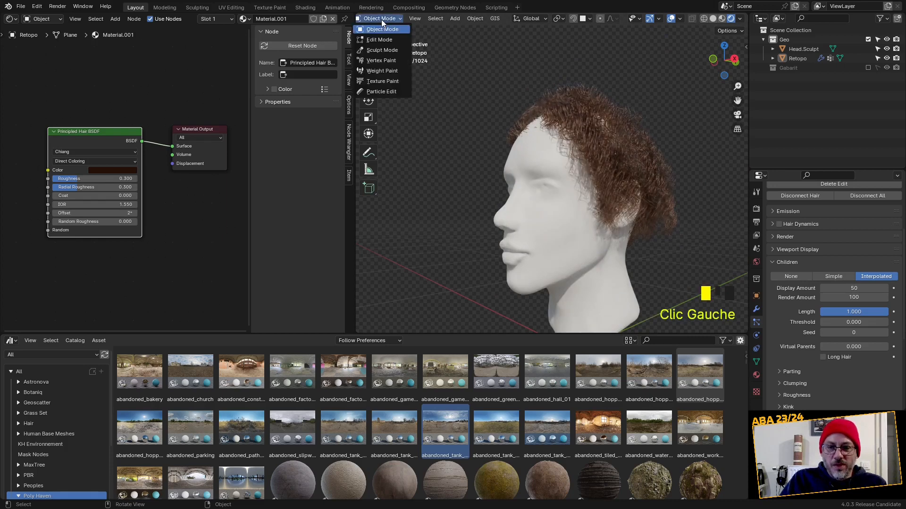
click(381, 92)
mouse_move(528, 121)
middle_down()
mouse_move(518, 123)
mouse_move(587, 132)
mouse_move(437, 91)
middle_up()
click(516, 119)
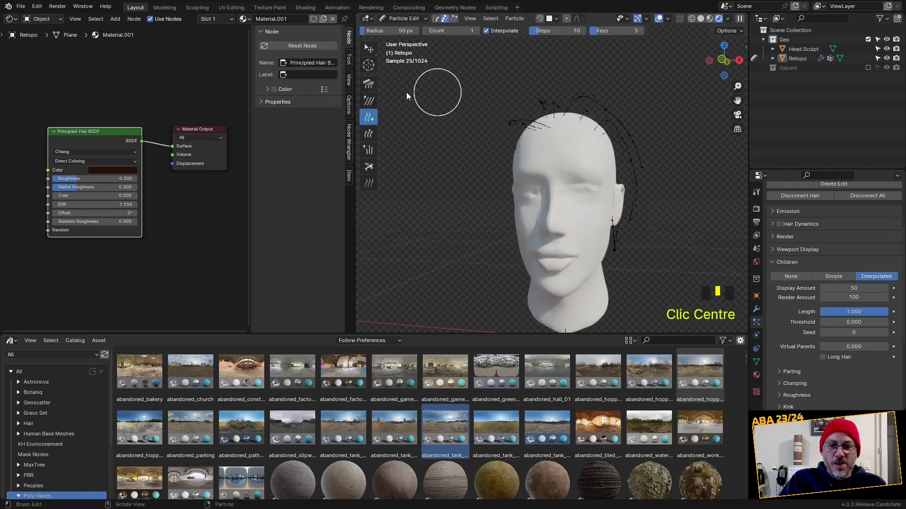
click(368, 84)
drag(558, 136, 554, 123)
Have the child hairs displayed during particle editing and change the viewport to Solid shading.
click(739, 31)
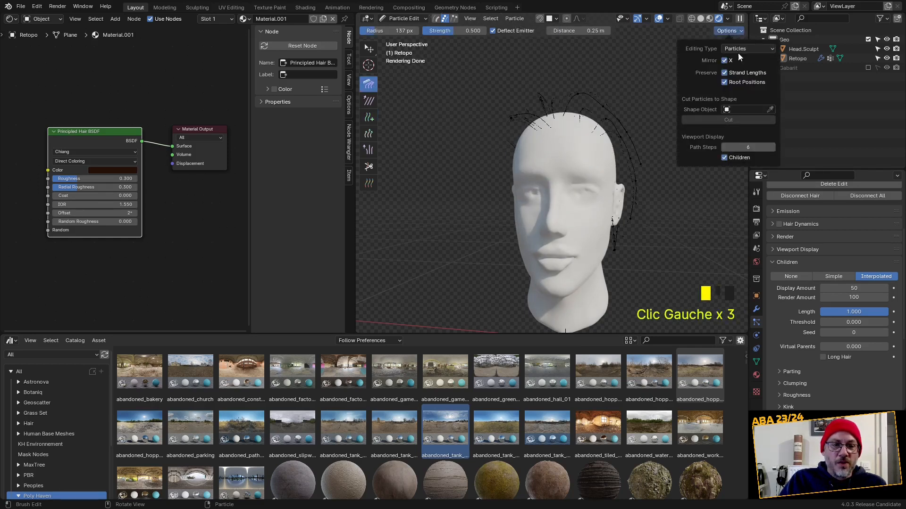
click(727, 159)
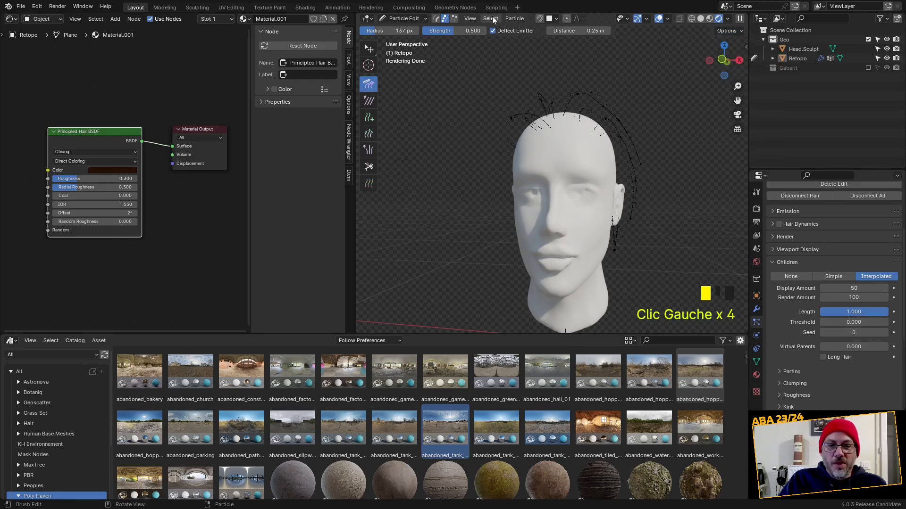
click(699, 20)
Comb the guide hairs over the crown and back of the head with the 137 px Comb brush.
mouse_move(563, 129)
mouse_down()
mouse_move(556, 126)
mouse_move(565, 122)
mouse_up()
mouse_move(564, 123)
middle_down()
mouse_move(565, 138)
mouse_move(627, 179)
mouse_move(672, 151)
middle_up()
mouse_move(660, 141)
mouse_down()
mouse_move(630, 115)
mouse_move(638, 114)
mouse_move(473, 86)
mouse_move(442, 151)
mouse_up()
scroll(524, 72, down, 2)
mouse_move(521, 69)
mouse_down()
mouse_move(478, 79)
mouse_move(472, 85)
mouse_move(493, 79)
mouse_move(467, 105)
mouse_move(448, 149)
mouse_move(468, 253)
mouse_up()
mouse_move(469, 254)
middle_down()
mouse_move(505, 276)
mouse_move(590, 279)
mouse_move(511, 299)
mouse_move(491, 316)
mouse_move(486, 283)
middle_up()
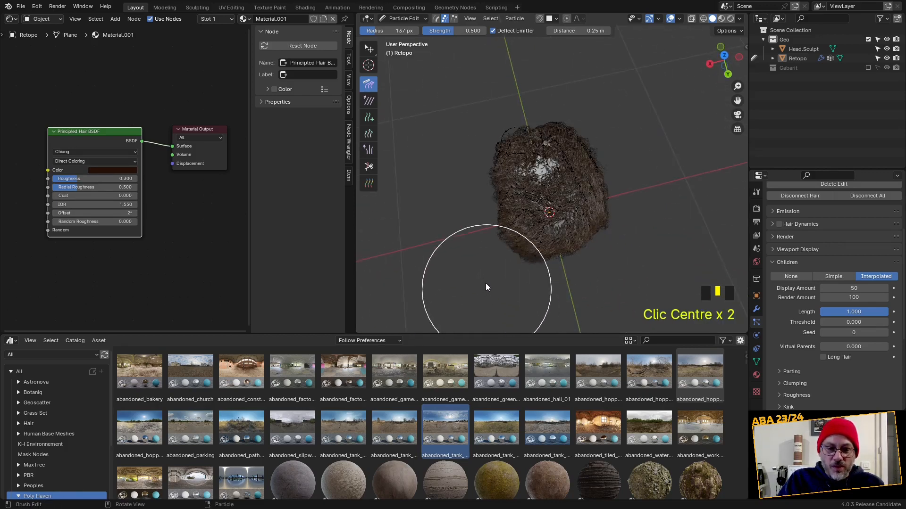
mouse_move(486, 283)
mouse_down()
mouse_move(515, 301)
mouse_move(491, 279)
mouse_up()
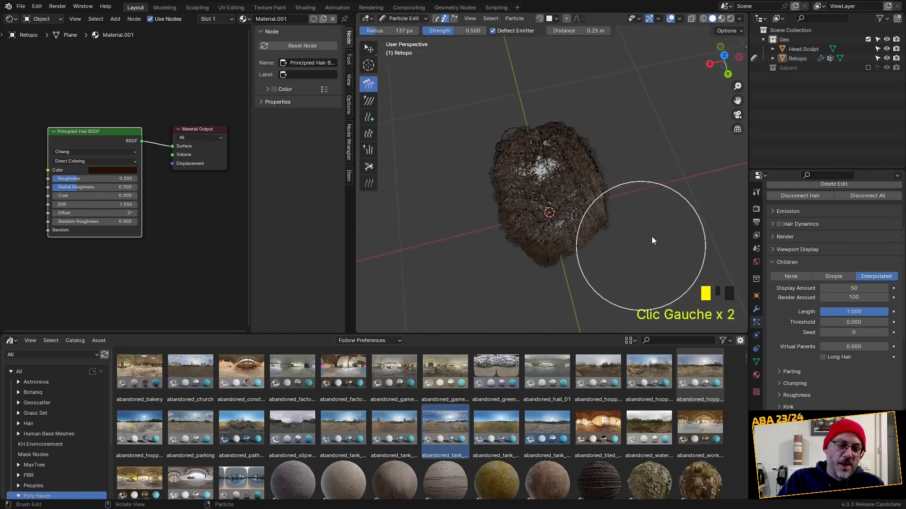
mouse_move(652, 236)
mouse_down()
mouse_move(629, 266)
mouse_move(612, 267)
mouse_move(591, 290)
mouse_up()
Comb the guide hairs downward along the sides and back of the head toward the neck.
mouse_move(591, 290)
middle_down()
mouse_move(662, 197)
mouse_move(672, 199)
middle_up()
drag(672, 199, 638, 266)
mouse_move(653, 224)
mouse_down()
mouse_move(633, 256)
mouse_move(606, 264)
mouse_up()
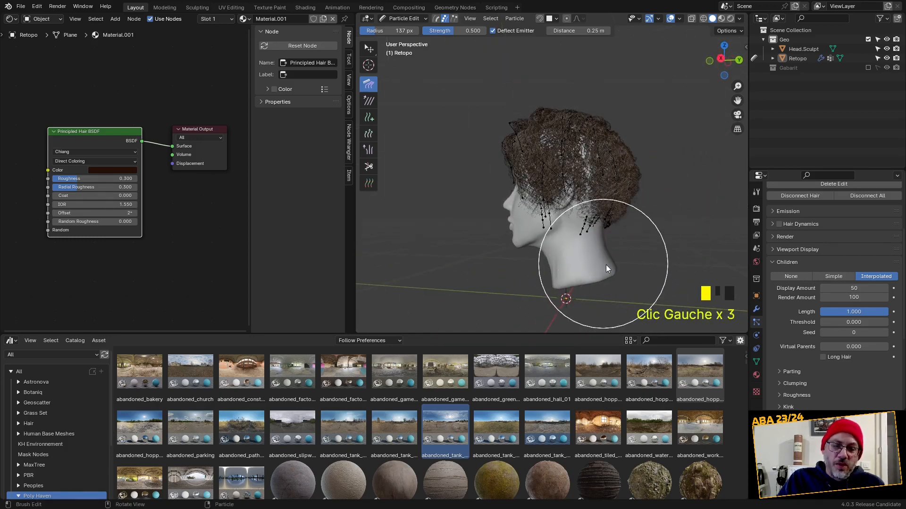
mouse_move(605, 265)
middle_down()
mouse_move(644, 278)
mouse_move(693, 224)
mouse_move(709, 220)
middle_up()
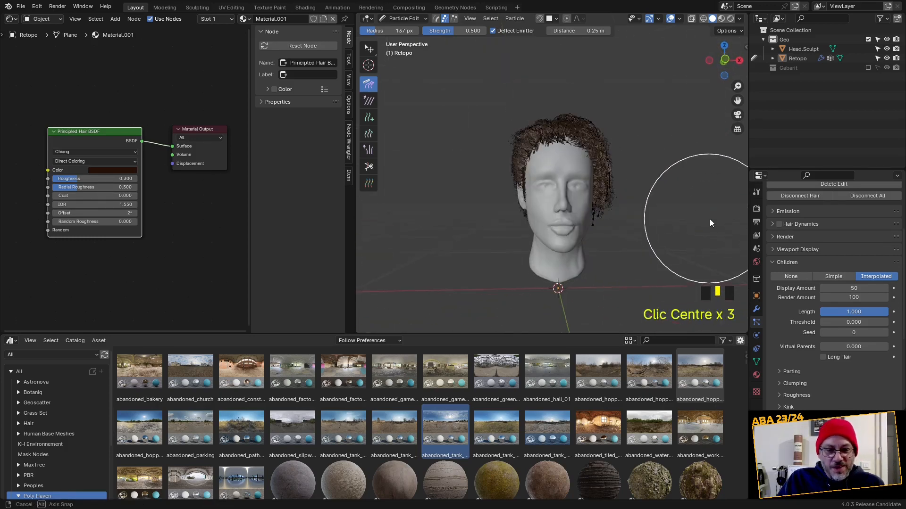
mouse_move(665, 192)
mouse_down()
mouse_move(664, 251)
mouse_move(645, 286)
mouse_up()
mouse_move(640, 229)
mouse_down()
mouse_move(617, 278)
mouse_move(623, 269)
mouse_up()
mouse_move(532, 201)
mouse_down()
mouse_move(510, 188)
mouse_move(519, 191)
mouse_up()
Return to Object Mode and display the combed hairstyle in Rendered viewport shading.
middle_drag(519, 192, 571, 193)
scroll(521, 212, up, 3)
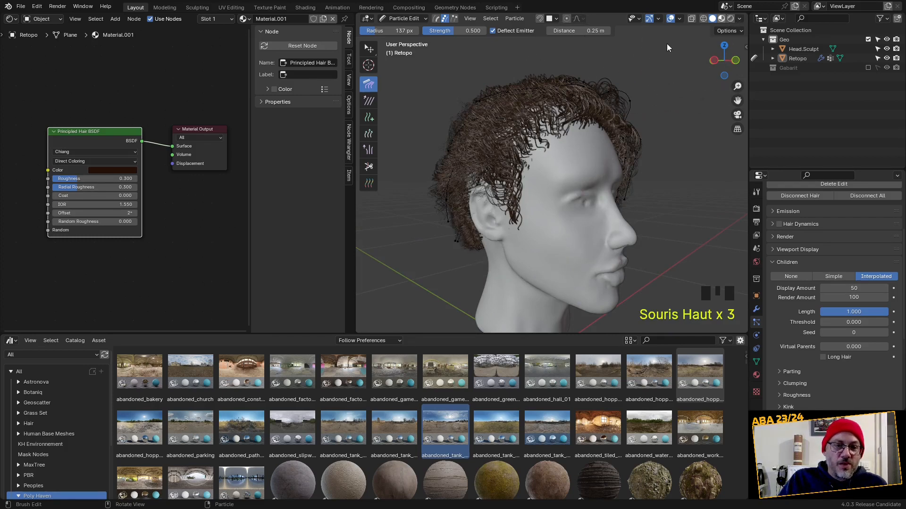
click(722, 18)
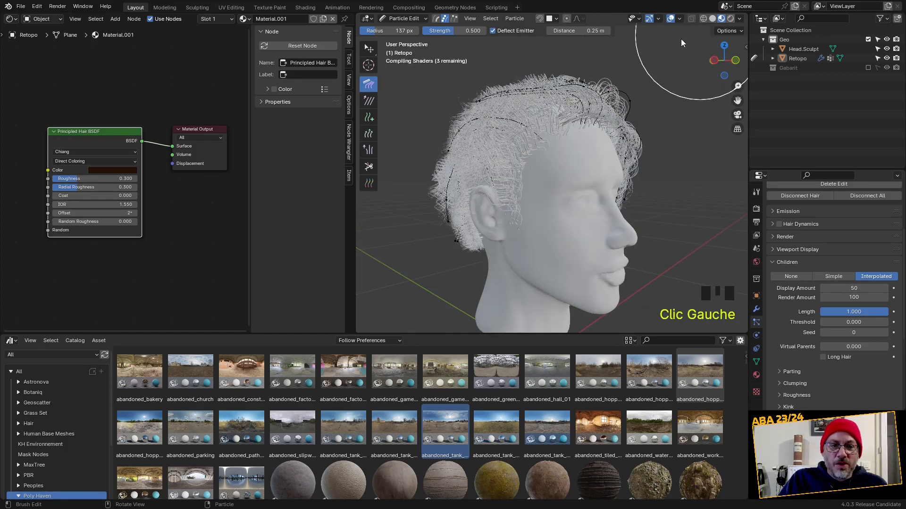
click(401, 17)
click(405, 27)
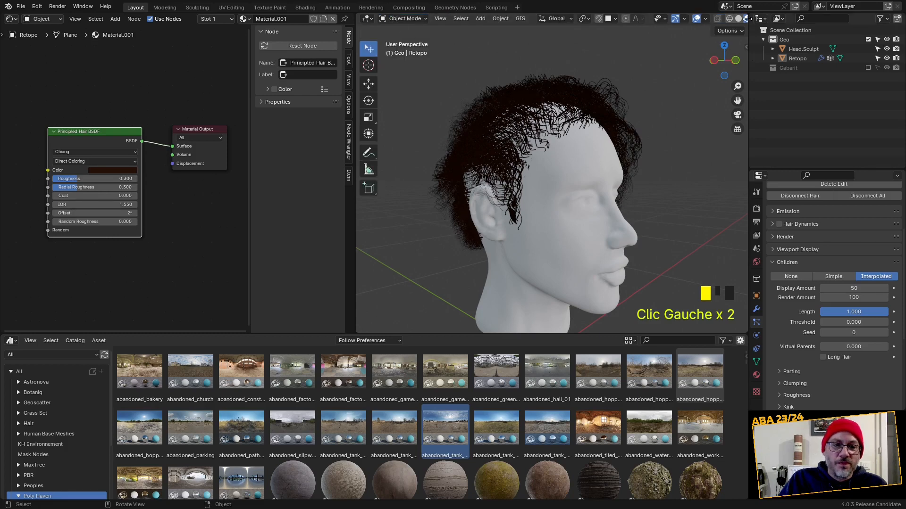
scroll(729, 21, down, 6)
click(730, 20)
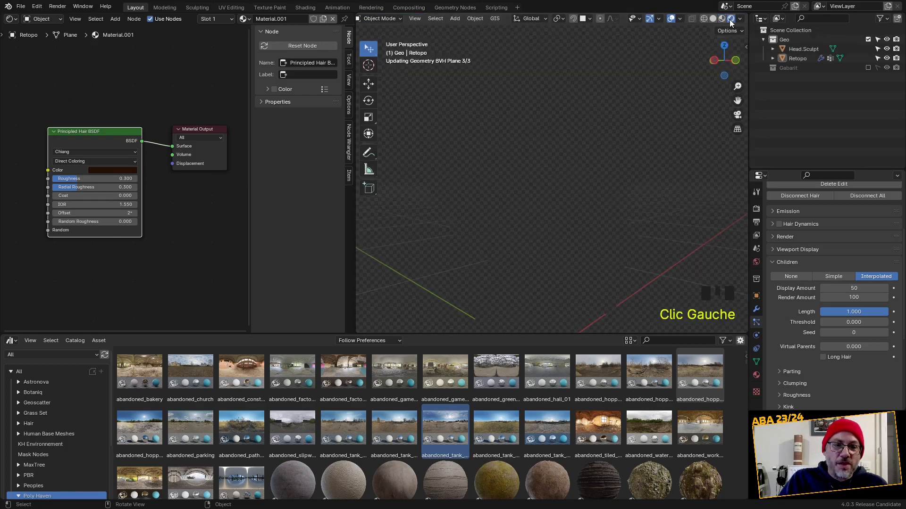
click(688, 166)
middle_drag(688, 165, 533, 154)
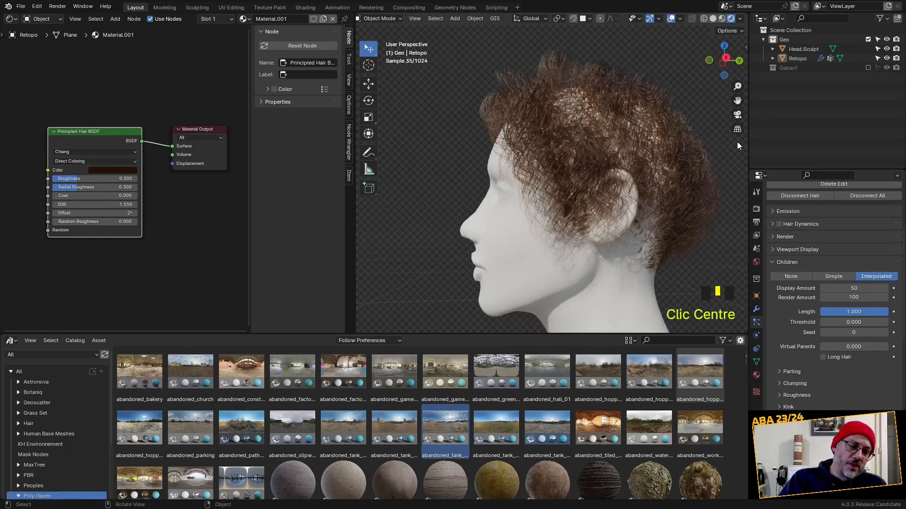
Try a Display Amount of 100 for the interpolated child hairs and restore it to 50.
click(859, 289)
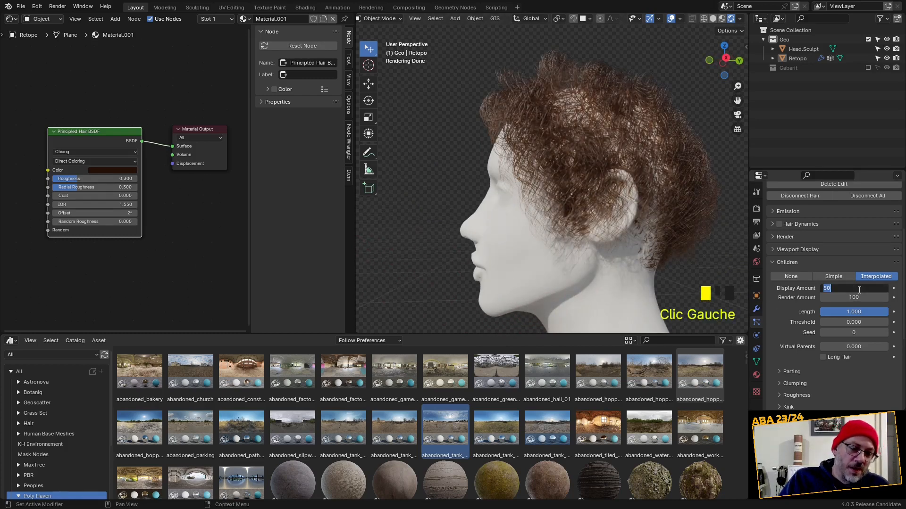
text(100)
key(Return)
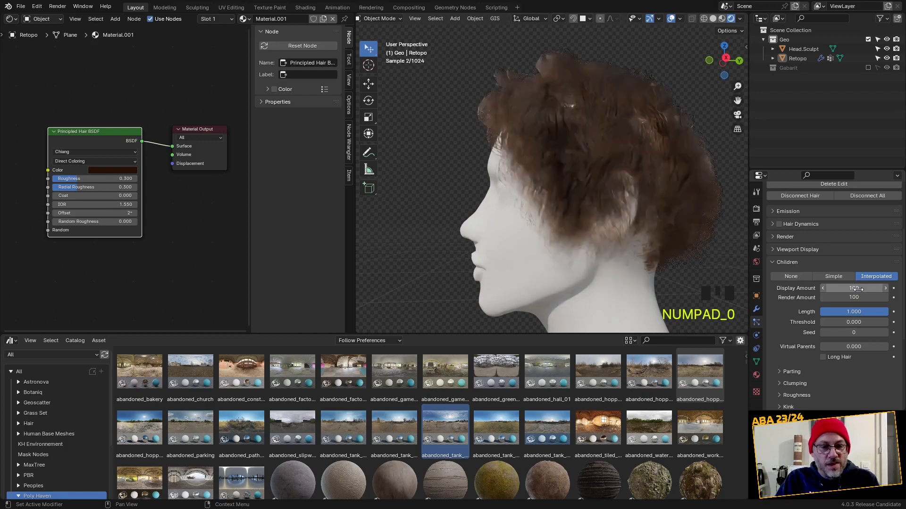
click(861, 288)
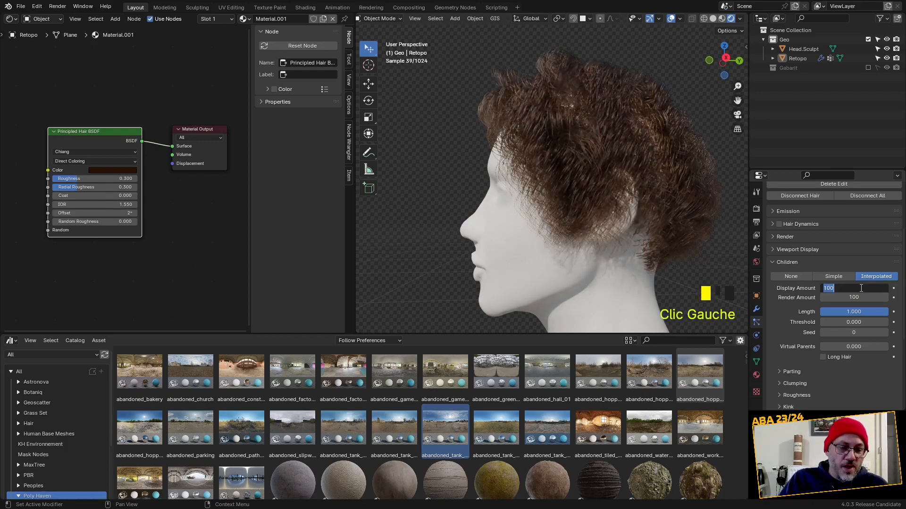
text(50)
key(Return)
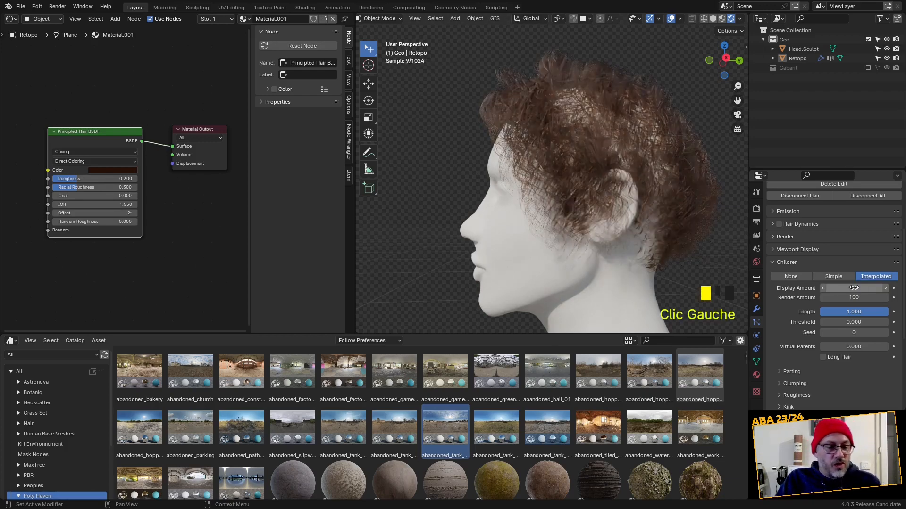
Collapse the Children settings and set the Hair Shape Diameter Scale to 0.00.
click(791, 263)
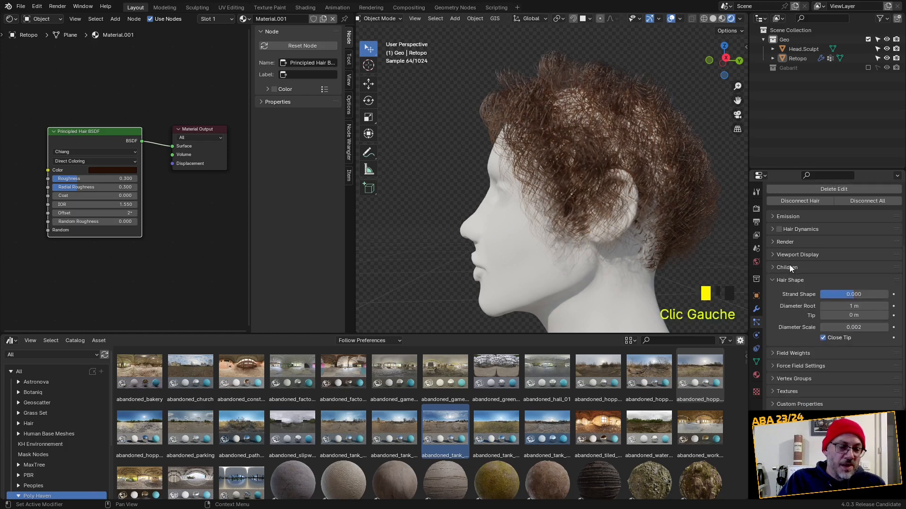
click(853, 328)
text(0,001)
key(Return)
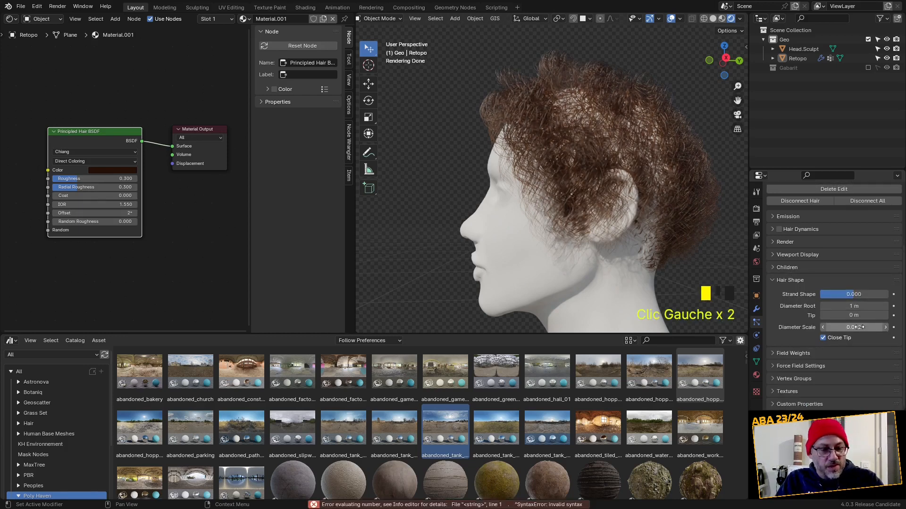
click(859, 327)
text(.0)
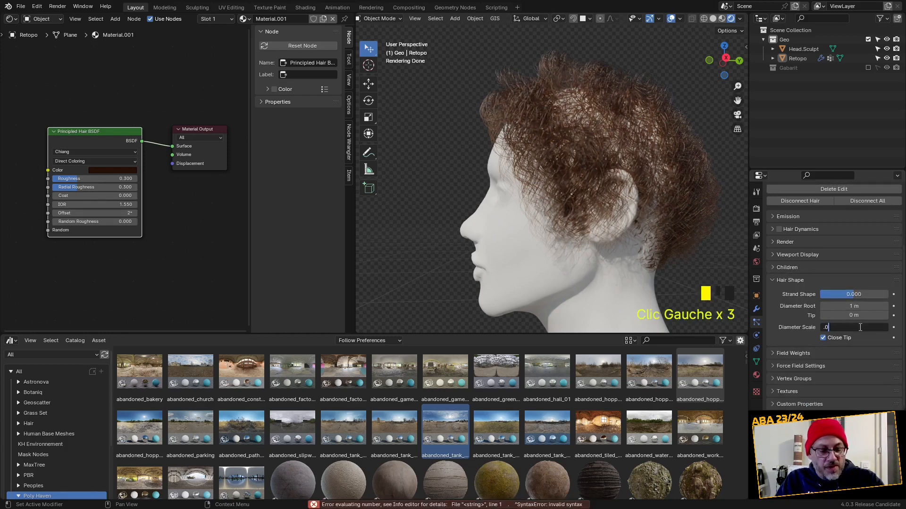
text(0)
key(Return)
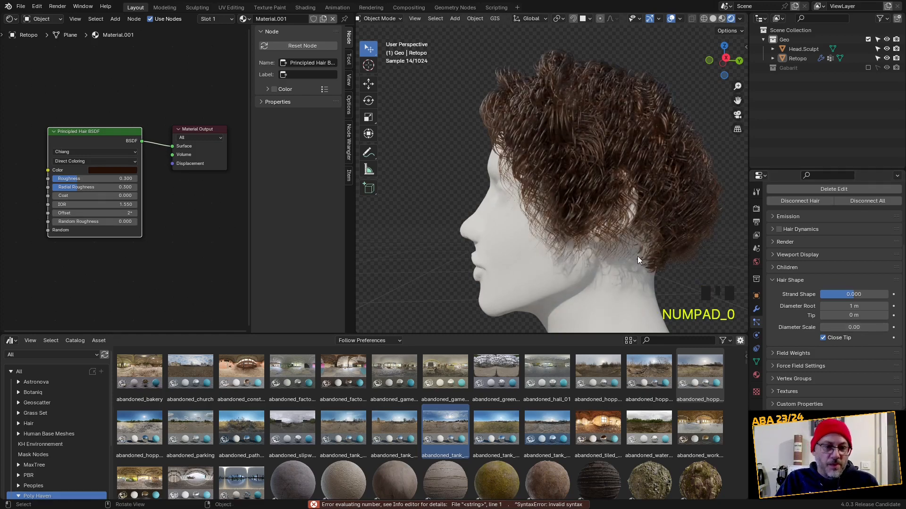
Shrink the asset browser to enlarge the shader editor and viewport, with the Principled Hair BSDF node in close view.
middle_drag(638, 260, 634, 225)
scroll(119, 178, up, 6)
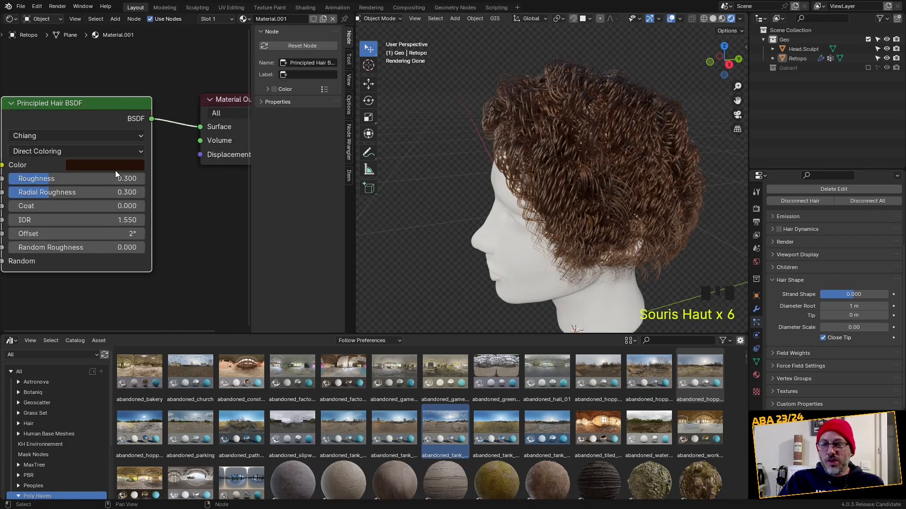
scroll(115, 171, up, 1)
middle_drag(188, 212, 218, 234)
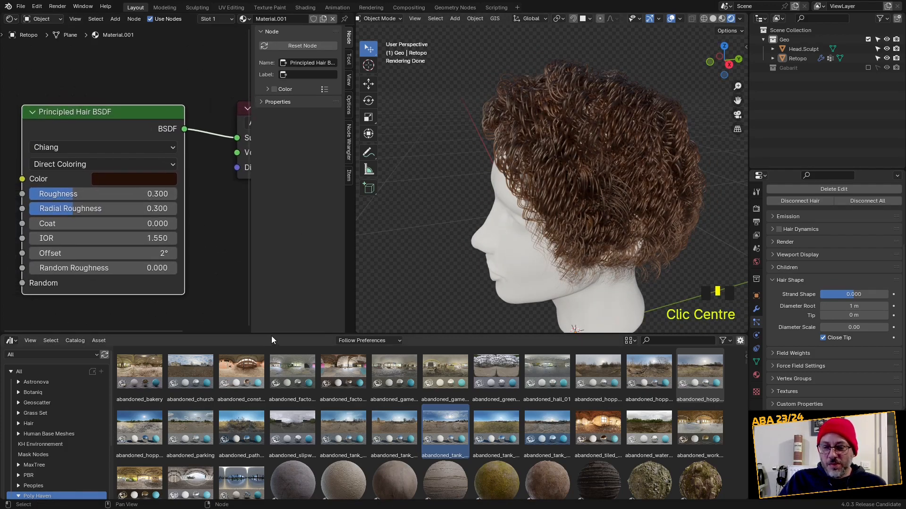
drag(270, 336, 271, 488)
Try a brighter orange hair color with hue 0.032, saturation 0.950 and value 0.136 on the Principled Hair BSDF.
click(125, 259)
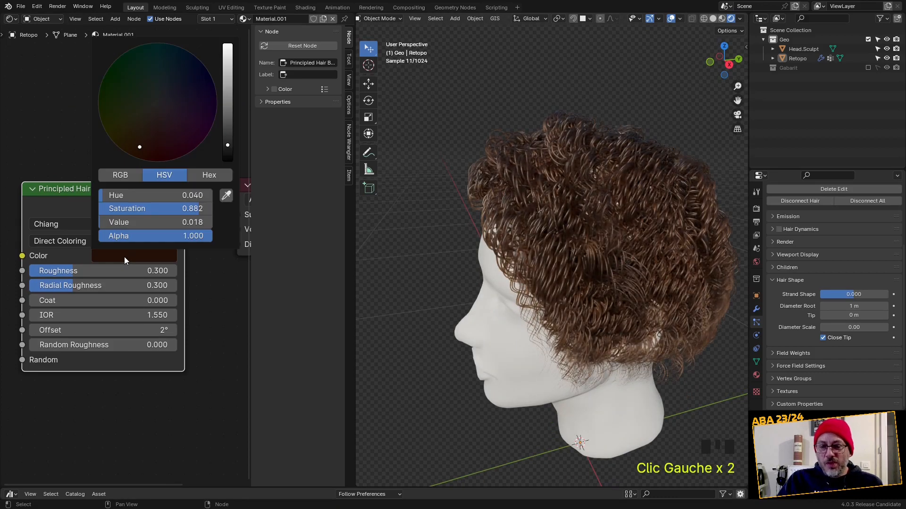
drag(228, 146, 228, 110)
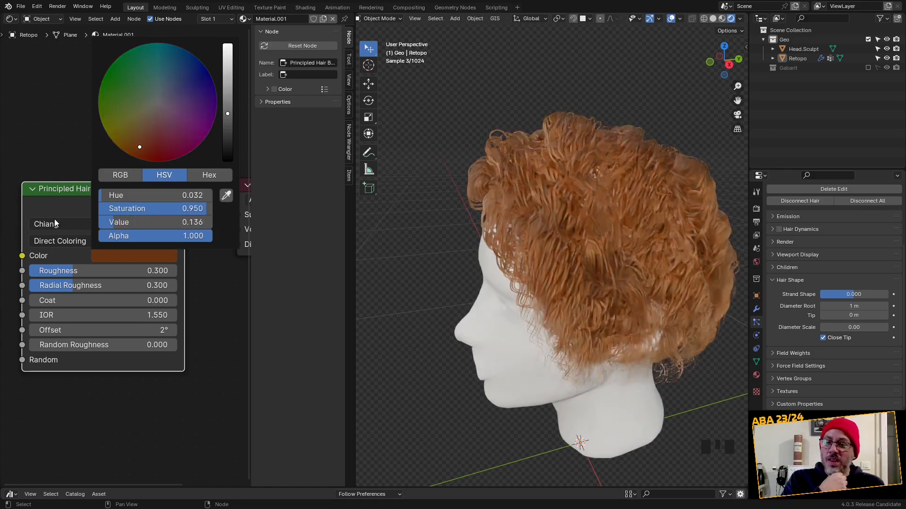
click(47, 208)
Switch the hair coloring to Melanin Concentration with Melanin at 0.245 and Melanin Redness at 0.095 for a blond tone.
click(68, 243)
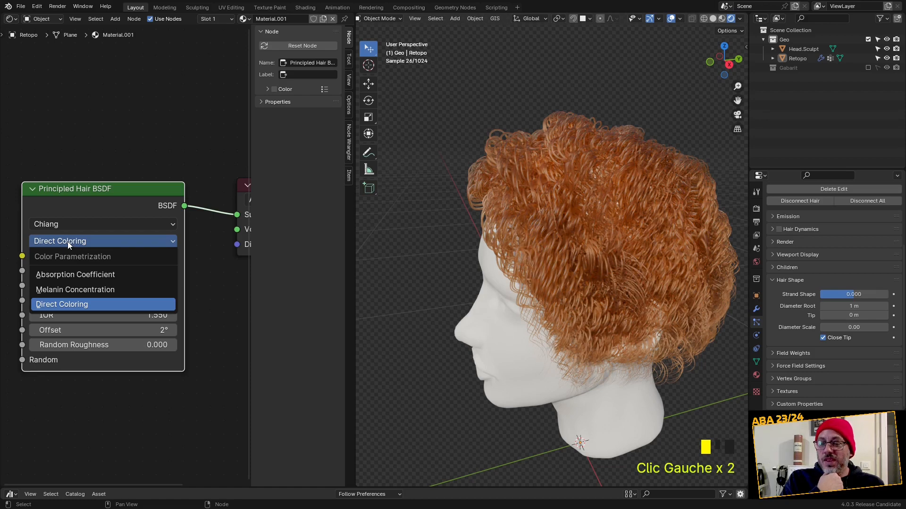
click(70, 290)
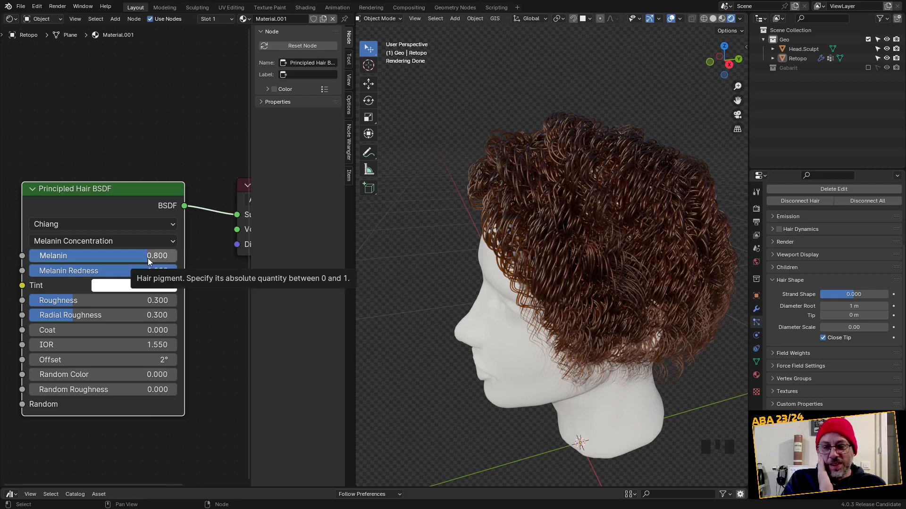
drag(148, 257, 210, 257)
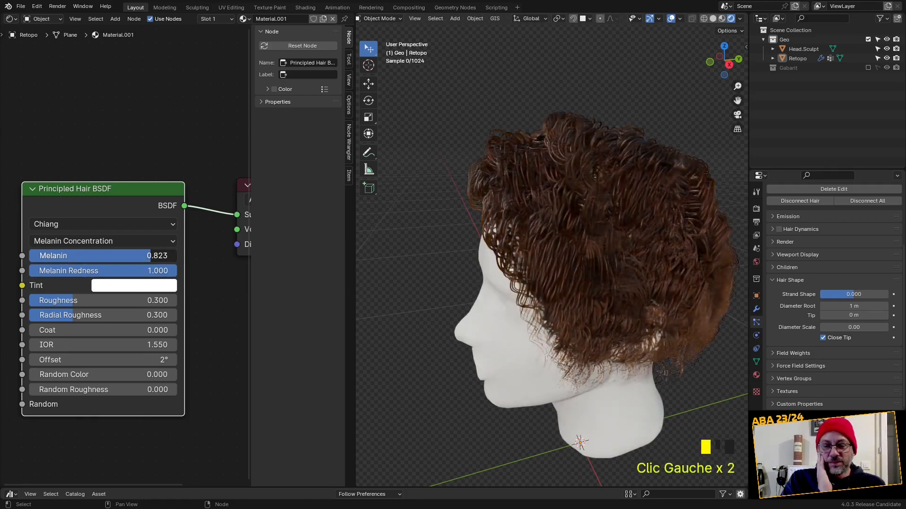
drag(150, 257, 80, 257)
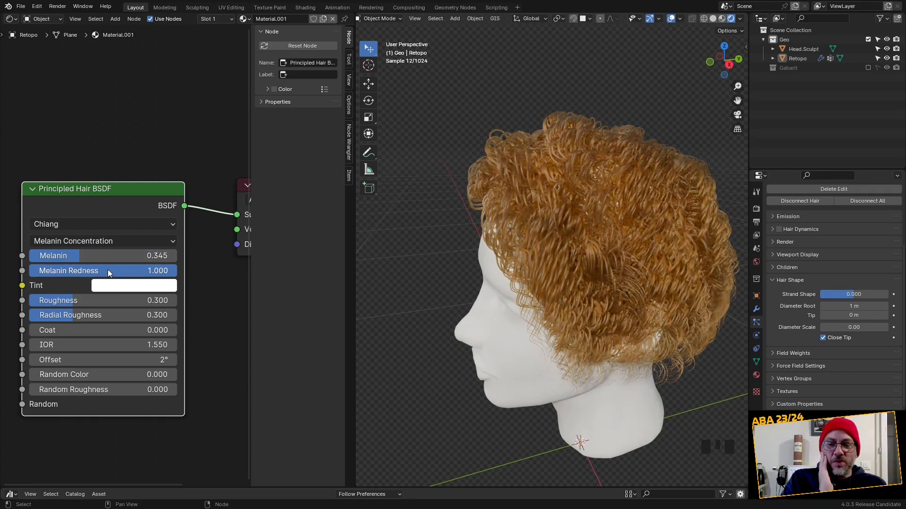
drag(172, 271, 65, 256)
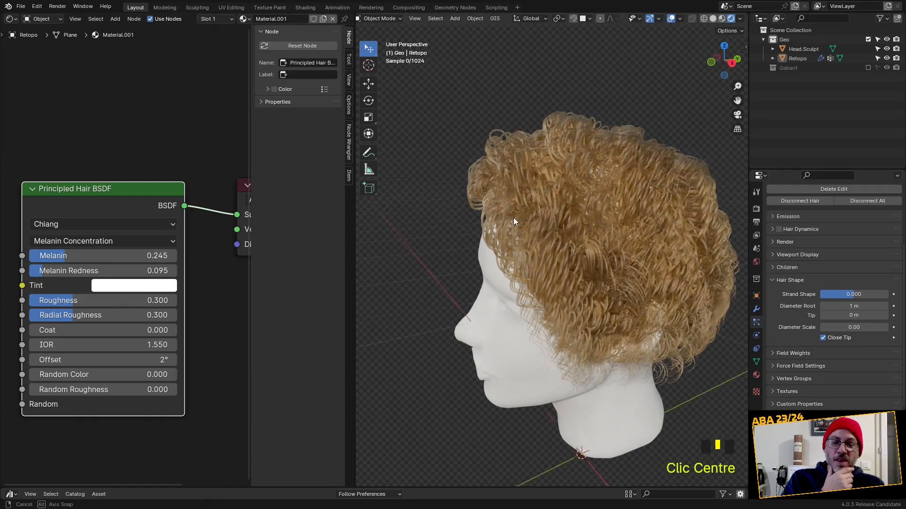
Set the hair children's Display Amount to 20.
middle_drag(513, 217, 560, 189)
scroll(580, 150, up, 5)
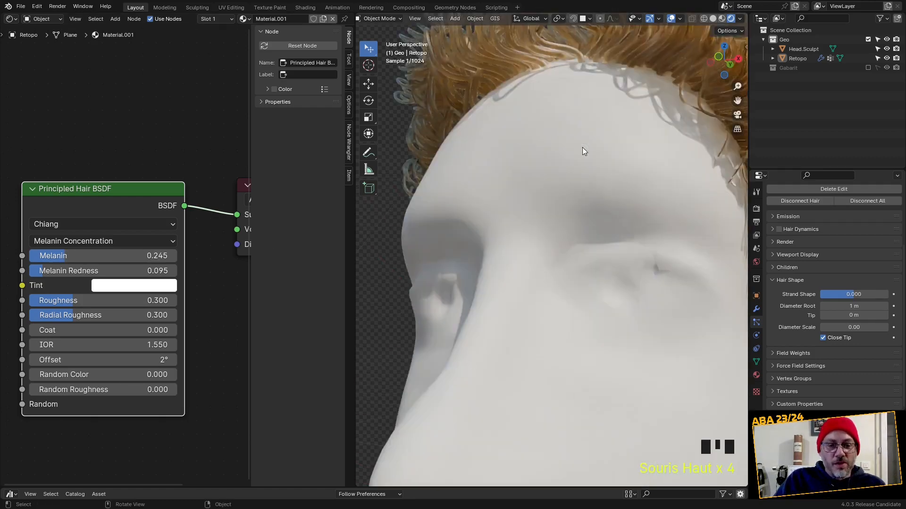
shift+middle_drag(570, 133, 570, 246)
scroll(543, 192, up, 2)
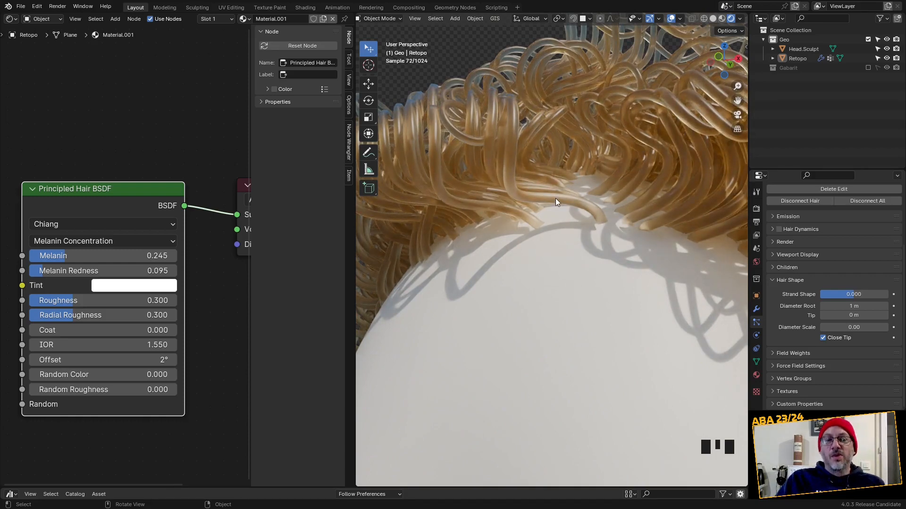
scroll(555, 202, down, 5)
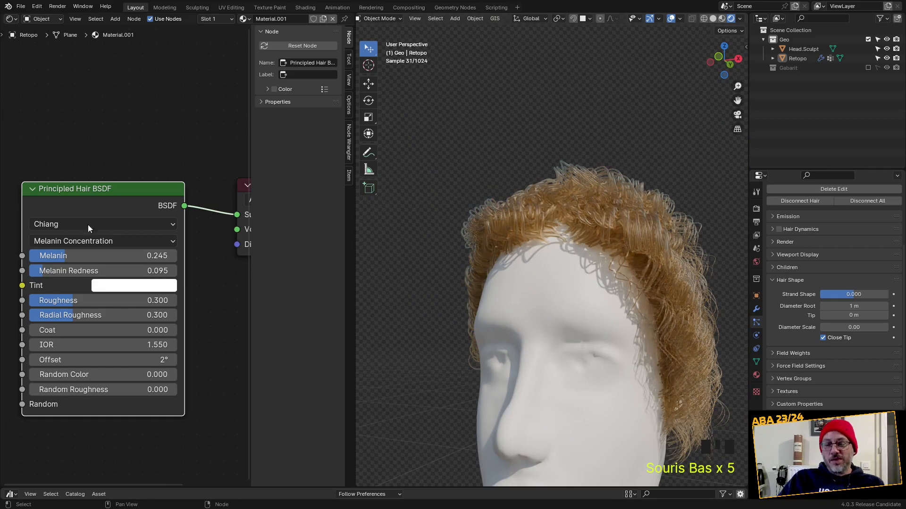
click(776, 267)
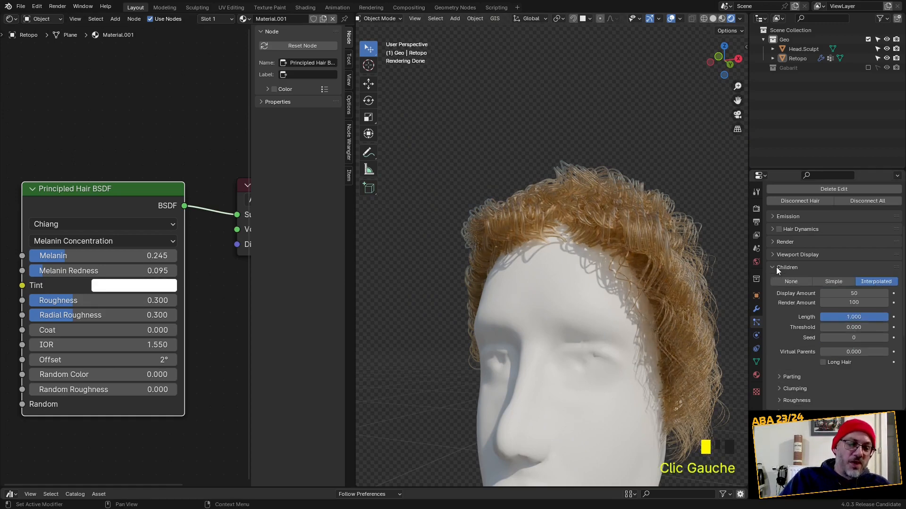
double_click(853, 294)
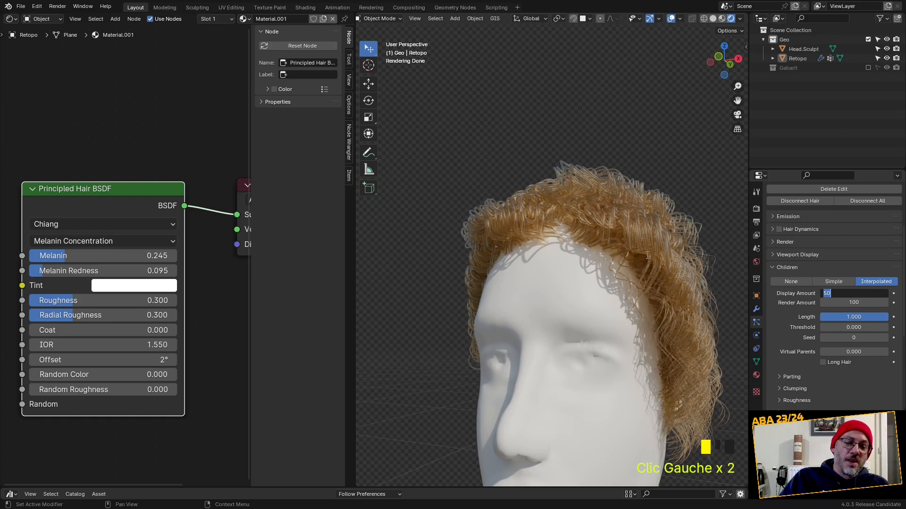
click(595, 233)
click(862, 290)
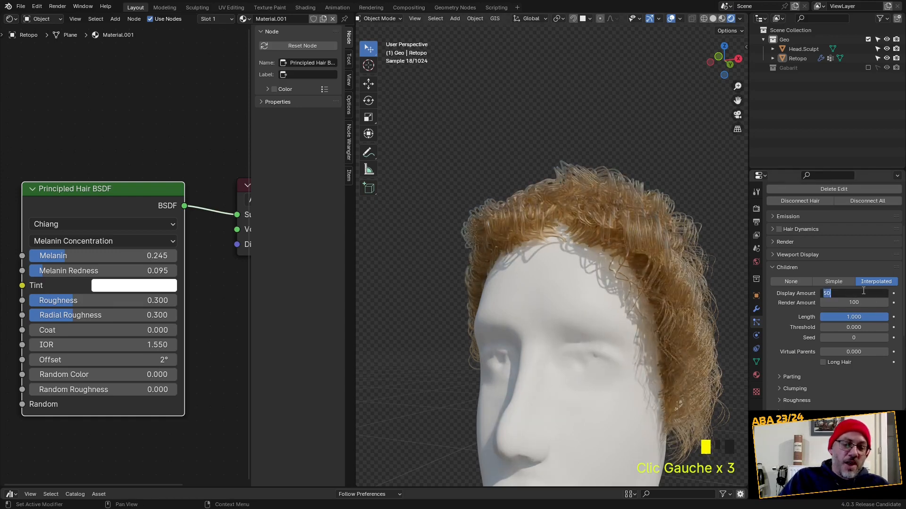
text(20)
key(Return)
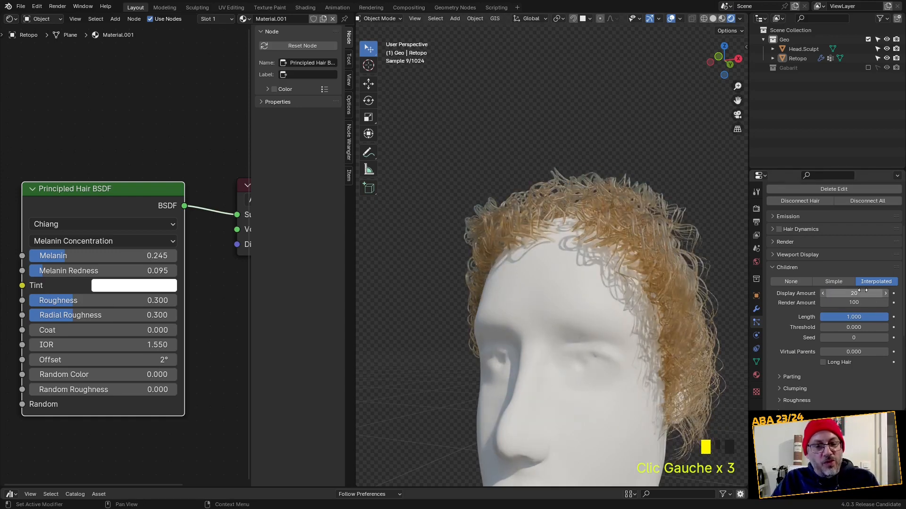
Try a Hair Shape Diameter Scale of 0.001, and settle on 0.005 for the strands.
scroll(792, 337, down, 6)
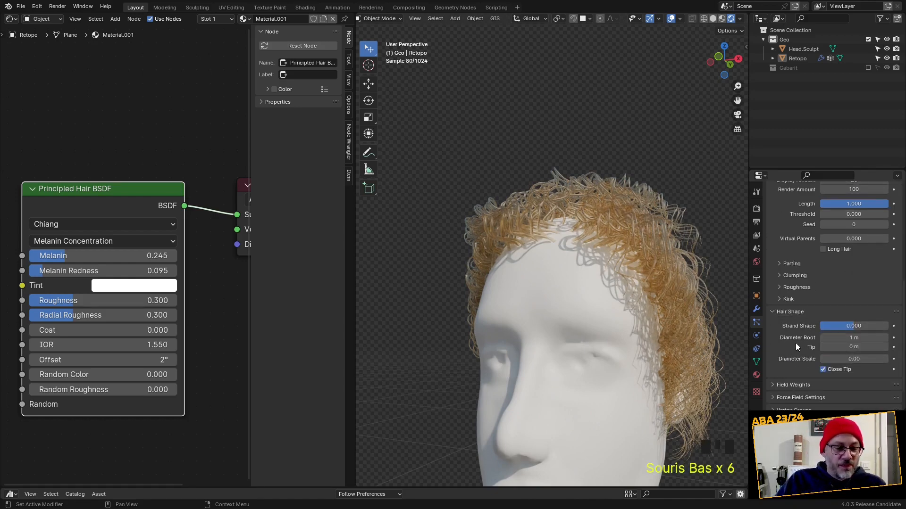
click(869, 357)
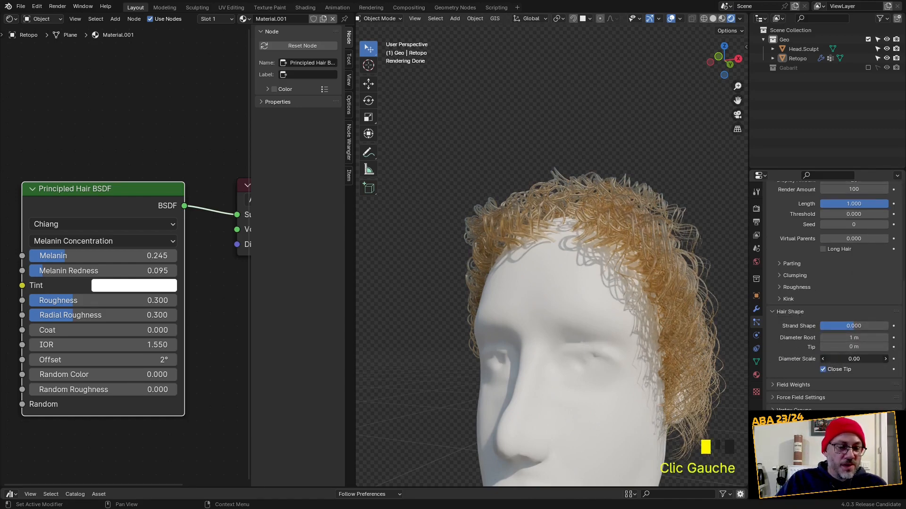
text(.001)
key(Return)
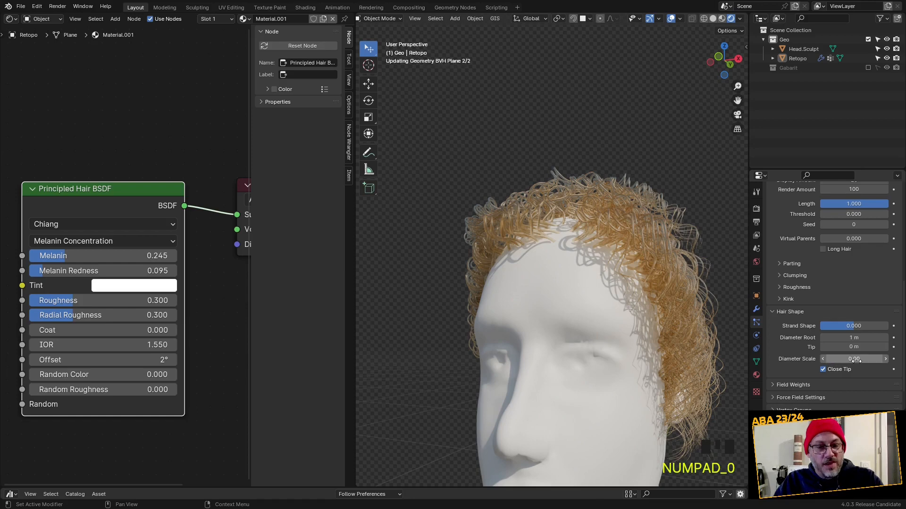
click(857, 361)
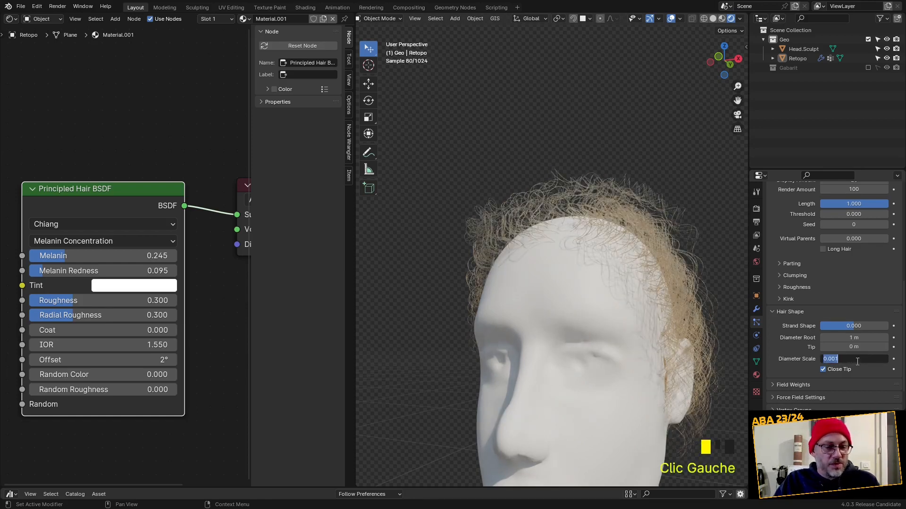
text(.005)
key(Return)
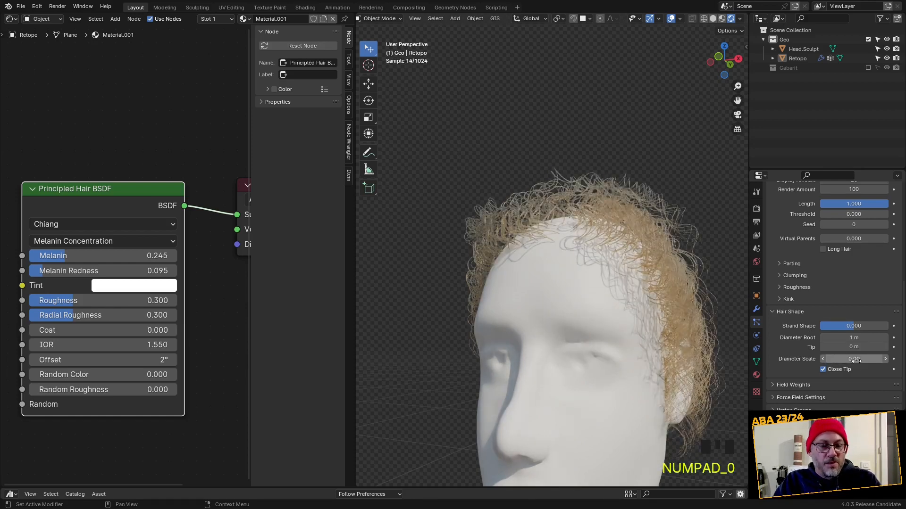
Set the hair children's Render Amount to 200 and save an incremental version of the file.
scroll(826, 293, up, 4)
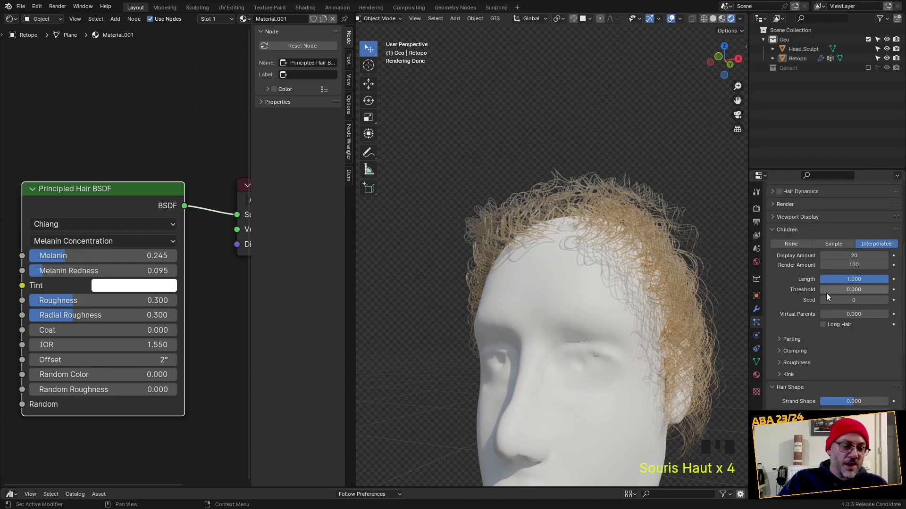
click(854, 266)
text(200)
key(Return)
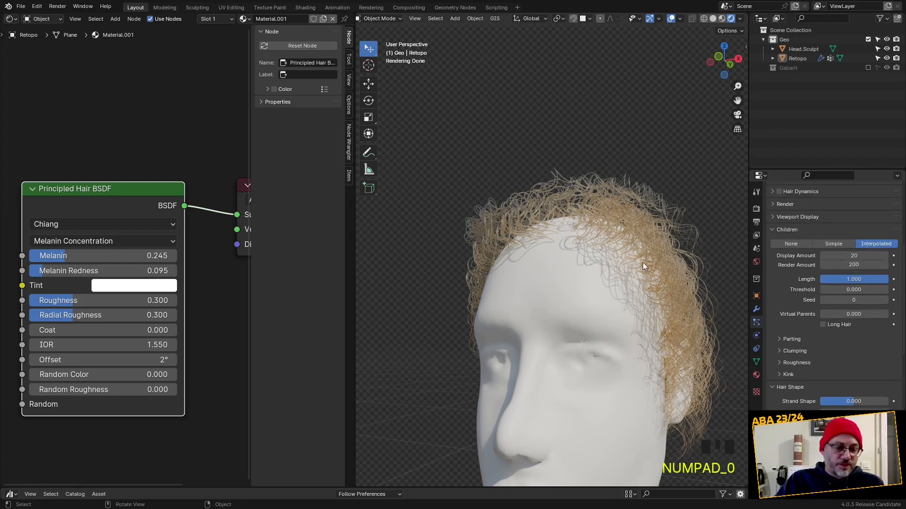
middle_drag(642, 262, 614, 213)
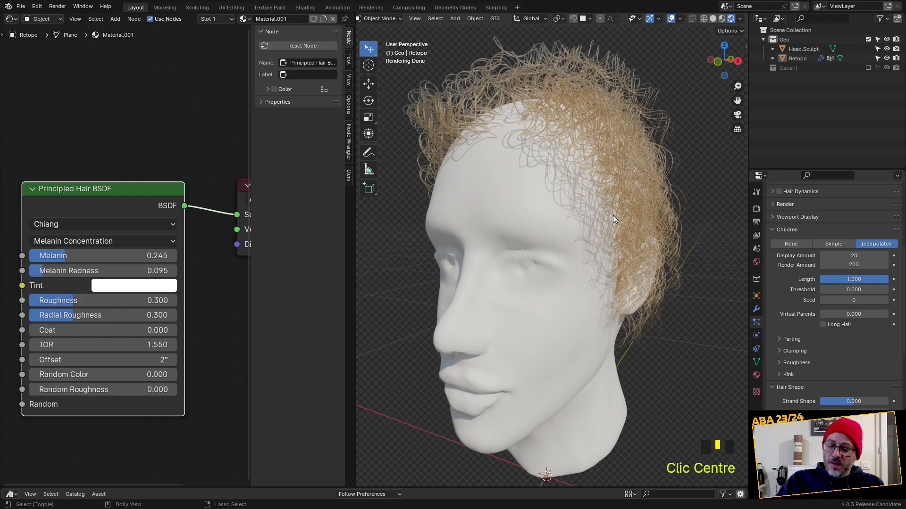
key(ctrl+alt+s)
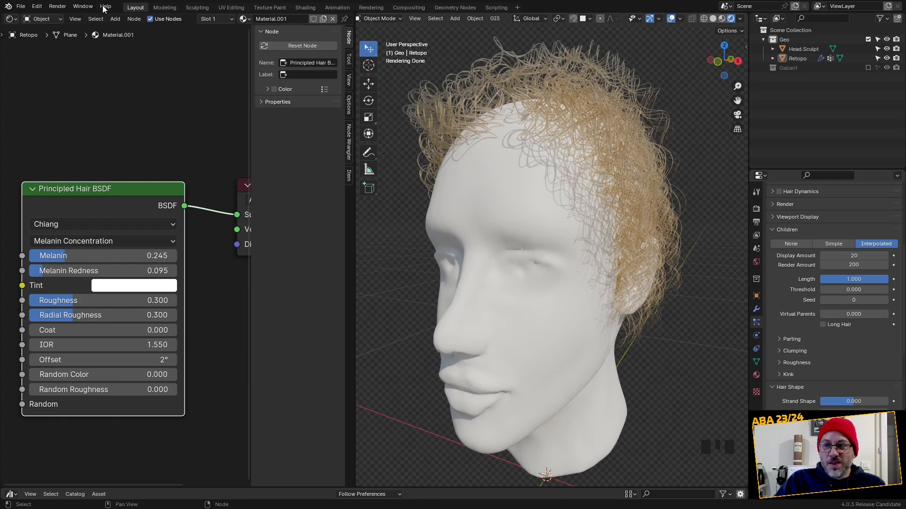
Add a camera to the scene at the world origin.
click(59, 6)
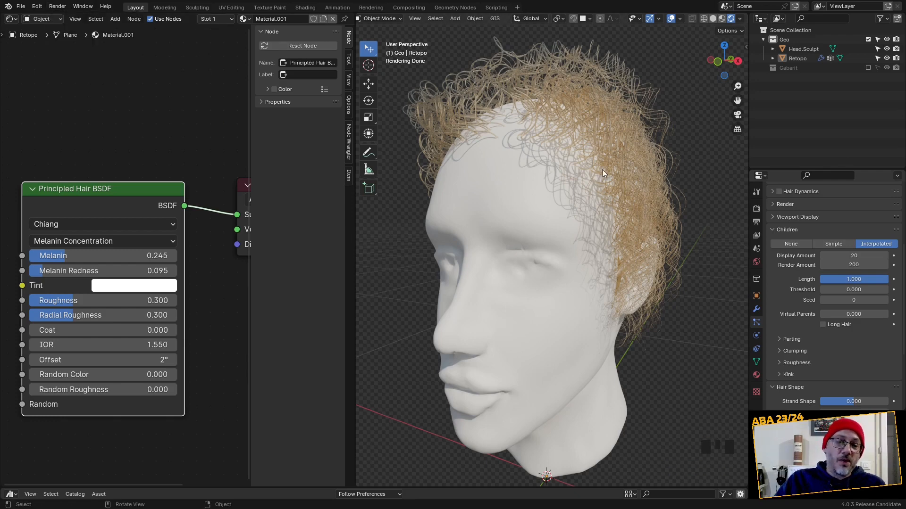
scroll(542, 169, down, 5)
middle_drag(544, 180, 557, 187)
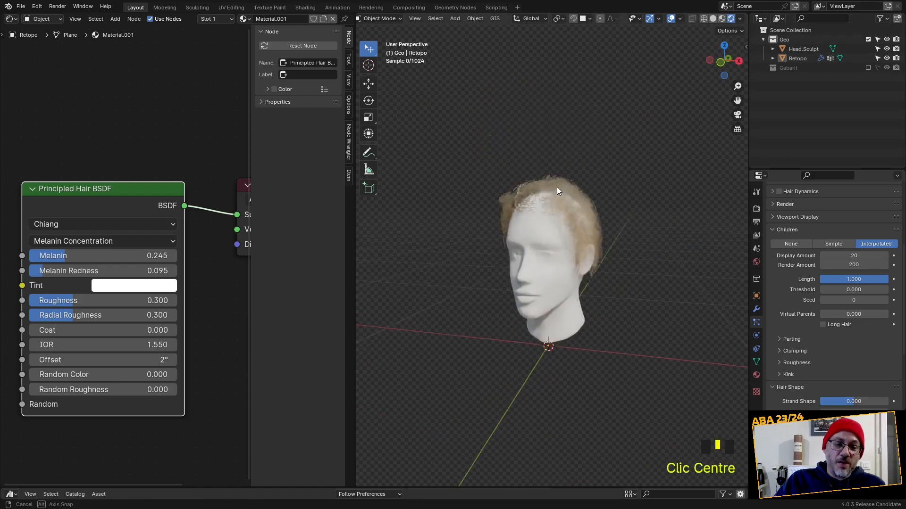
click(457, 19)
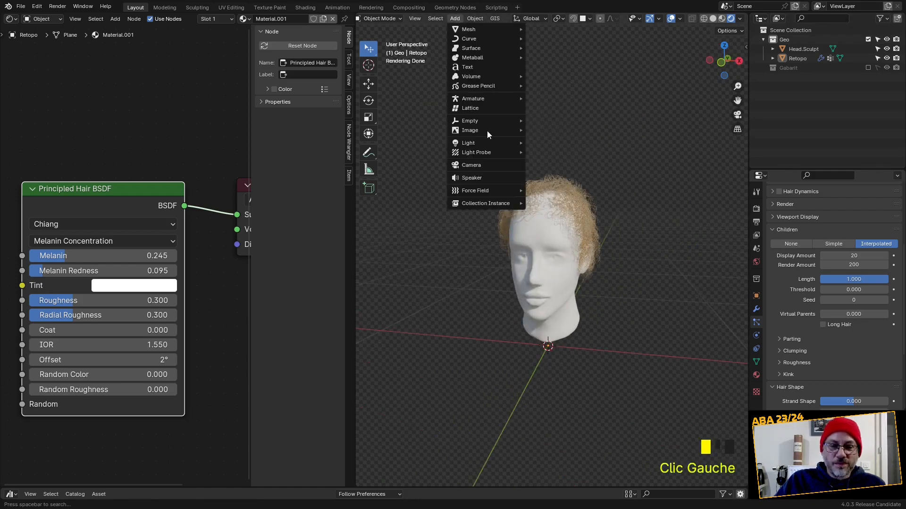
mouse_move(489, 100)
click(474, 165)
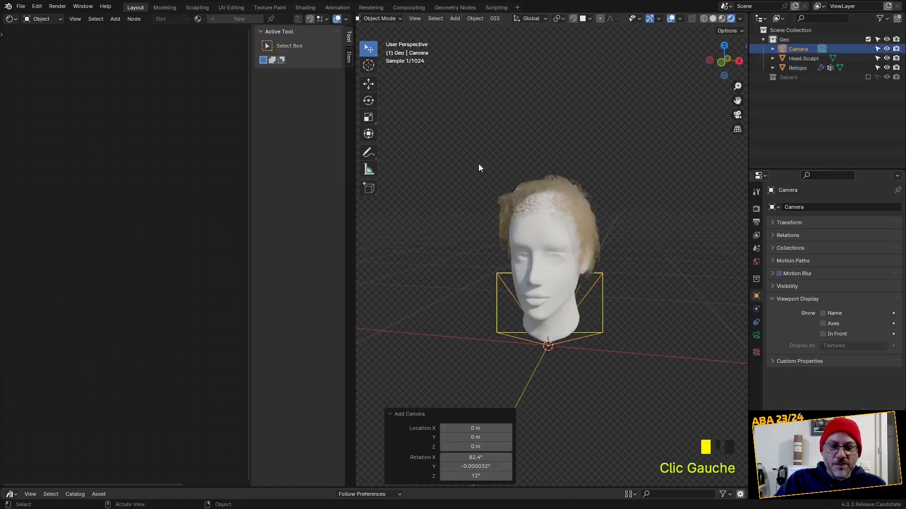
Try aligning the new camera to a close three-quarter view of the head.
mouse_move(533, 245)
middle_down()
mouse_move(562, 237)
mouse_move(531, 234)
middle_up()
scroll(531, 231, up, 2)
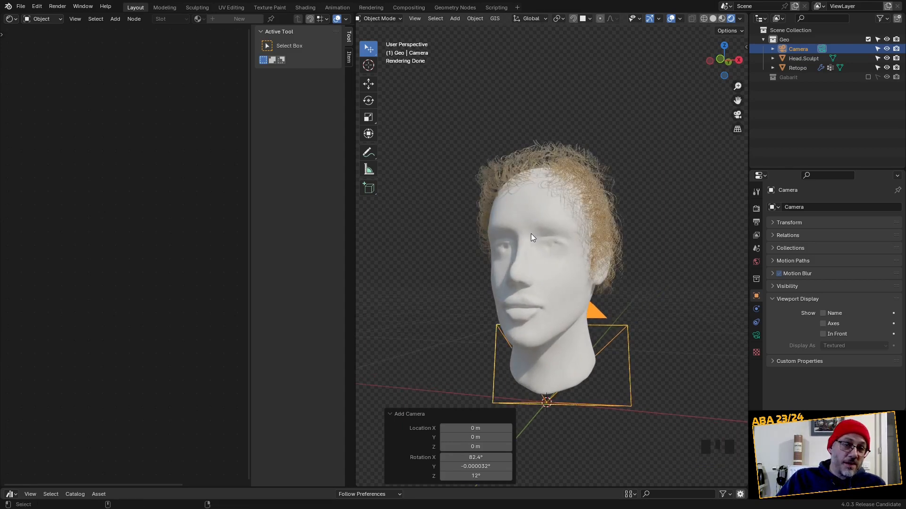
key(ctrl+alt+space)
key(ctrl+alt+space)
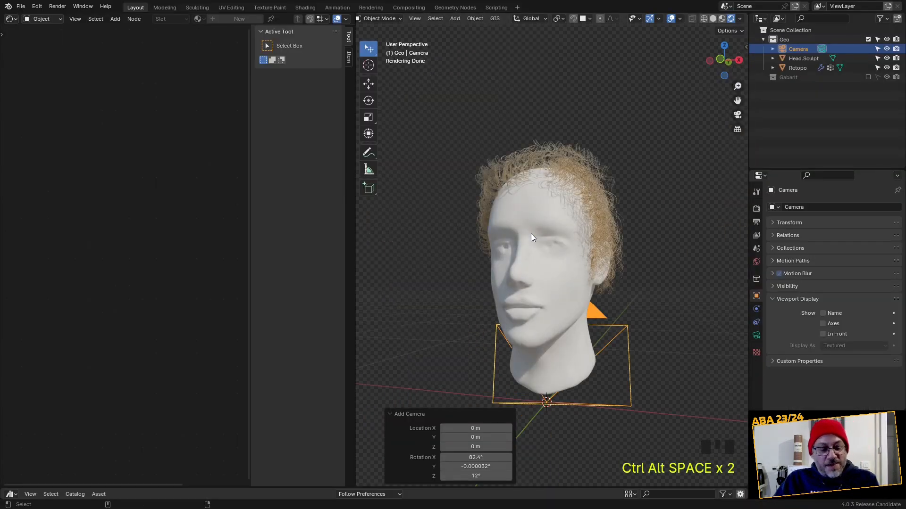
key(ctrl+alt+KP_0)
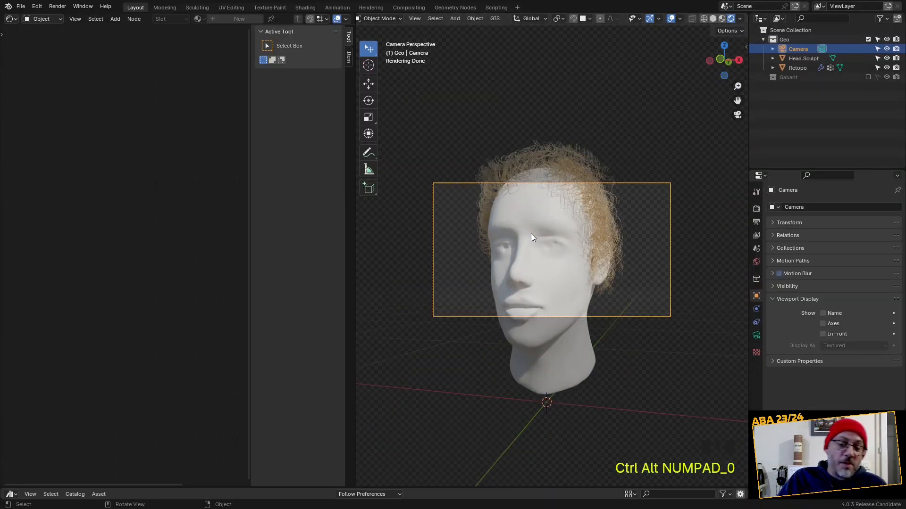
scroll(538, 208, down, 5)
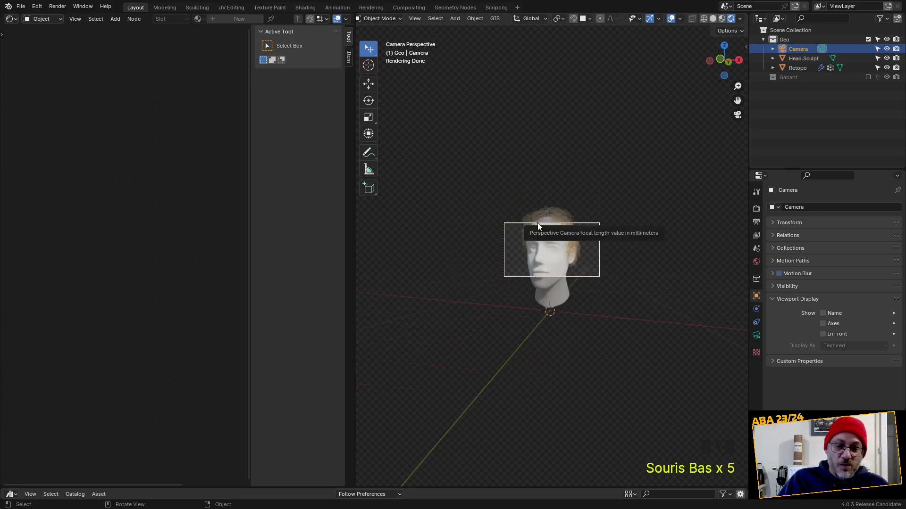
key(KP_0)
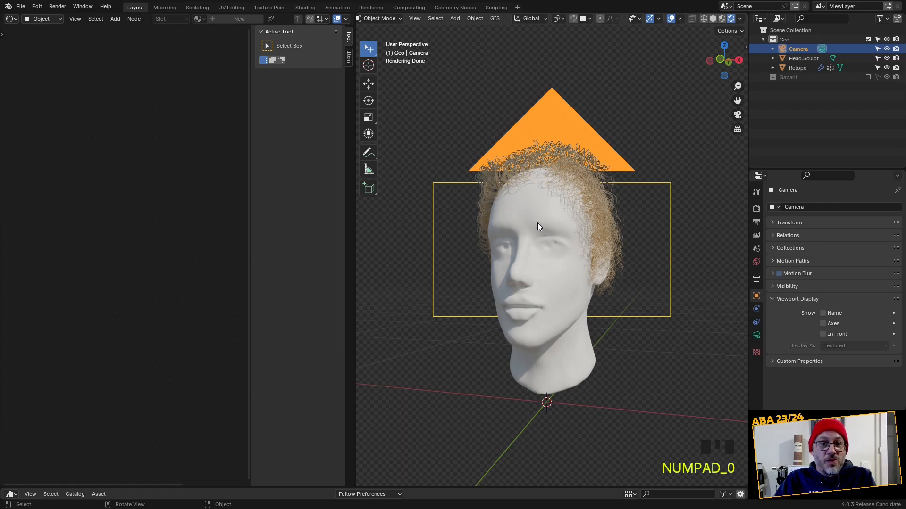
Close the shader editor to widen the 3D viewport, and align the camera to a wider view that frames the head and hair.
double_click(351, 482)
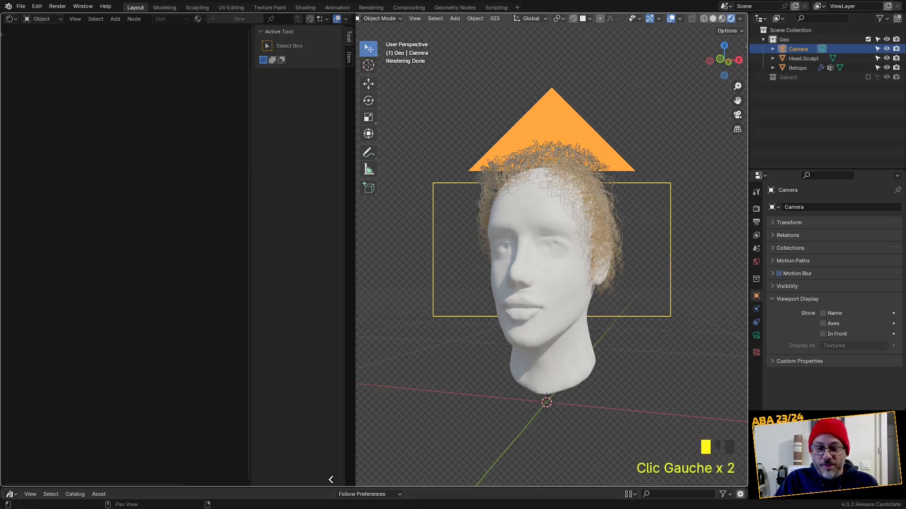
scroll(412, 262, down, 3)
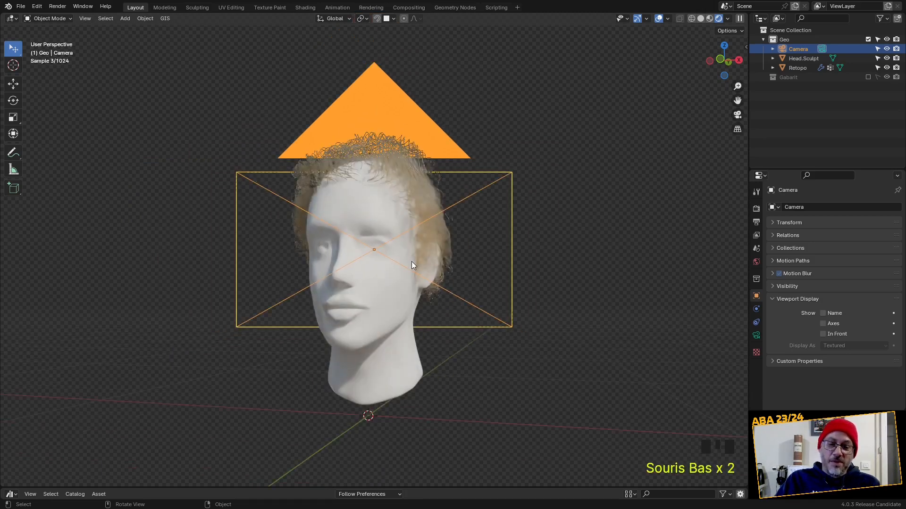
key(ctrl+alt+KP_0)
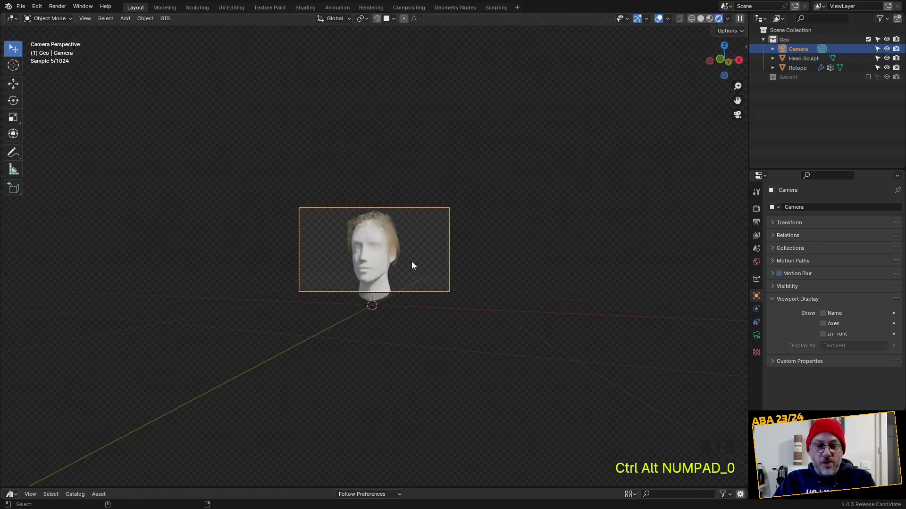
scroll(392, 255, up, 7)
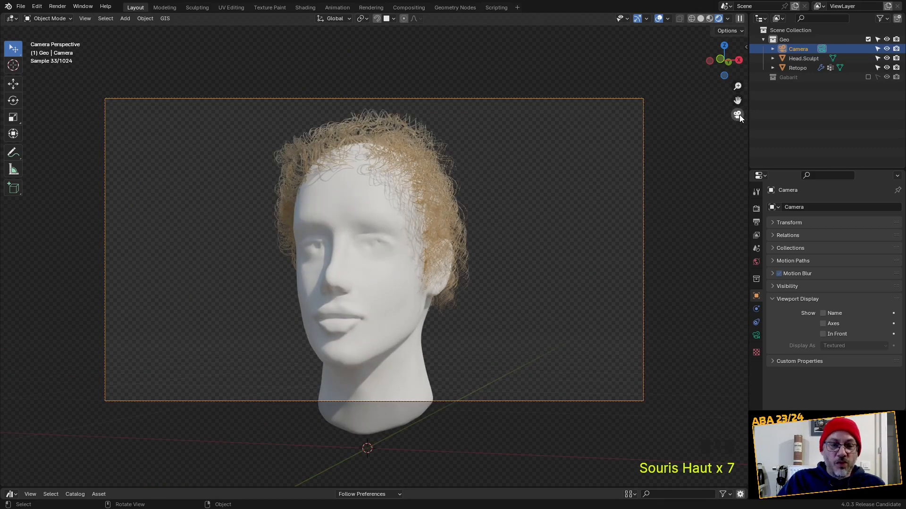
click(738, 114)
click(738, 115)
click(737, 115)
click(737, 115)
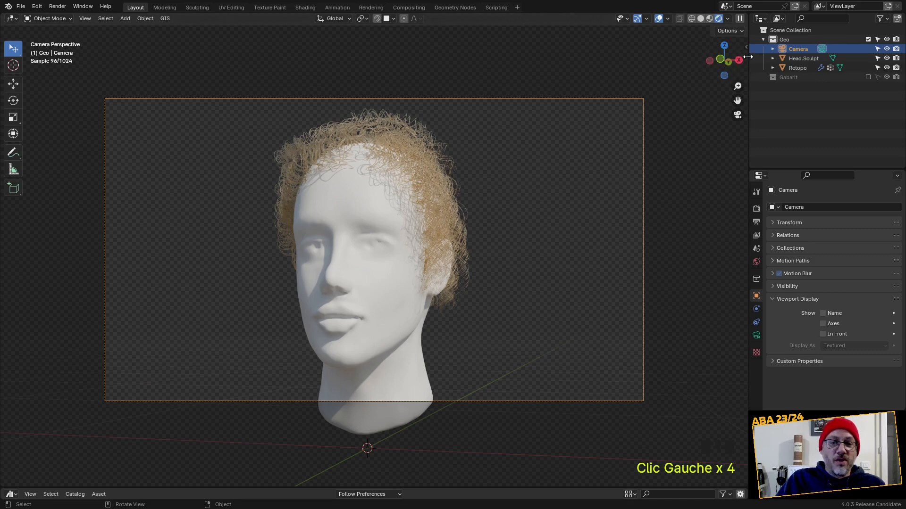
Lock the camera to the view and reframe the head turned closer to its profile, with all the hair inside the frame.
click(745, 47)
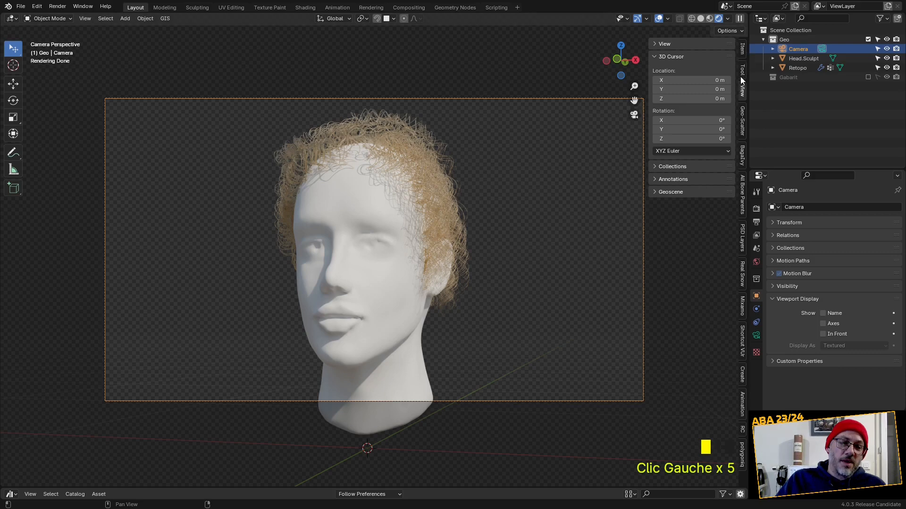
click(672, 45)
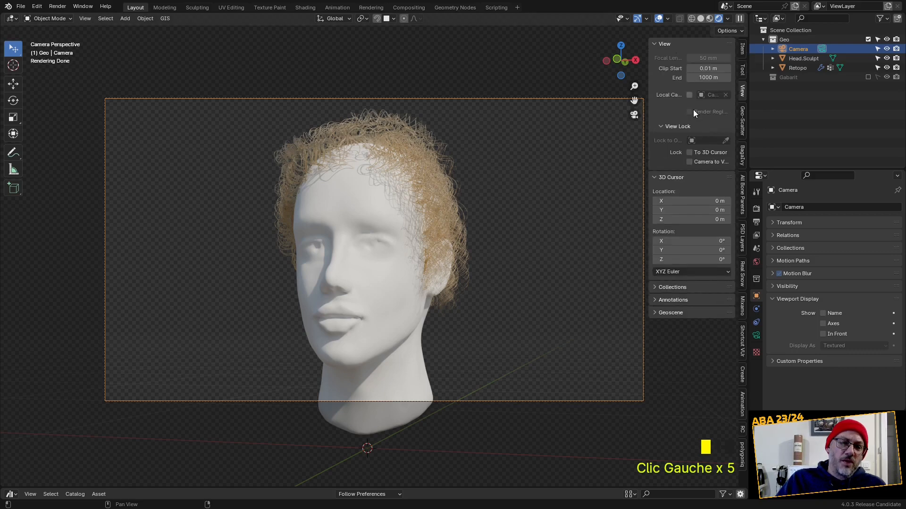
click(689, 163)
middle_drag(406, 212, 354, 203)
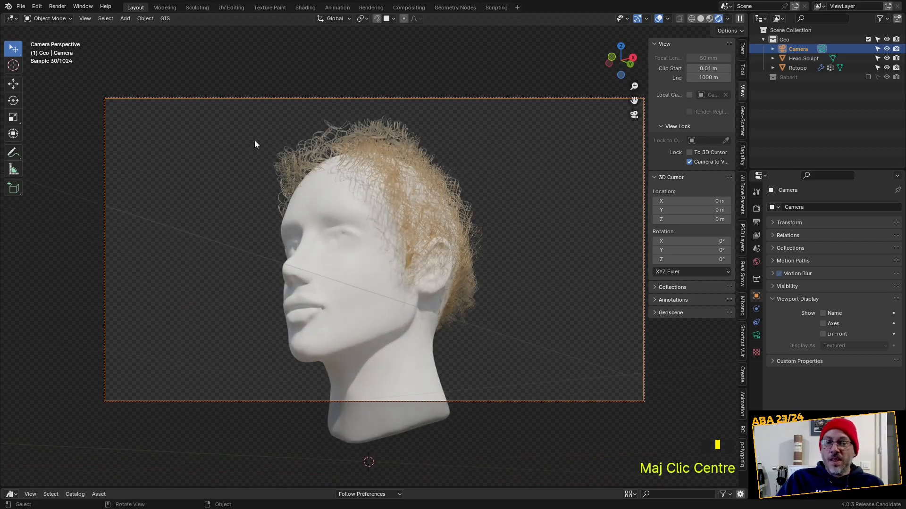
Render a still image from the camera.
click(59, 6)
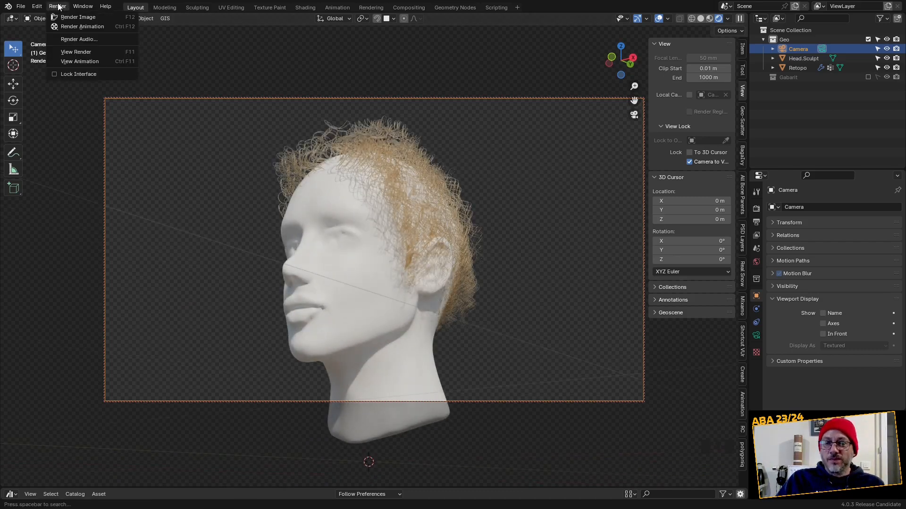
click(71, 17)
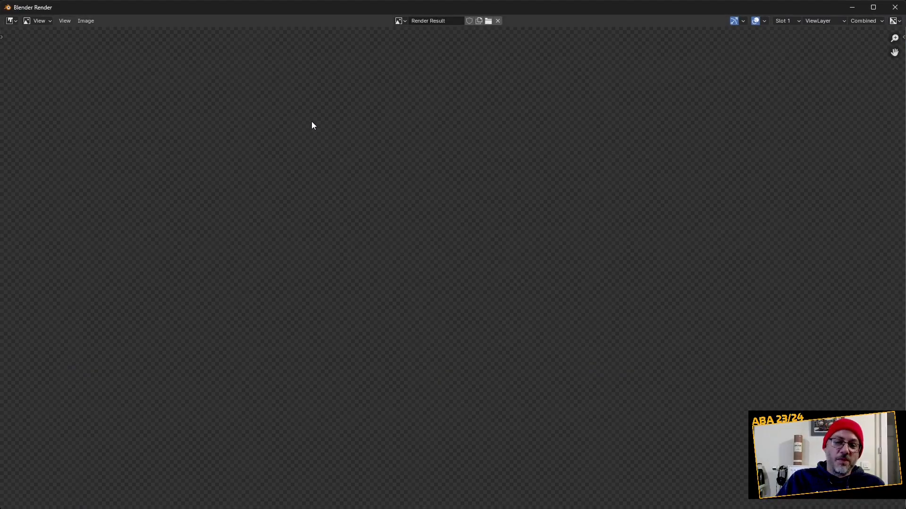